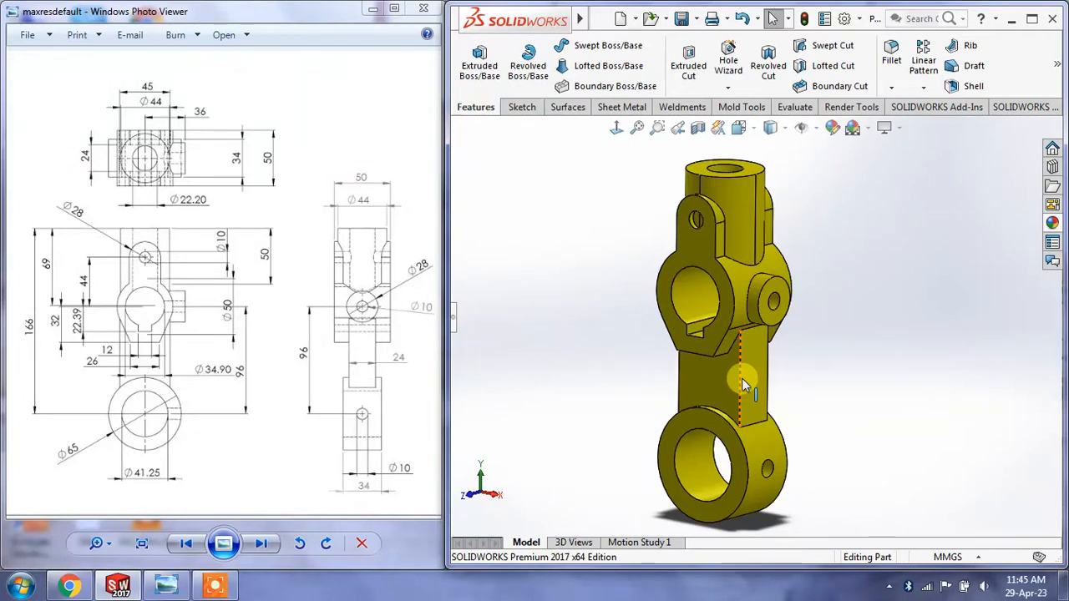
Step: Examine the finished lever part from the front, side and in perspective against the dimensioned reference drawing
scroll(789, 292, up, 2)
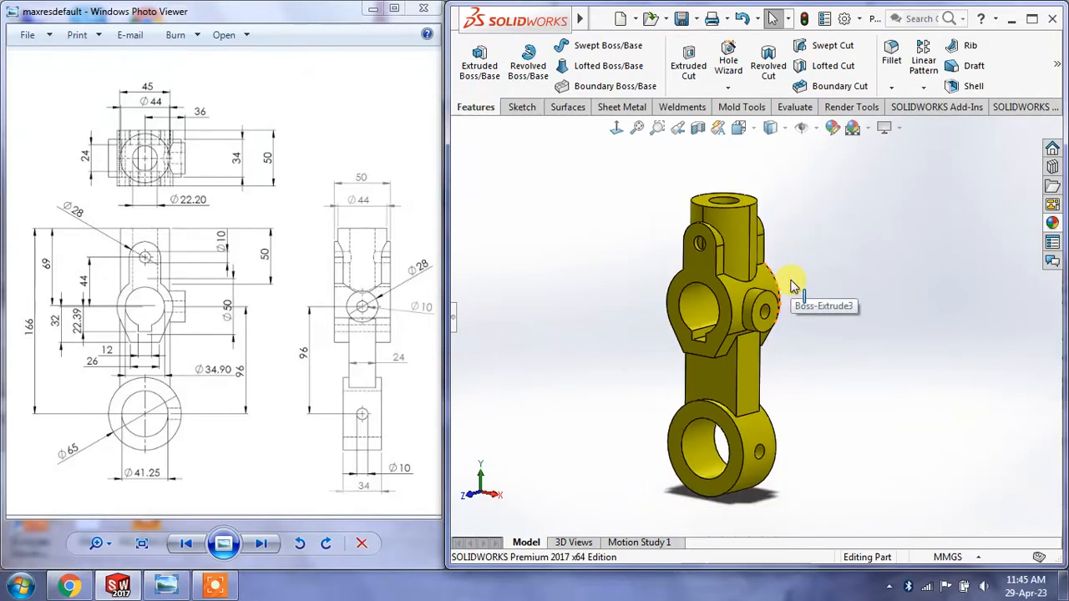
scroll(754, 367, down, 1)
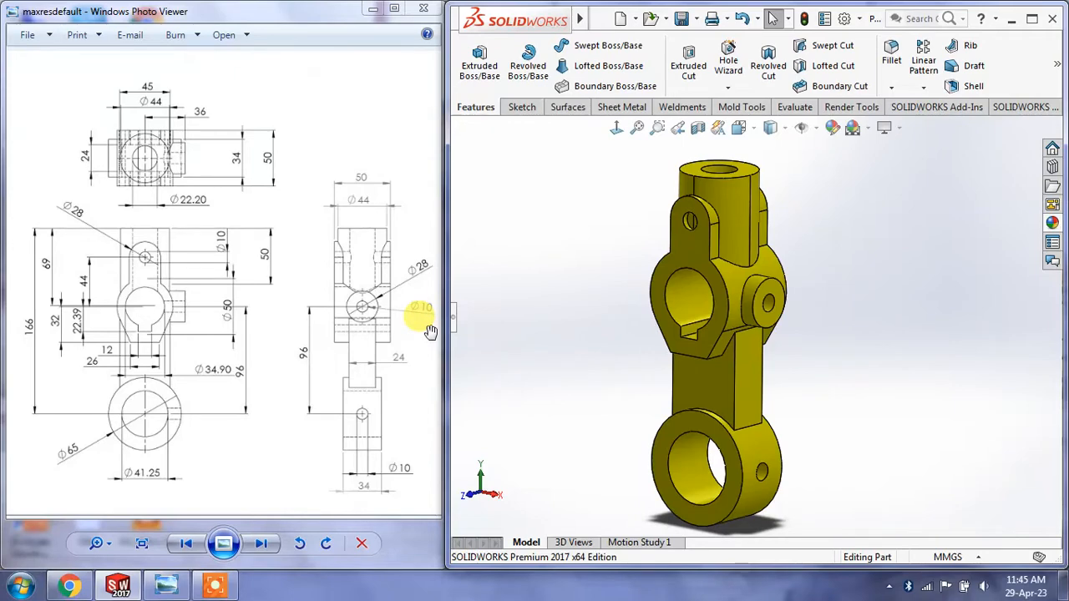
middle_drag(615, 328, 671, 355)
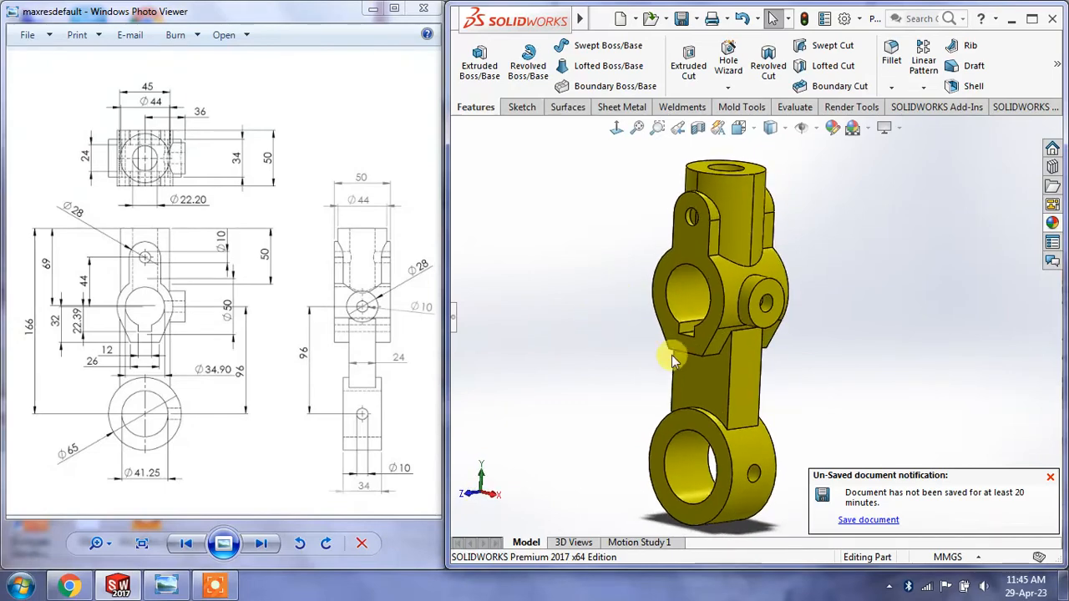
click(1050, 481)
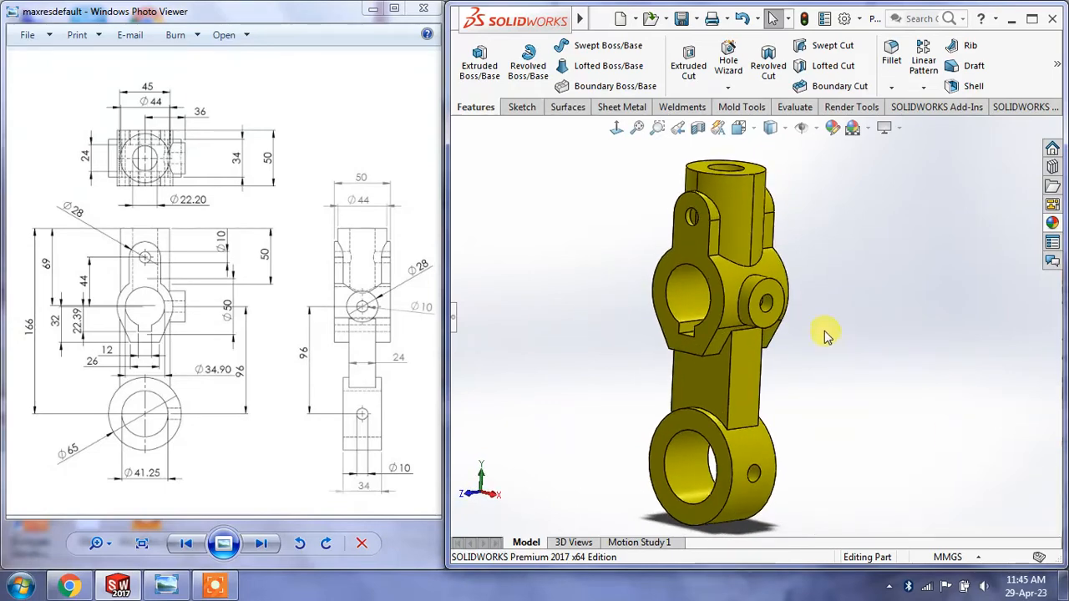
middle_drag(825, 336, 816, 360)
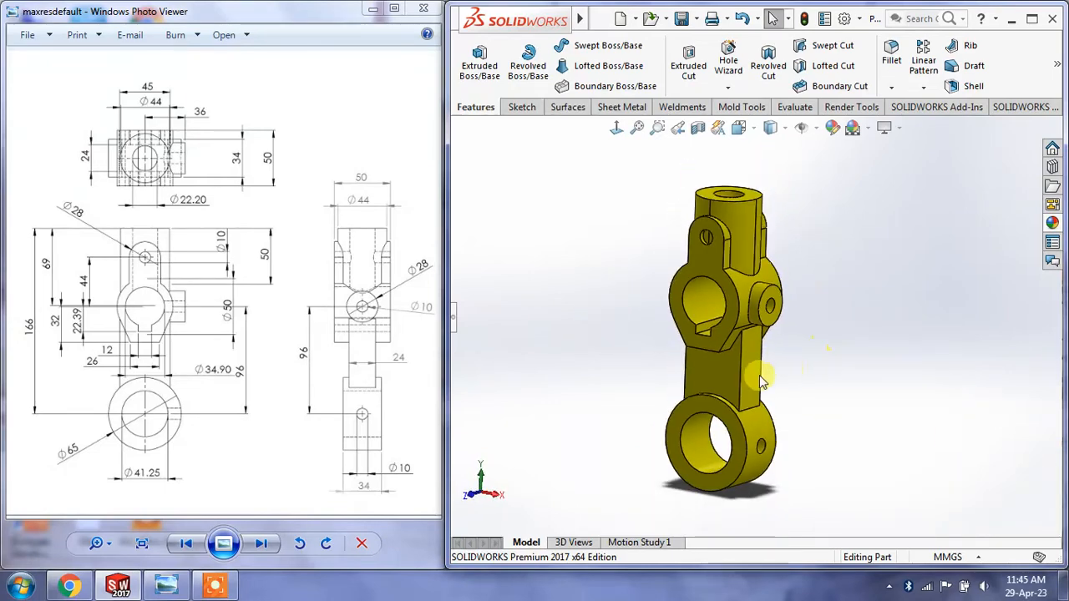
scroll(733, 322, down, 2)
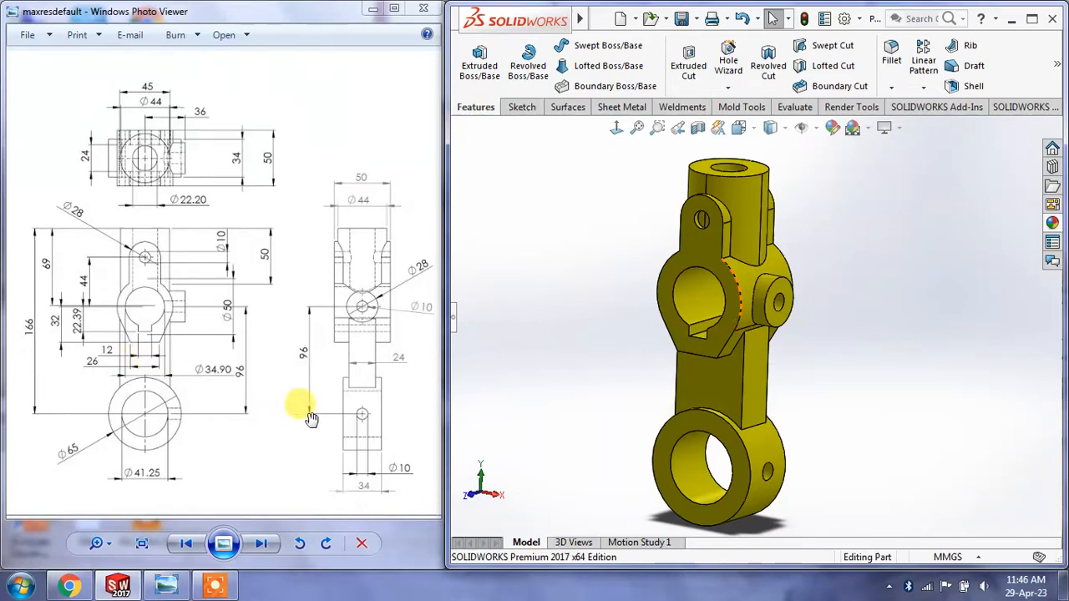
click(109, 235)
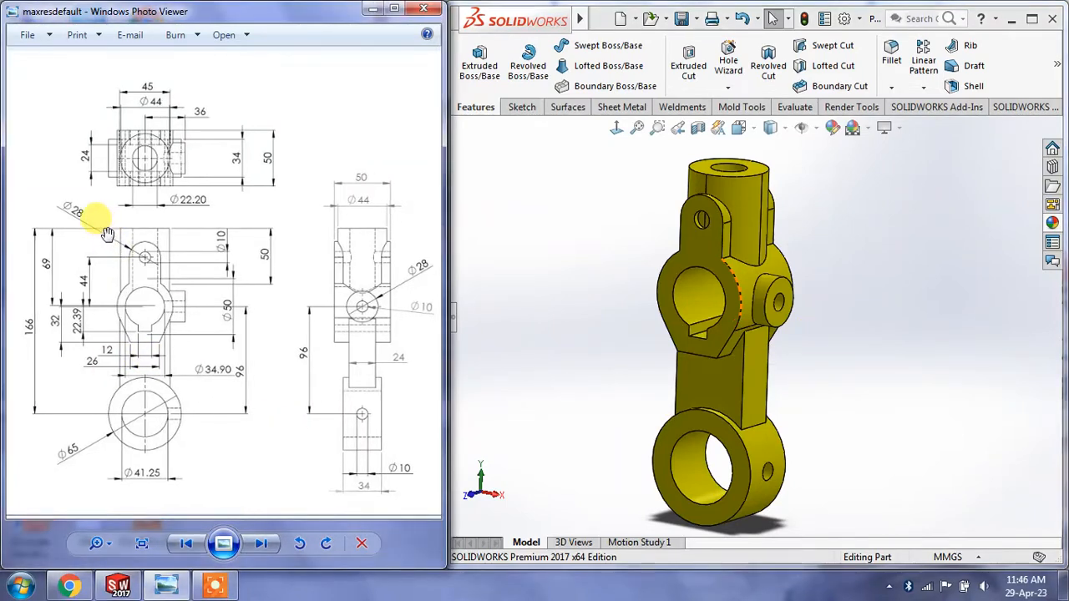
click(279, 326)
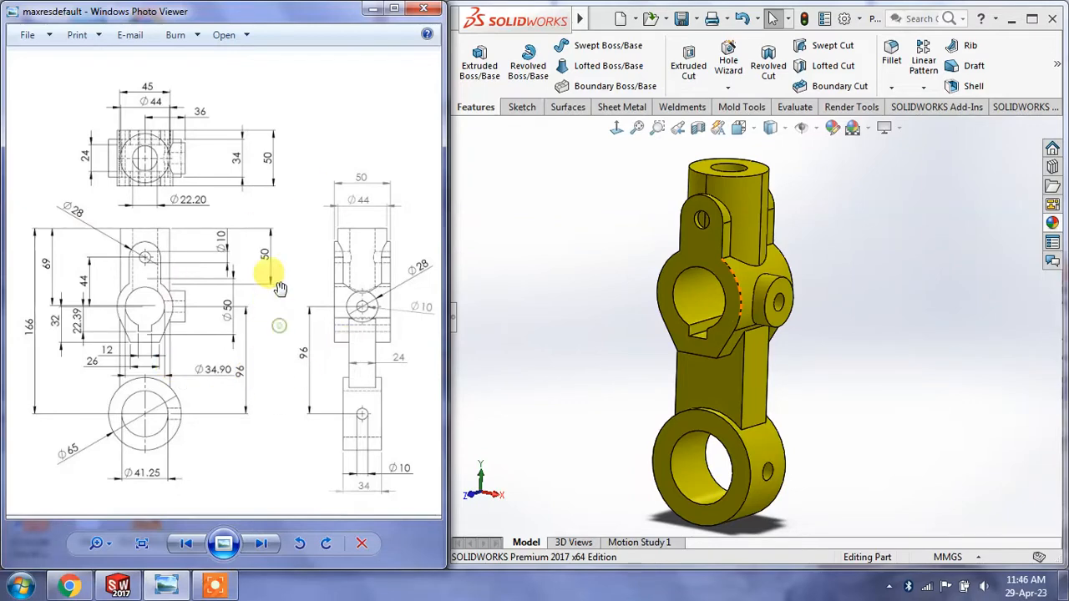
mouse_move(715, 375)
middle_down()
mouse_move(768, 353)
mouse_move(763, 361)
middle_up()
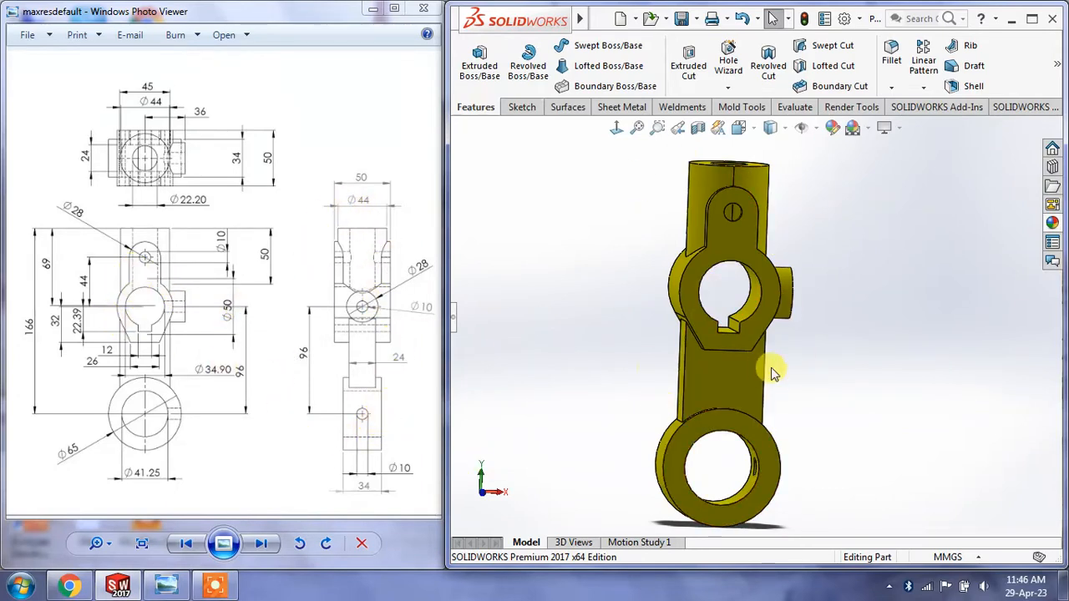
middle_drag(772, 373, 655, 350)
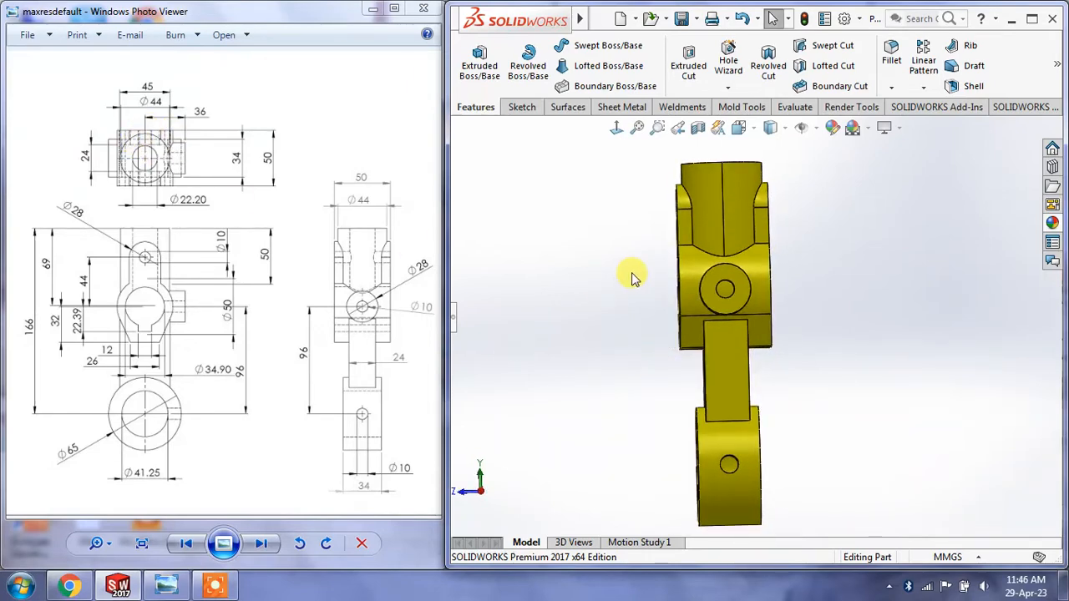
mouse_move(656, 246)
middle_down()
mouse_move(688, 272)
mouse_move(764, 390)
middle_up()
middle_drag(743, 465, 706, 302)
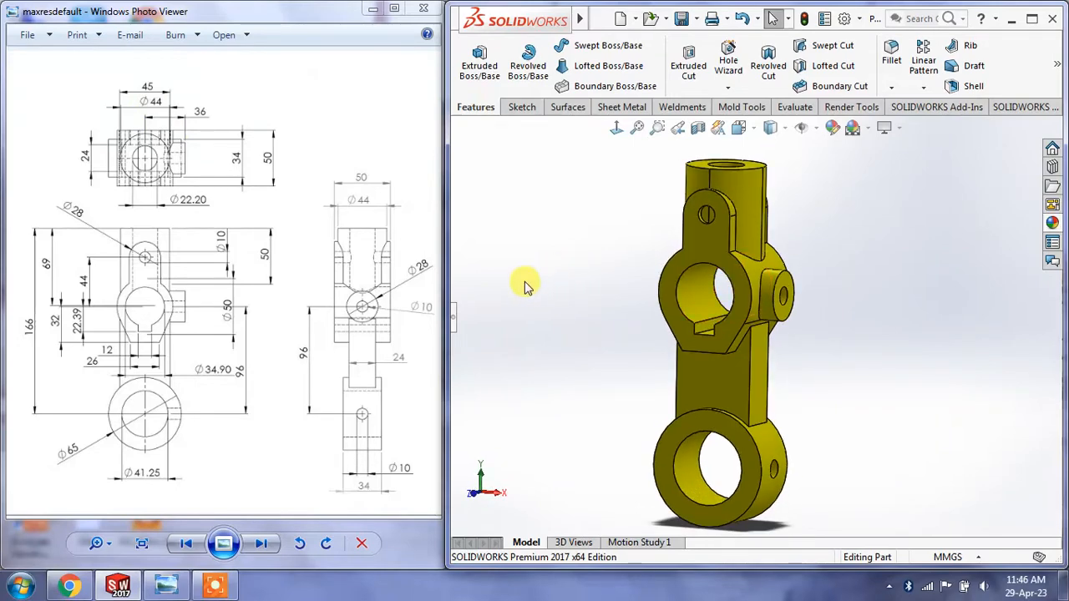
Step: Open the sketch of the first boss extrusion to review its dimensions, and leave it without changes
click(456, 322)
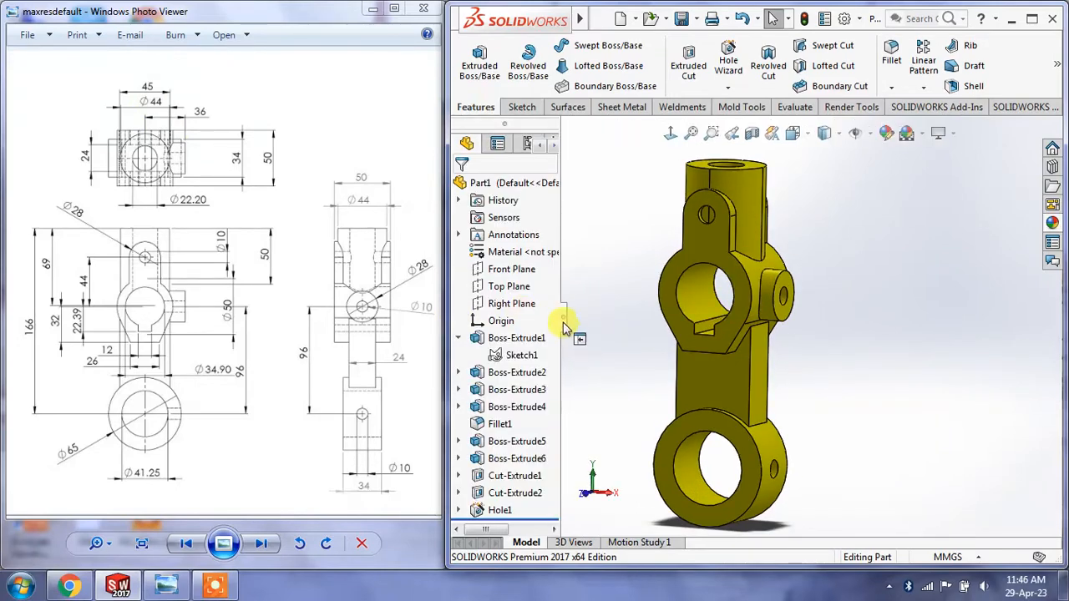
drag(563, 325, 611, 317)
click(510, 355)
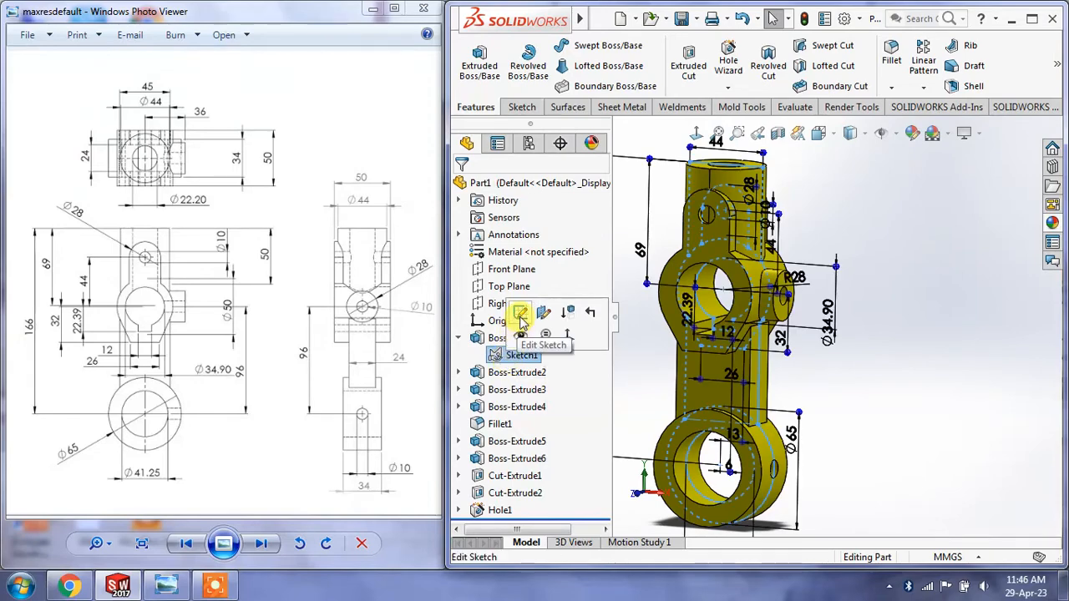
click(520, 316)
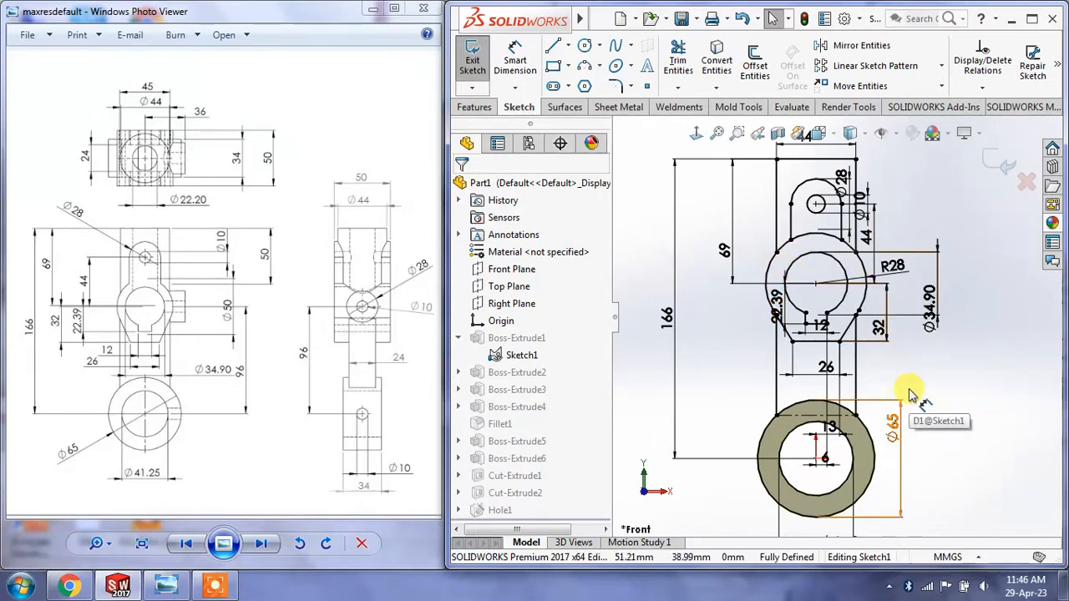
click(982, 162)
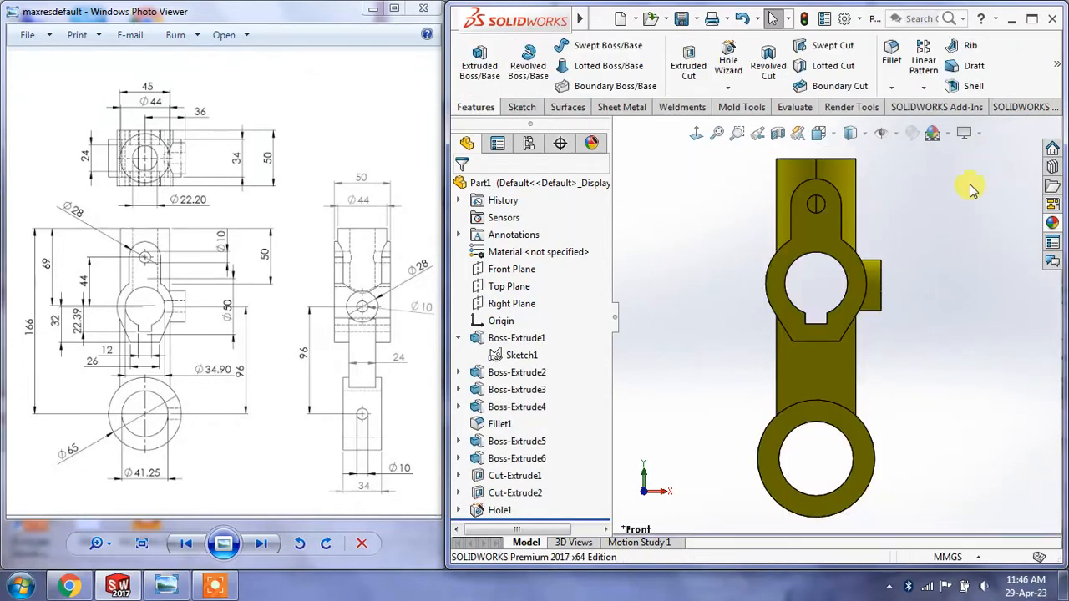
Step: Close the finished example part without saving it
scroll(896, 285, up, 2)
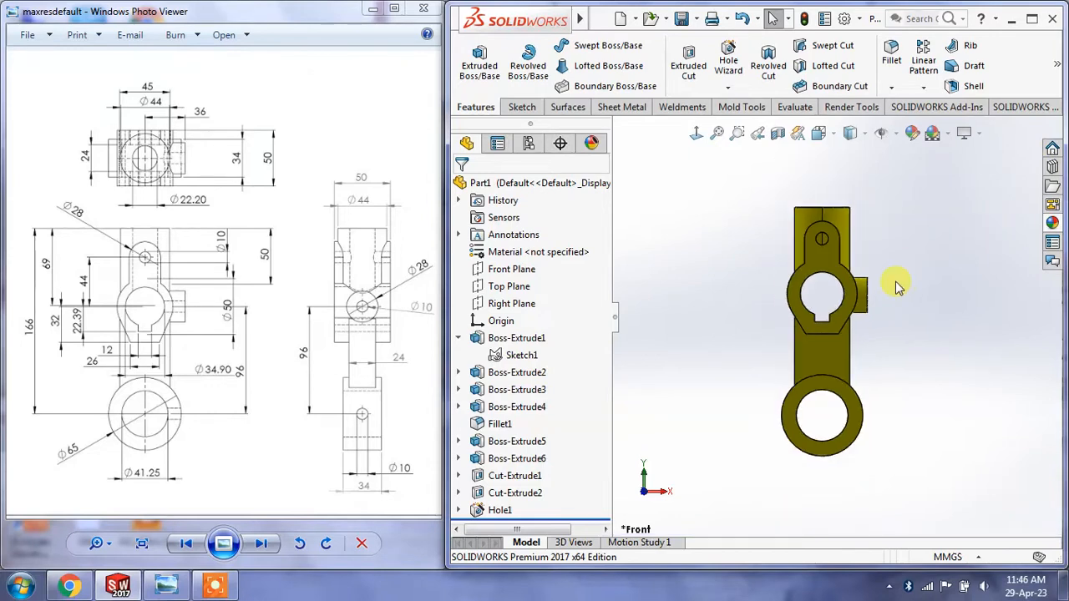
drag(610, 312, 566, 318)
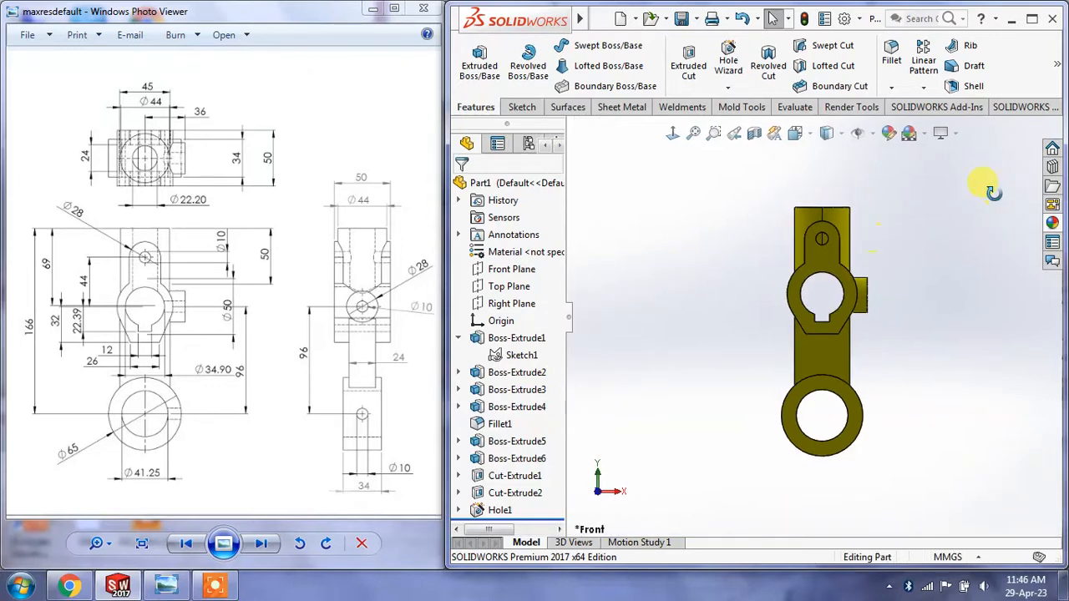
middle_drag(980, 176, 991, 217)
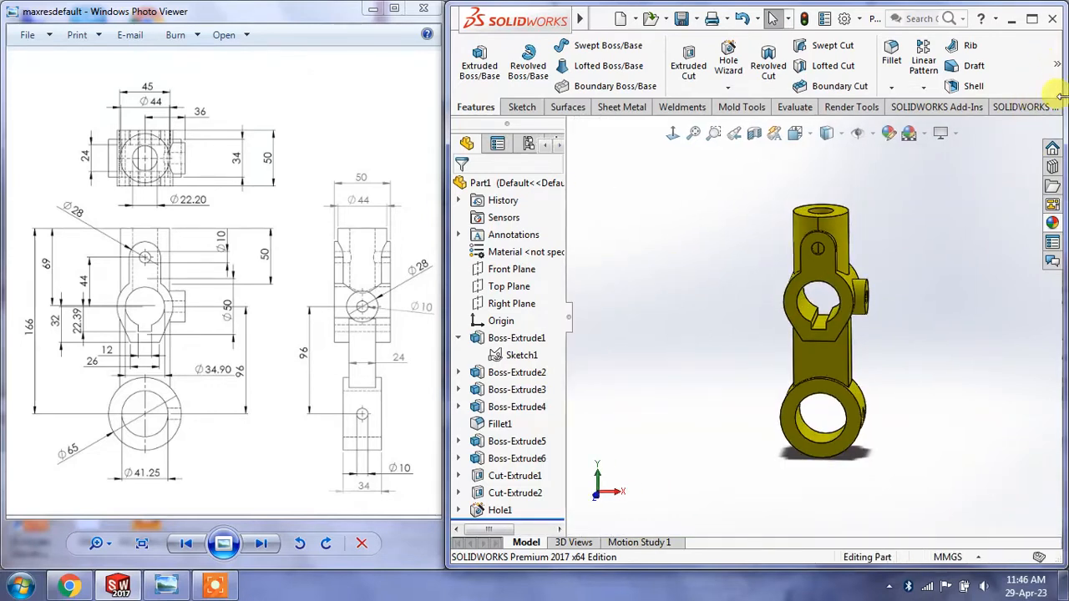
drag(1060, 122, 1064, 122)
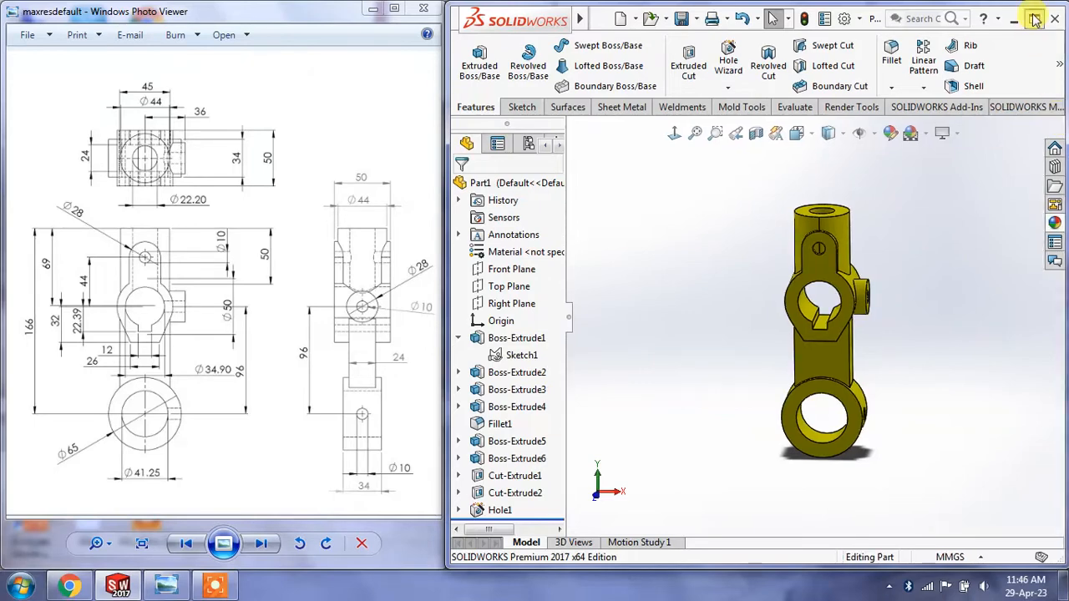
click(1034, 19)
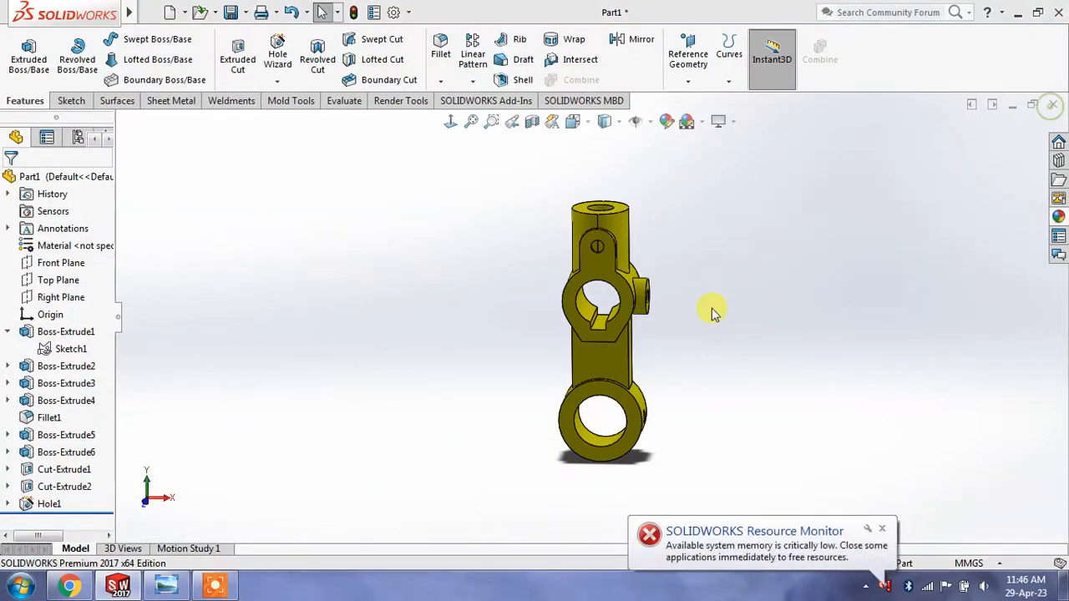
key(ctrl+w)
click(568, 322)
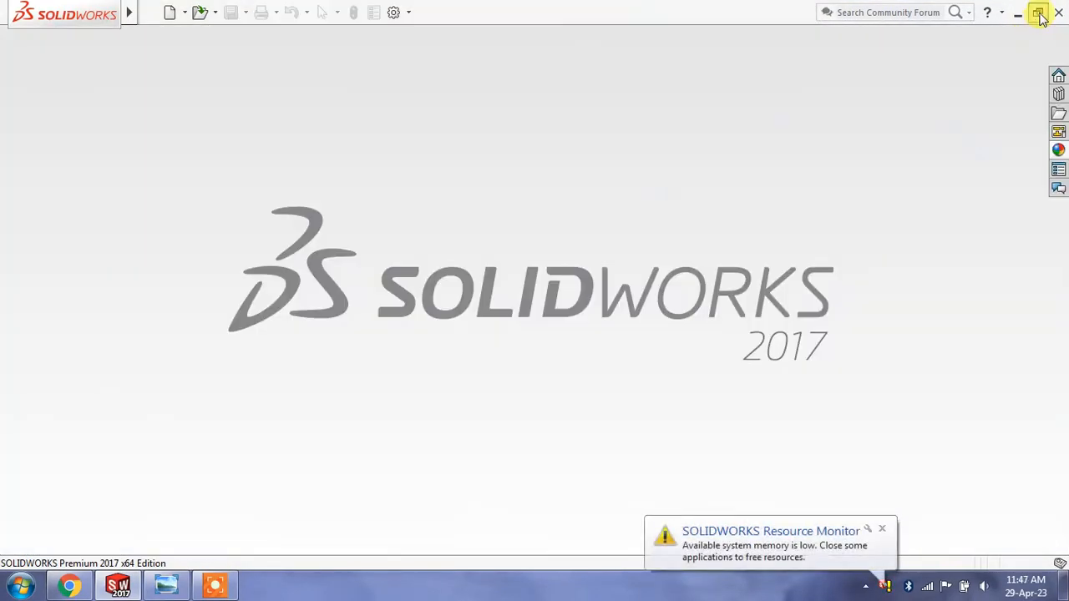
Step: Restore the modelling window beside the reference drawing and create a new part document
click(1039, 17)
click(881, 529)
click(644, 174)
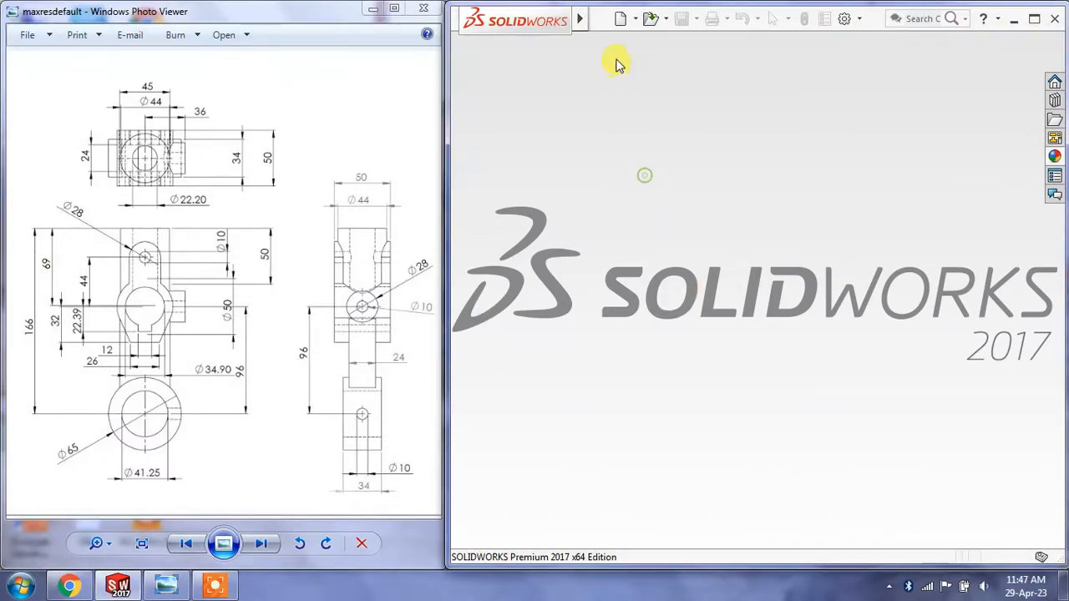
click(632, 22)
click(639, 30)
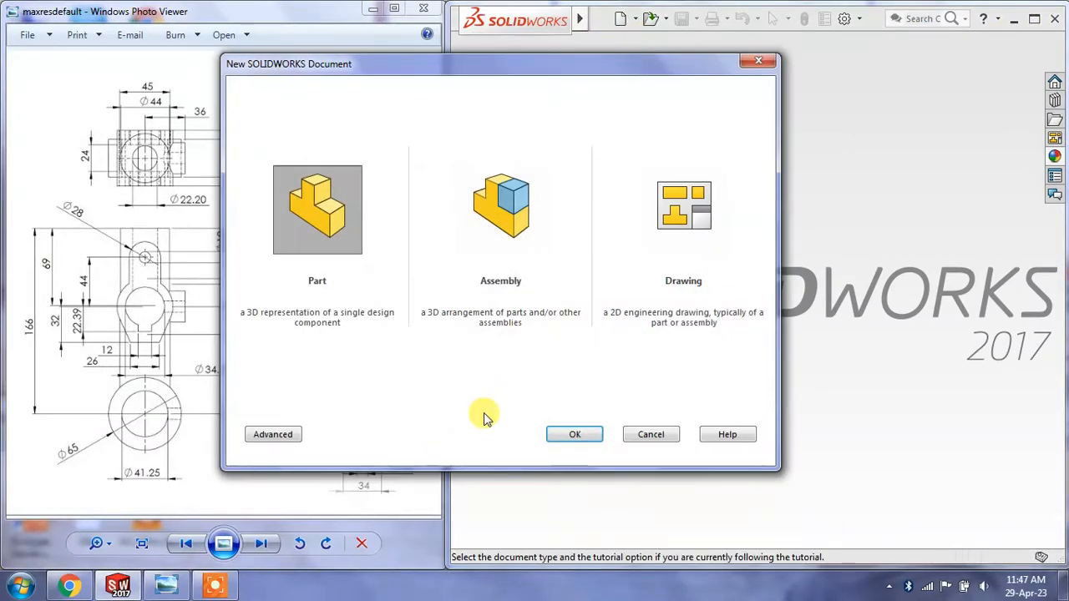
click(567, 434)
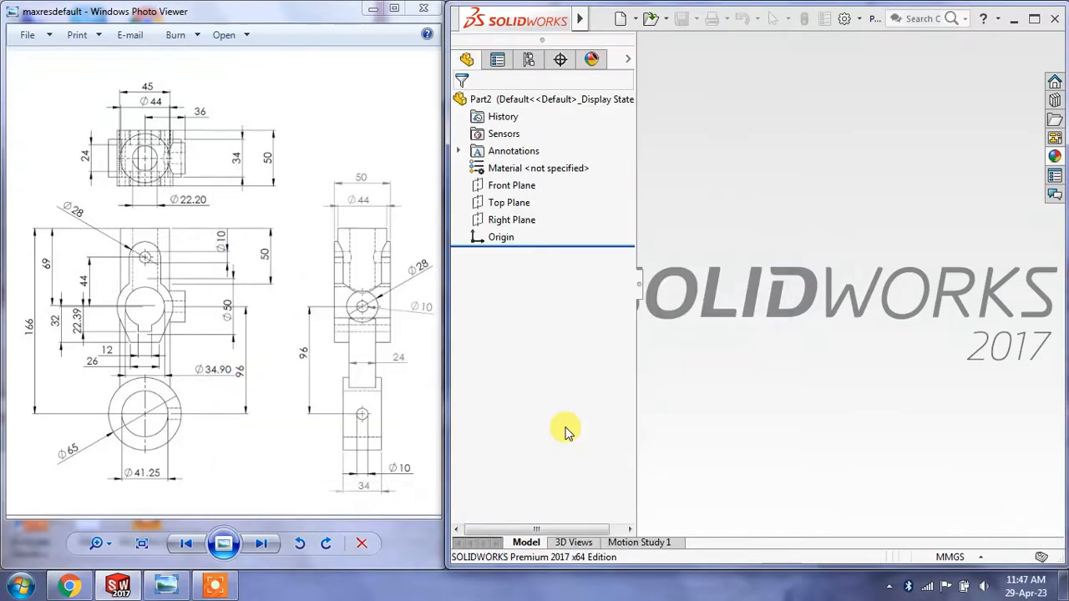
Step: Narrow the feature tree and enlarge the reference drawing around the front view and its lower ring
drag(640, 318, 589, 321)
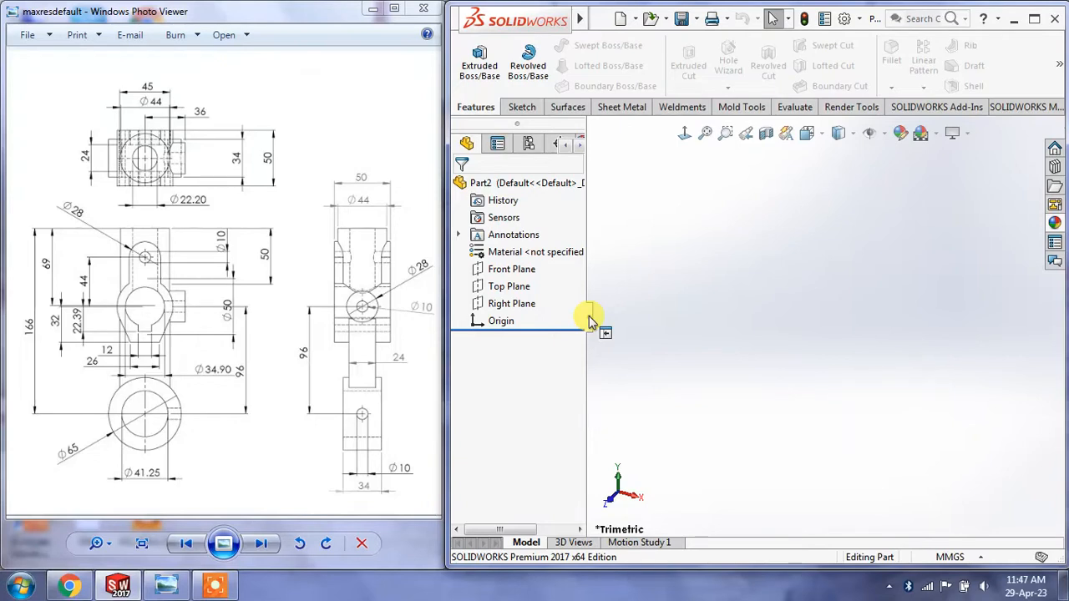
drag(587, 316, 569, 315)
scroll(81, 315, up, 3)
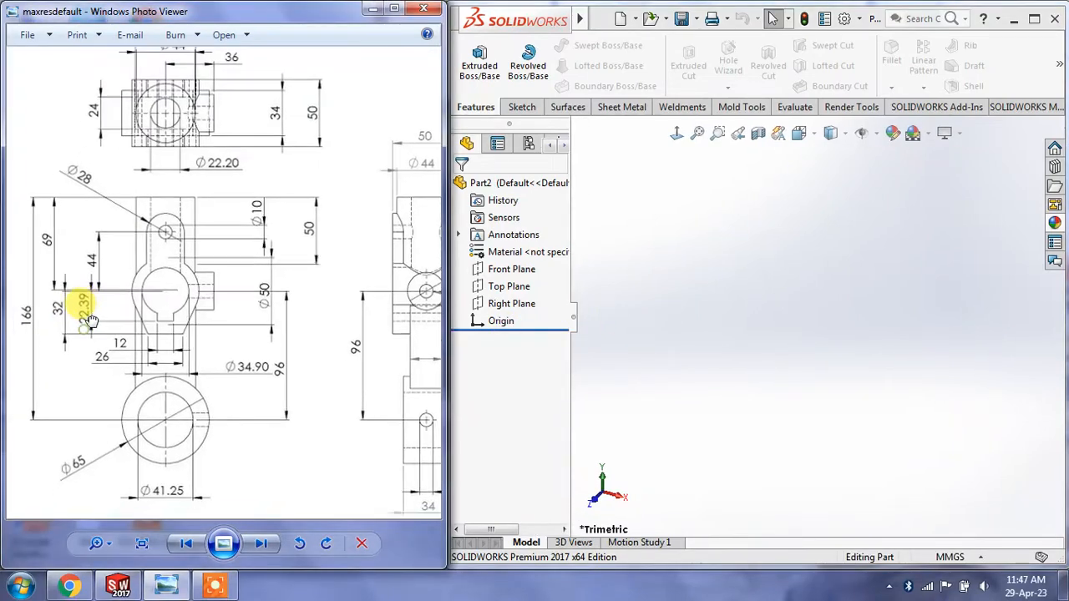
drag(91, 321, 108, 316)
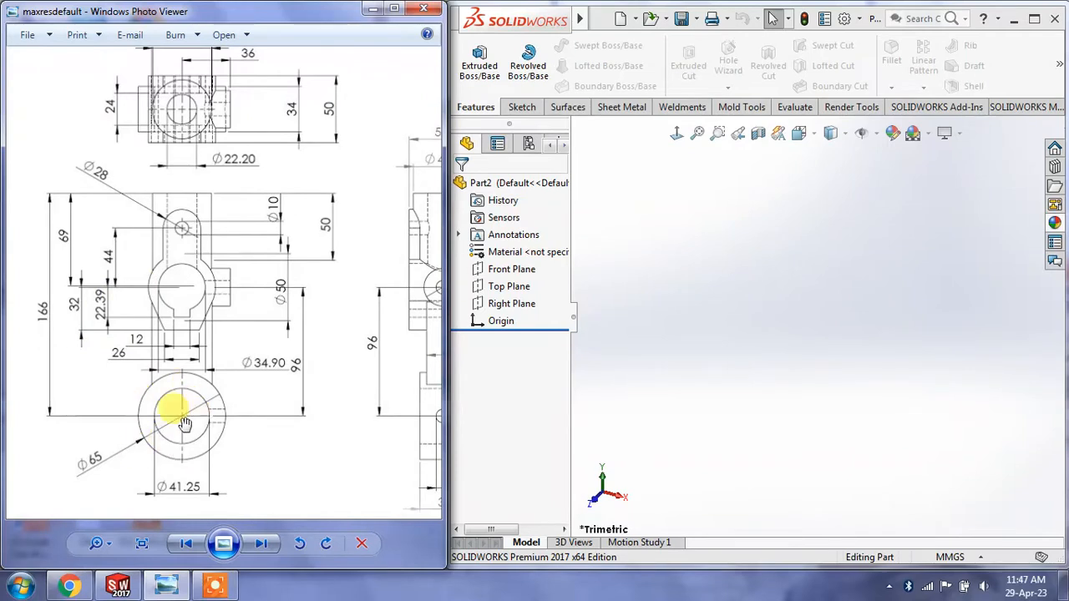
drag(356, 358, 263, 378)
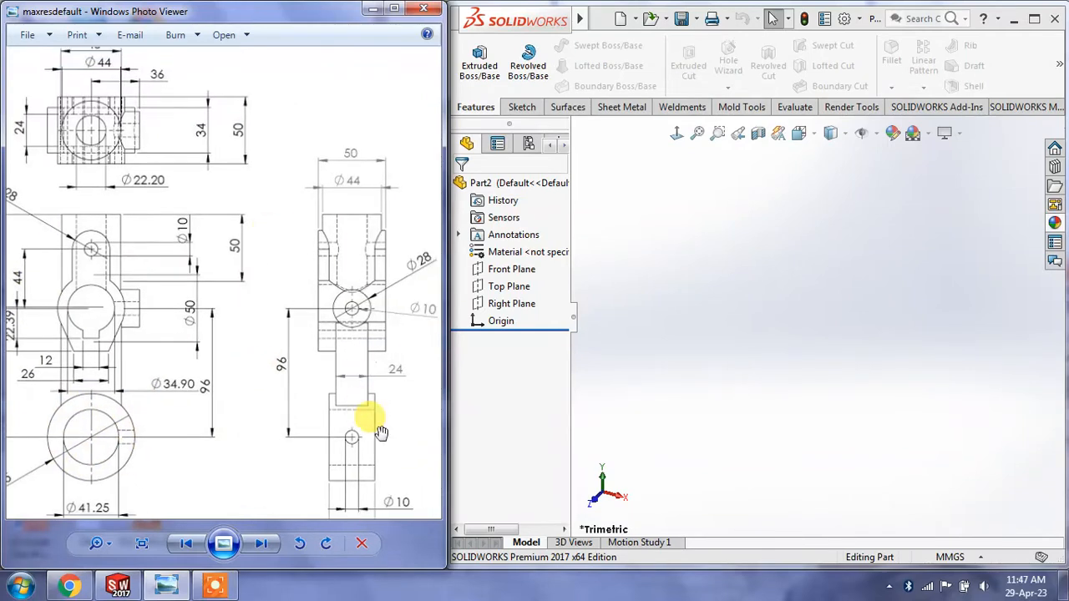
mouse_move(111, 374)
mouse_down()
mouse_move(136, 353)
mouse_move(214, 329)
mouse_up()
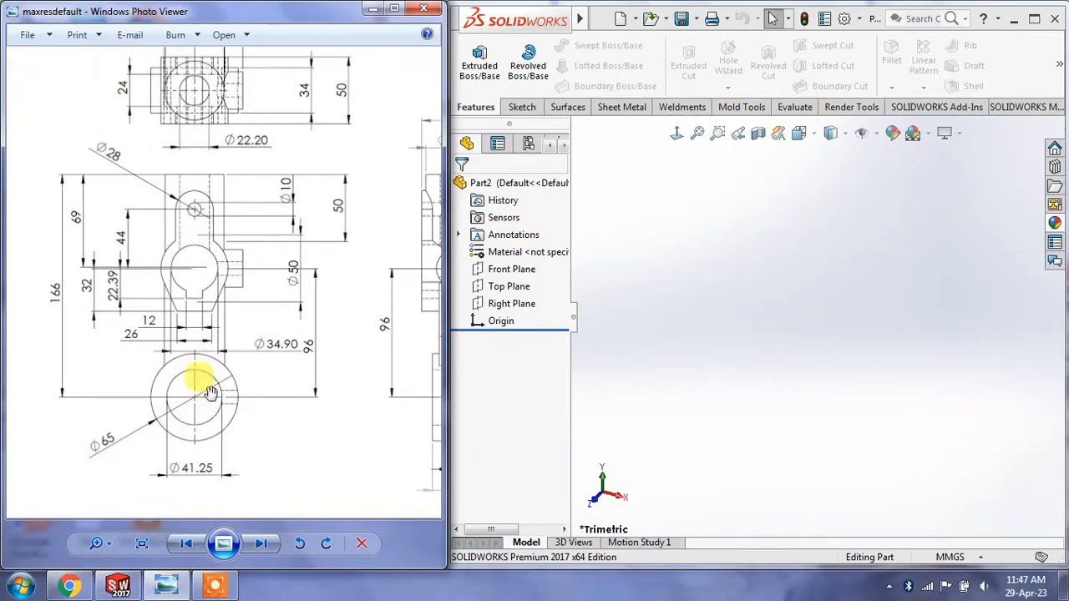
Step: On the Front Plane, sketch two concentric circles centred on the origin, the inner one roughly half the outer one's size
click(658, 257)
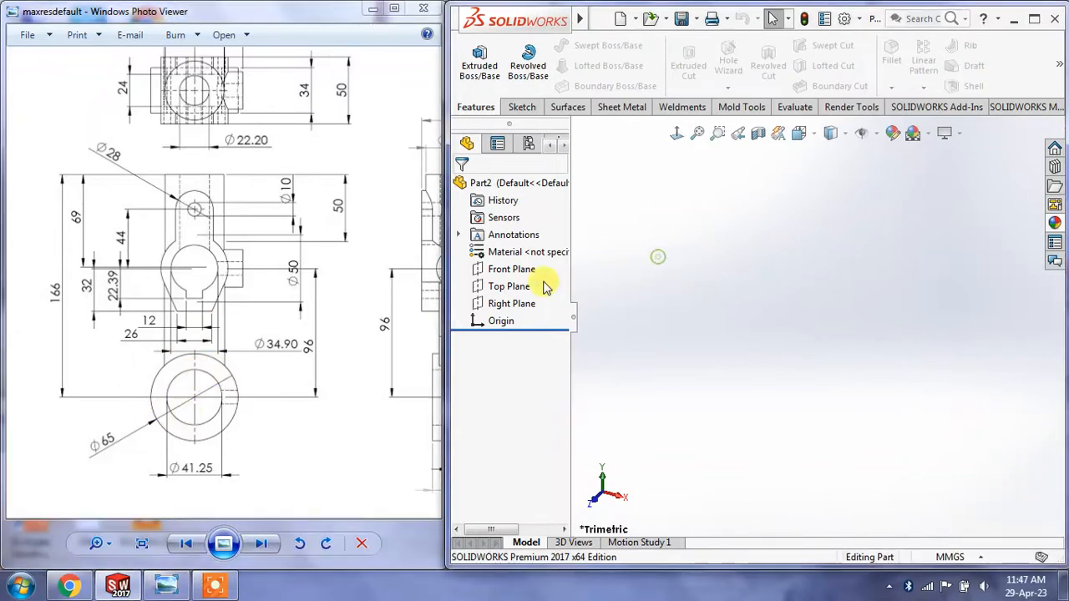
click(511, 268)
click(519, 237)
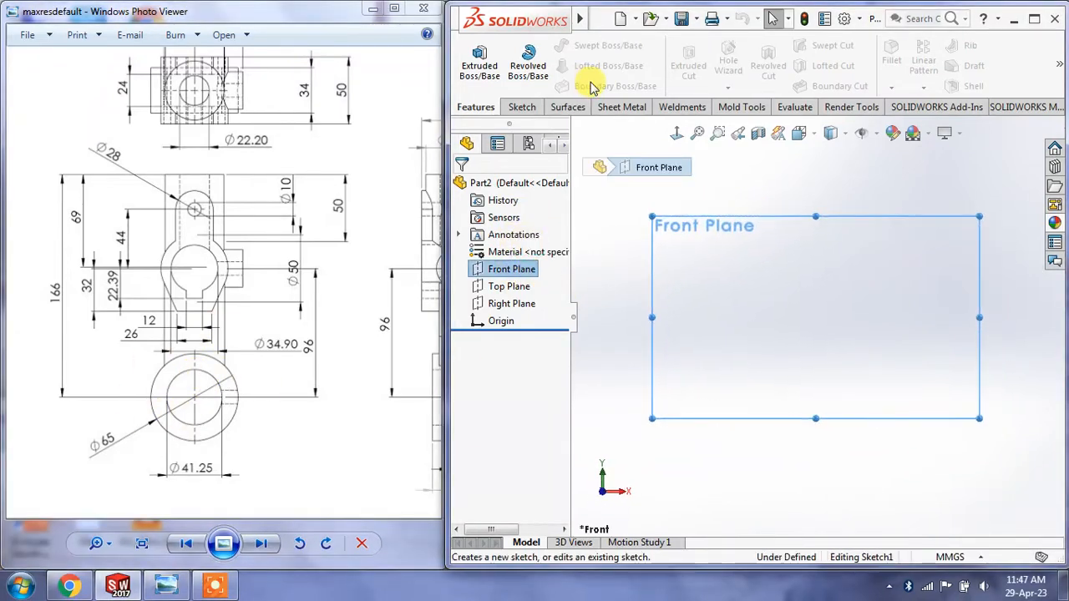
click(584, 45)
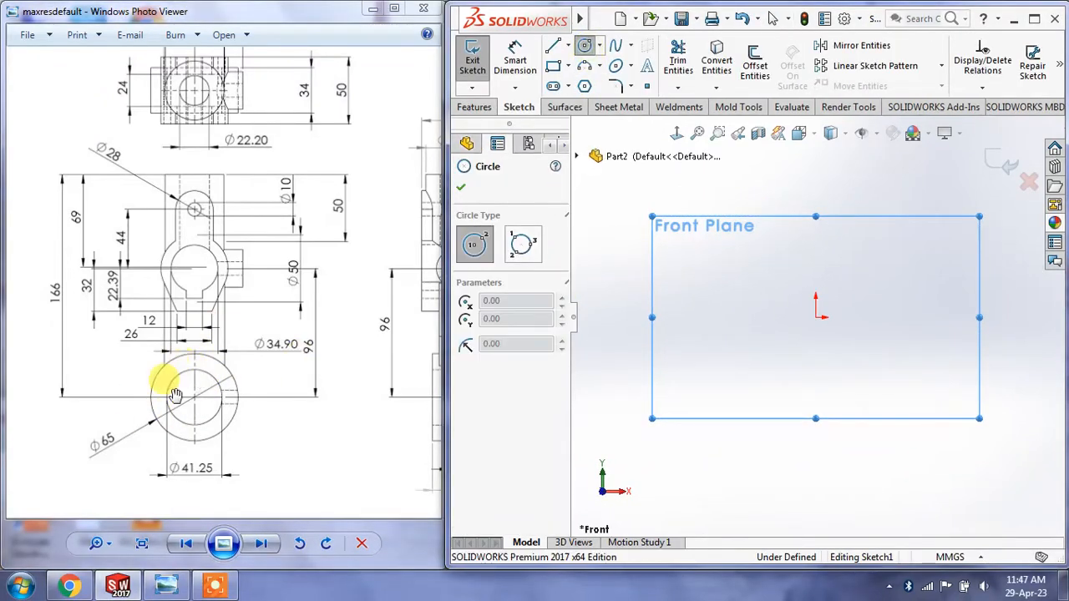
click(815, 317)
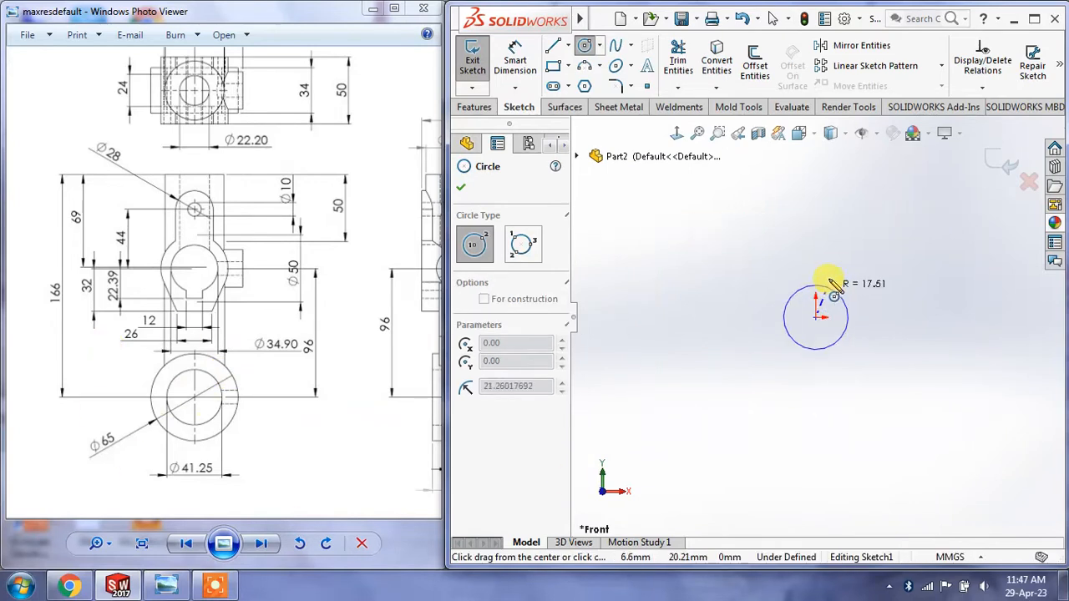
click(859, 266)
click(816, 317)
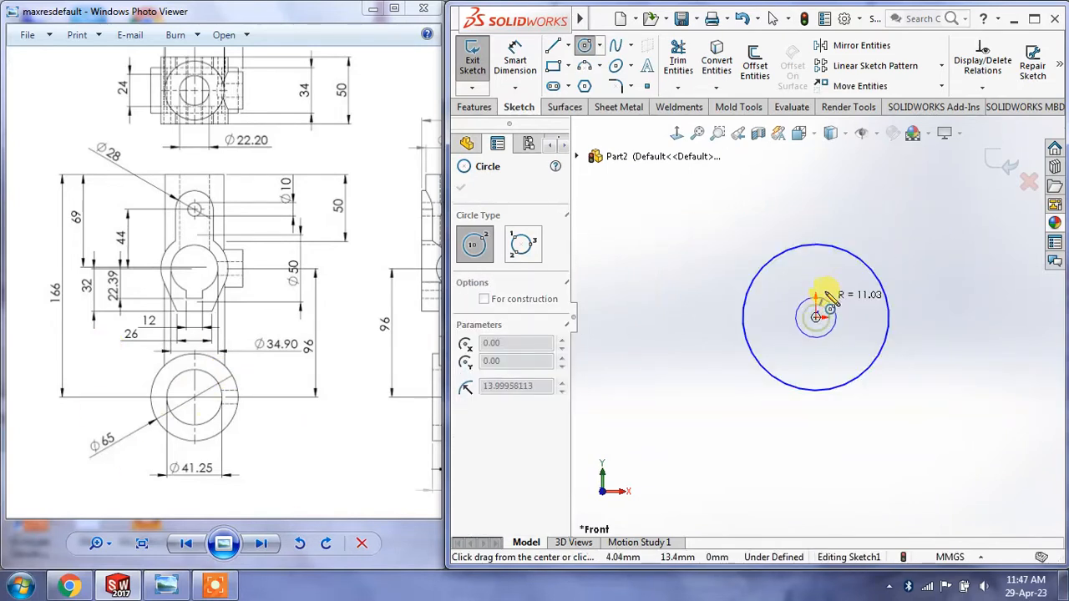
click(816, 285)
click(462, 190)
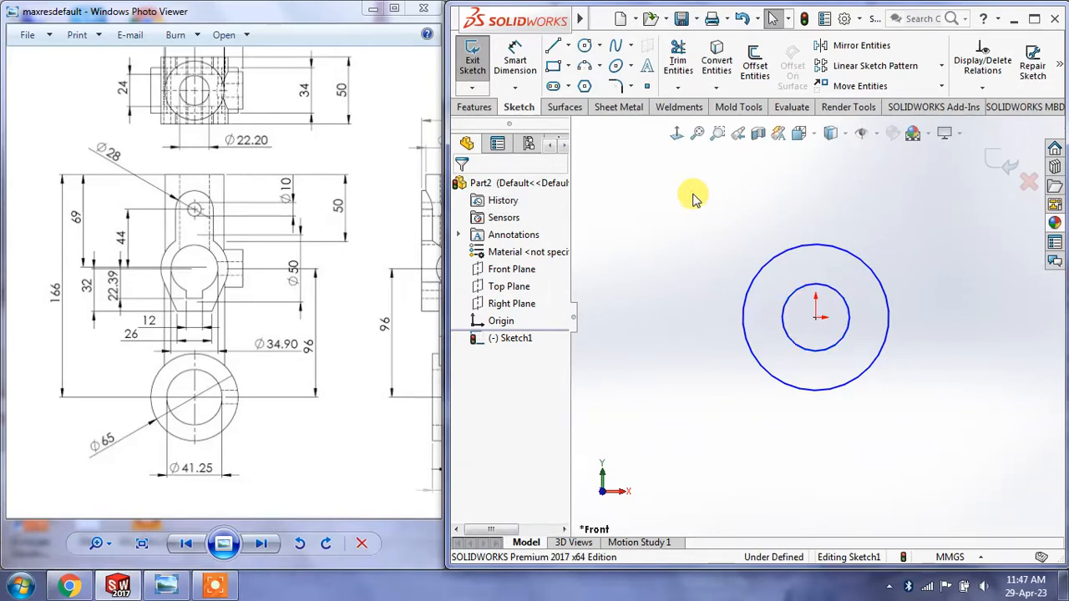
Step: Dimension the outer circle to a diameter of 65 mm
click(514, 60)
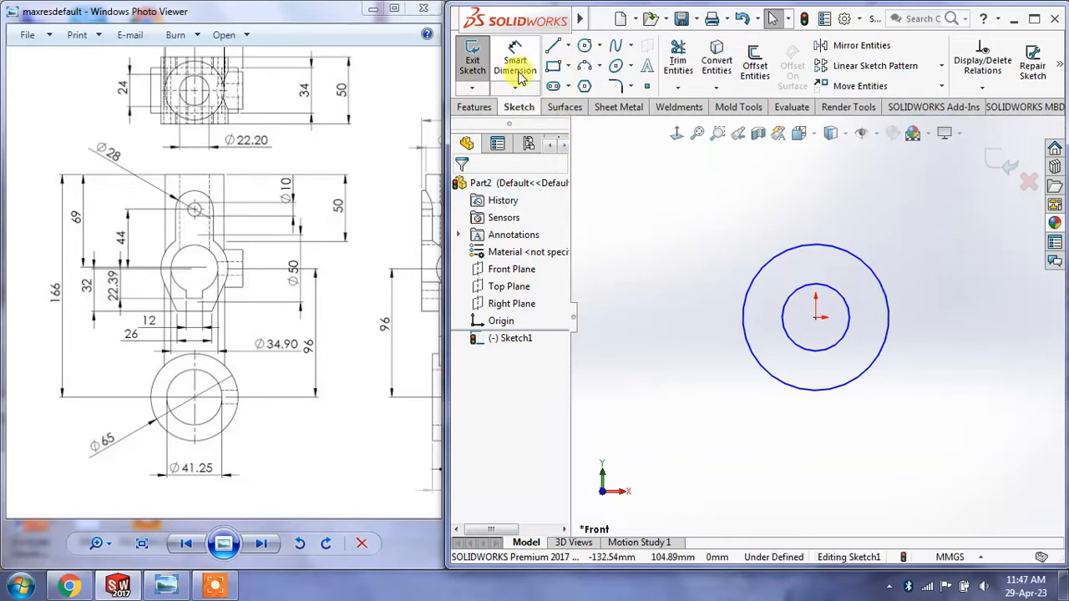
click(748, 382)
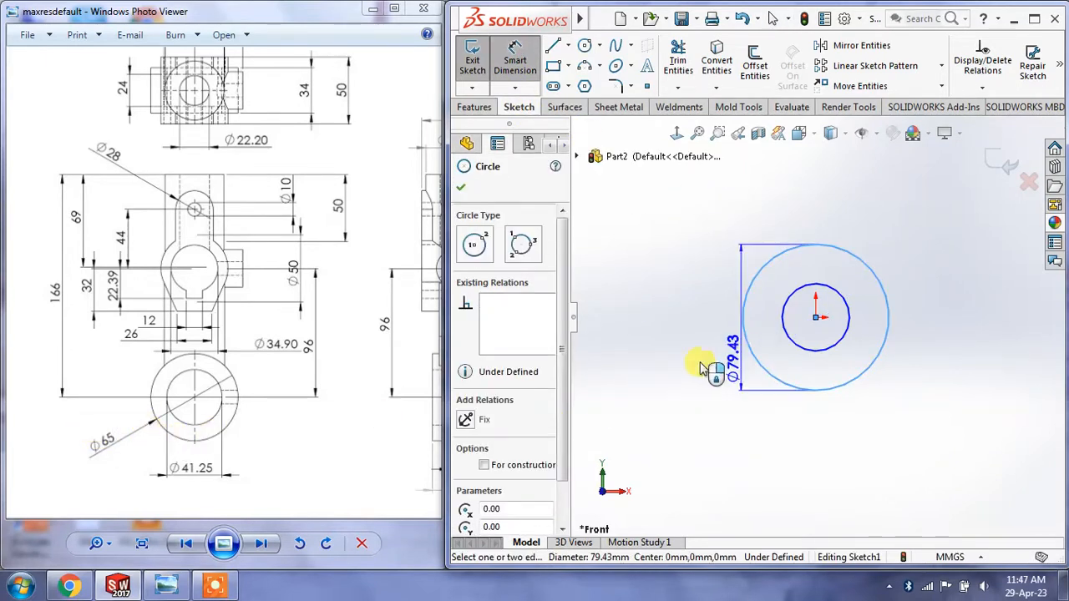
click(668, 347)
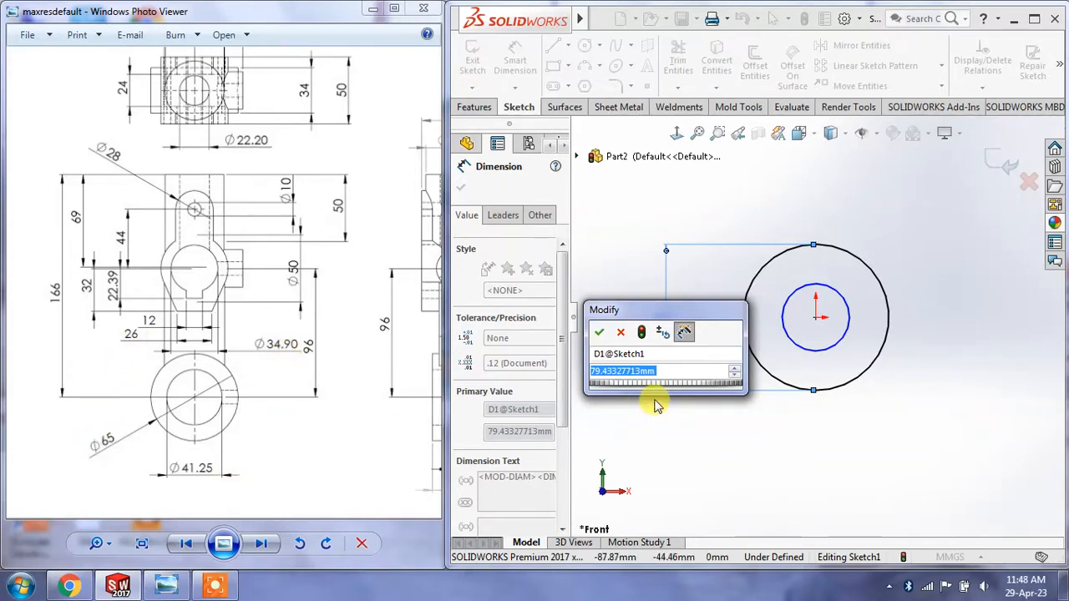
text(65)
key(Return)
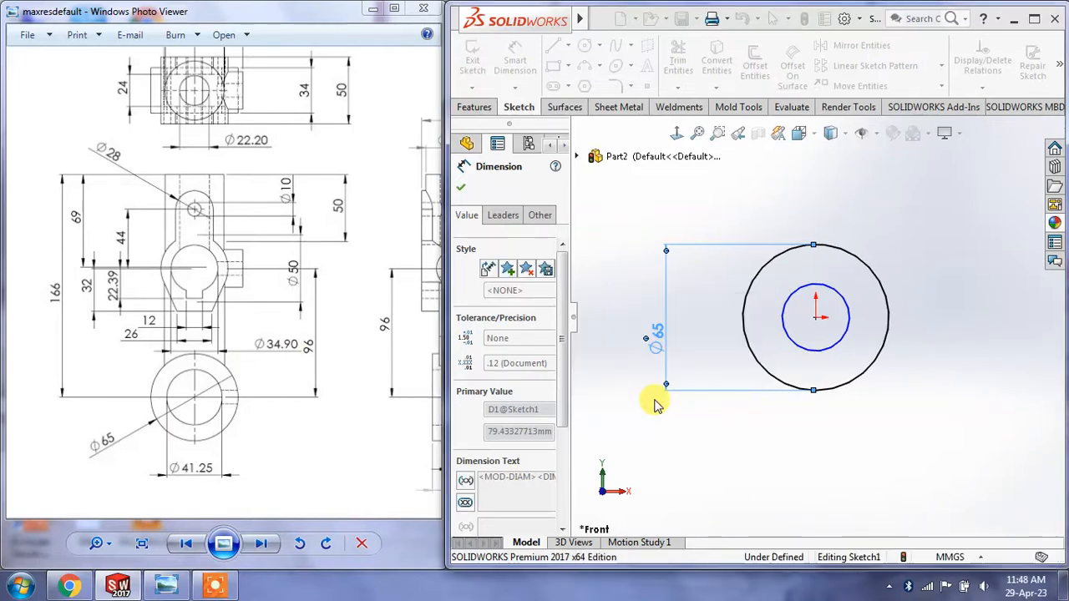
Step: Dimension the inner circle to a diameter of 41.25 mm and leave the dimension command
click(837, 344)
click(814, 445)
text(41.25)
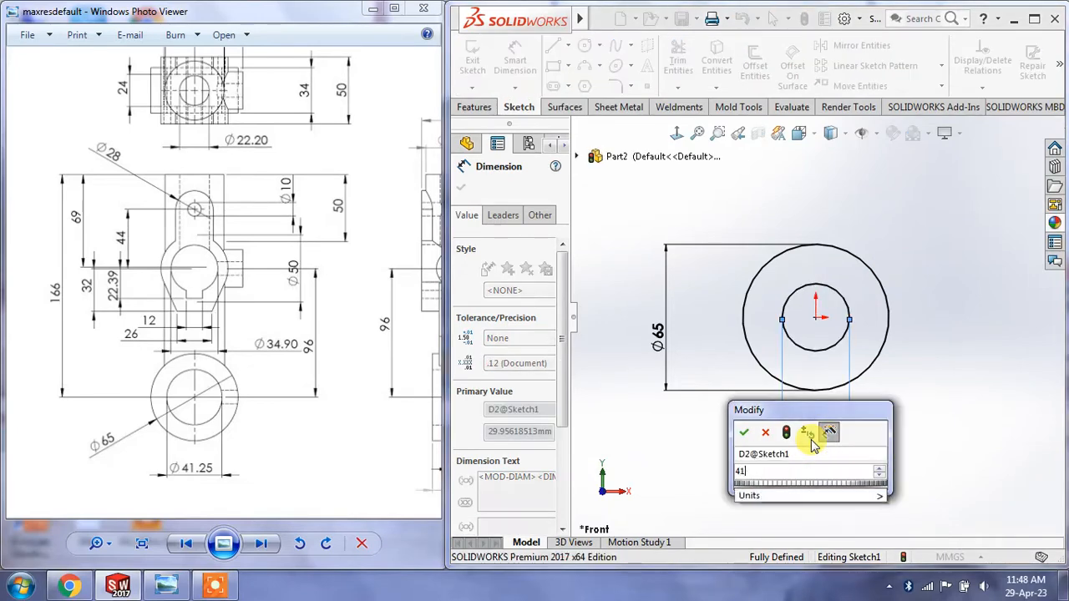
key(Return)
click(949, 398)
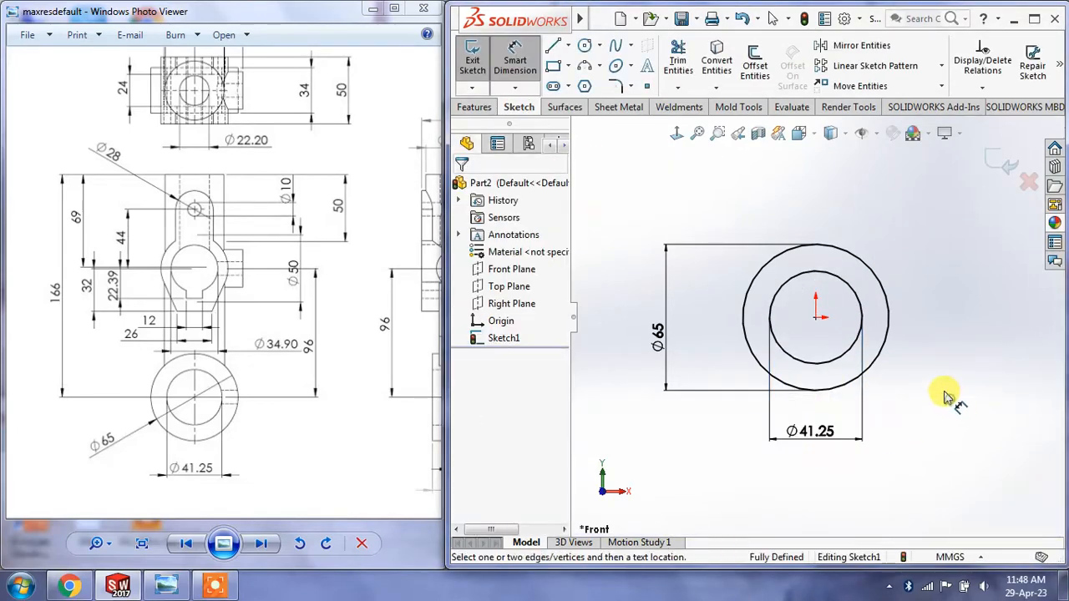
scroll(826, 271, up, 3)
scroll(829, 260, down, 2)
right_click(829, 260)
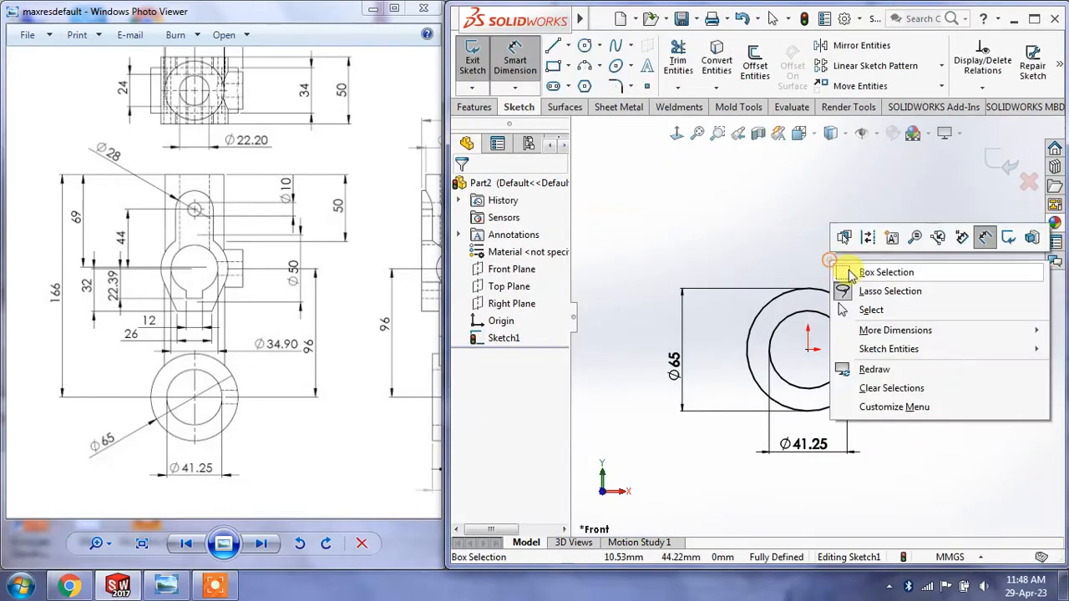
click(870, 310)
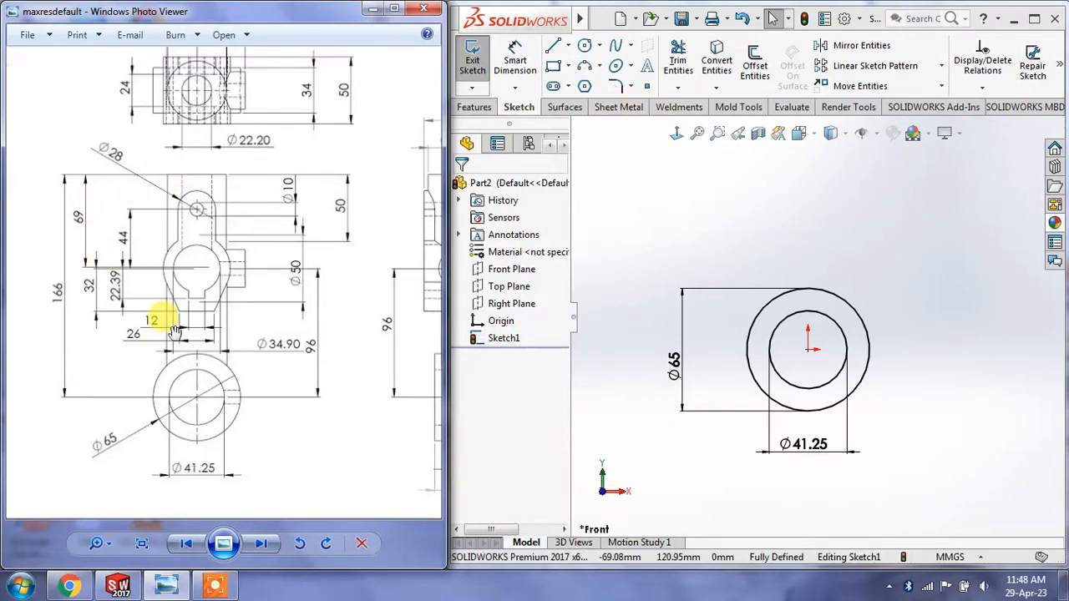
Step: Sketch a corner rectangle about 42 mm wide above the ring and set its top edge 166 mm above the origin
click(551, 69)
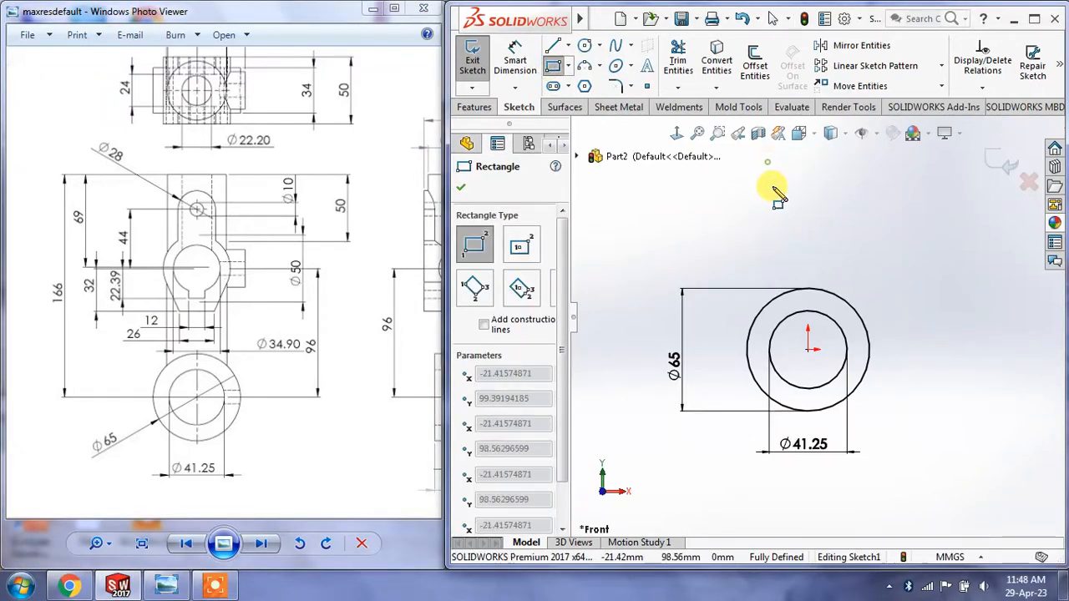
click(847, 314)
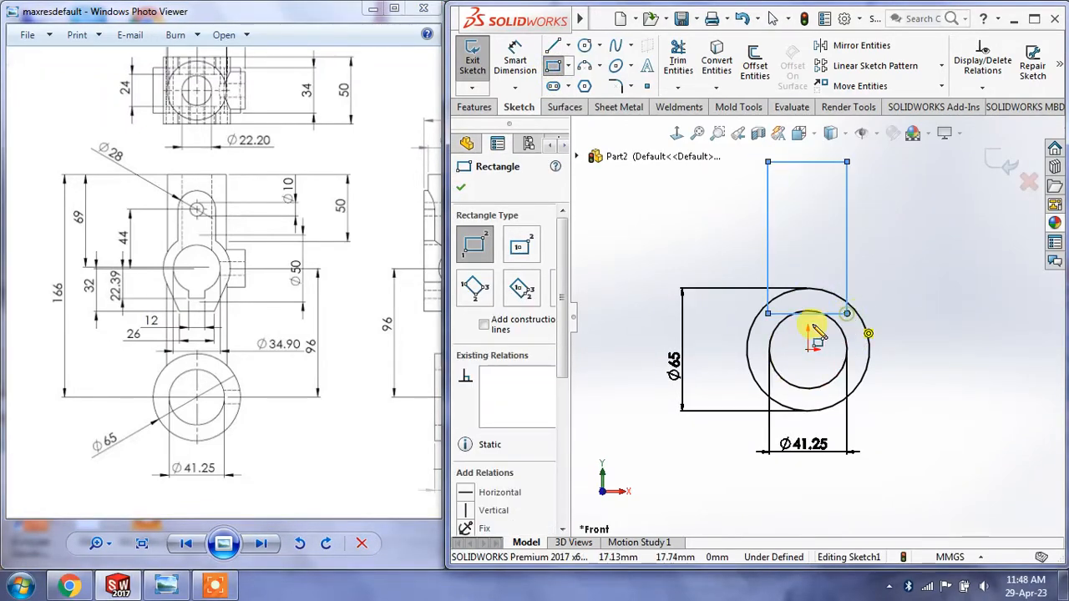
click(512, 60)
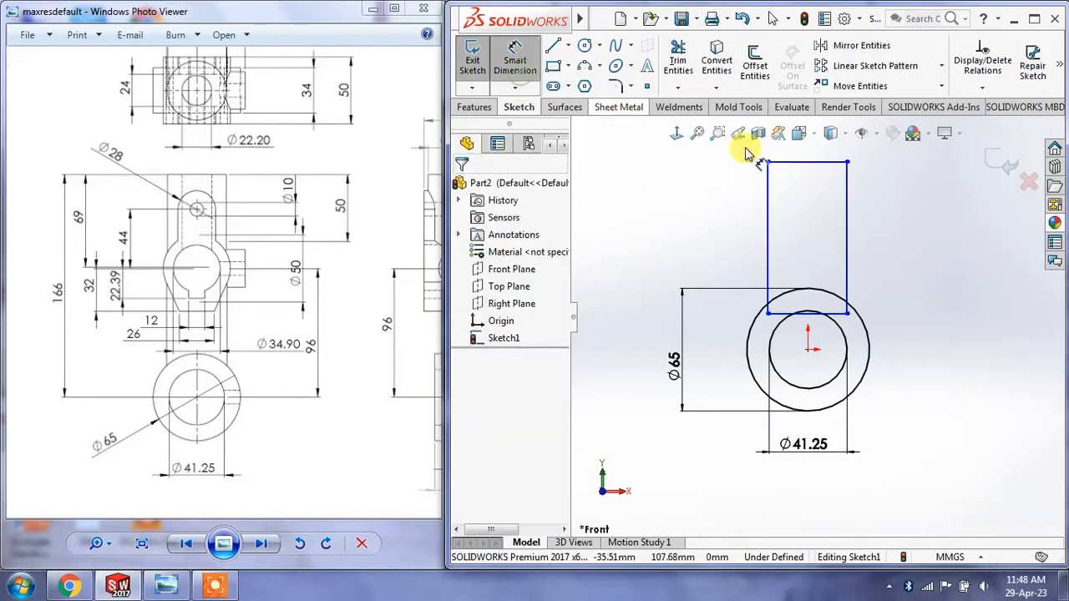
click(800, 162)
click(807, 349)
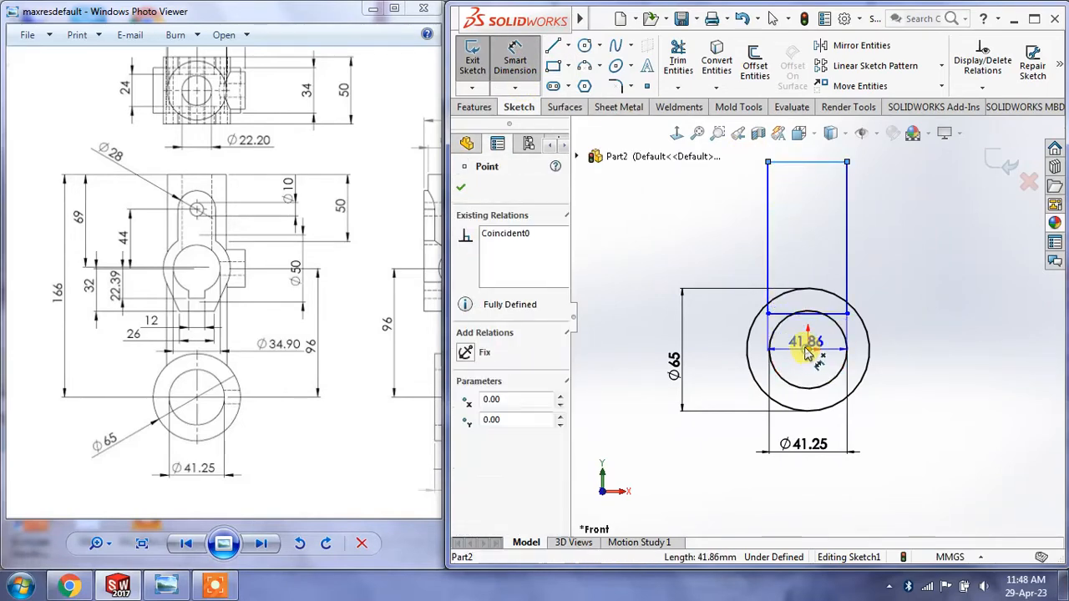
click(647, 259)
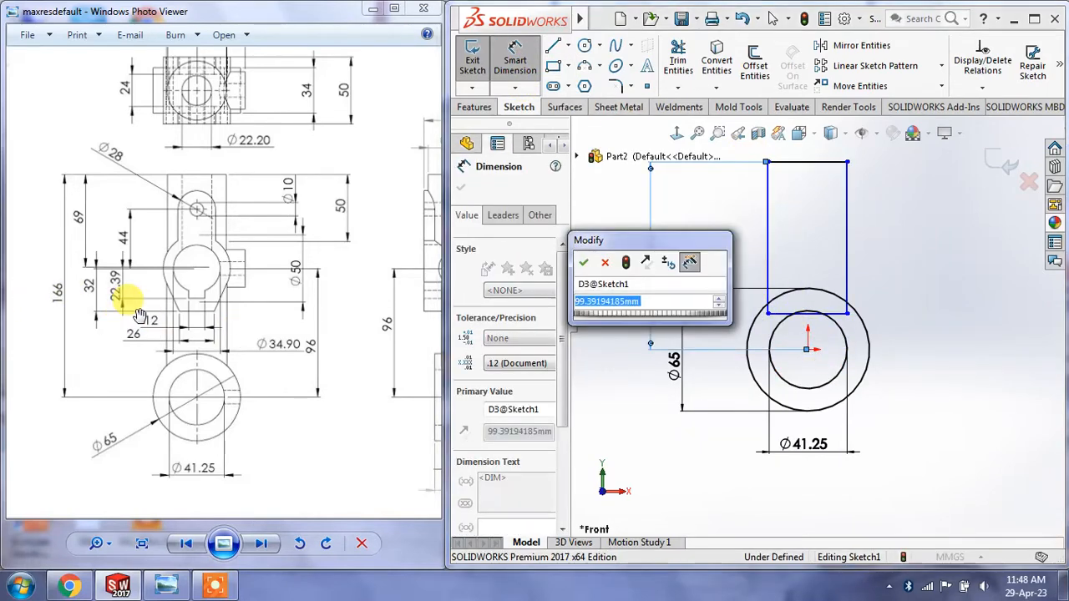
text(166)
key(Return)
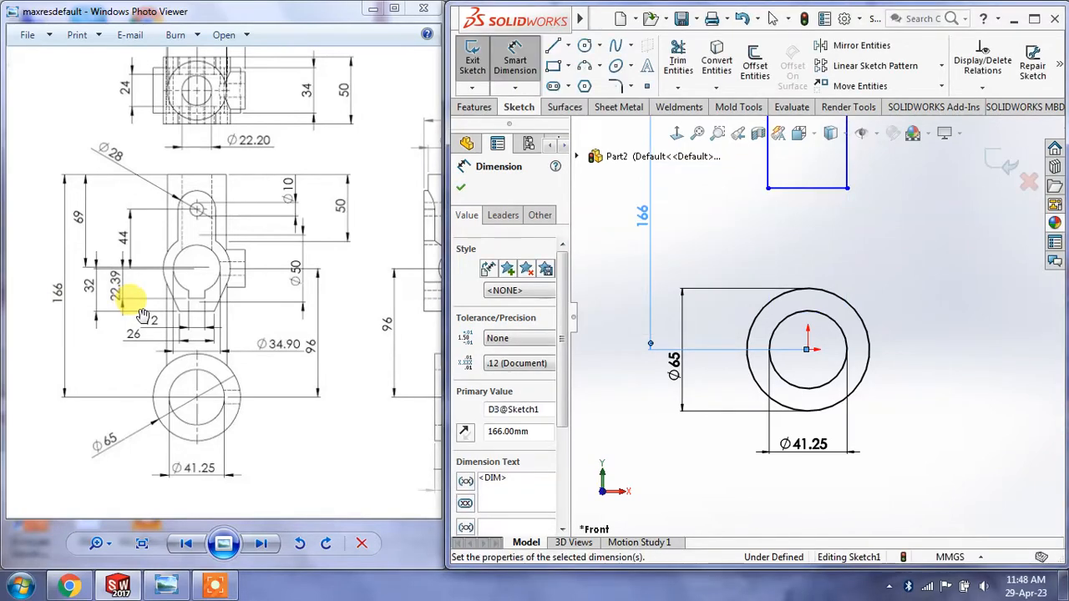
Step: Stretch the rectangle downward by moving its lower edge into the ring
scroll(704, 418, up, 3)
right_click(863, 264)
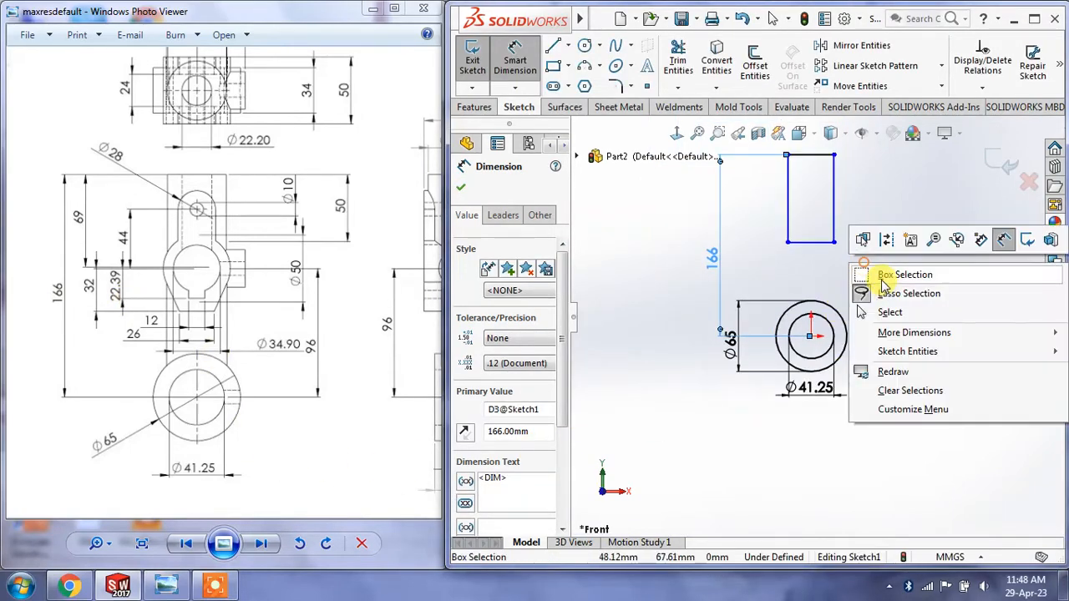
click(889, 311)
drag(814, 251, 814, 322)
click(888, 319)
scroll(851, 236, down, 2)
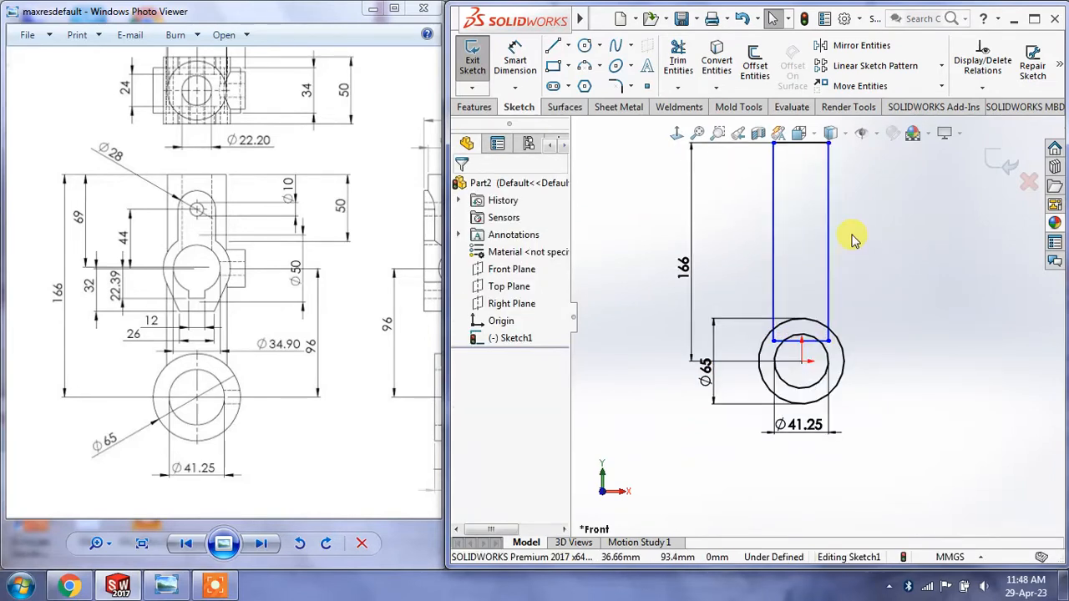
Step: Check the upper boss in the reference drawing's front and side views and set the rectangle's width to 44 mm
drag(282, 263, 264, 319)
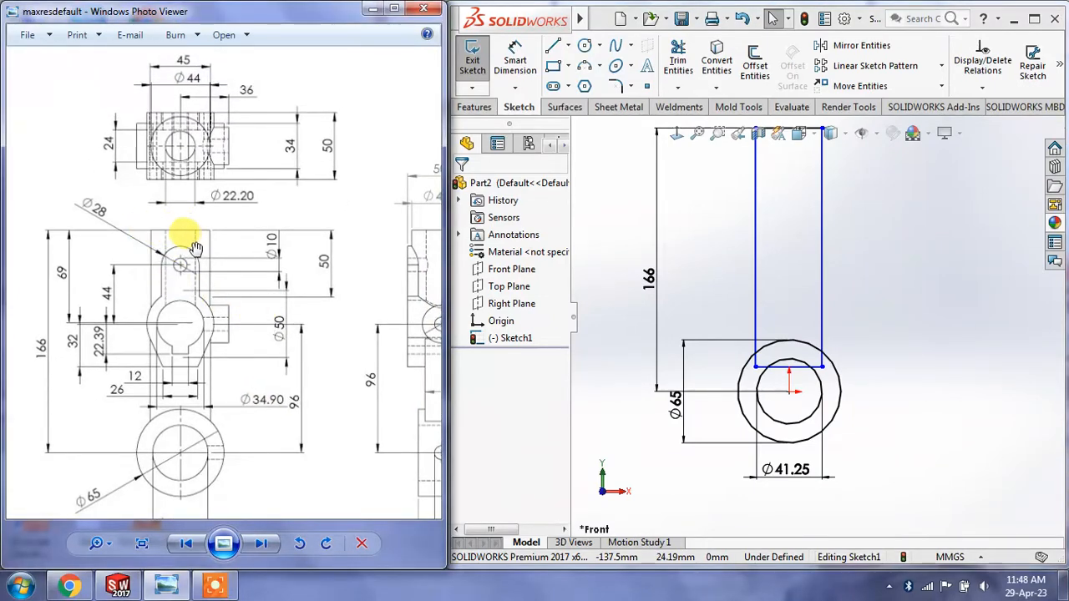
drag(299, 245, 205, 235)
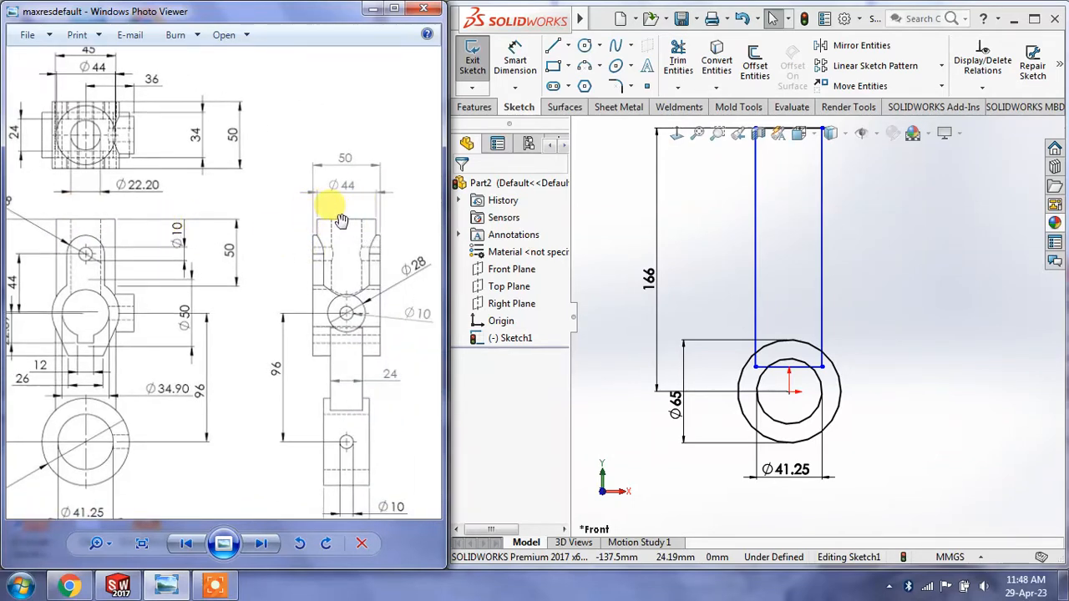
click(514, 62)
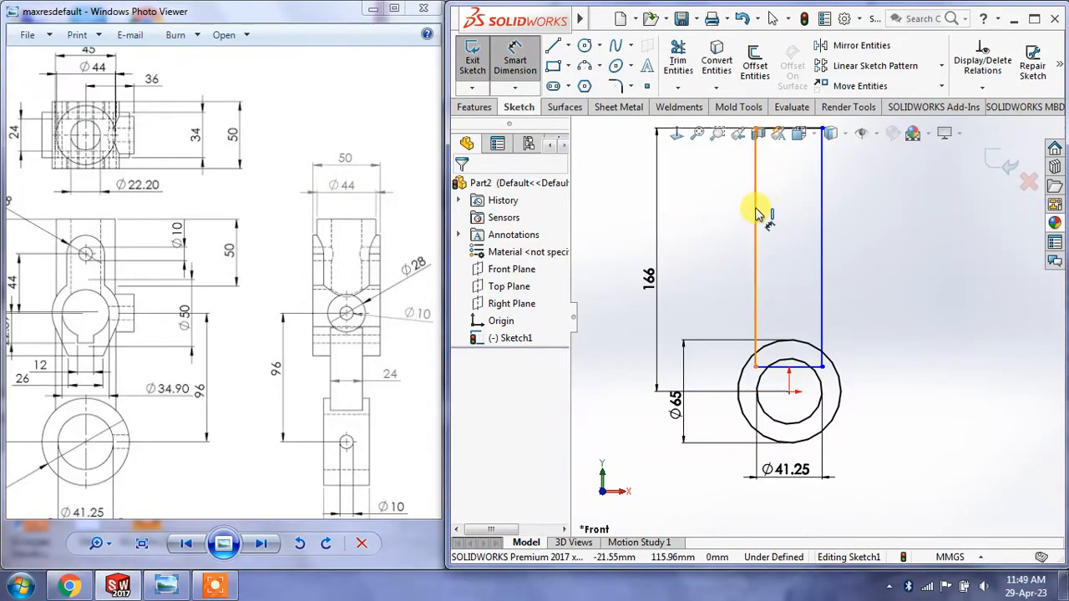
click(821, 209)
click(755, 209)
click(799, 227)
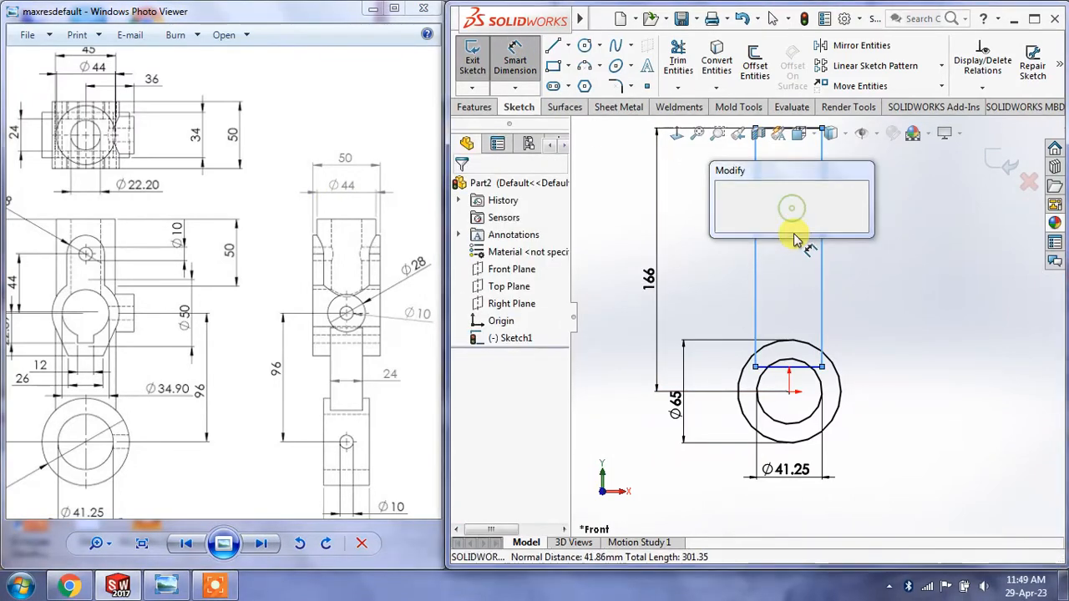
text(44)
key(Return)
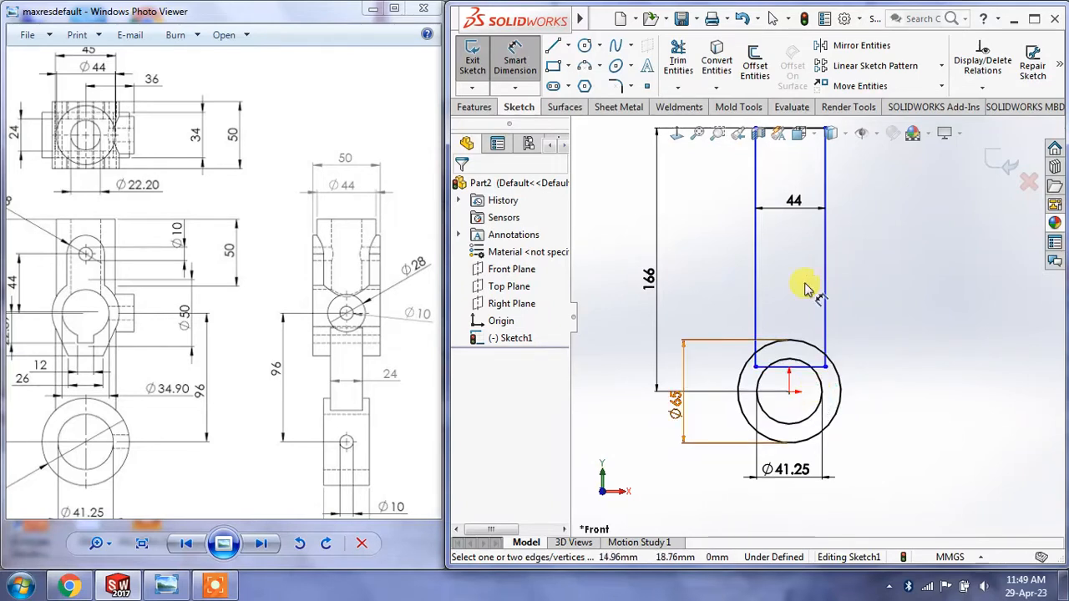
Step: Set the horizontal distance from the origin to the rectangle's lower-right corner to 22 mm, centring the rectangle over the ring
click(789, 391)
click(825, 367)
click(812, 404)
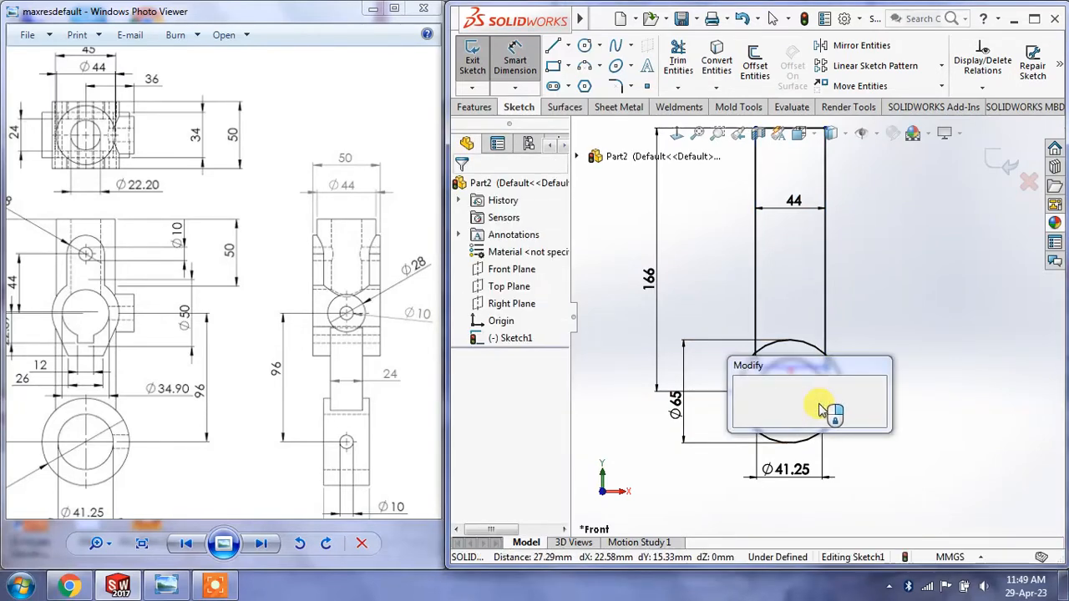
text(22)
key(Return)
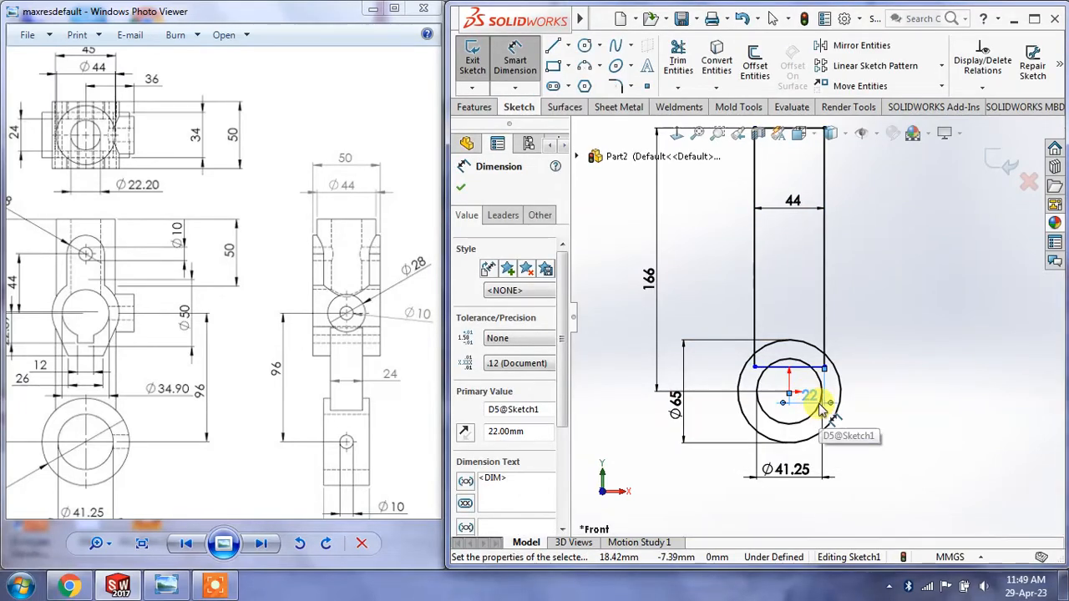
right_click(872, 368)
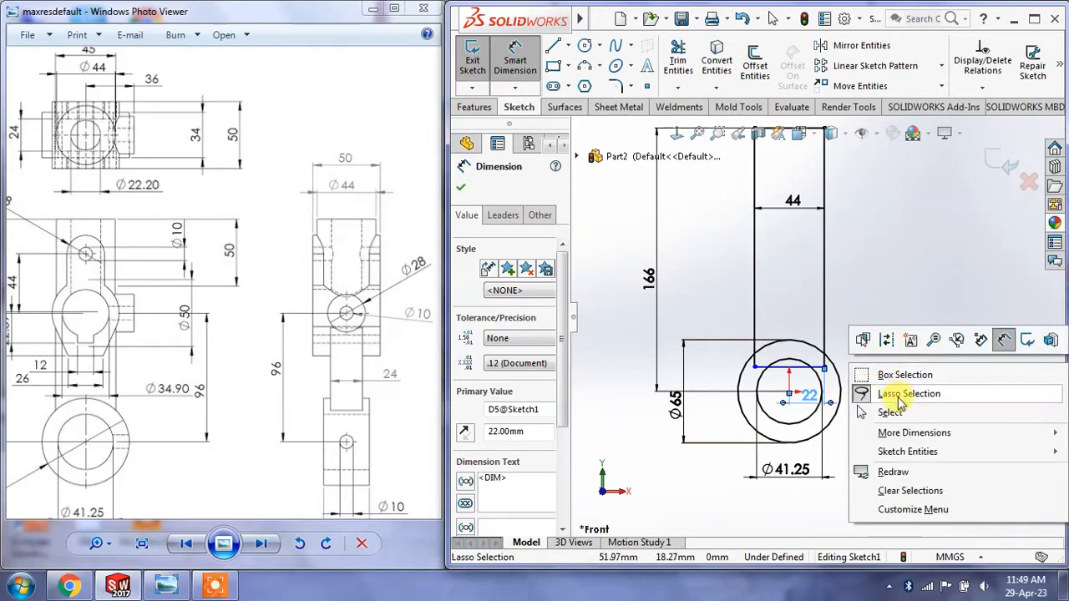
click(894, 409)
click(873, 340)
Step: Move the rectangle's lower edge up to the top of the inner circle
scroll(825, 380, down, 3)
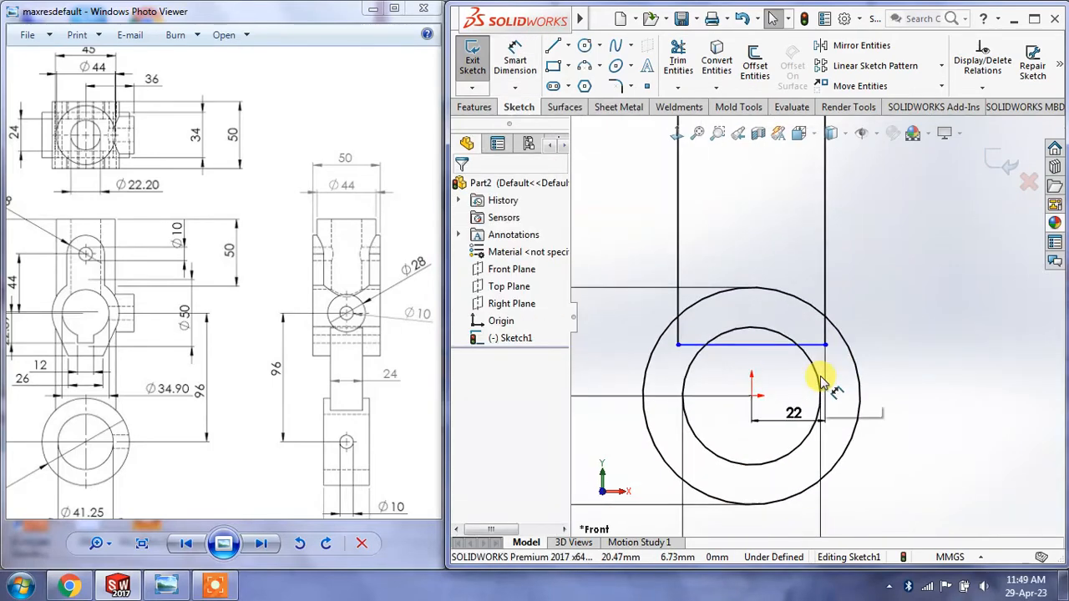
click(814, 321)
drag(809, 318, 813, 327)
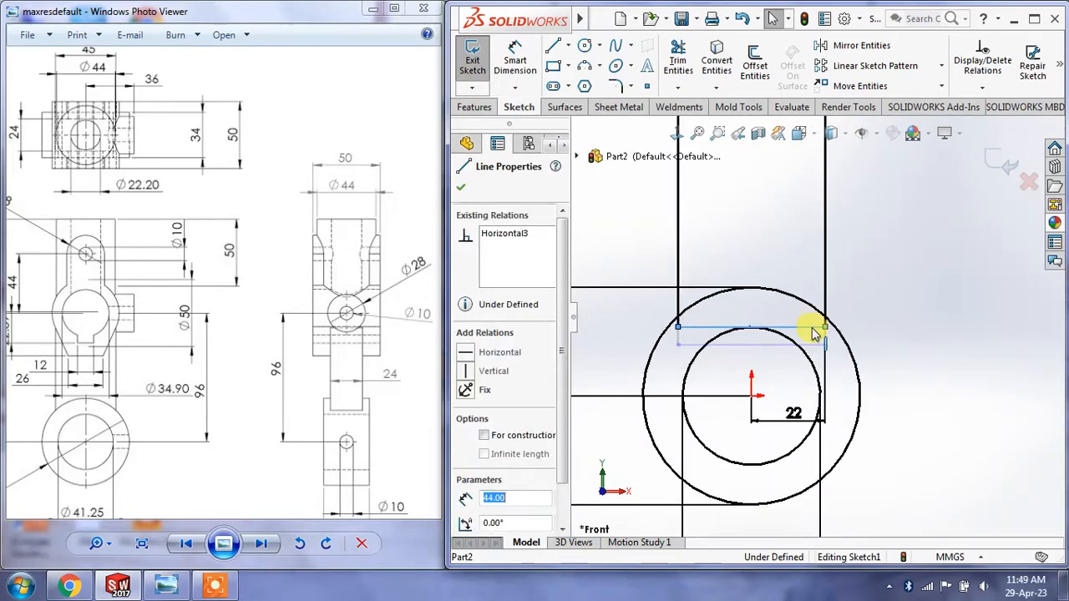
click(959, 375)
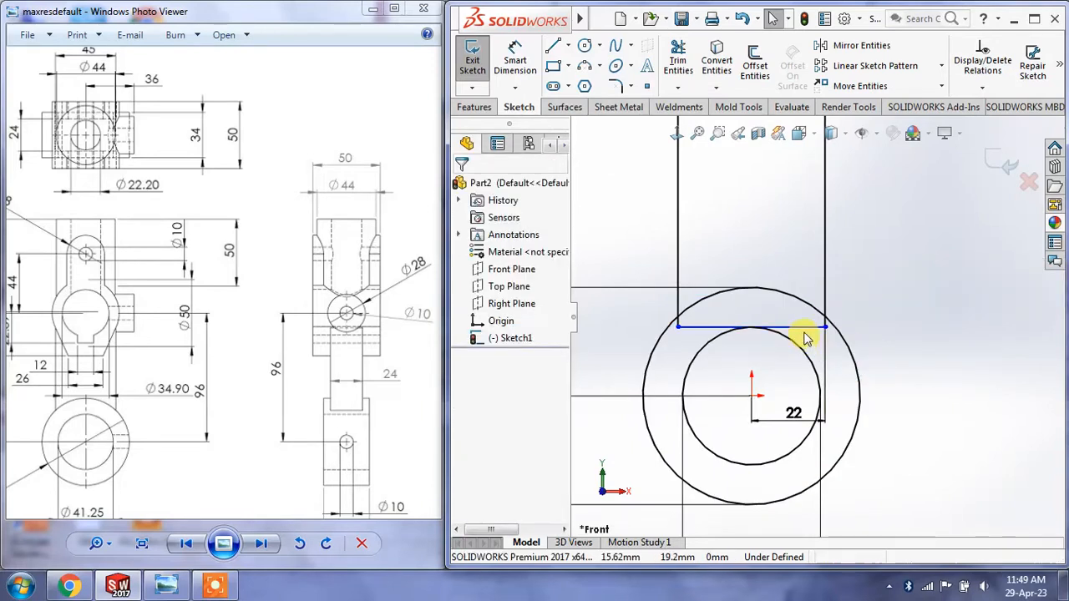
scroll(756, 305, down, 2)
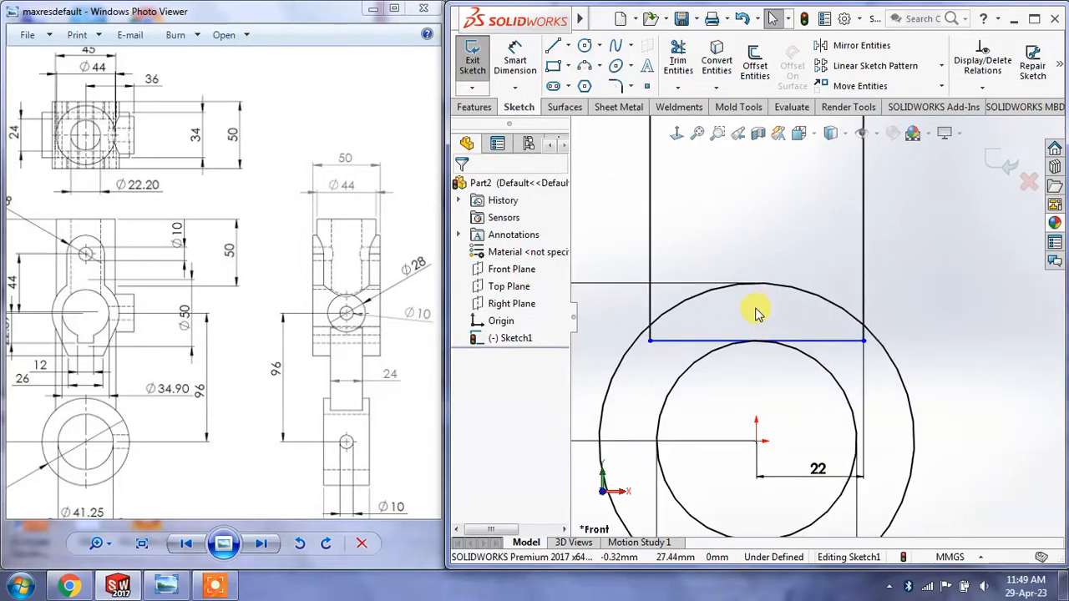
click(514, 60)
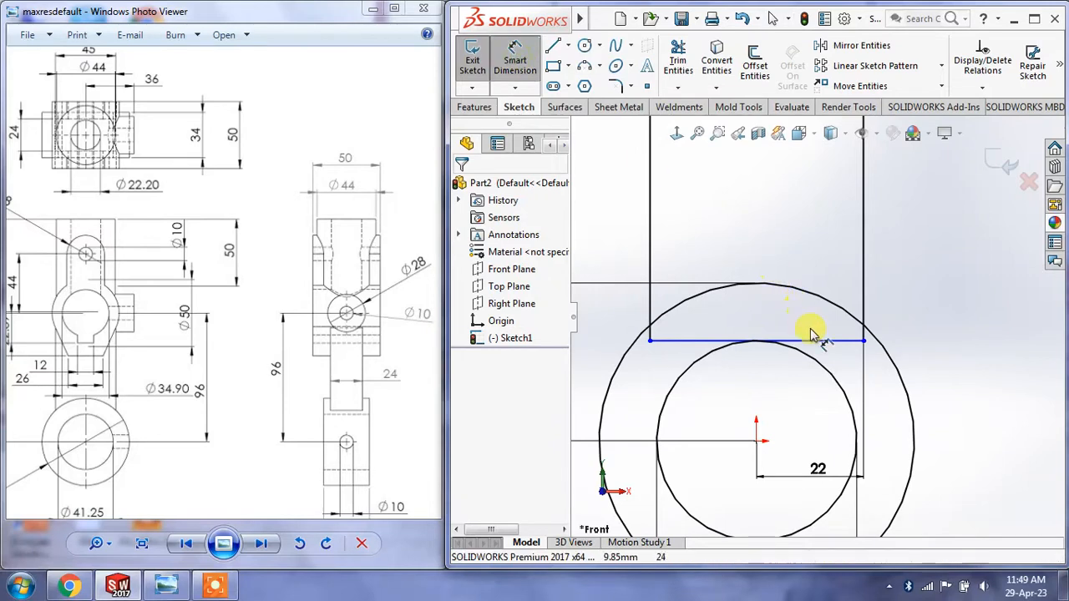
click(838, 350)
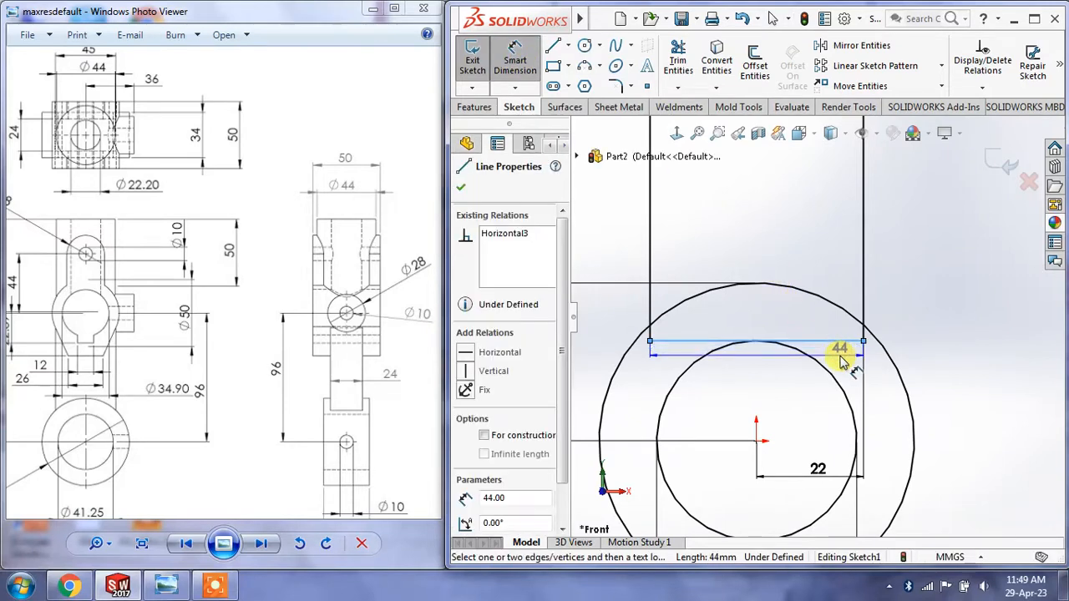
click(464, 191)
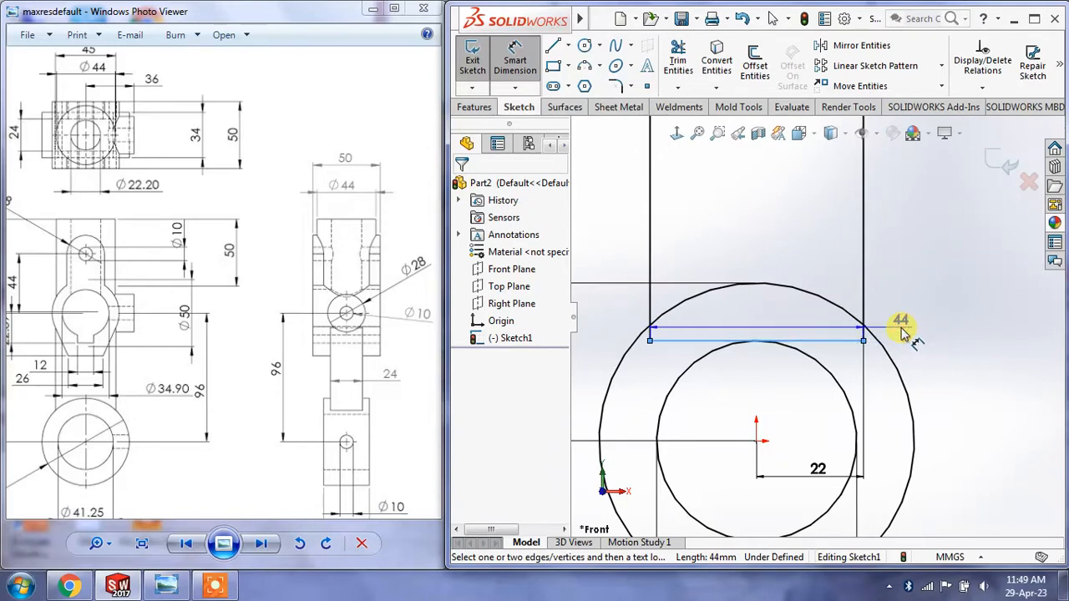
key(Escape)
key(Escape)
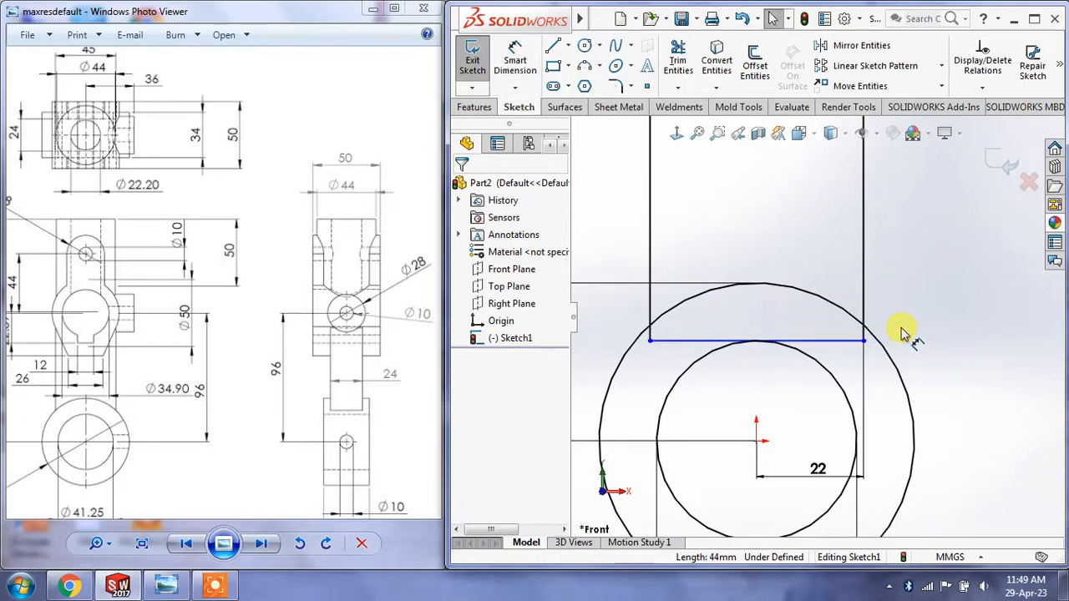
Step: Convert the rectangle's lower edge inside the ring to construction geometry
scroll(901, 332, up, 3)
right_click(900, 332)
click(910, 304)
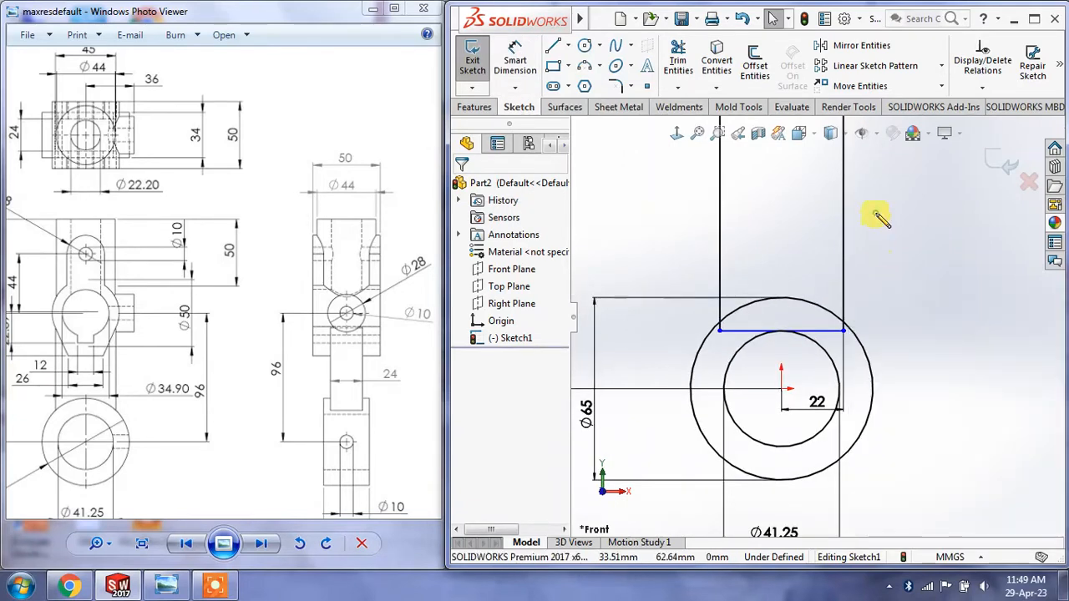
click(825, 332)
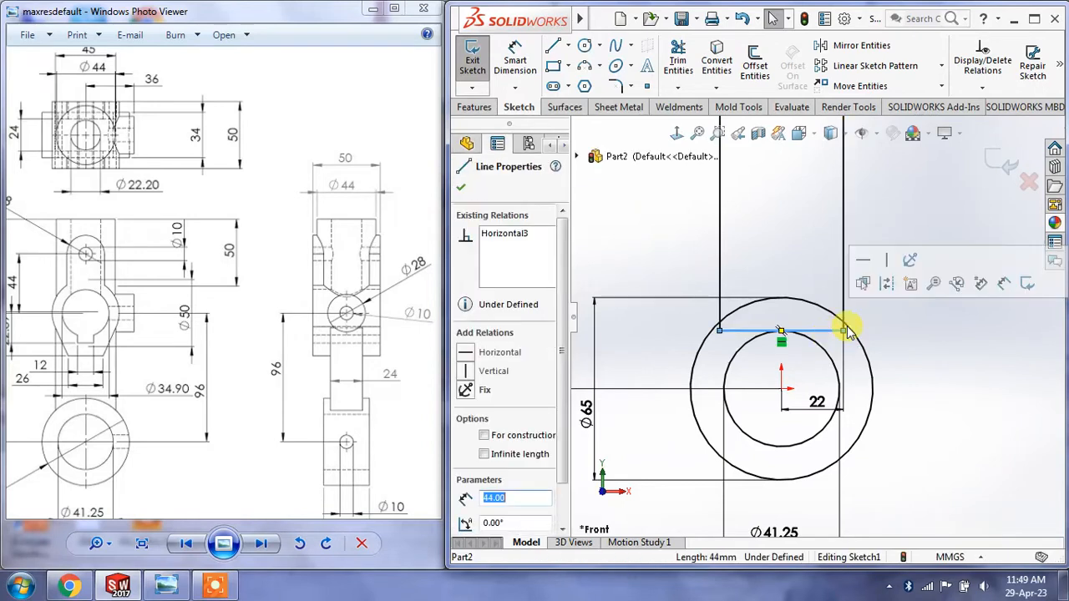
click(886, 284)
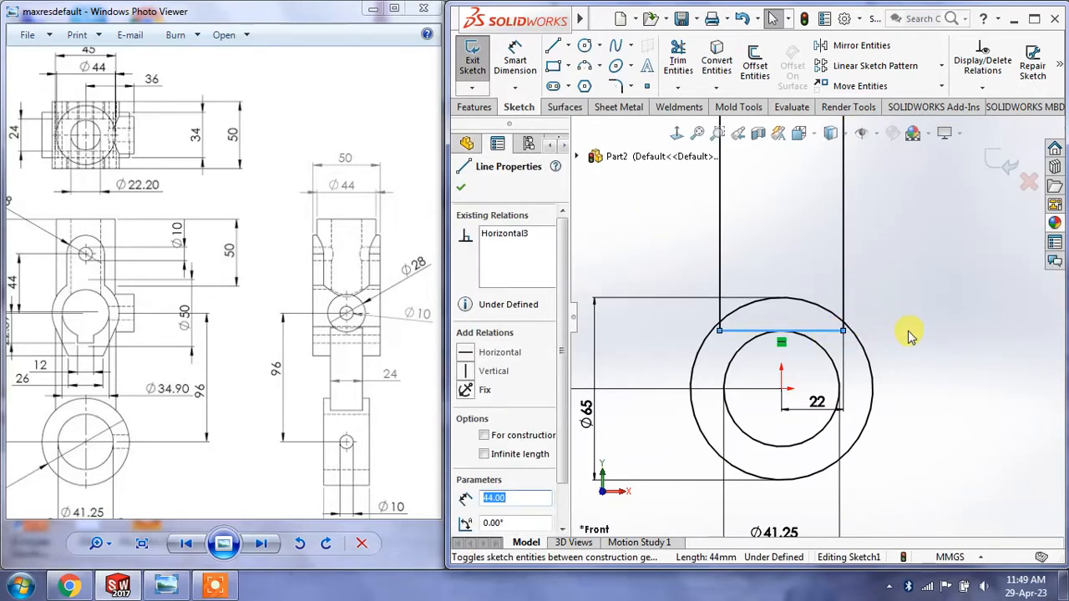
Step: Exit the sketch and reopen Sketch1 for editing
click(461, 187)
double_click(891, 306)
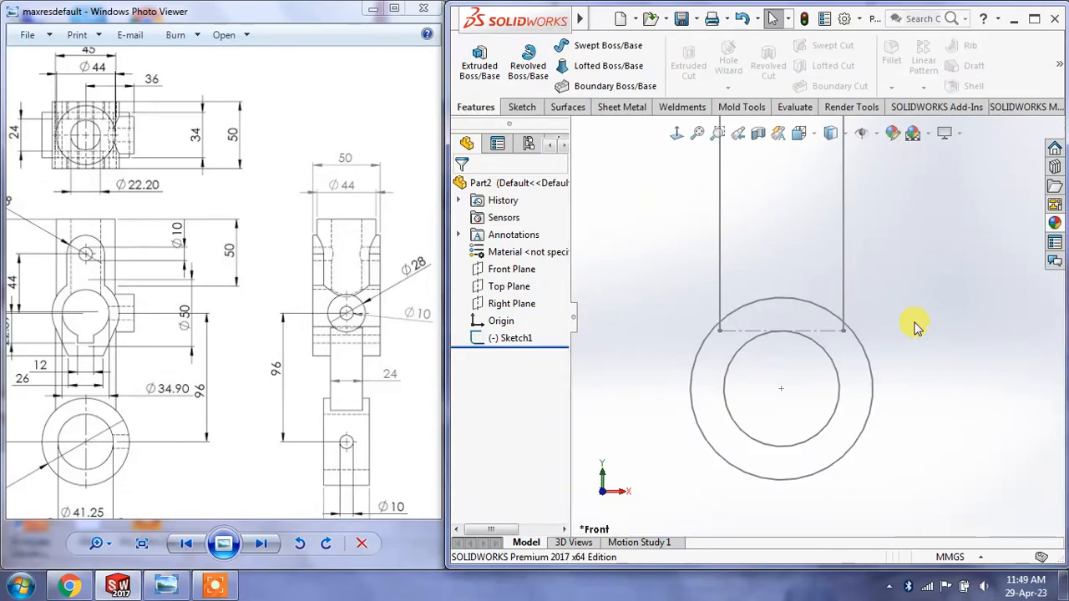
click(514, 339)
click(518, 288)
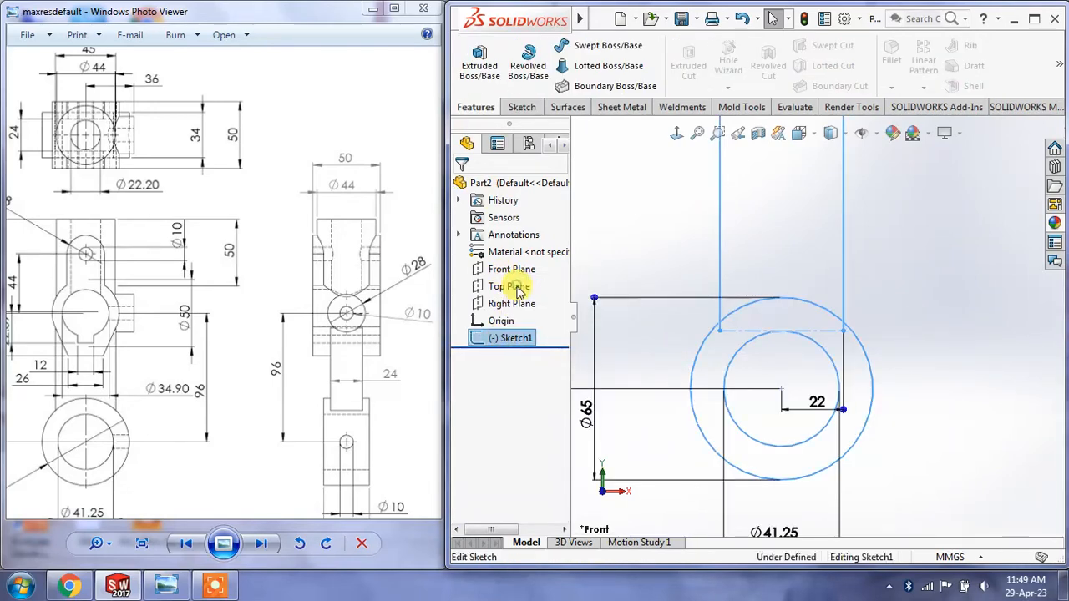
Step: Trim the rectangle's vertical sides back to the ring's outer circle and trim its lower construction line, accepting removal of the associated dimensions
scroll(827, 320, down, 3)
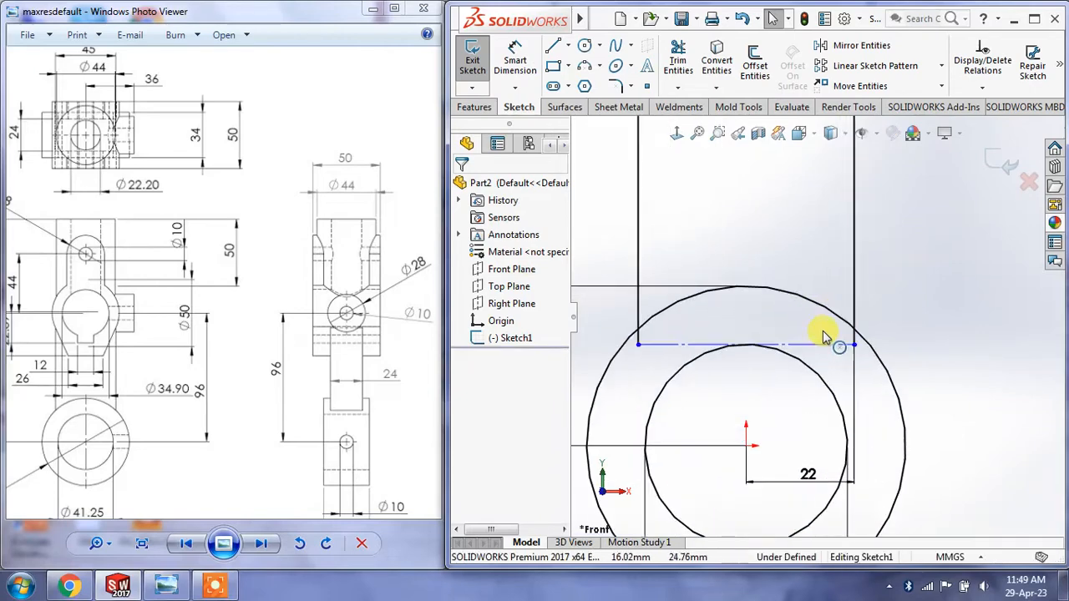
scroll(675, 347, up, 1)
scroll(675, 338, down, 2)
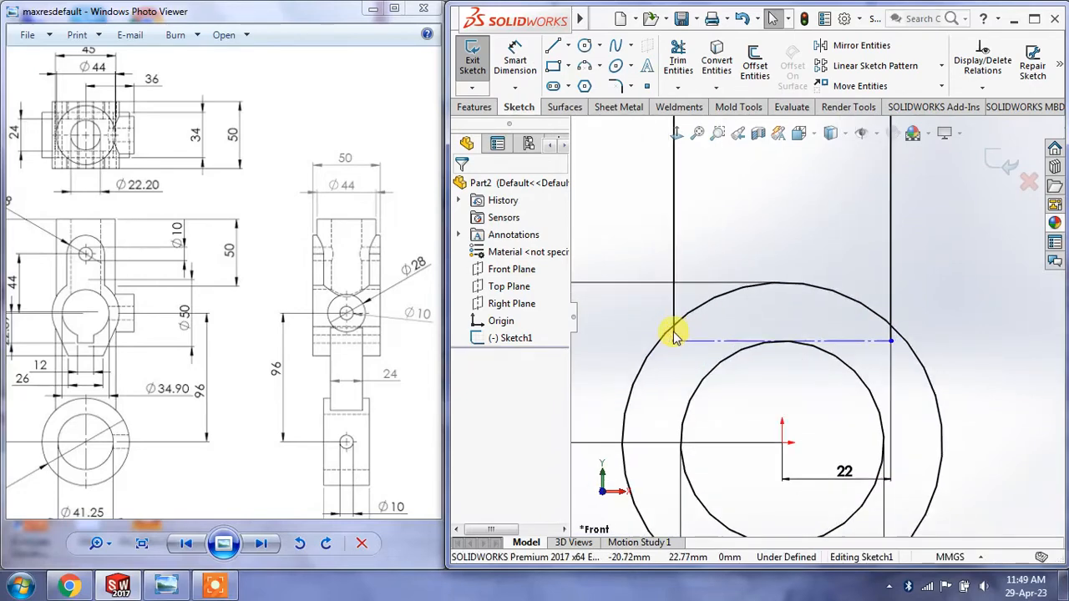
click(678, 60)
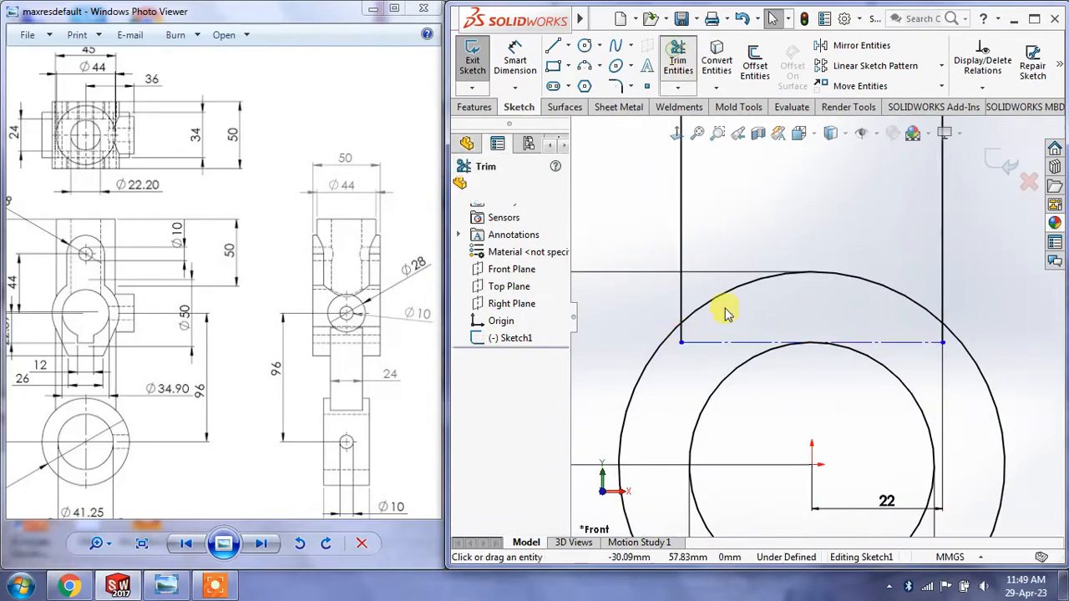
click(702, 344)
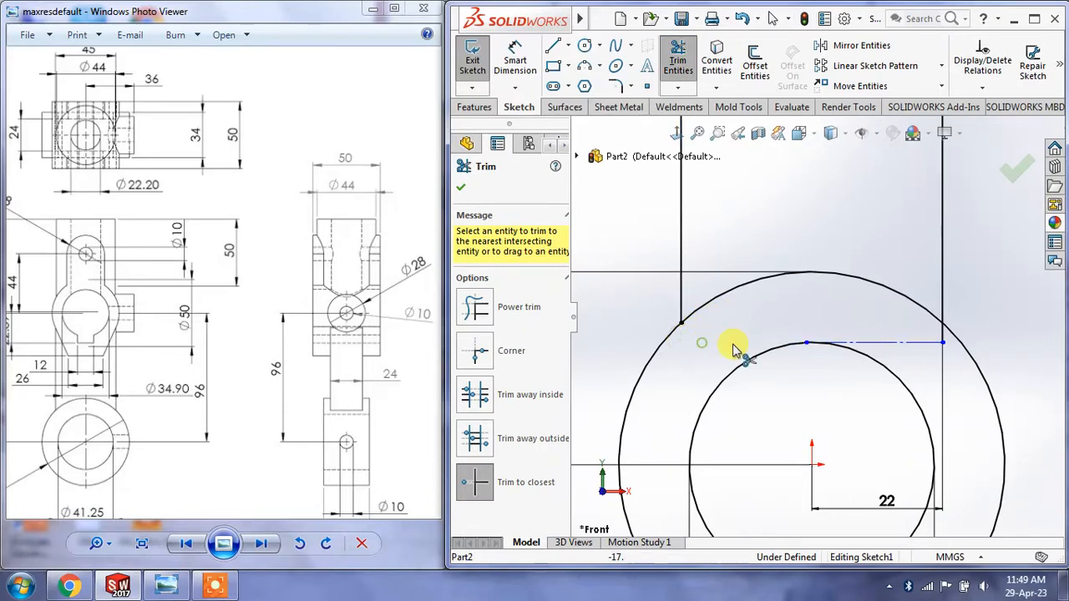
click(937, 346)
click(944, 338)
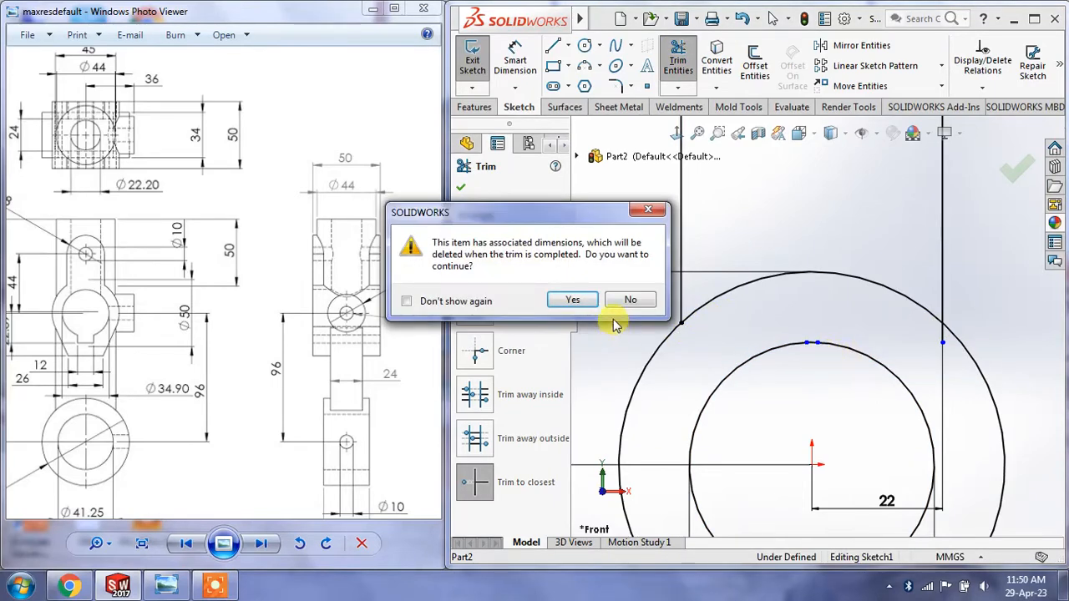
click(572, 298)
right_click(983, 296)
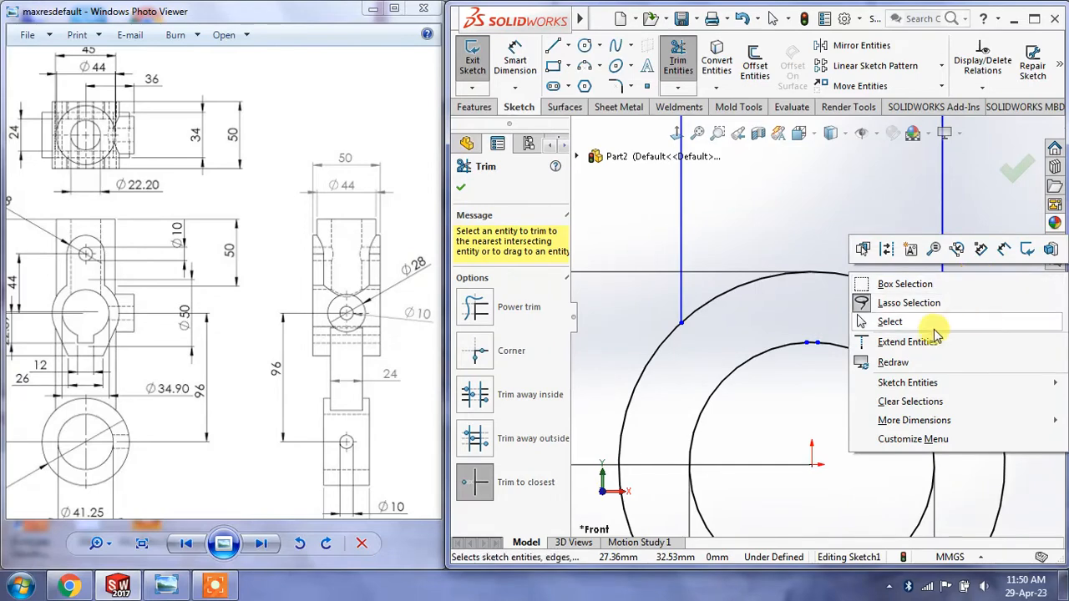
click(910, 321)
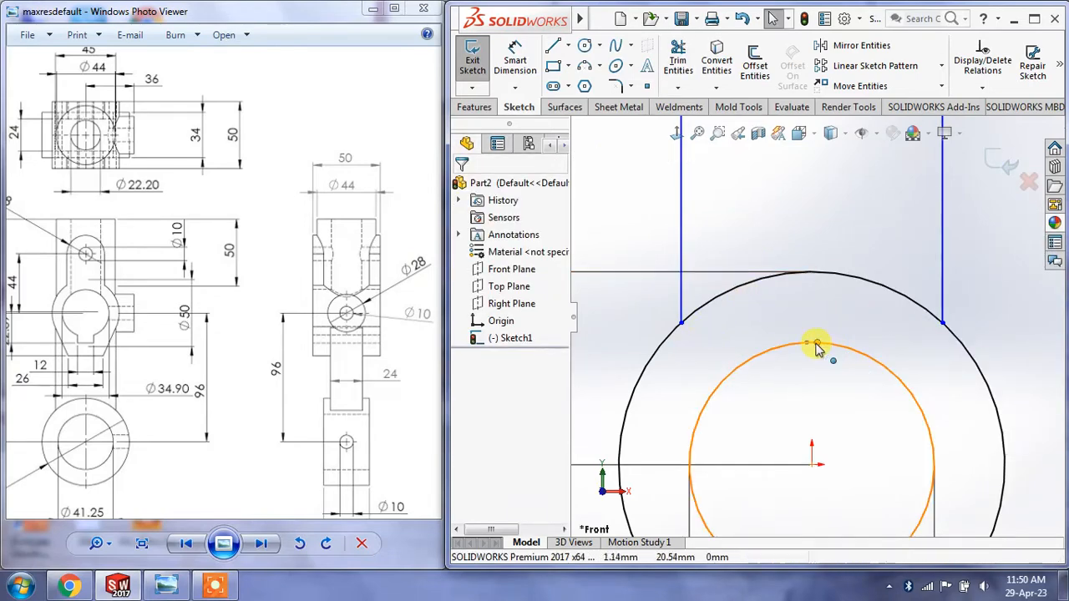
Step: Delete the leftover piece of construction line at the top of the inner circle
click(818, 343)
right_click(818, 343)
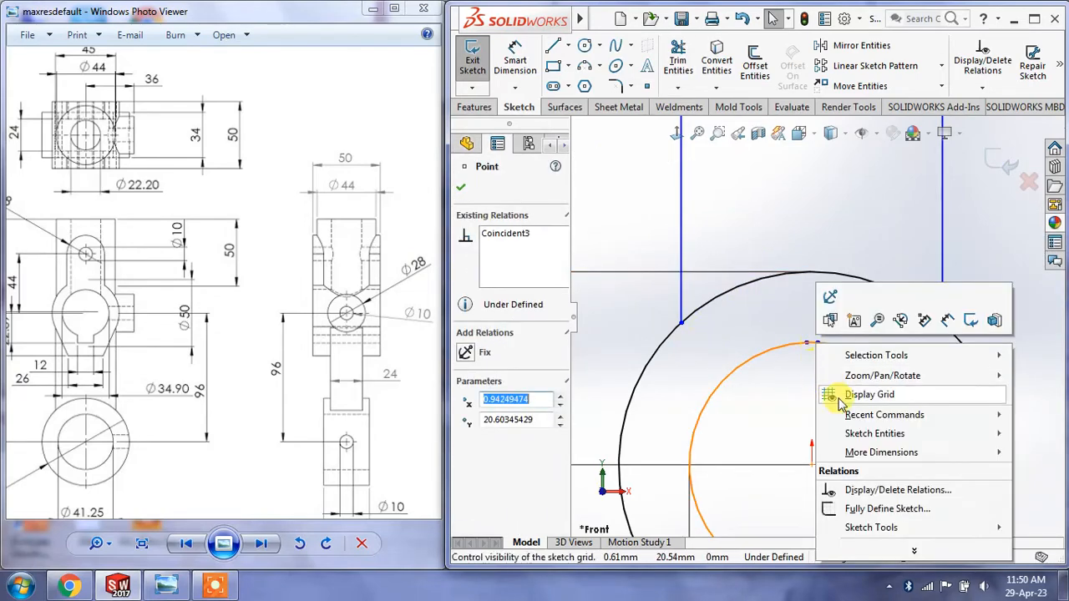
click(785, 259)
scroll(814, 292, down, 8)
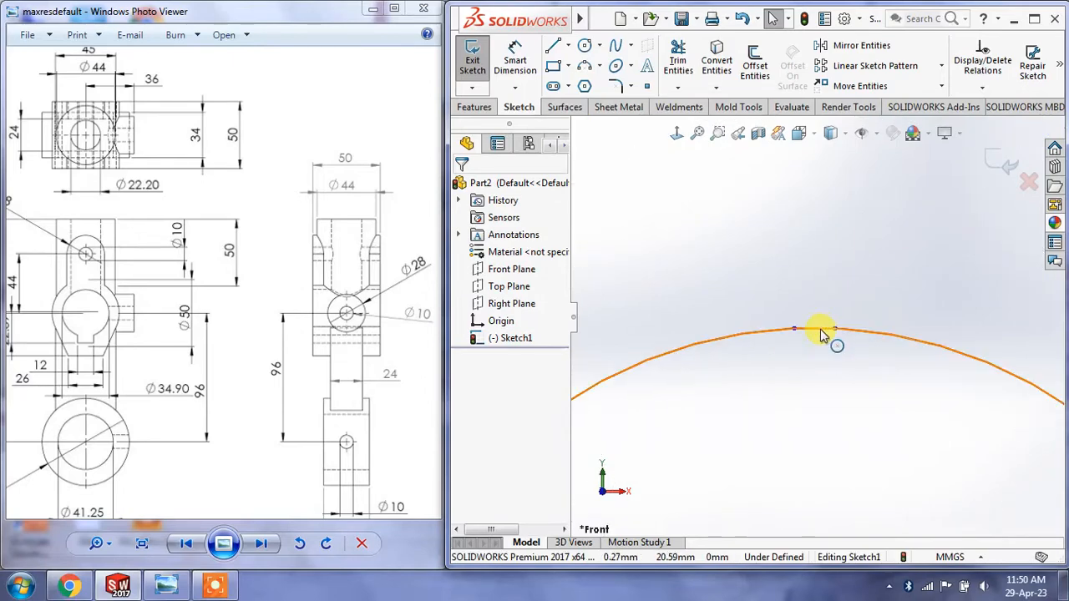
click(834, 330)
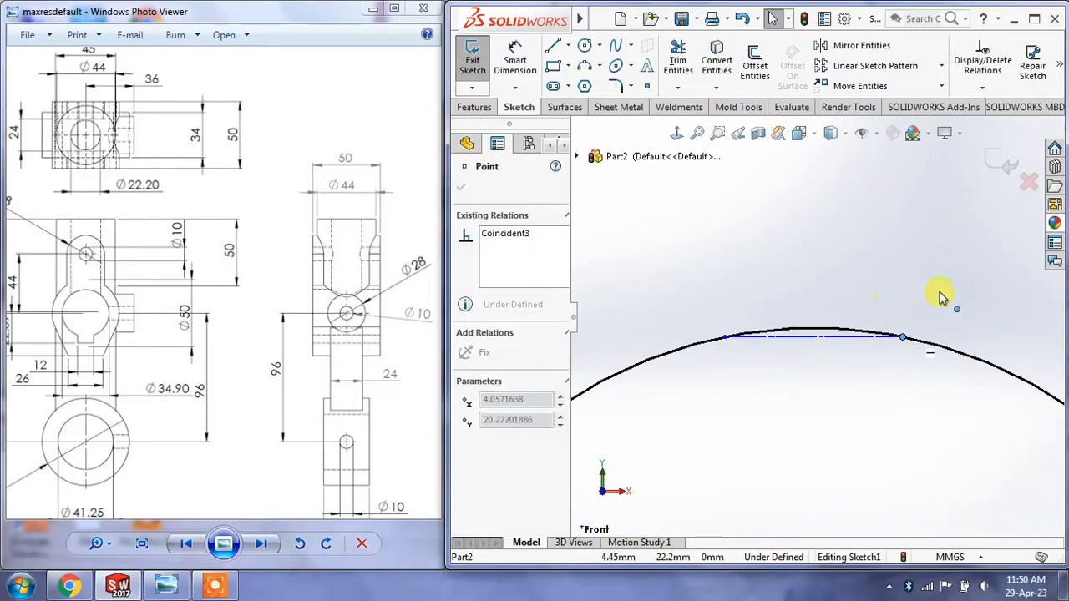
click(847, 348)
right_click(850, 351)
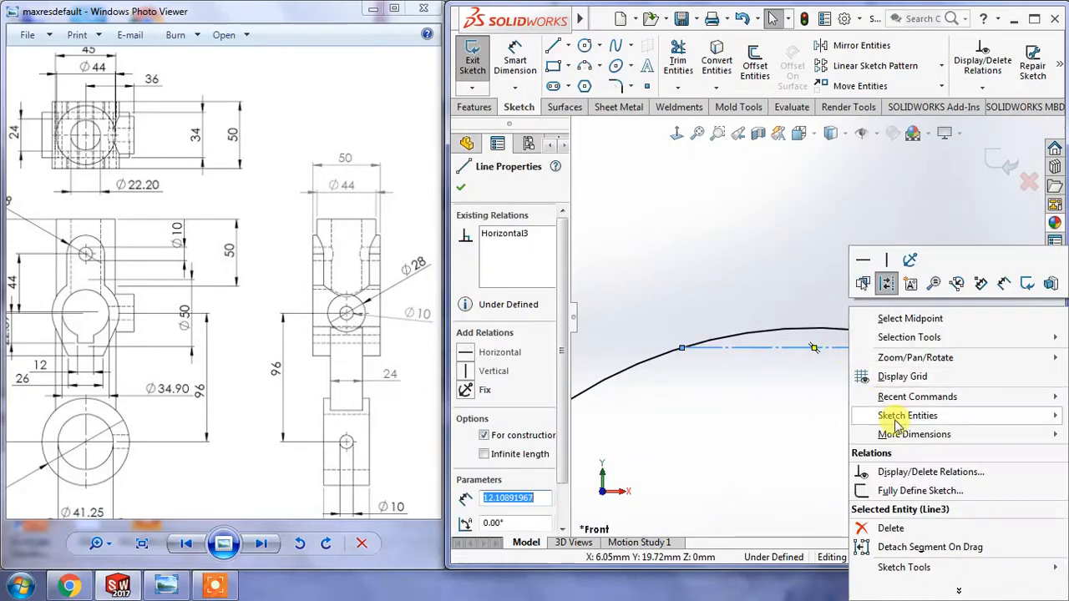
click(883, 531)
scroll(791, 391, up, 10)
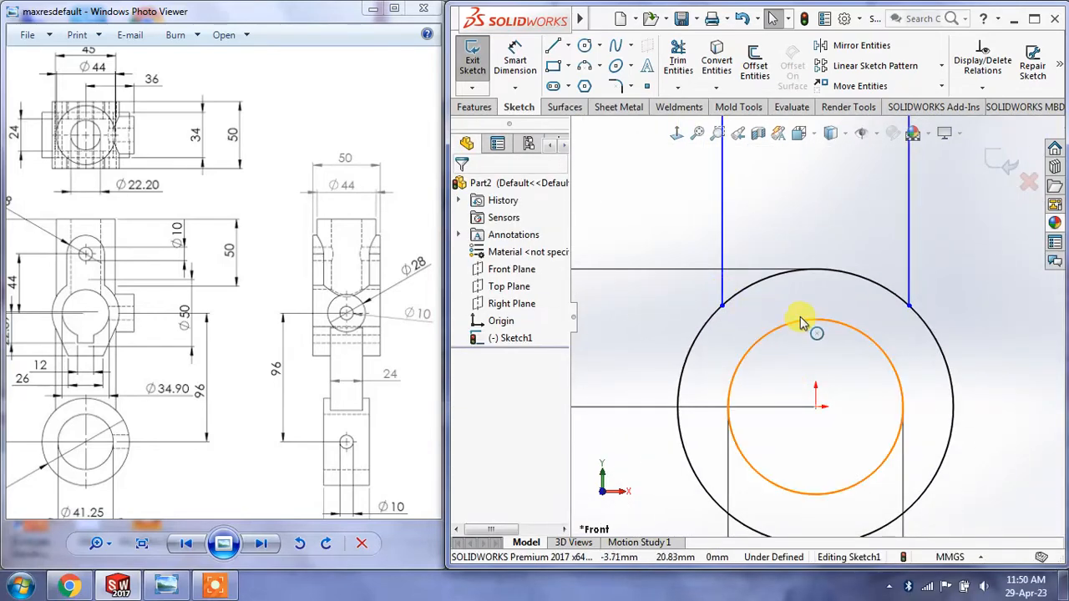
Step: Draw a horizontal centerline joining the lower ends of the two vertical lines on the outer circle
click(568, 49)
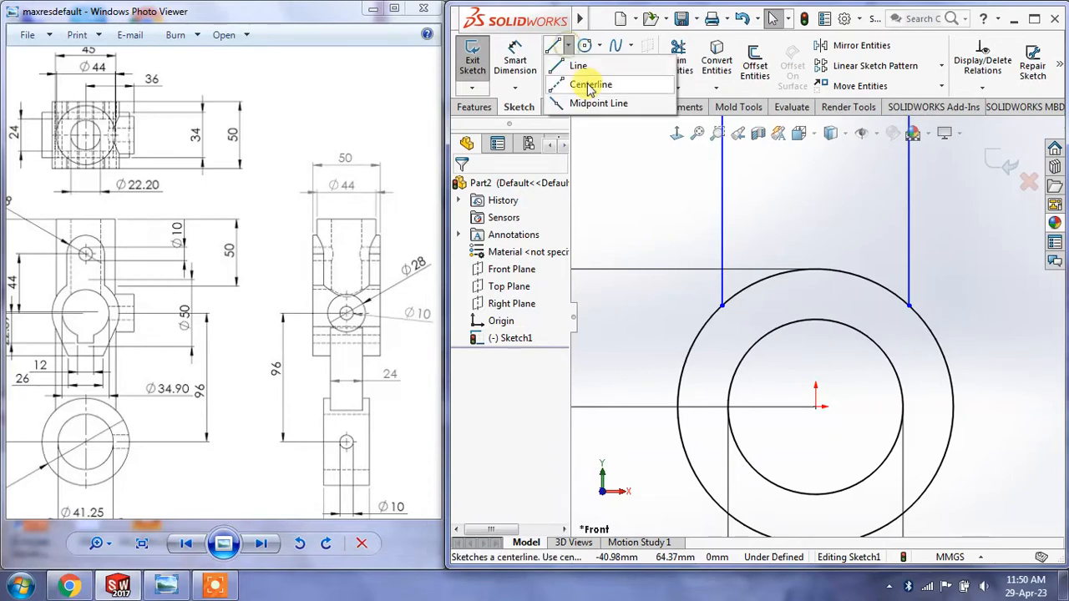
click(563, 84)
click(723, 307)
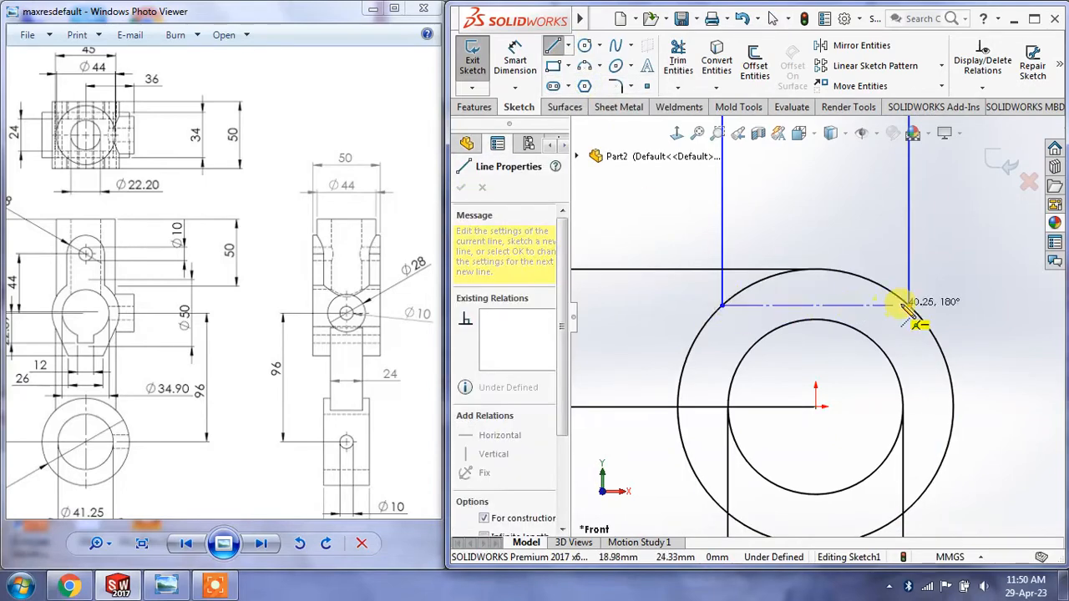
click(909, 305)
right_click(925, 314)
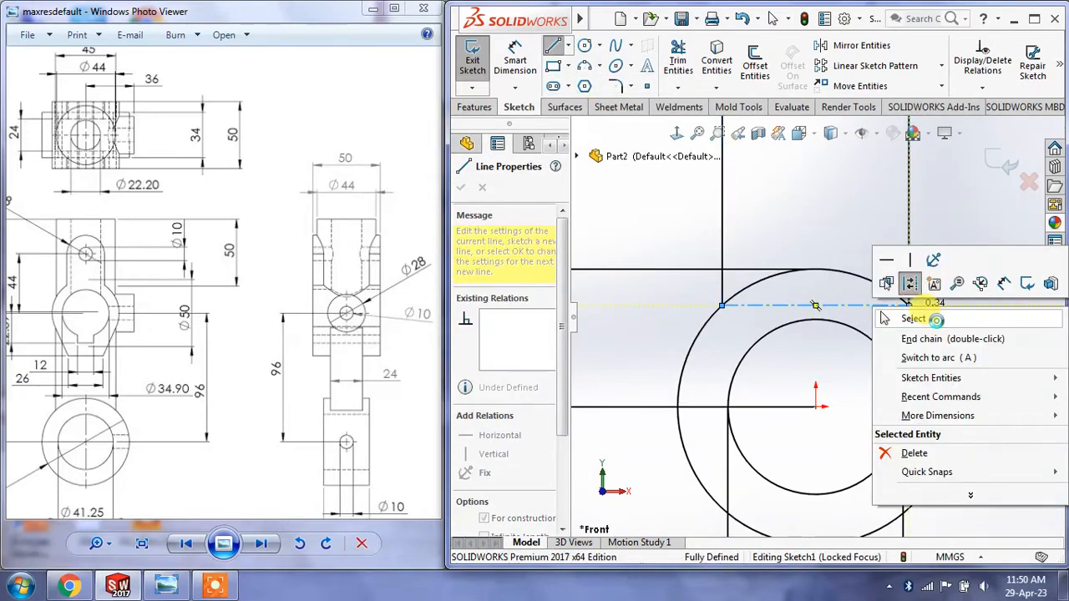
click(918, 318)
Step: Move the 44 mm width dimension above the rectangle's top edge
key(f)
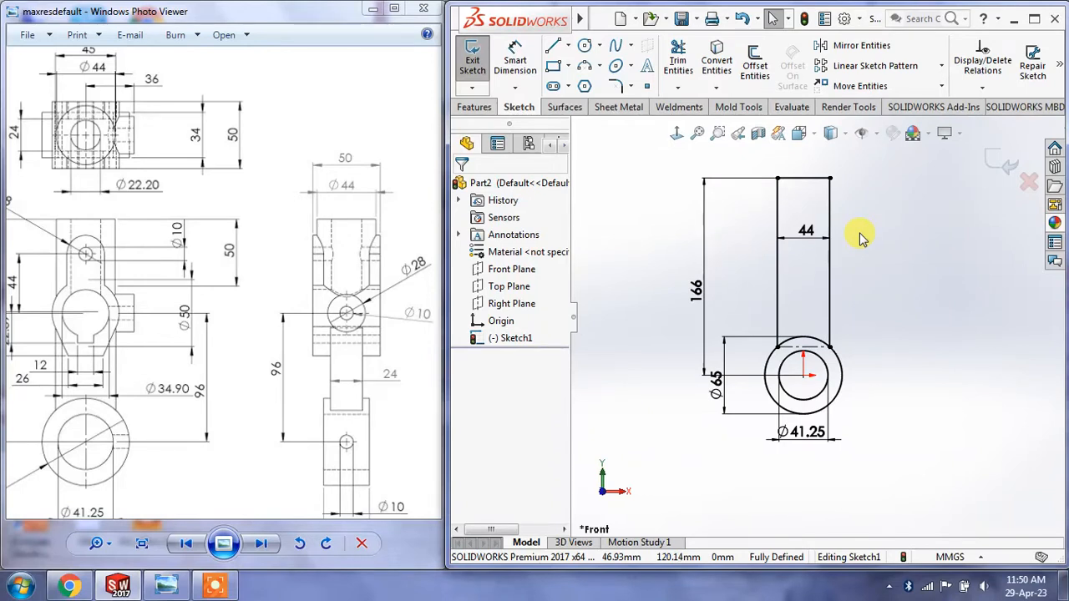
scroll(852, 235, down, 2)
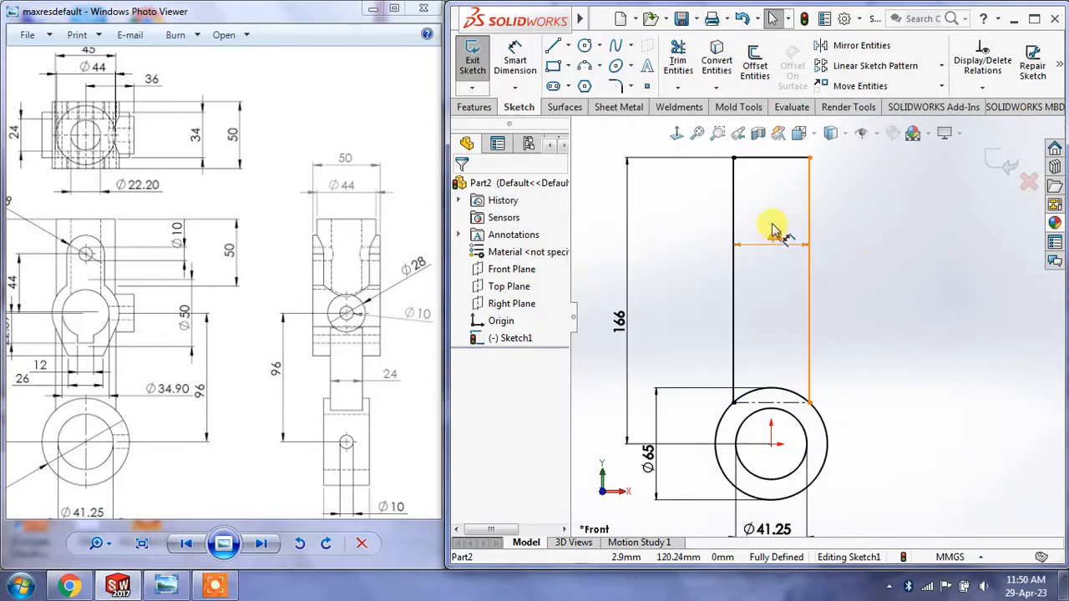
drag(772, 230, 762, 148)
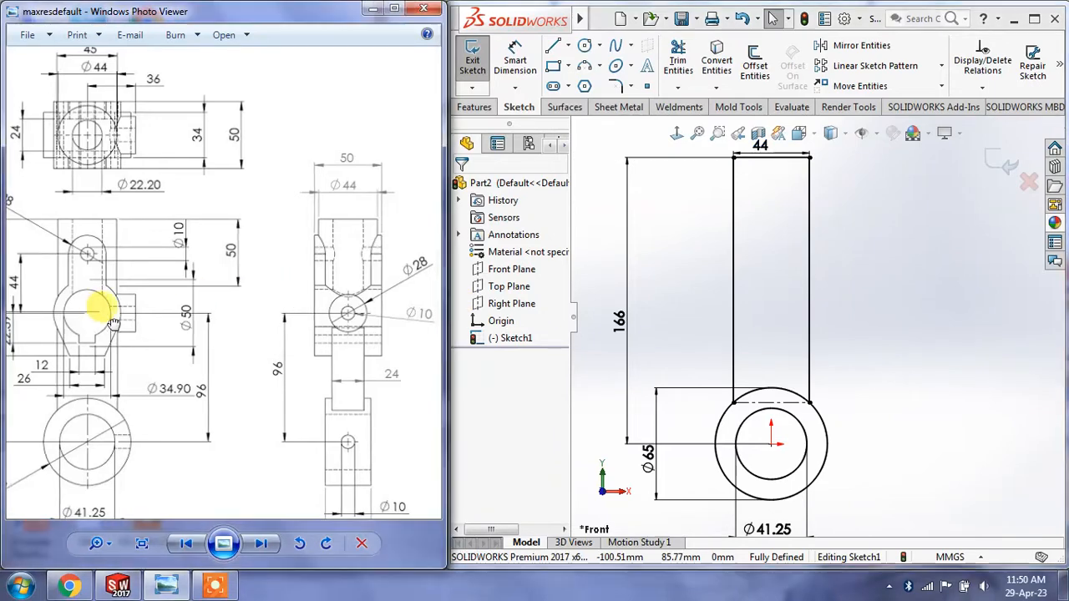
Step: Check the keyed bore in the reference drawing's front view and sketch a circle about 31.4 mm in diameter vertically above the origin, inside the rectangle
drag(95, 304, 158, 266)
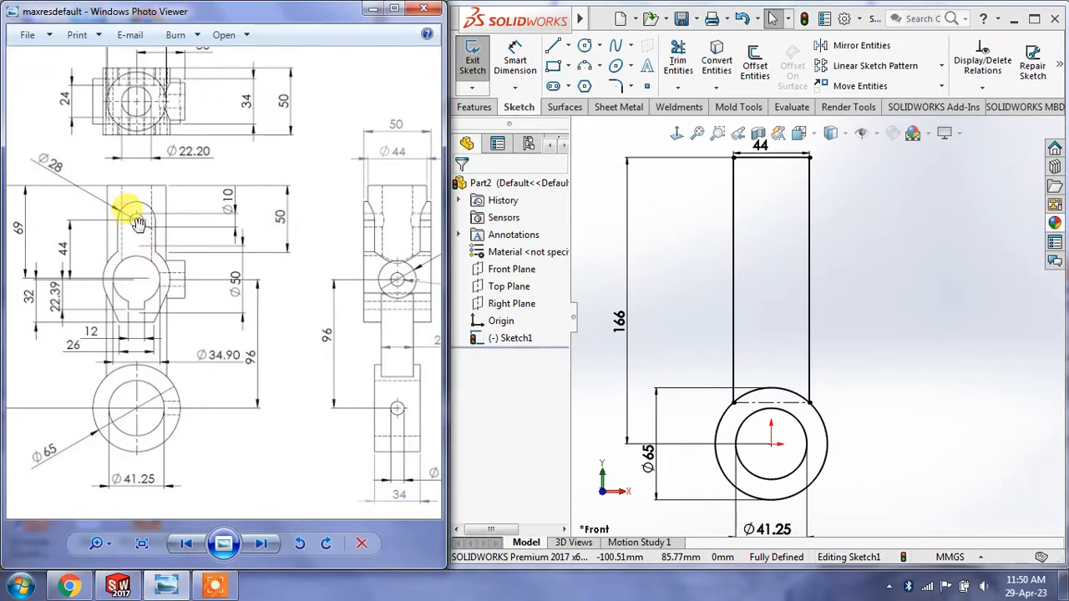
scroll(219, 201, up, 1)
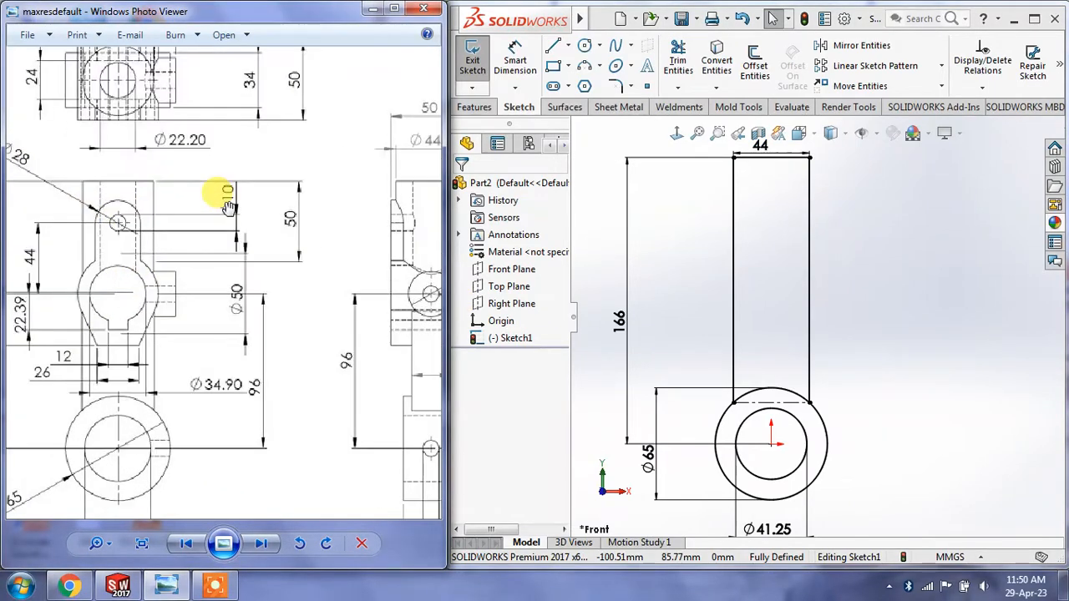
drag(131, 276, 168, 286)
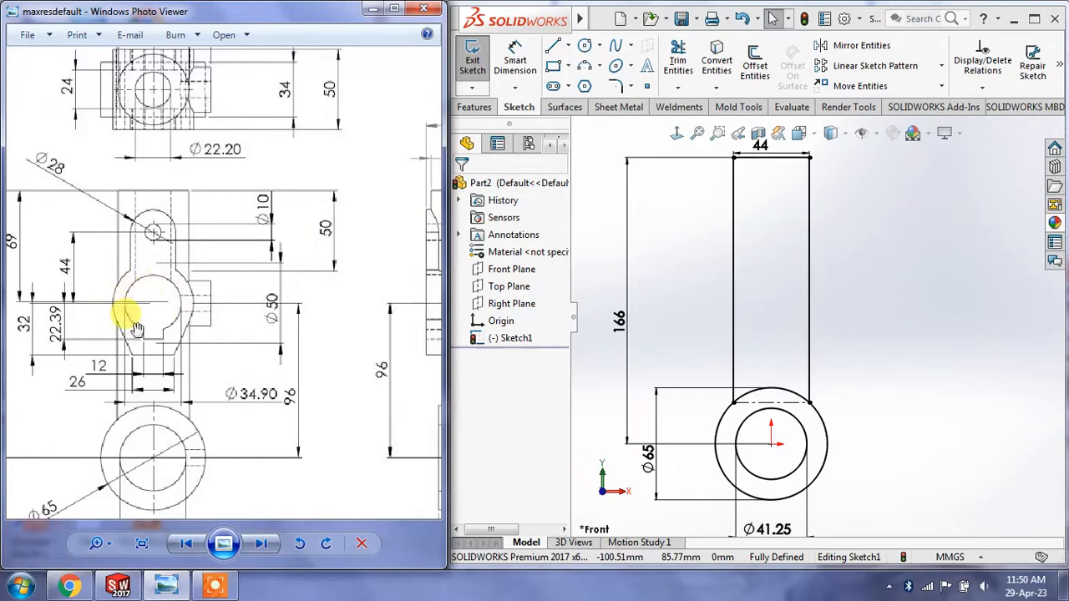
drag(118, 336, 151, 314)
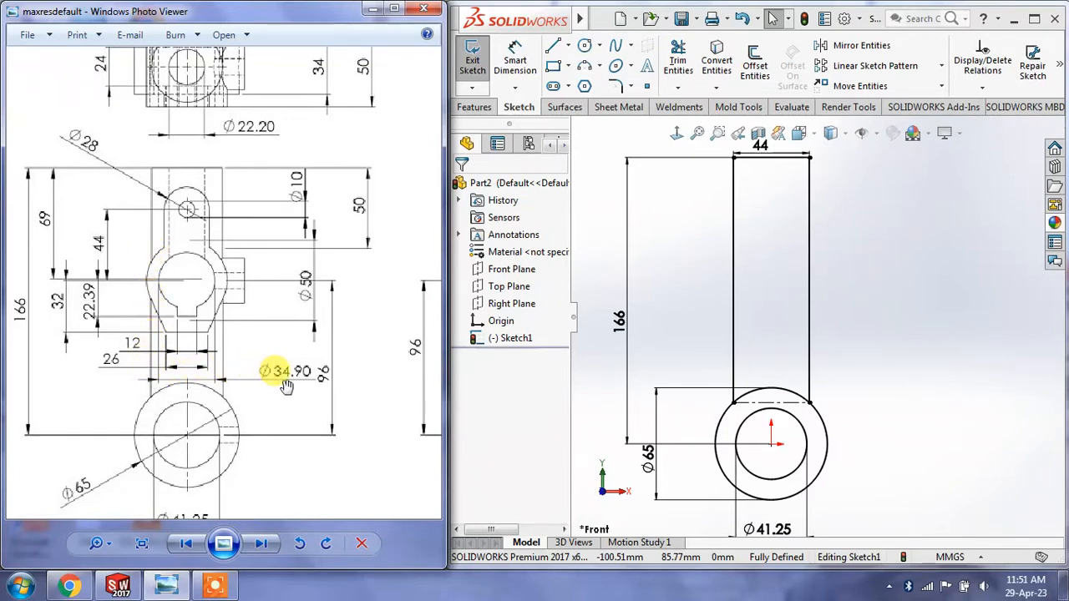
click(585, 45)
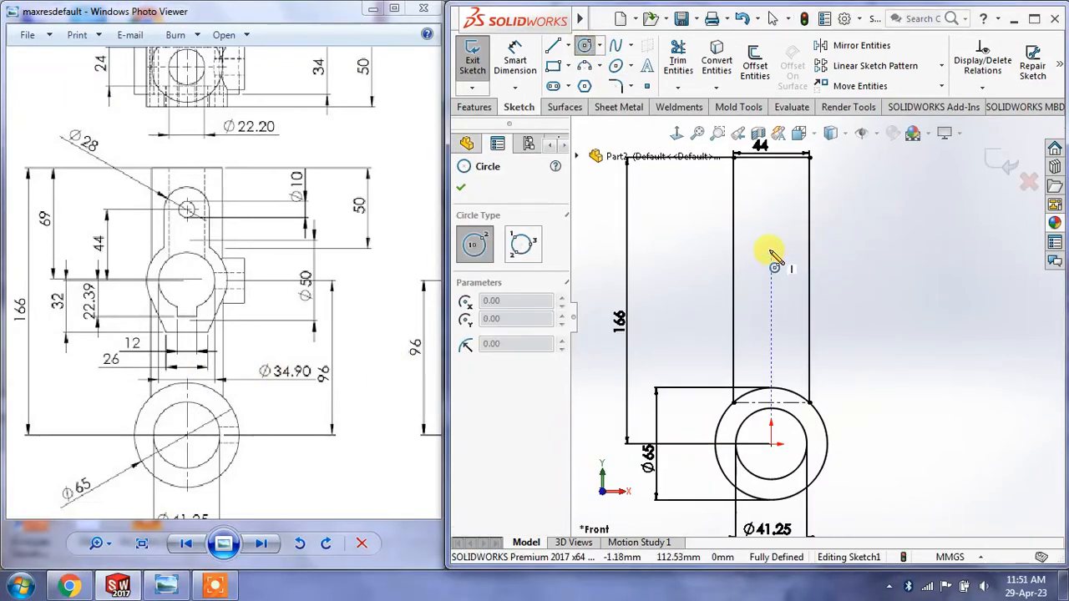
click(770, 249)
click(797, 242)
Step: Set the diameter of the circle inside the rectangle to 34.90 mm
click(515, 60)
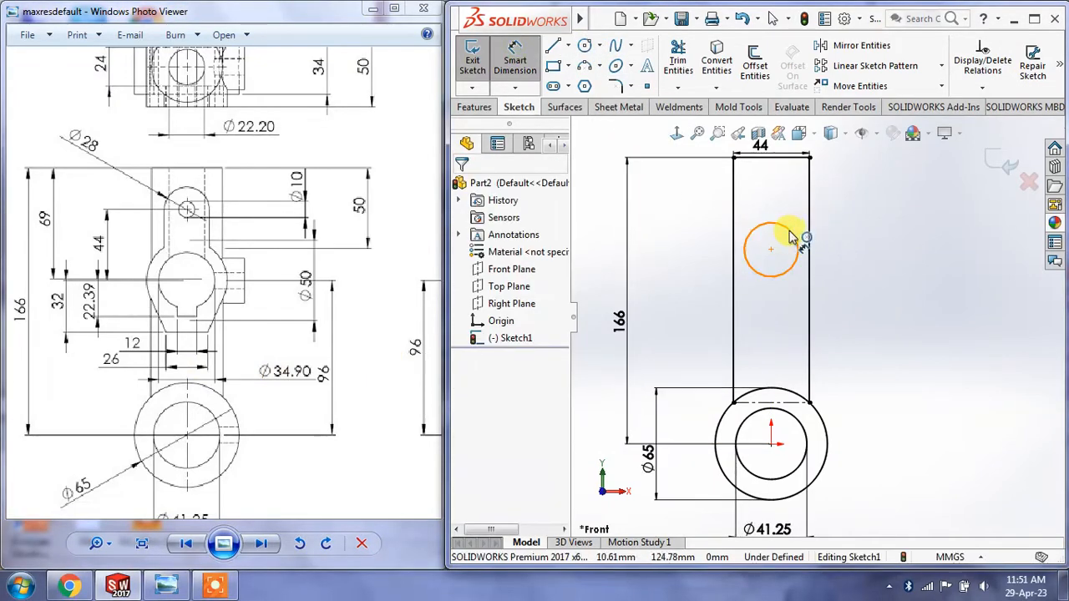
click(791, 236)
click(865, 250)
text(3)
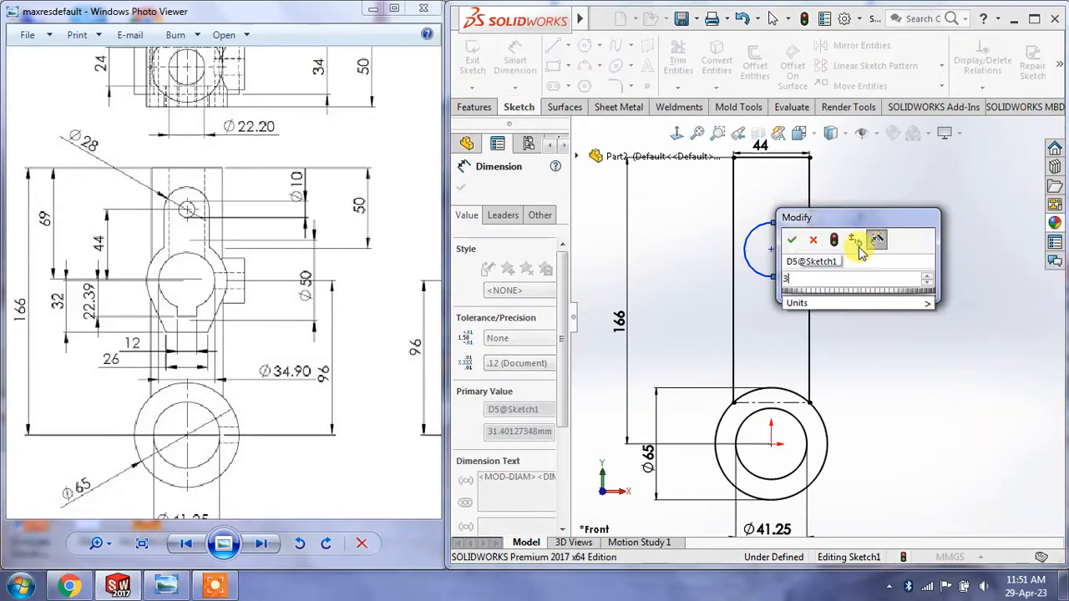
text(4.90)
key(Return)
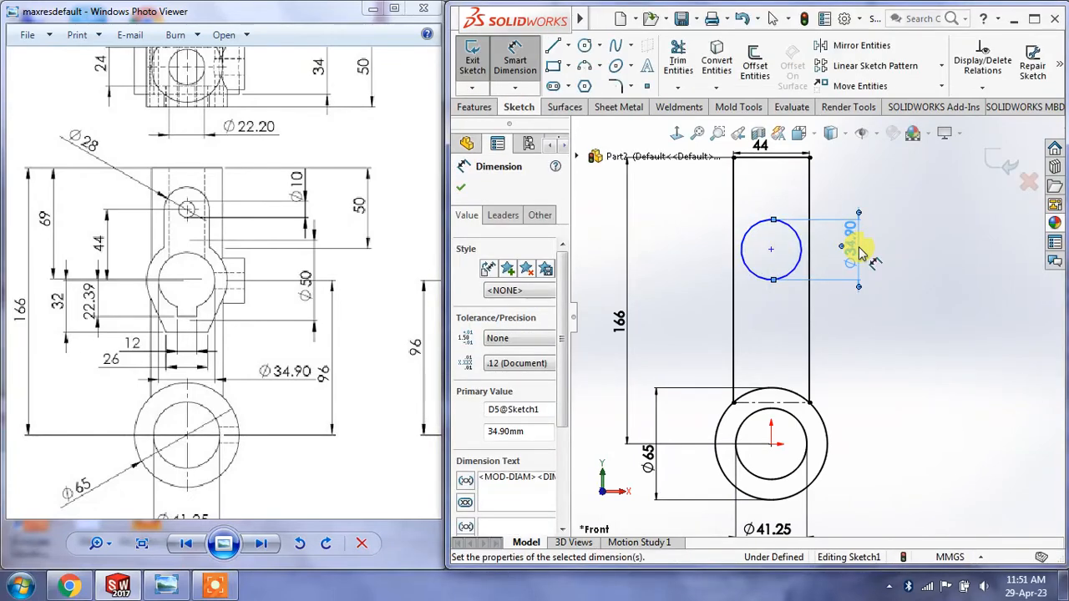
click(873, 317)
right_click(873, 317)
click(899, 365)
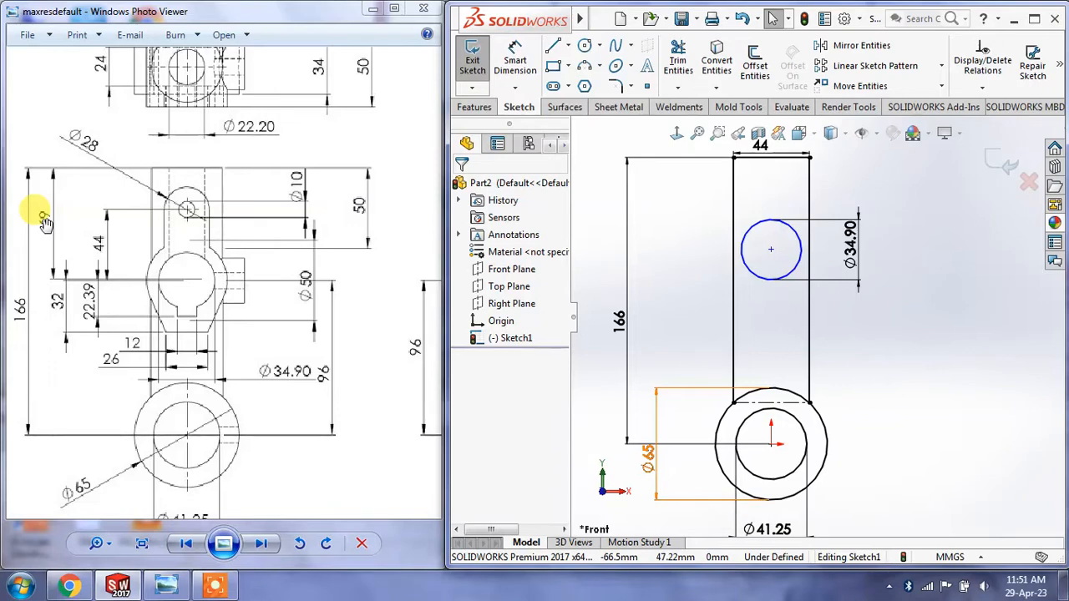
Step: Check the bore's height in the reference drawing and dimension the 34.90 mm circle's center 69 mm below the rectangle's top edge
mouse_move(275, 336)
mouse_down()
mouse_move(148, 351)
mouse_move(254, 402)
mouse_move(342, 372)
mouse_up()
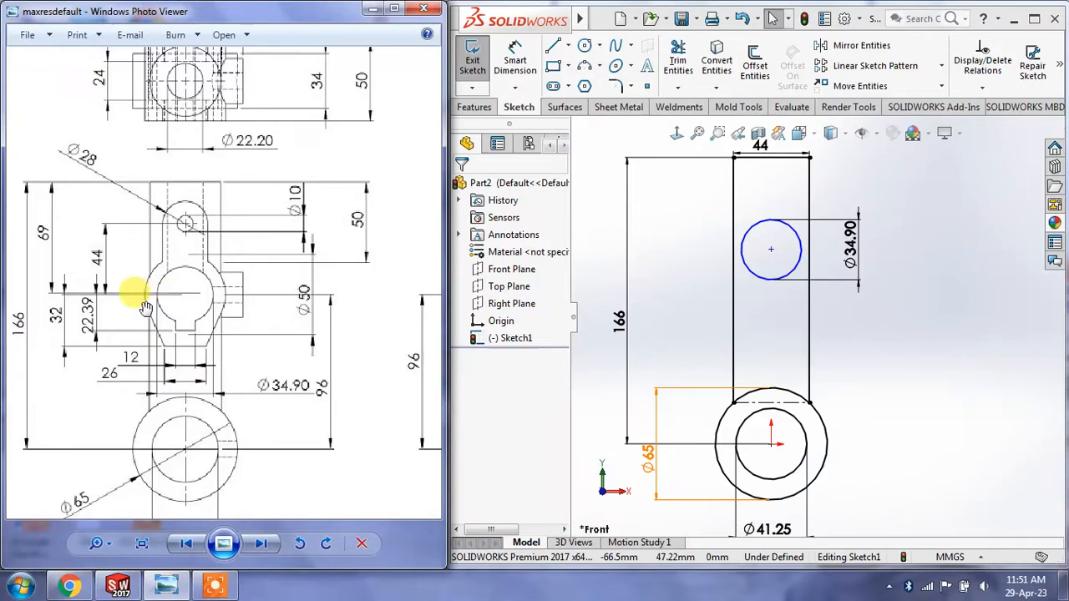
scroll(122, 306, down, 1)
scroll(121, 305, up, 1)
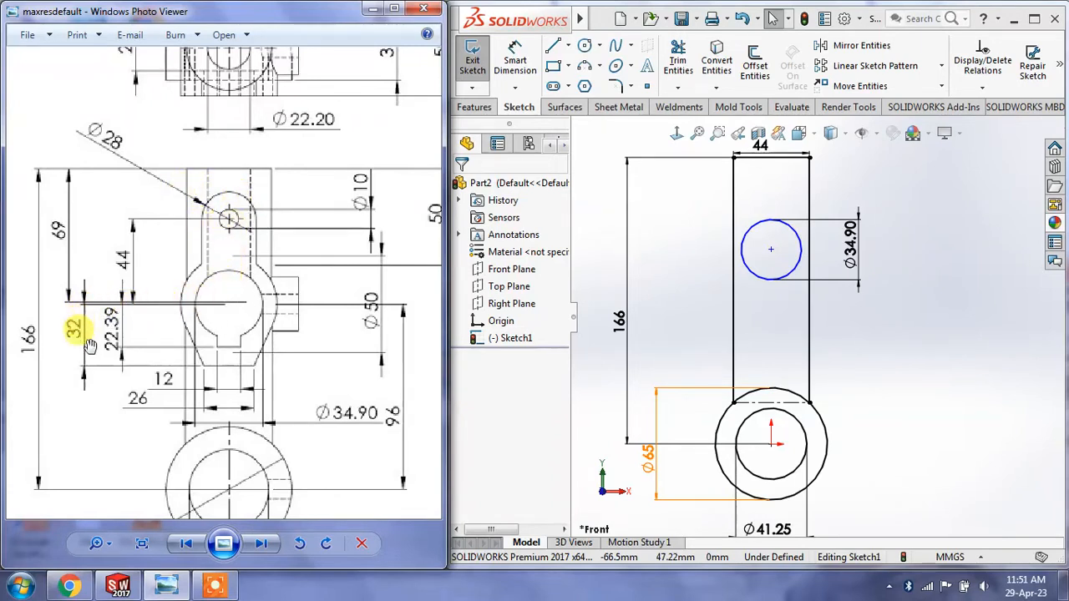
click(932, 301)
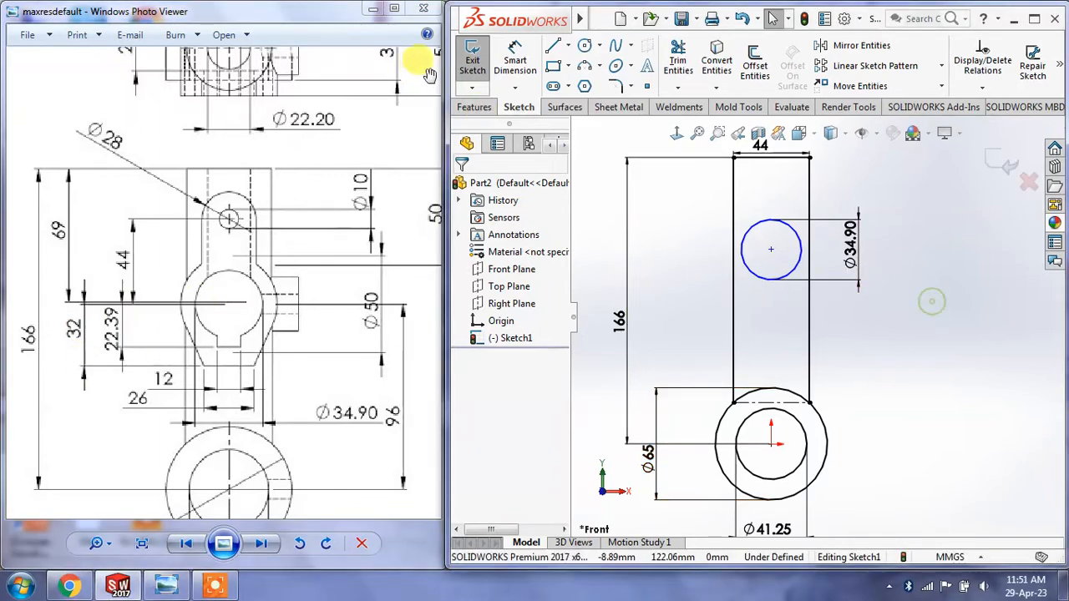
click(515, 63)
click(775, 157)
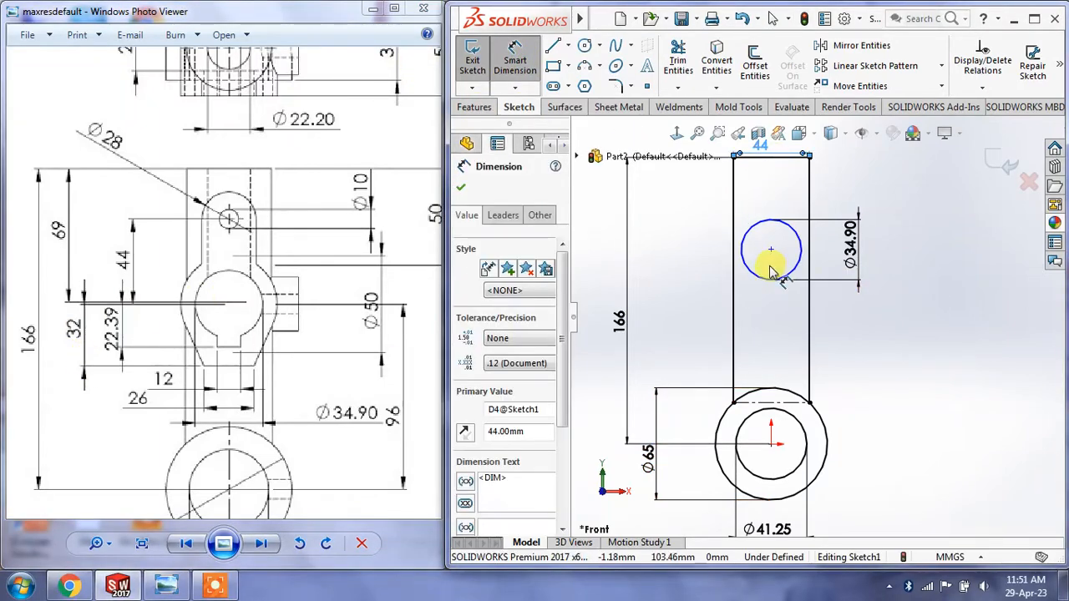
click(771, 250)
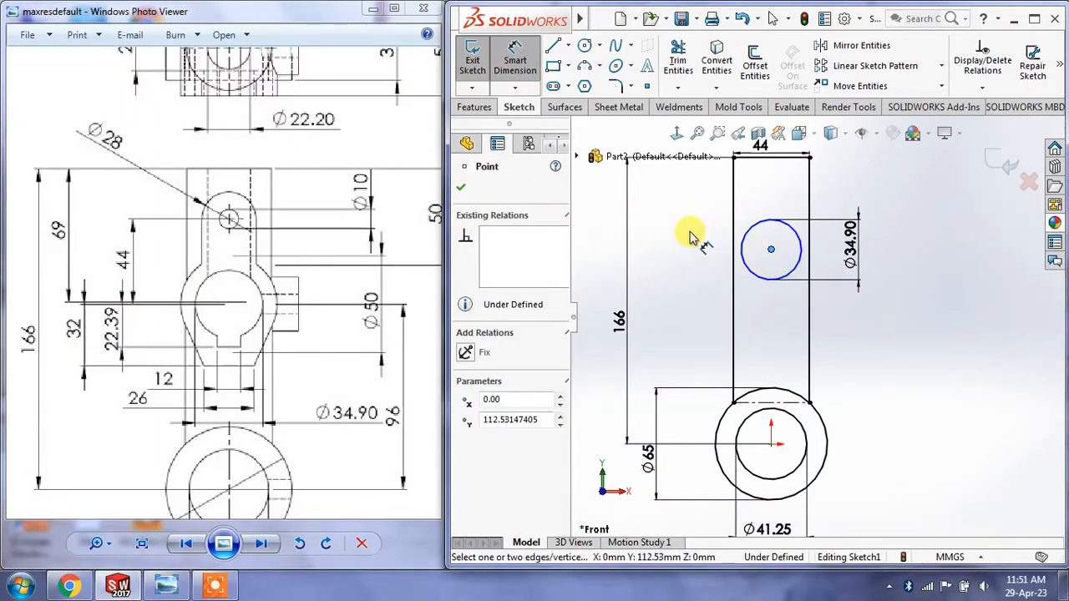
click(458, 190)
drag(275, 389, 278, 302)
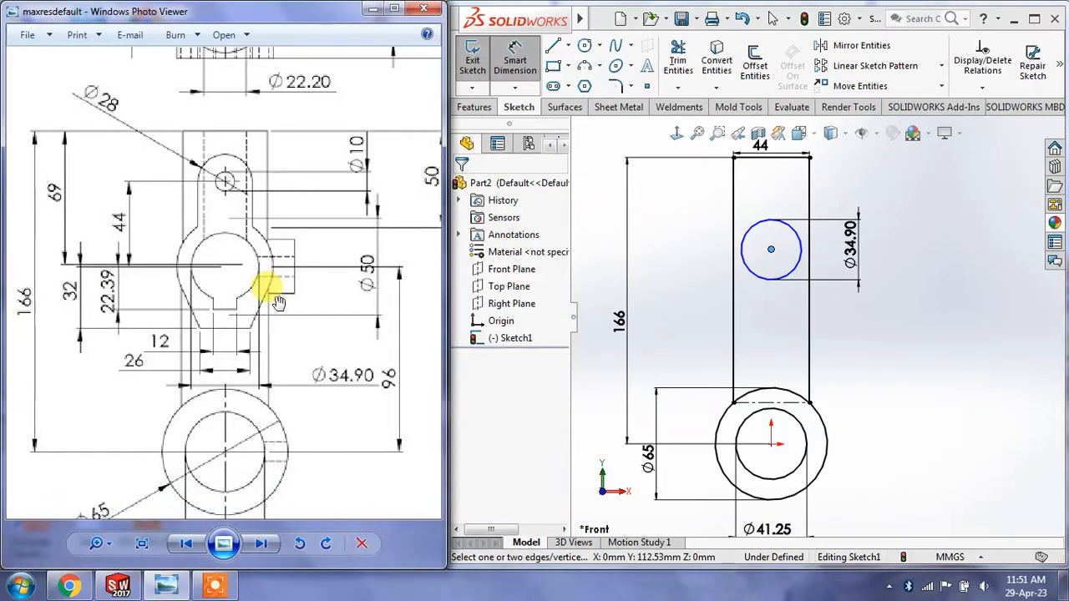
scroll(278, 302, down, 1)
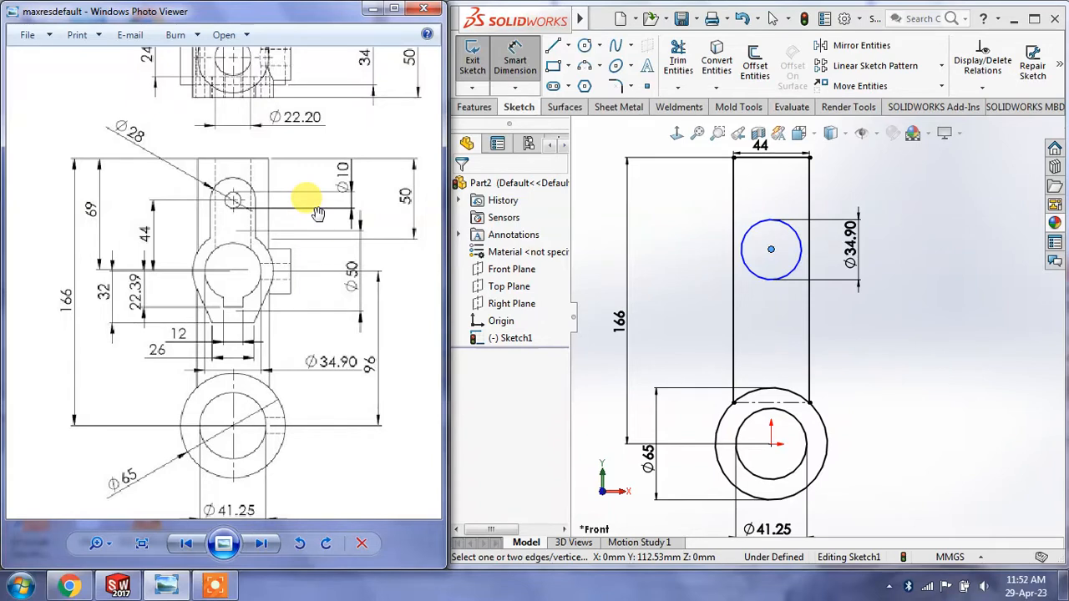
click(1025, 321)
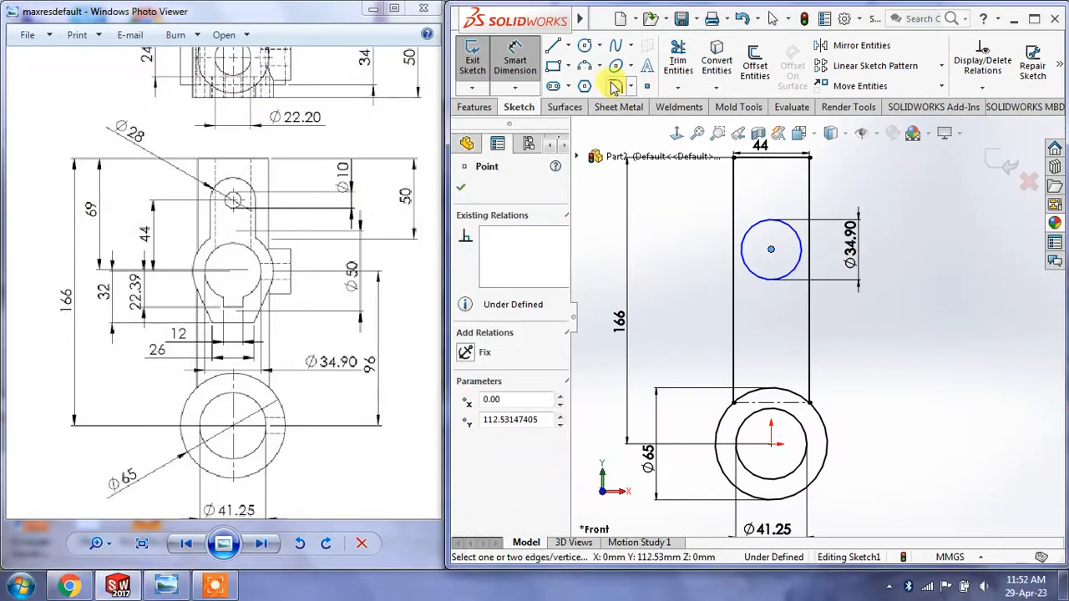
click(769, 157)
click(699, 238)
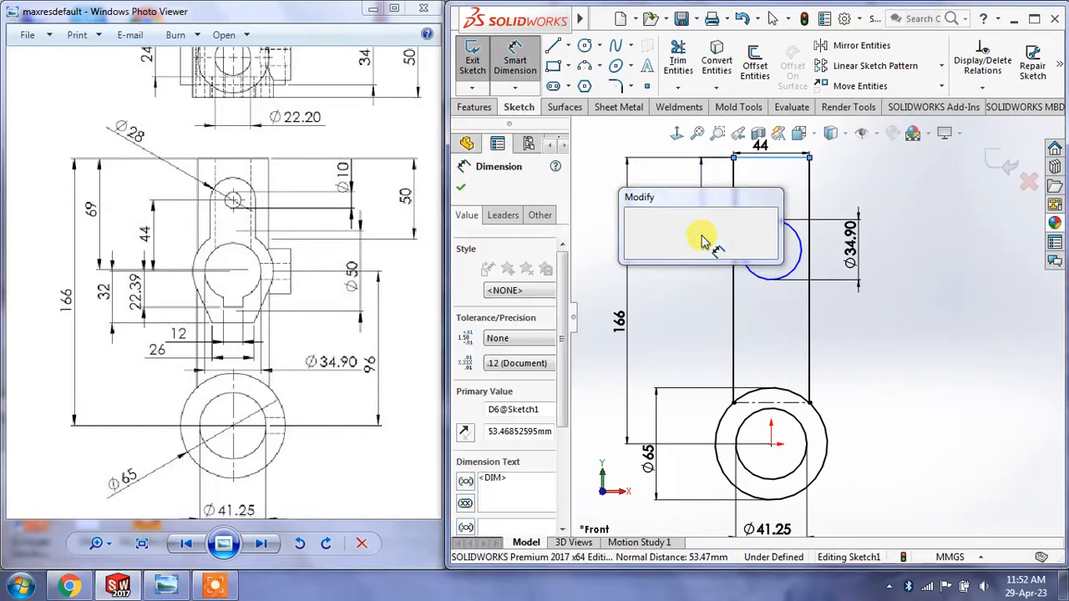
text(69)
key(Return)
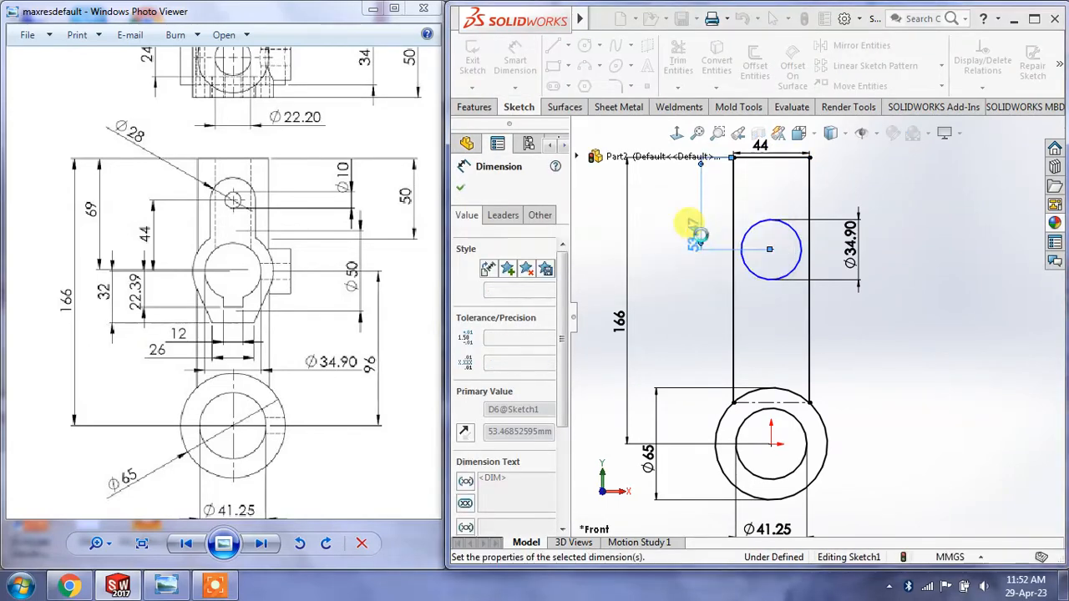
right_click(943, 284)
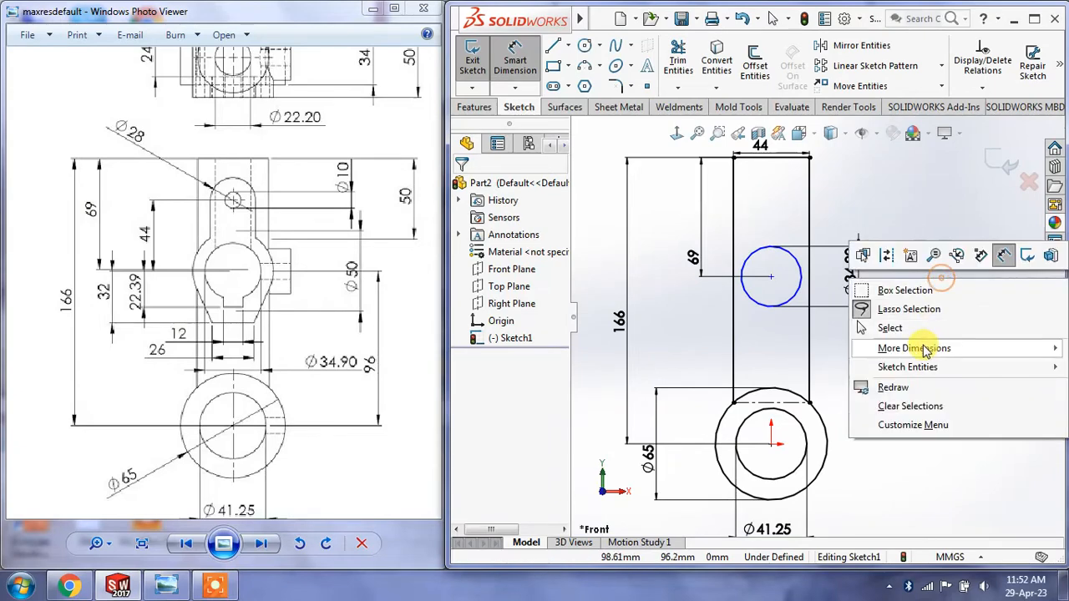
click(908, 328)
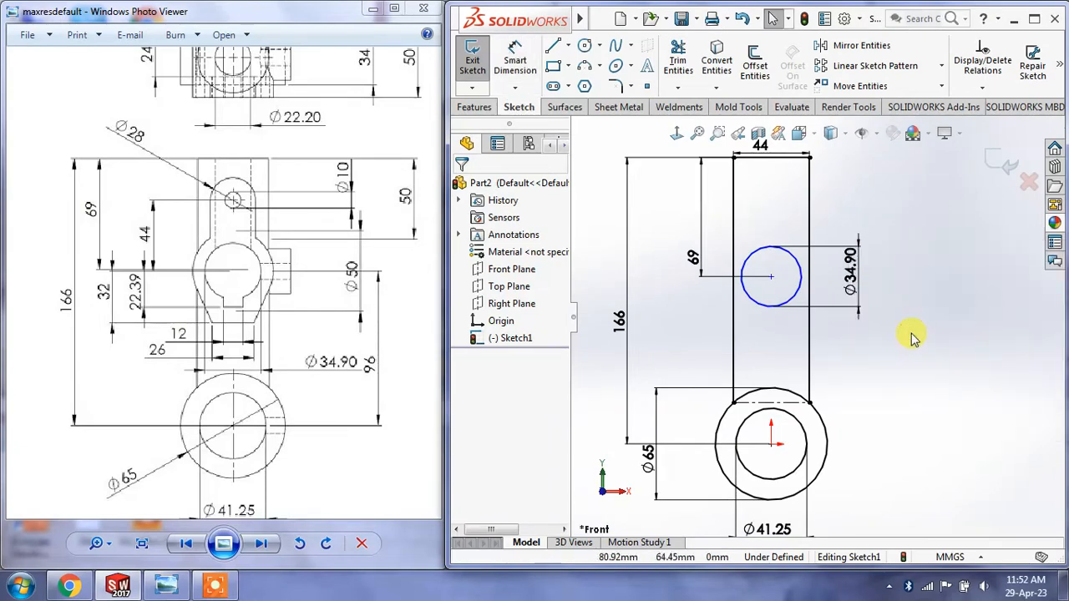
Step: Test the 34.90 mm circle's sideways freedom by moving its center to about 3.9 mm left of the vertical axis
click(770, 279)
click(831, 341)
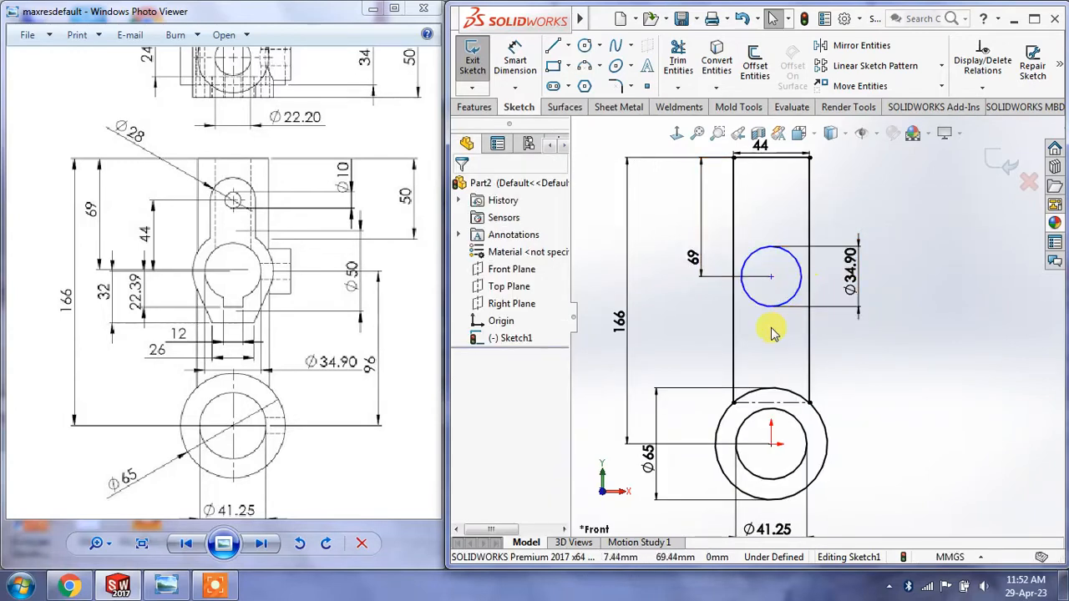
click(693, 258)
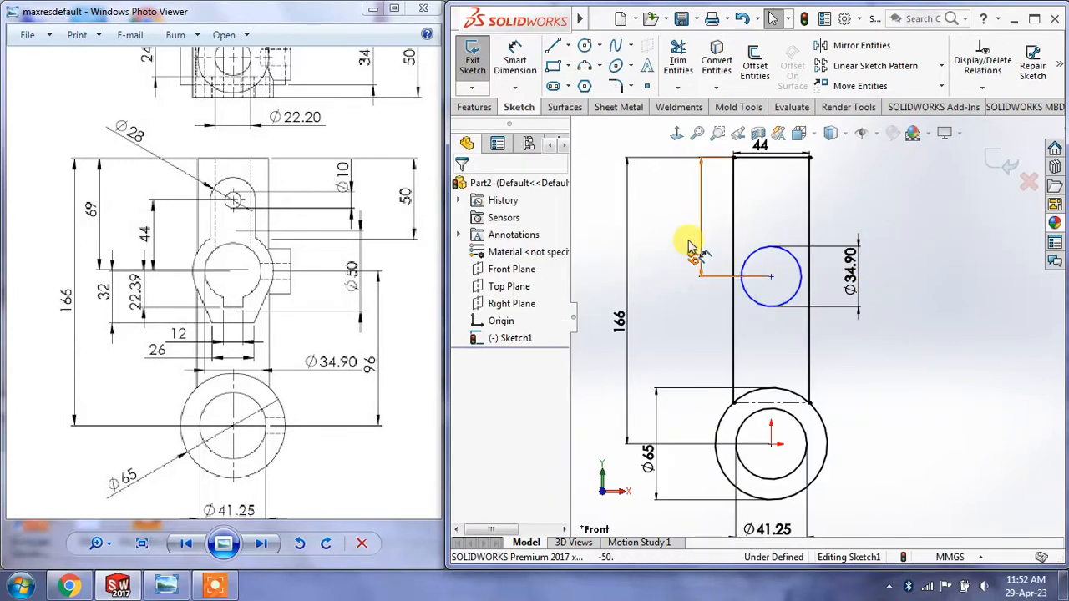
click(772, 279)
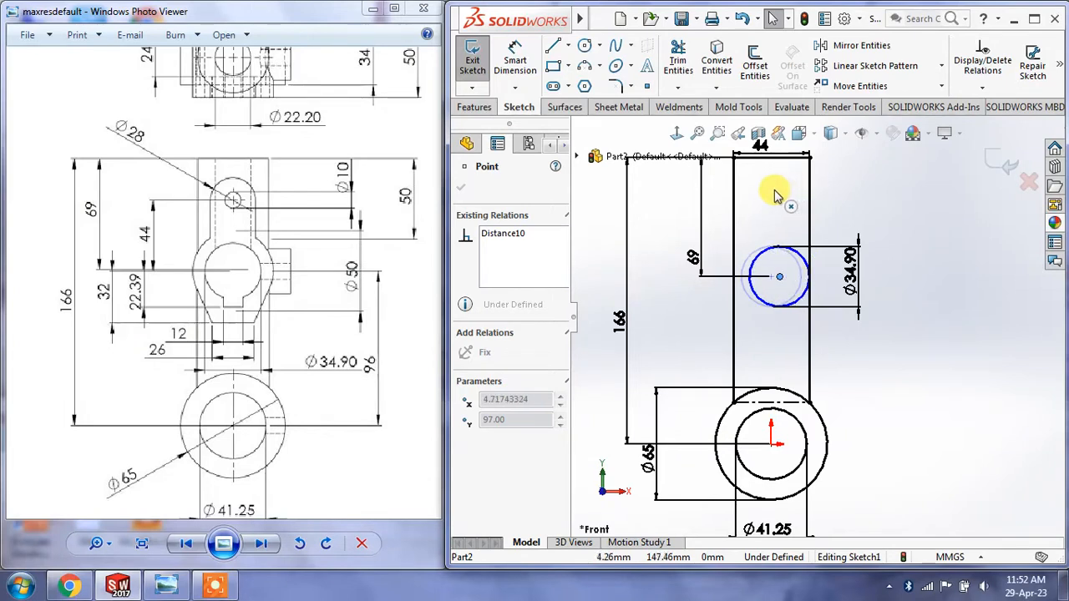
drag(766, 198, 761, 198)
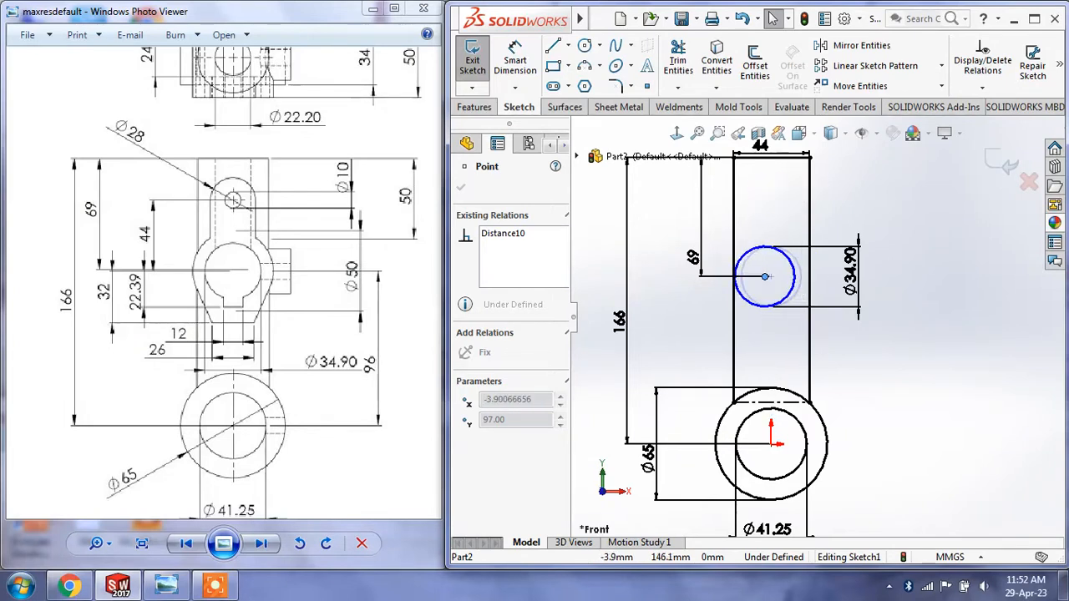
click(885, 369)
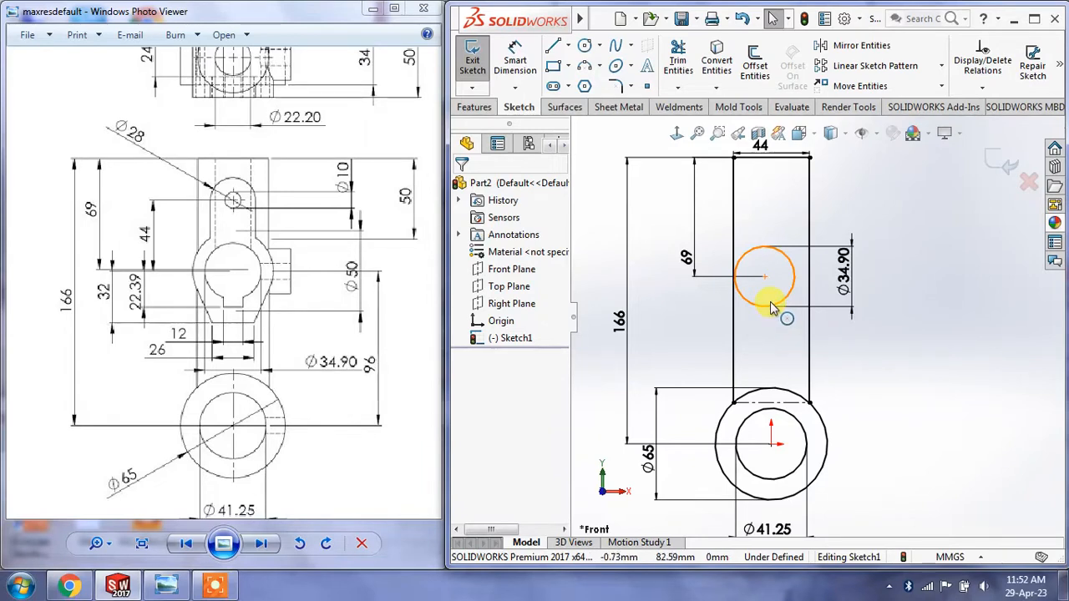
Step: Add a Vertical relation between the 34.90 mm circle's center and the origin
click(763, 278)
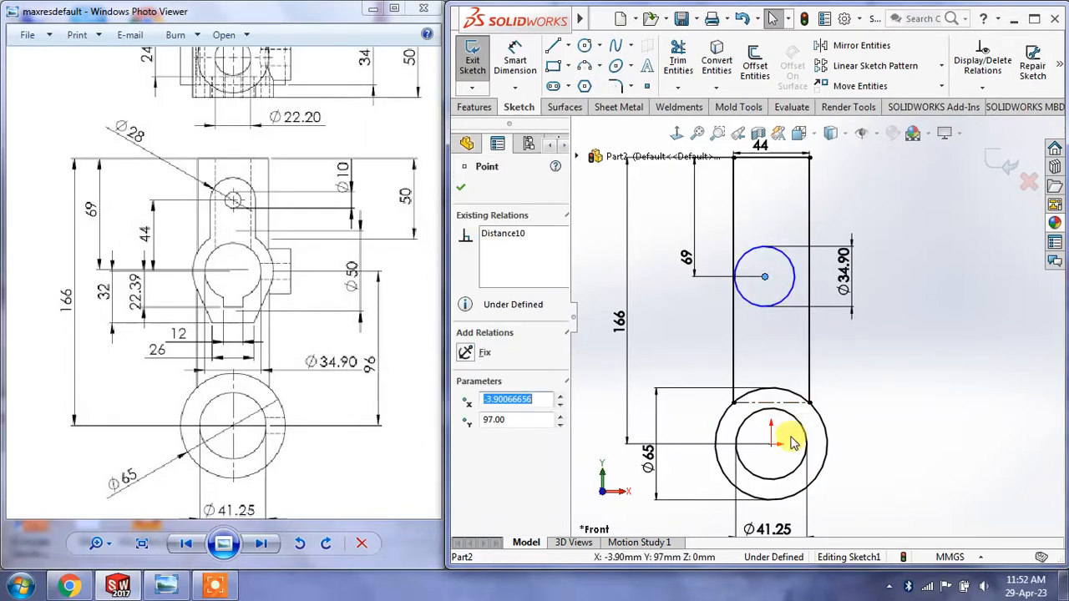
ctrl+click(771, 445)
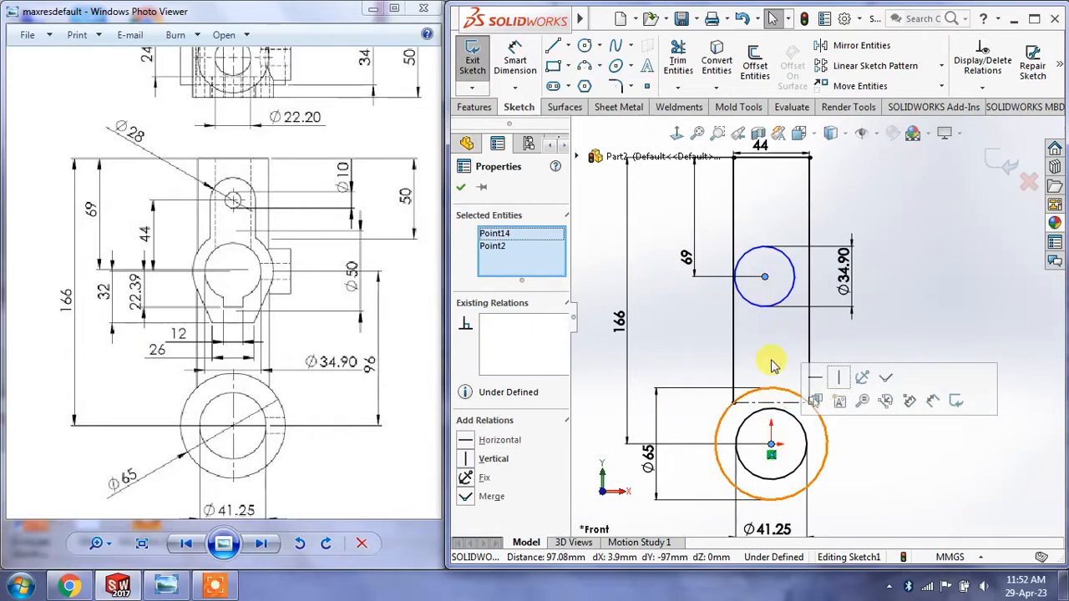
click(467, 458)
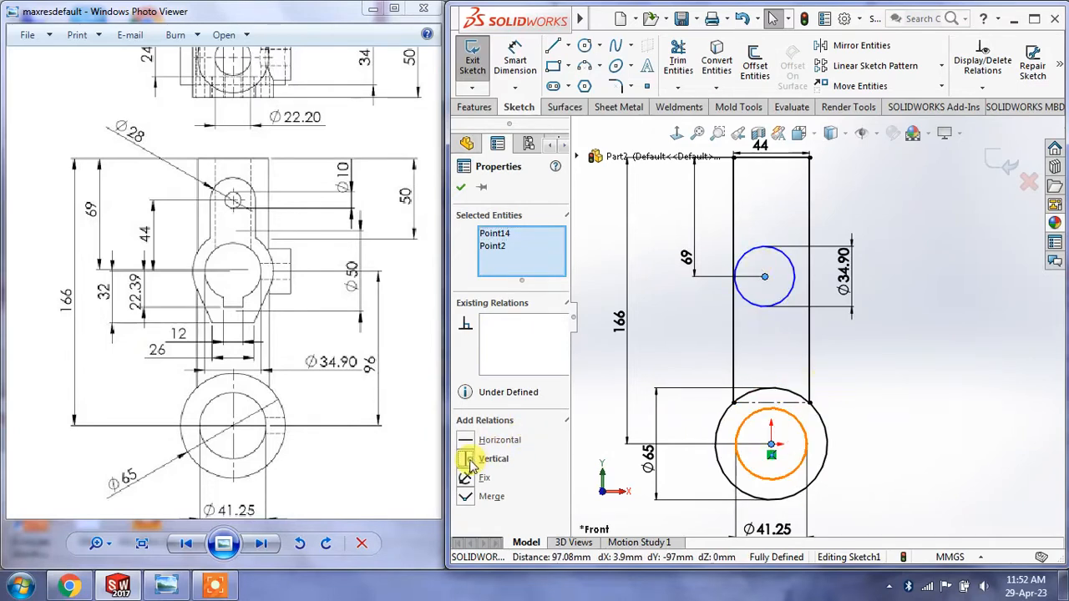
click(883, 378)
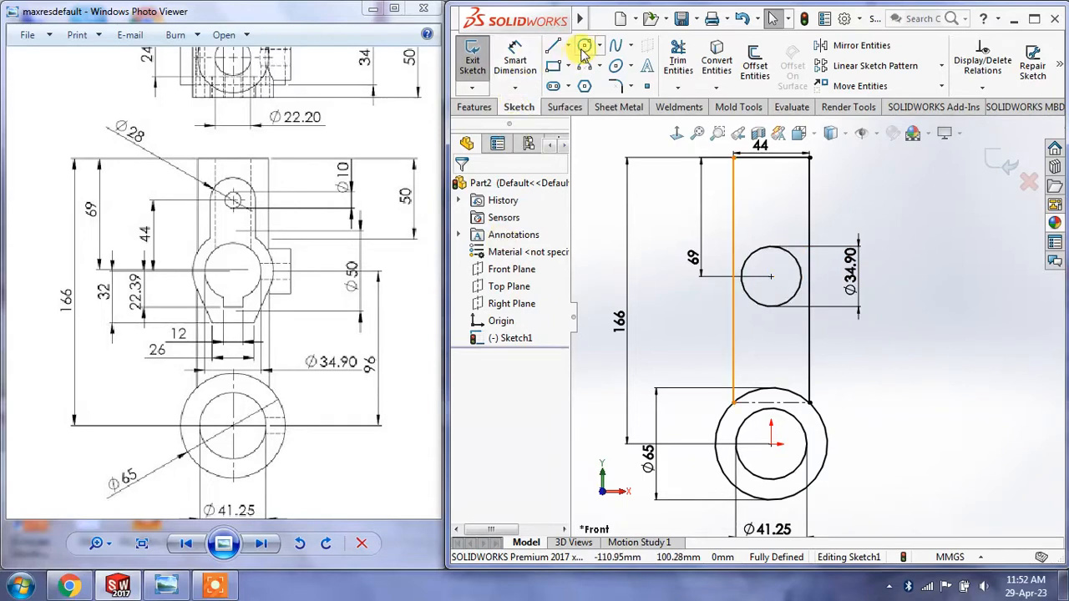
Step: Sketch a circle about 53 mm in diameter, concentric with the 34.90 mm bore circle
click(585, 48)
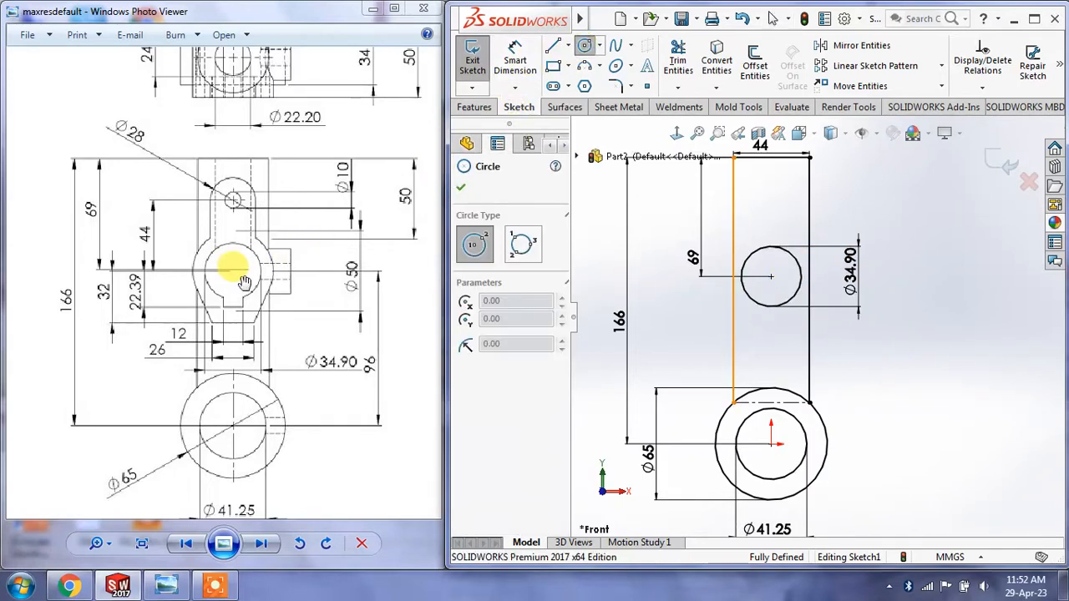
click(771, 276)
click(780, 232)
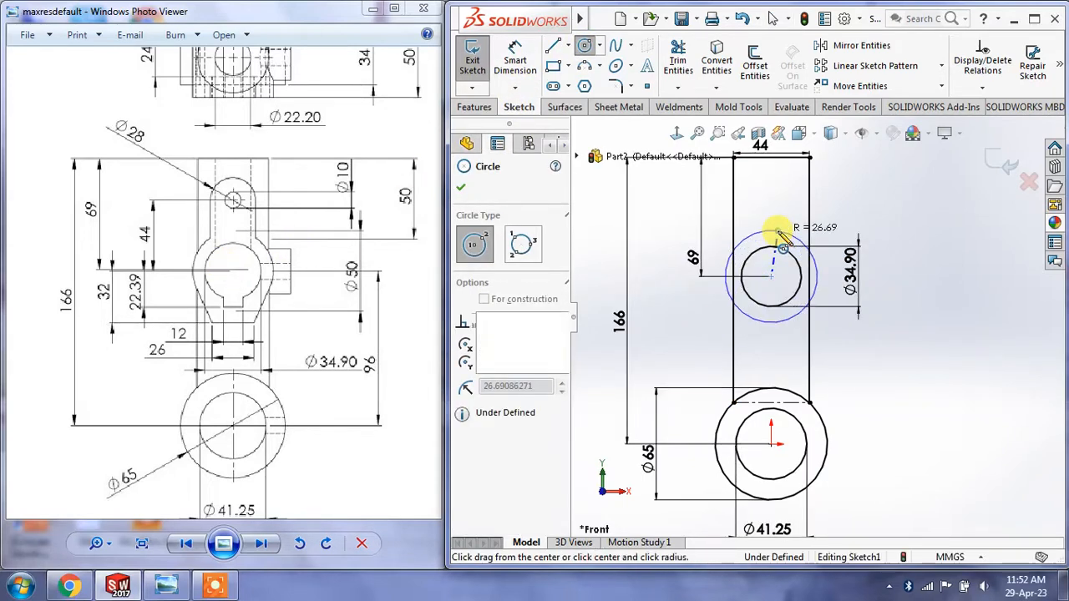
Step: Check the boss in the reference drawing and dimension the circle around the bore at 45 mm in diameter
click(515, 59)
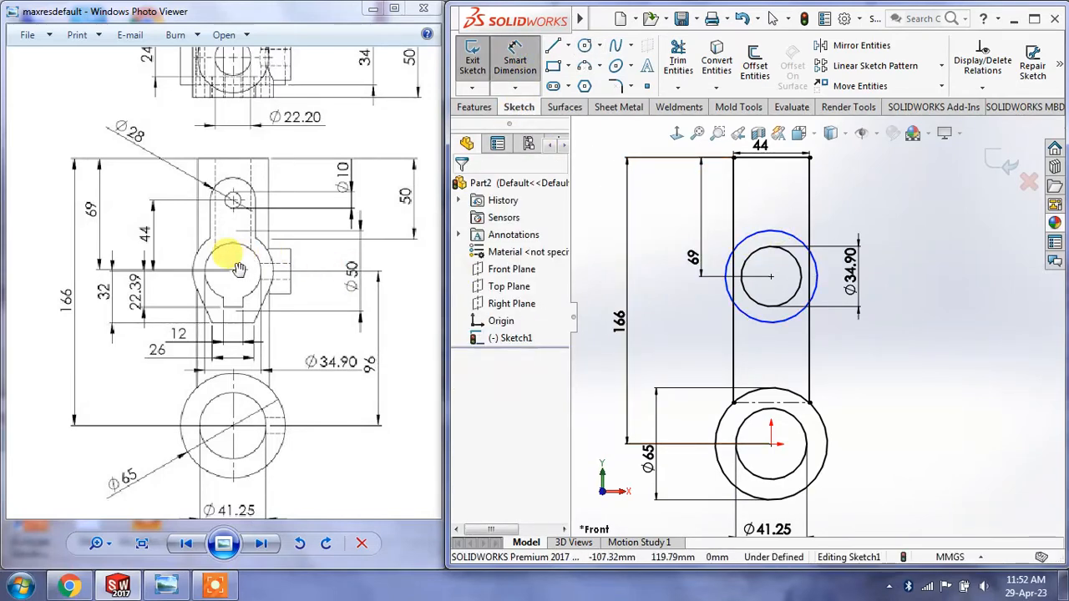
mouse_move(274, 224)
mouse_down()
mouse_move(292, 234)
mouse_move(304, 314)
mouse_up()
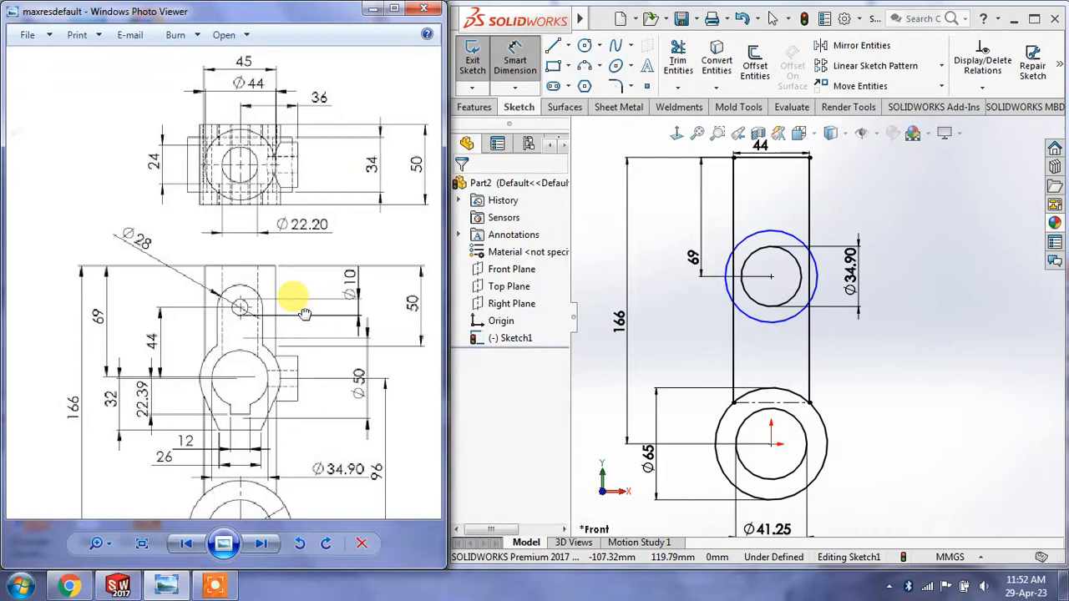
click(776, 239)
drag(776, 239, 834, 209)
click(833, 209)
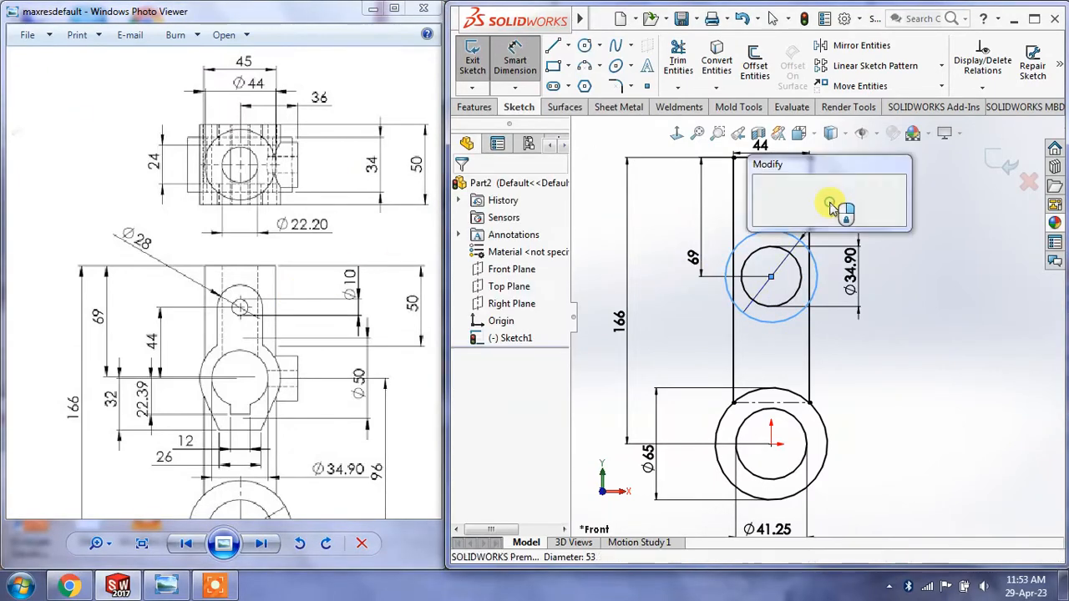
text(45)
key(Return)
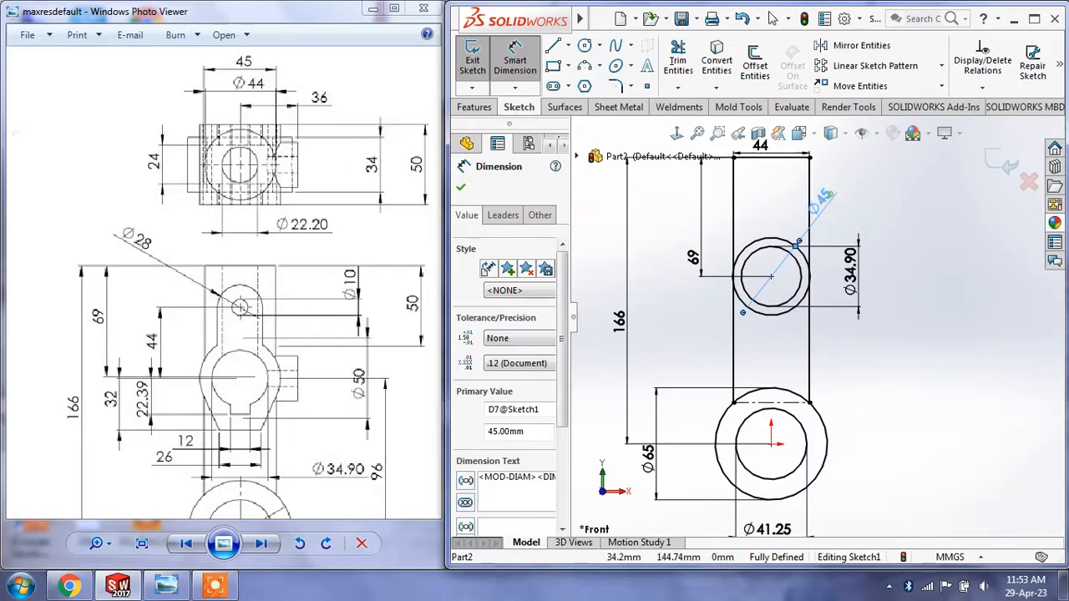
Step: Set the diameter of the circle around the bore to 50 mm
double_click(822, 197)
text(50)
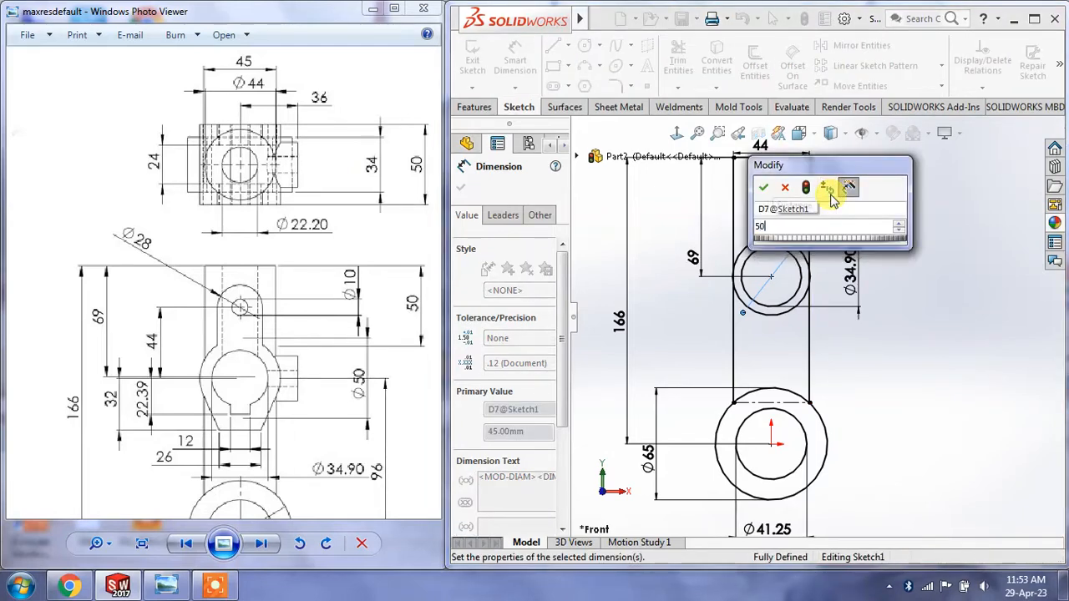
key(Return)
right_click(848, 202)
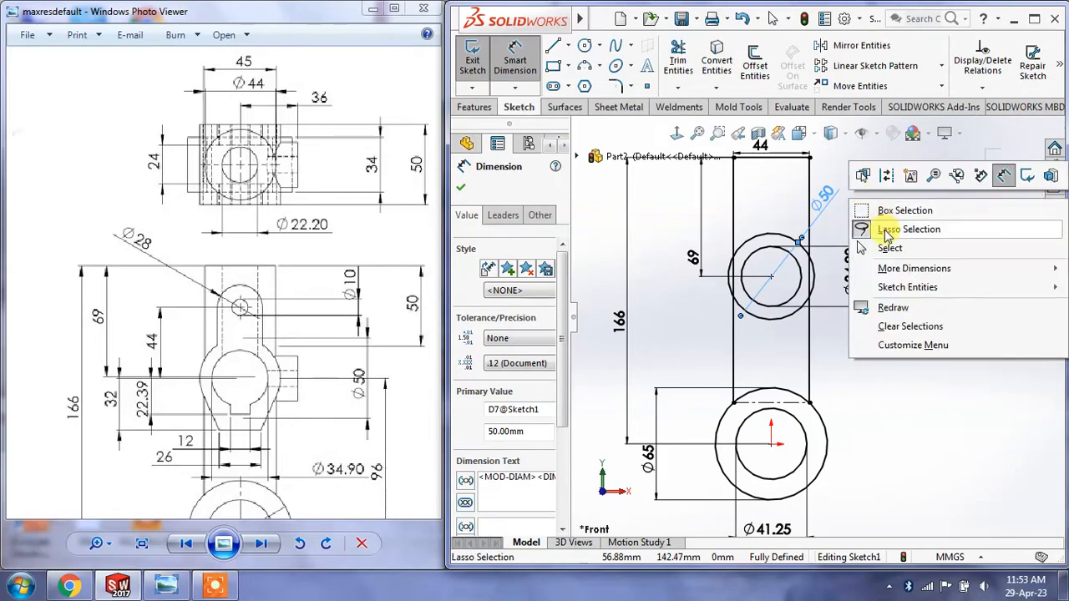
click(902, 380)
right_click(885, 302)
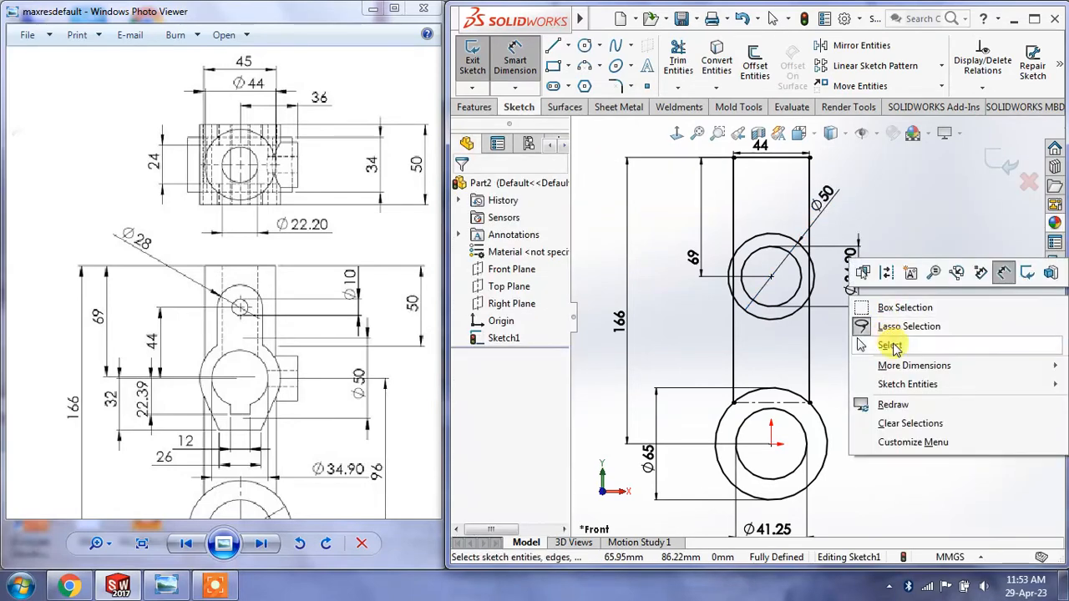
click(892, 346)
Step: Sketch a tapered three-line outline below the 50 mm circle, with slanted sides starting on the circle and a horizontal base about 26 mm long
scroll(818, 303, down, 1)
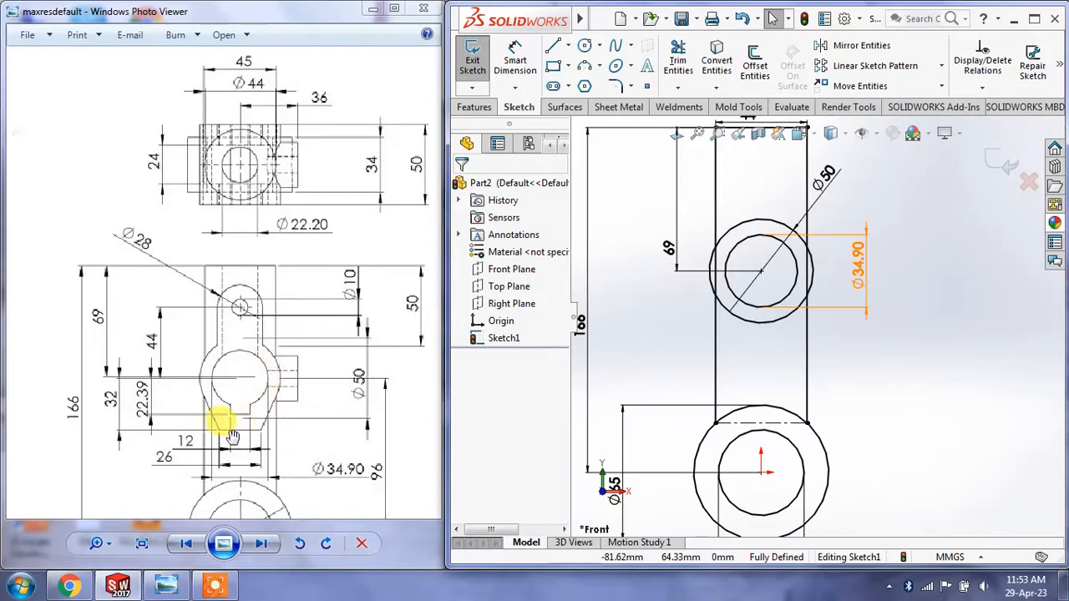
scroll(242, 422, up, 4)
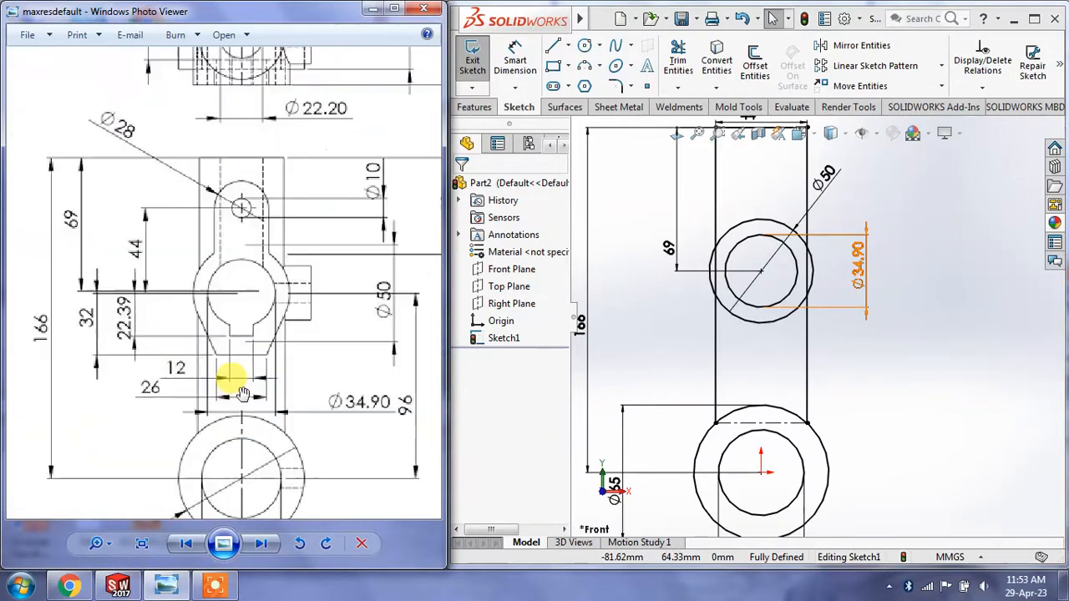
click(554, 52)
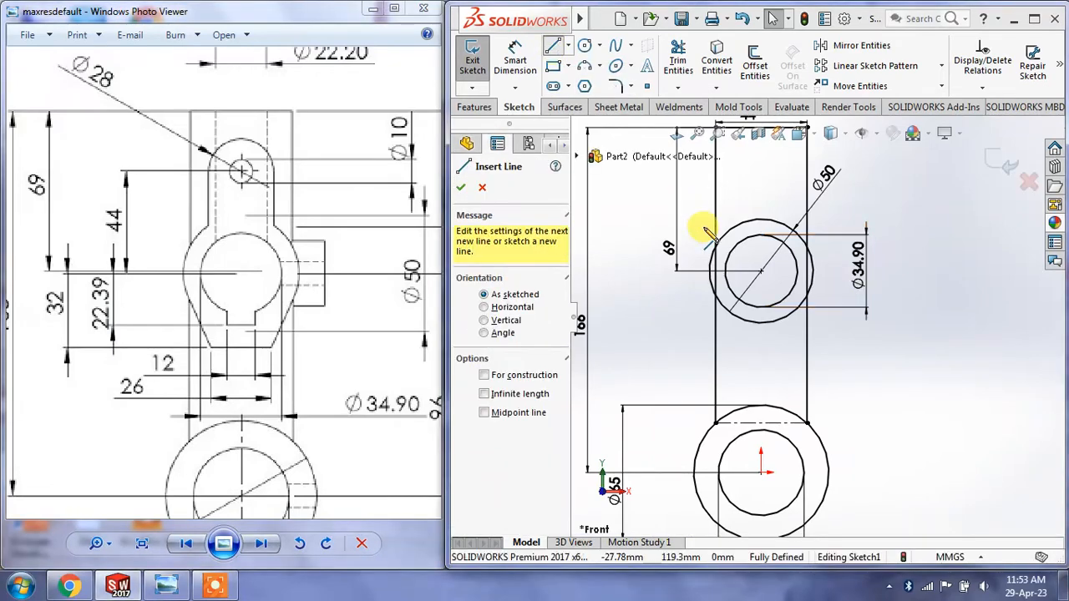
click(715, 290)
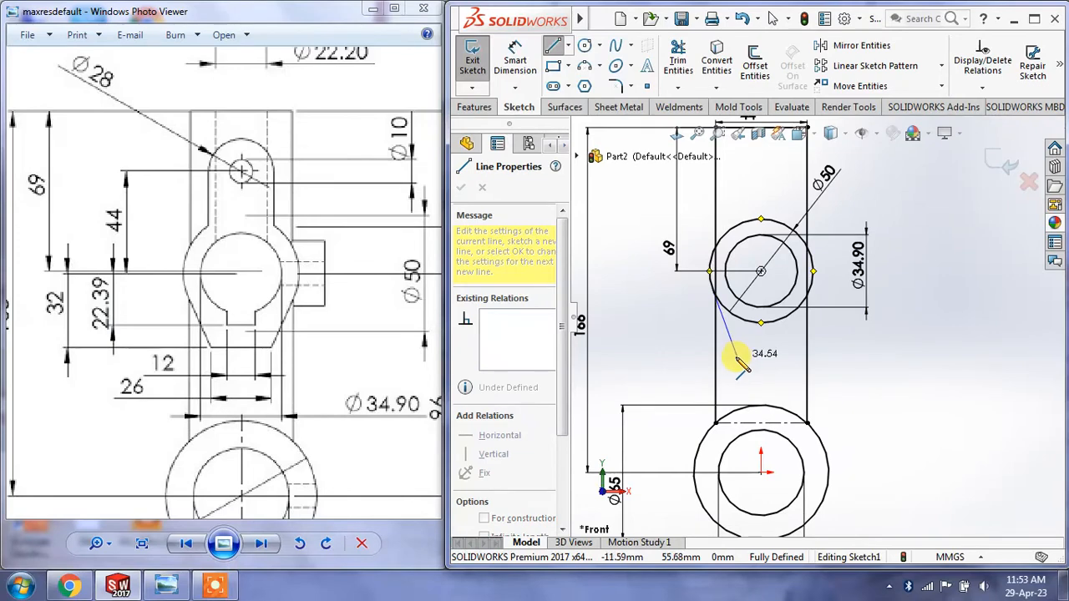
click(735, 354)
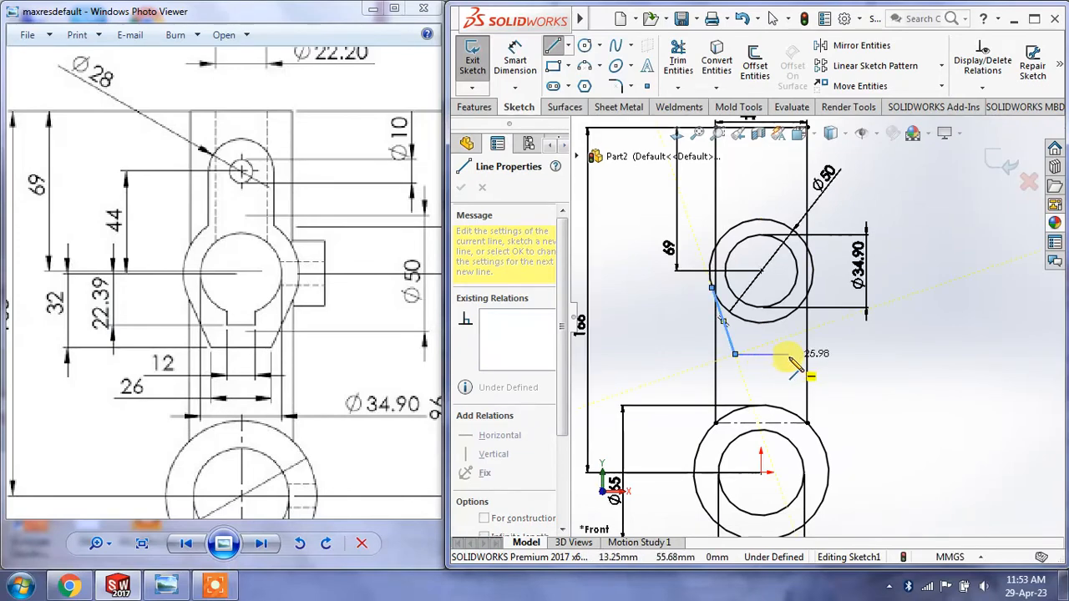
click(788, 354)
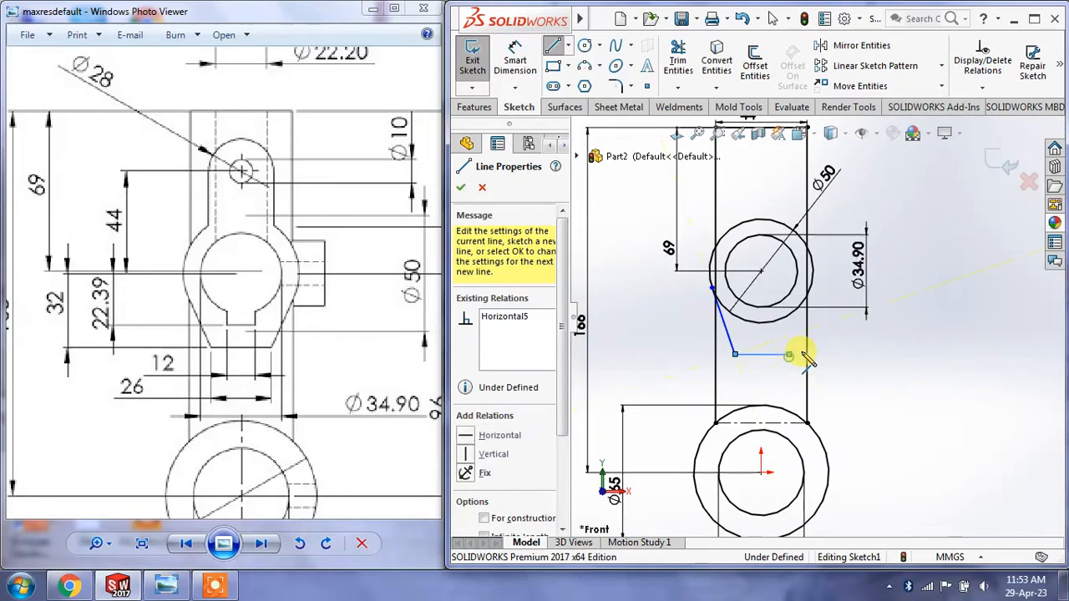
click(811, 288)
right_click(814, 284)
click(840, 296)
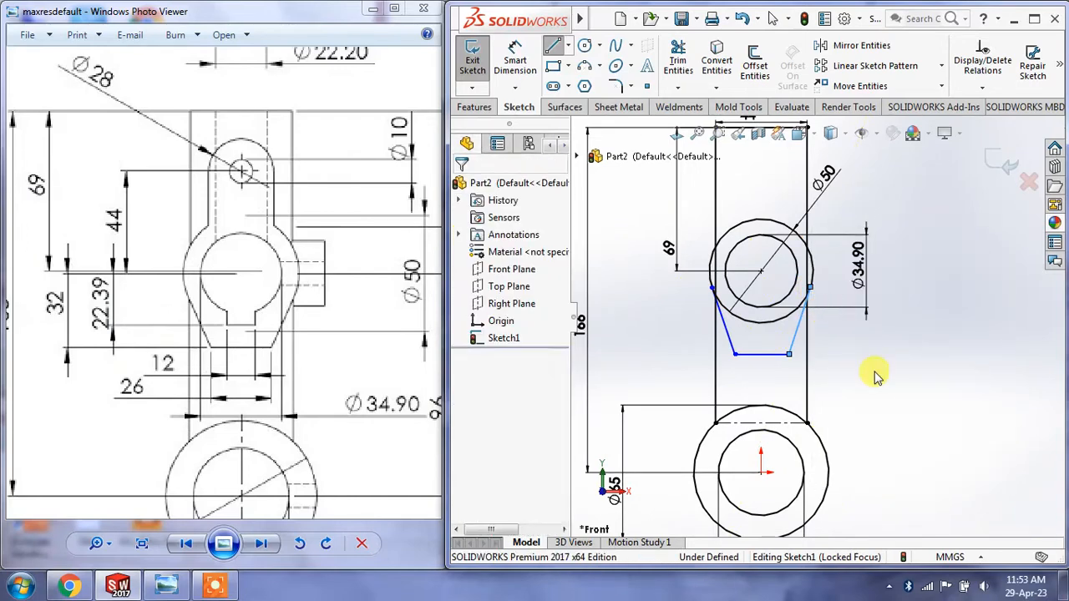
Step: Examine the relations between the 50 mm circle and the right slanted line
scroll(823, 320, down, 8)
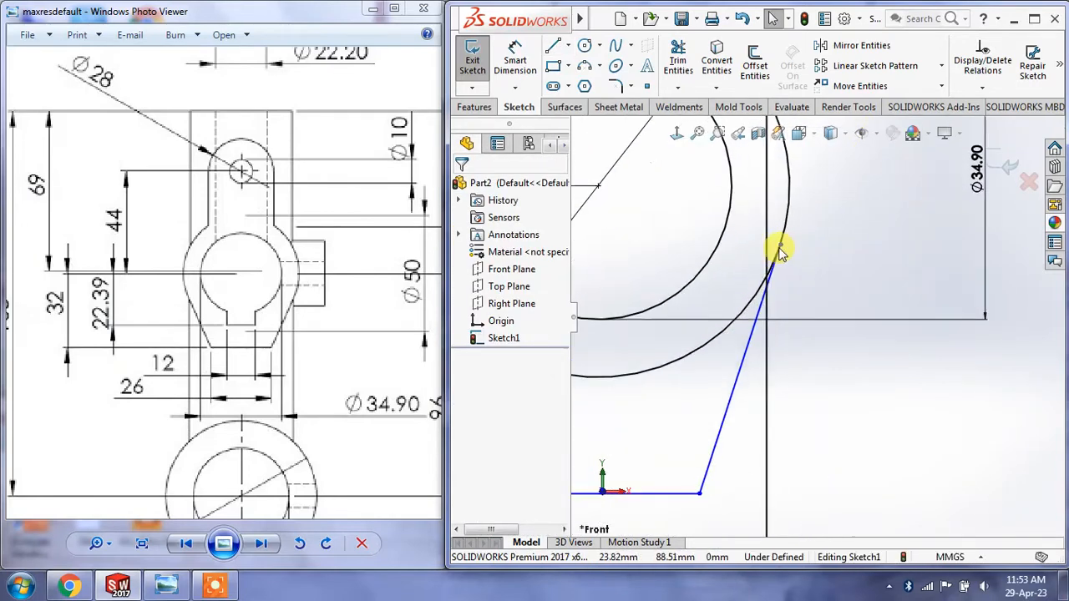
scroll(796, 307, up, 5)
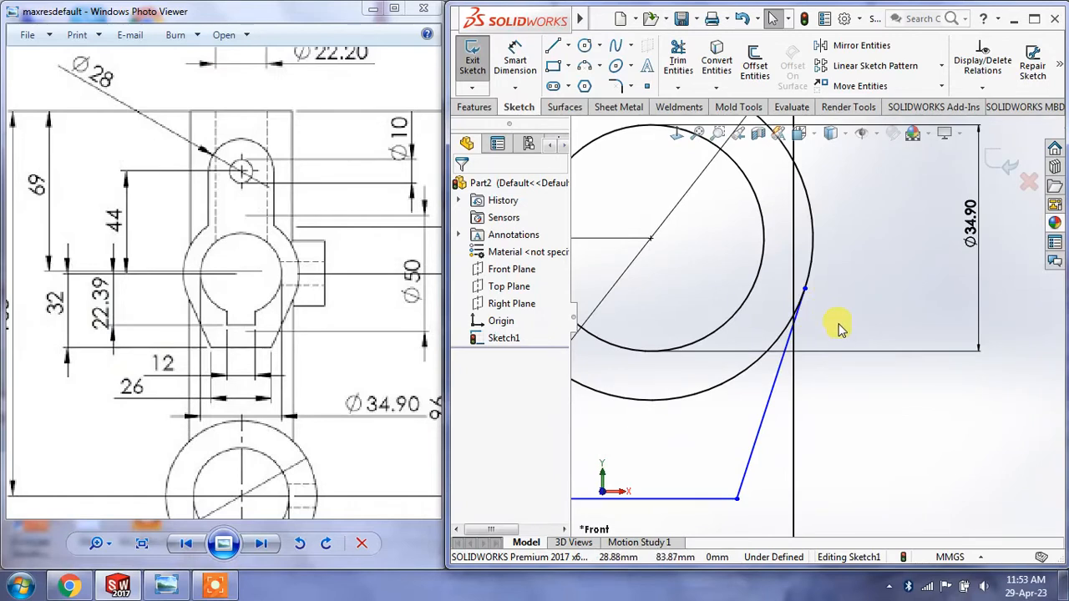
click(780, 344)
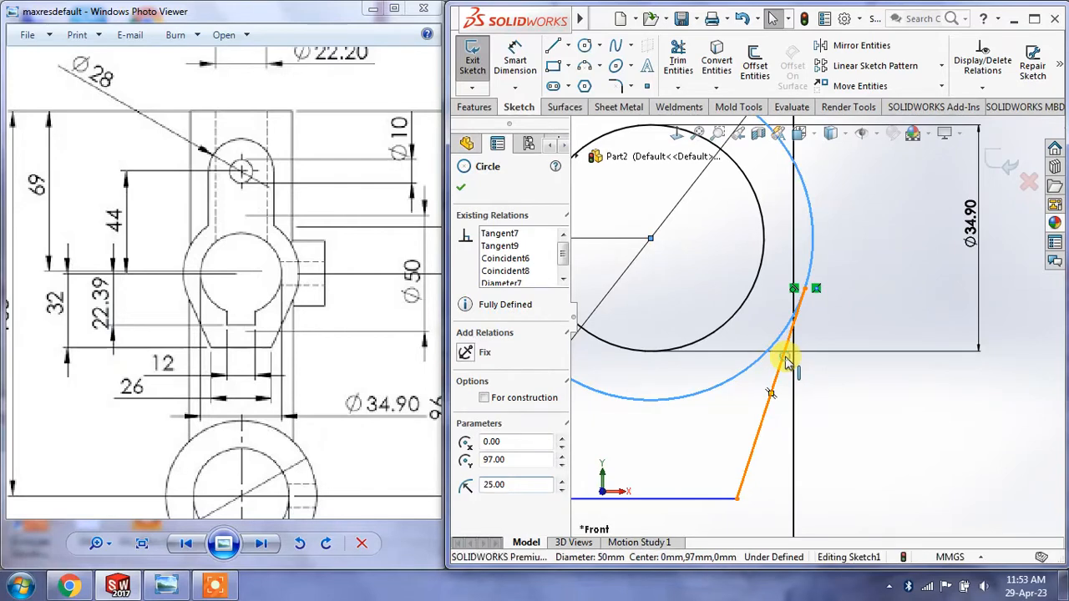
ctrl+click(785, 361)
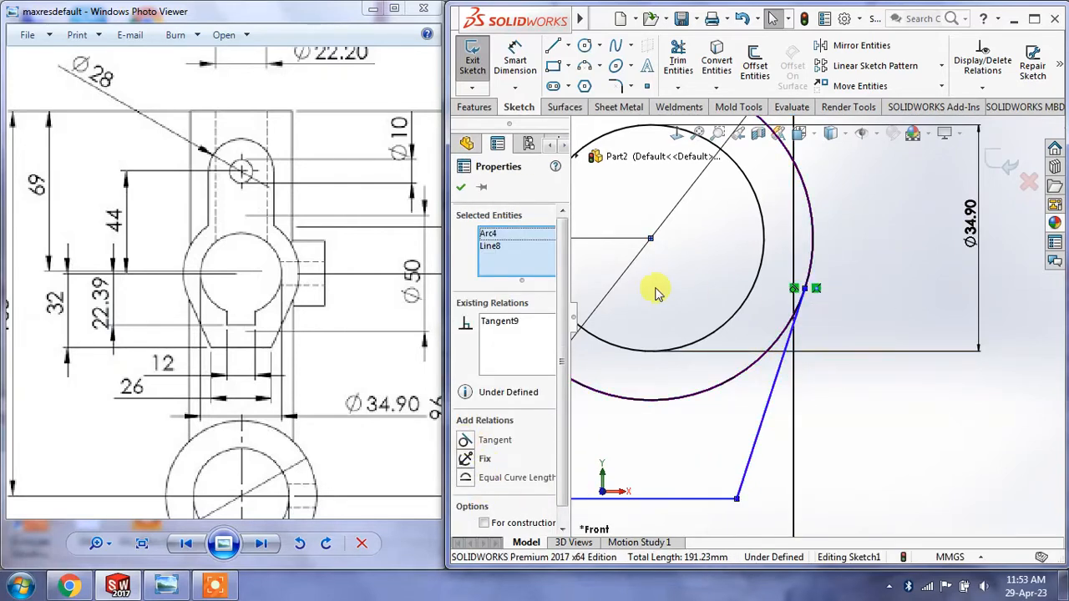
click(461, 189)
scroll(907, 429, up, 4)
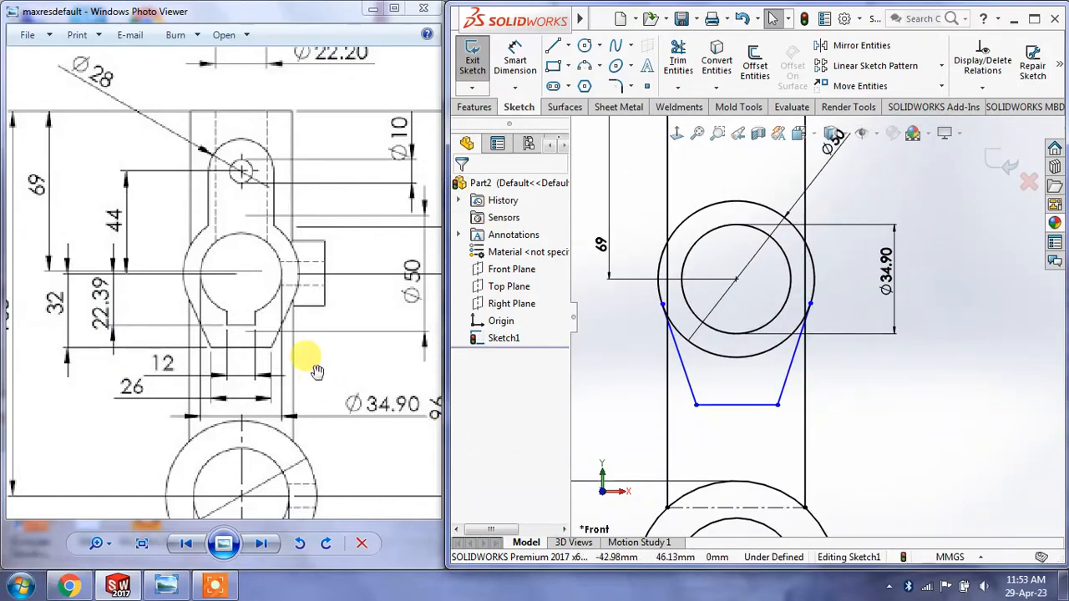
Step: Check the base width in the reference drawing and dimension the horizontal base line of the tapered outline at 26 mm
click(207, 377)
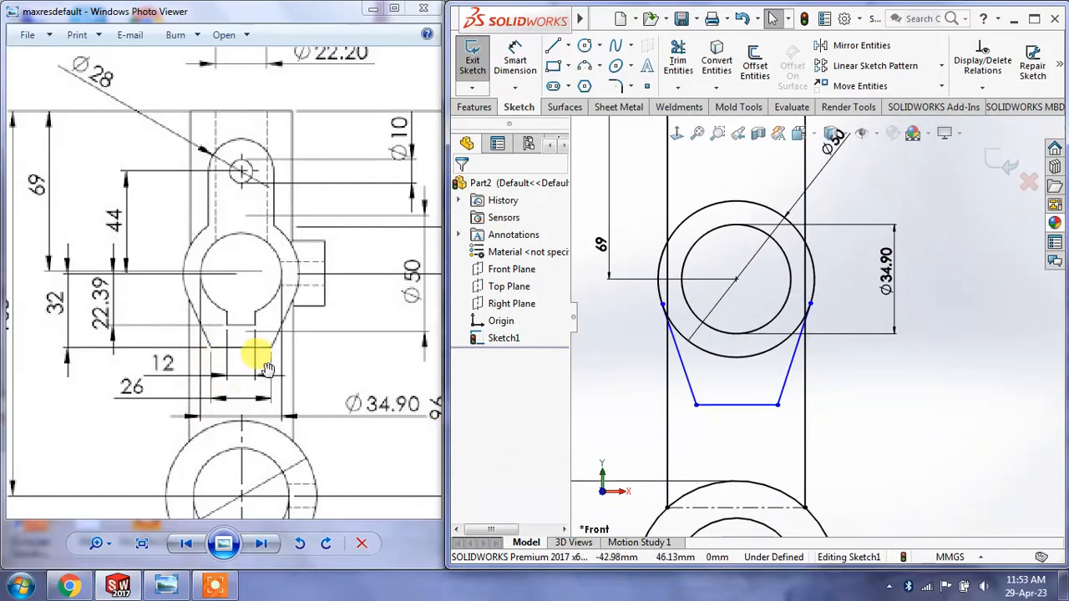
click(515, 64)
click(768, 408)
click(758, 439)
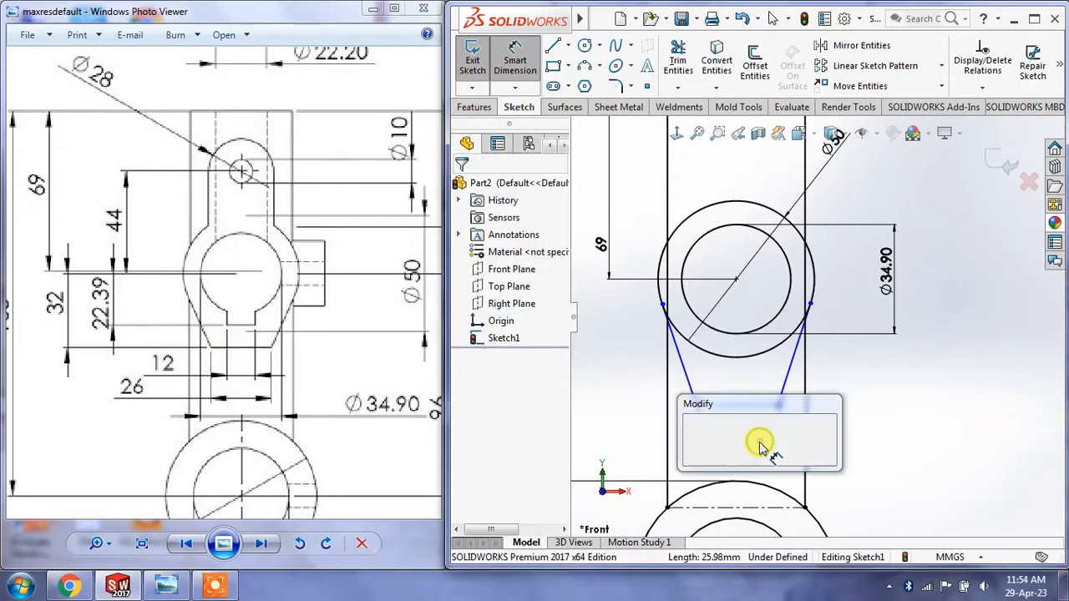
text(26)
key(Return)
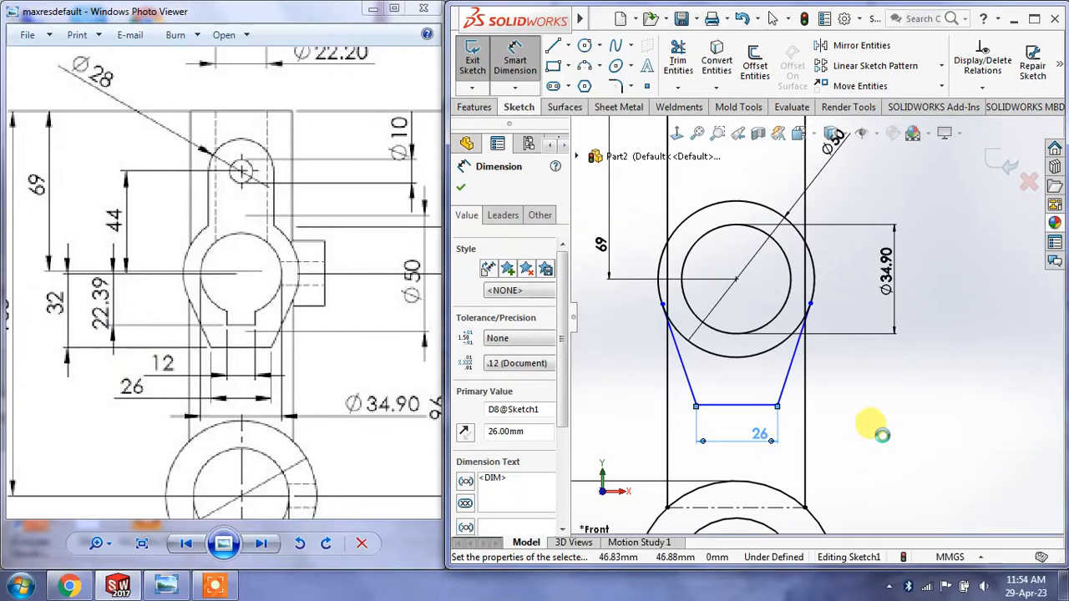
click(876, 430)
Step: Dimension the horizontal distance from the base line's right endpoint to the origin as 26/2
scroll(882, 436, up, 3)
scroll(877, 438, down, 3)
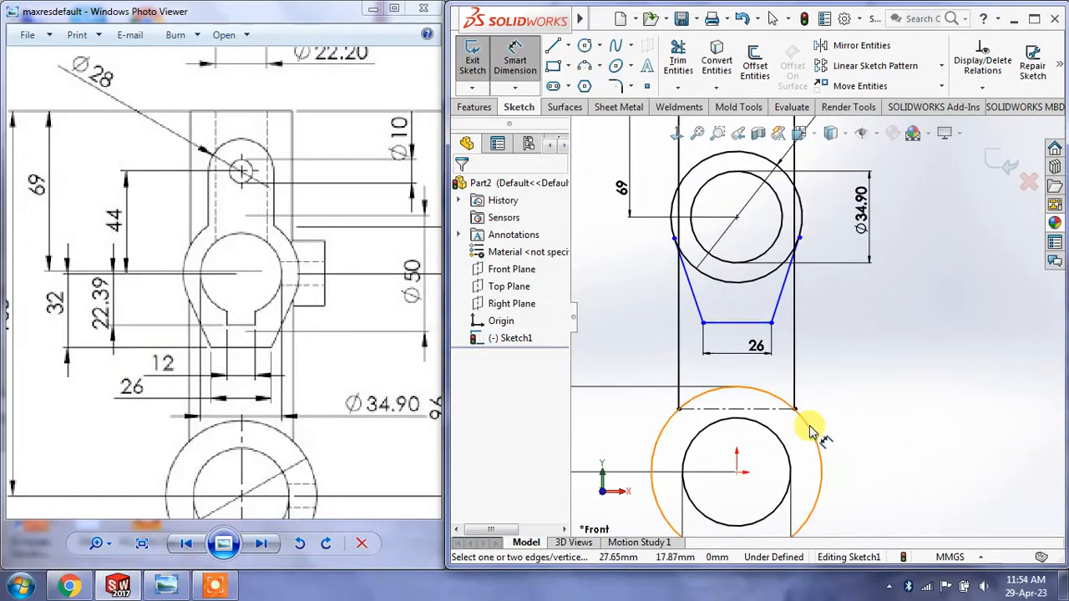
click(770, 323)
click(738, 473)
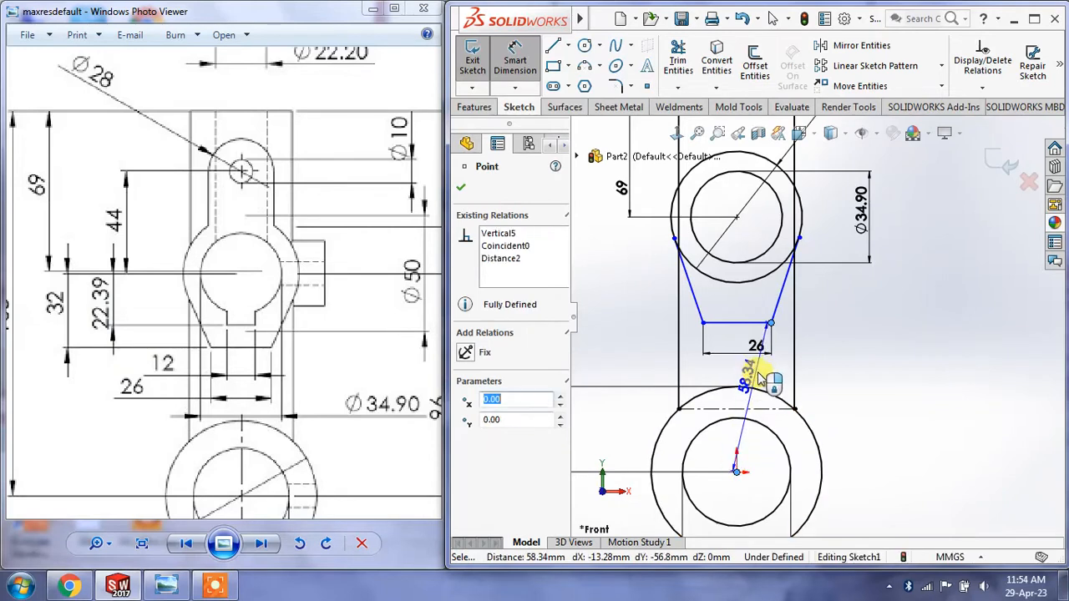
click(768, 313)
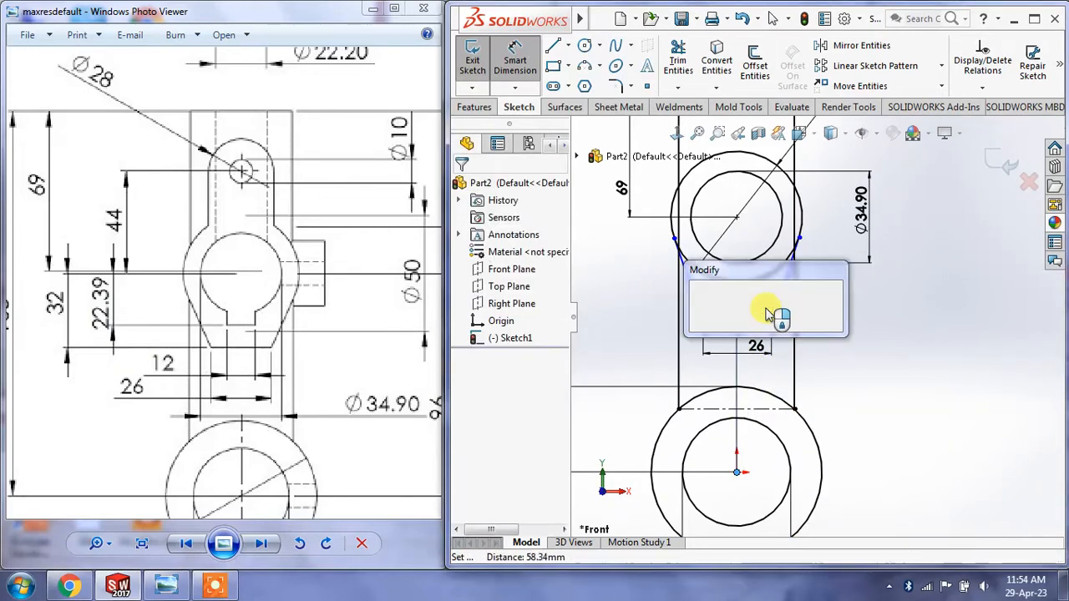
text(26/2)
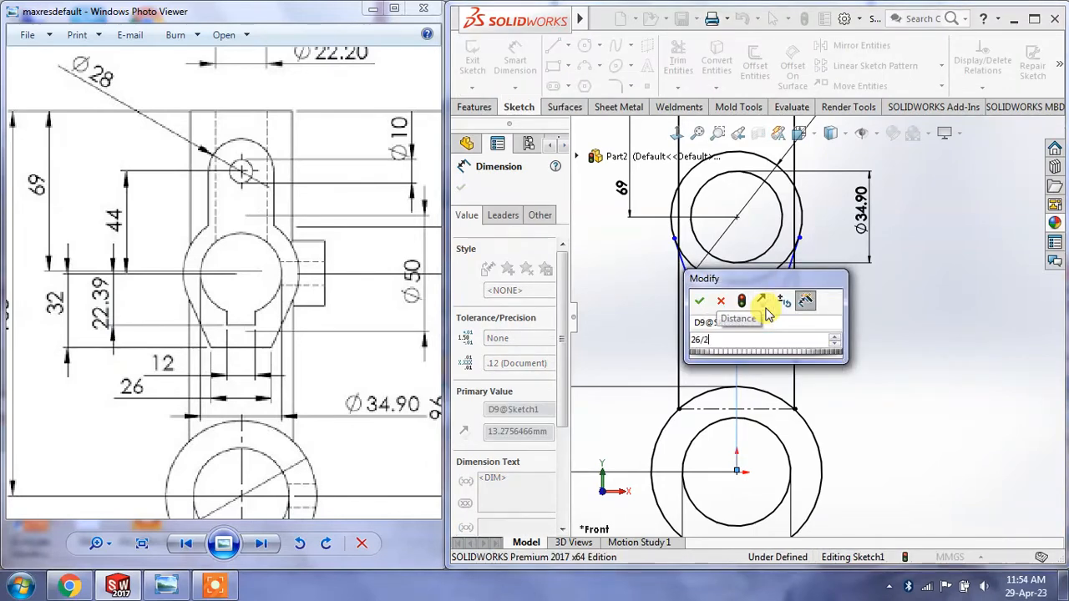
key(Return)
click(892, 374)
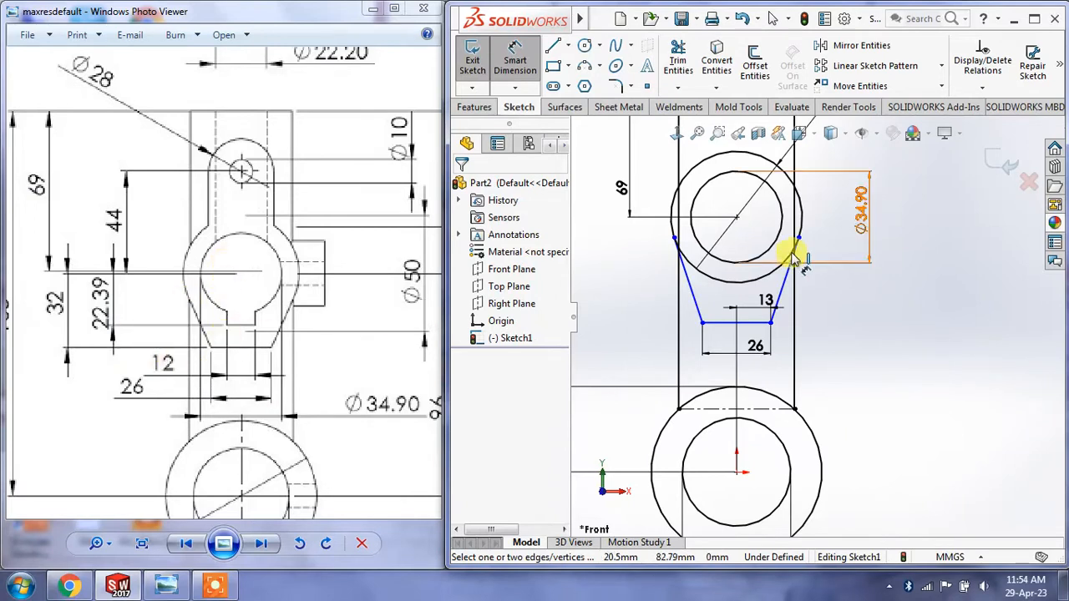
Step: Dimension the vertical distance from the bore circle's center to the base line at 32 mm
click(736, 217)
click(744, 322)
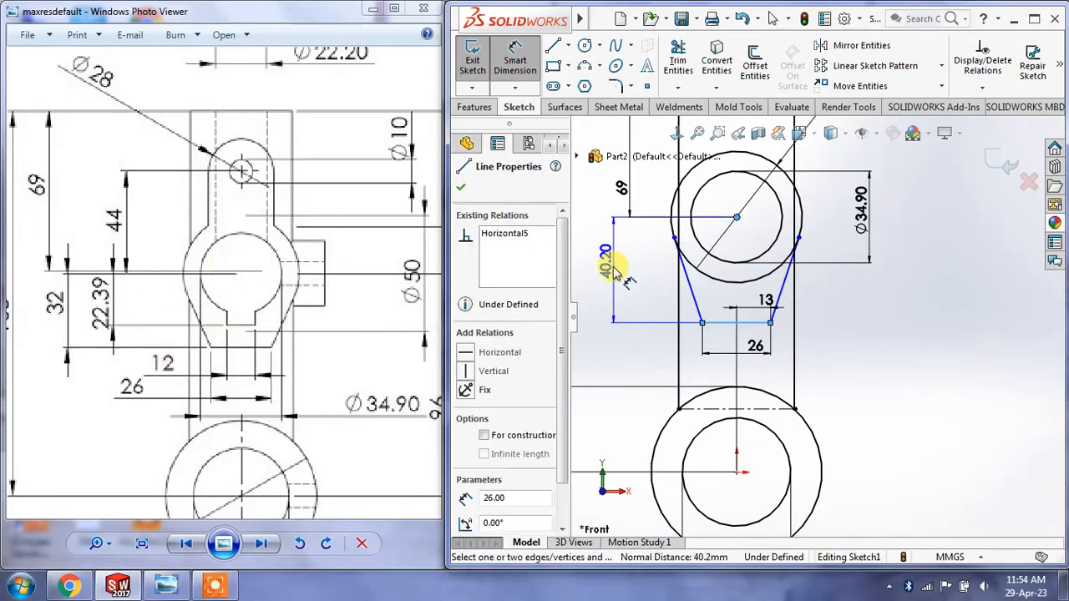
click(613, 272)
text(32)
key(Return)
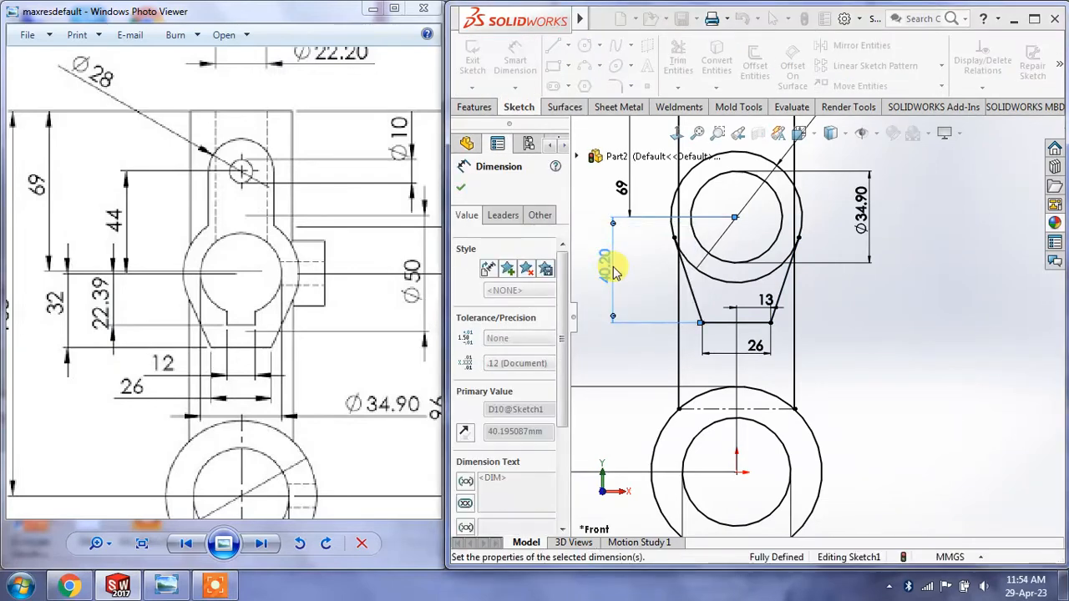
key(Escape)
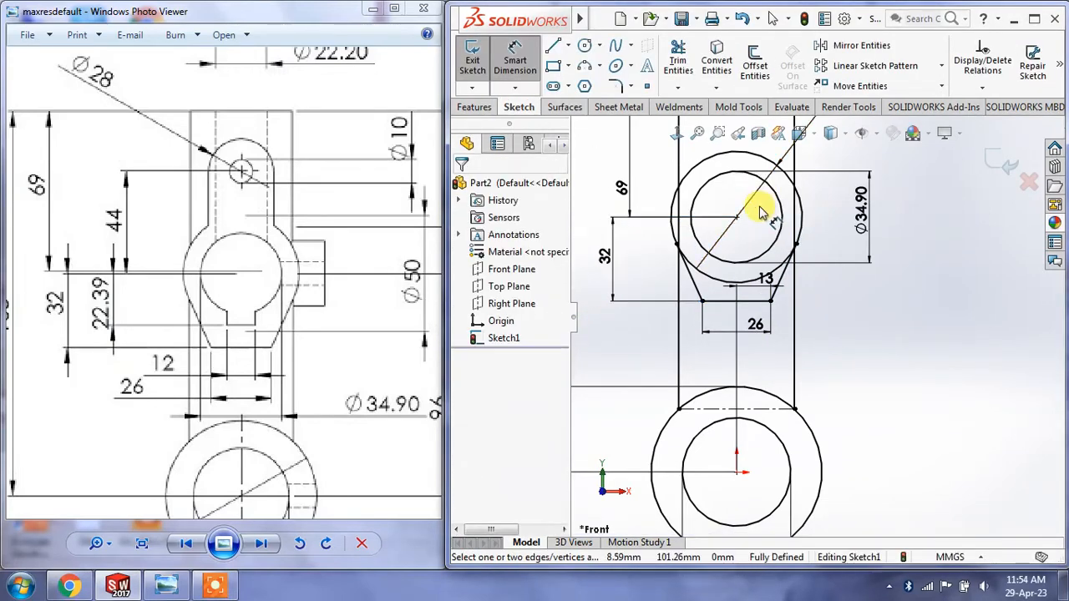
Step: Trim to closest the portions of both vertical side lines that cross the inside of the 50 mm circle
click(679, 63)
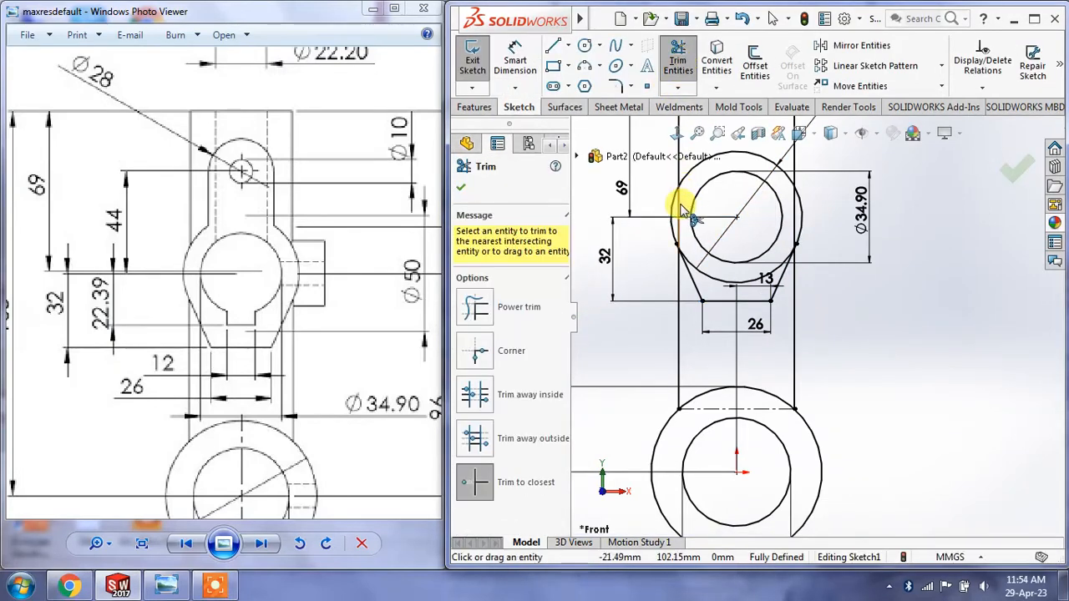
click(680, 204)
click(792, 210)
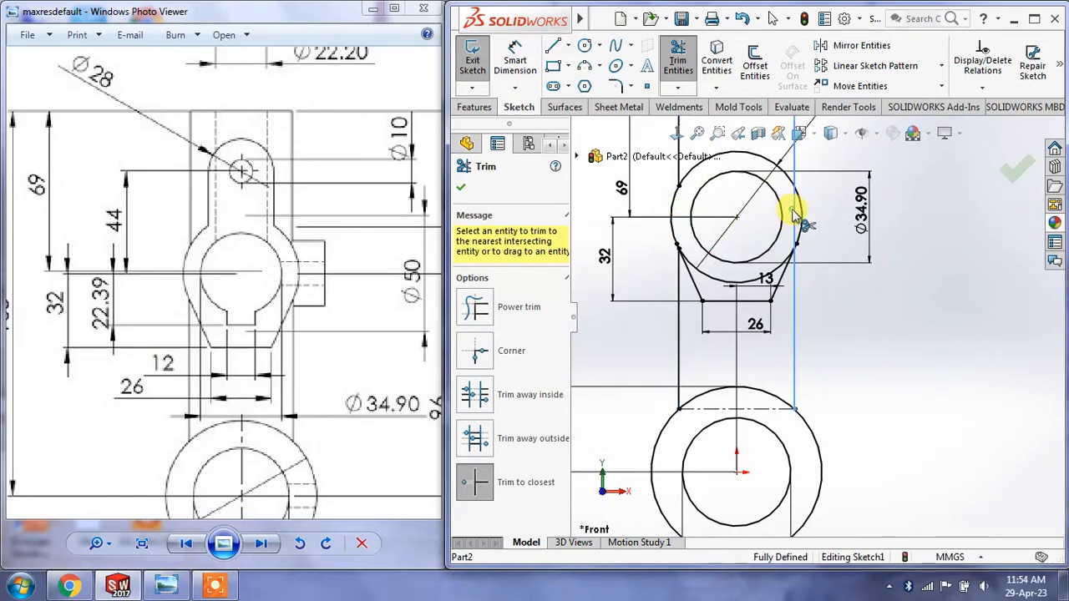
click(792, 210)
Step: Trim the vertical line stub at the right tangent junction and the lower arc of the 50 mm circle between the slanted lines
scroll(797, 269, down, 10)
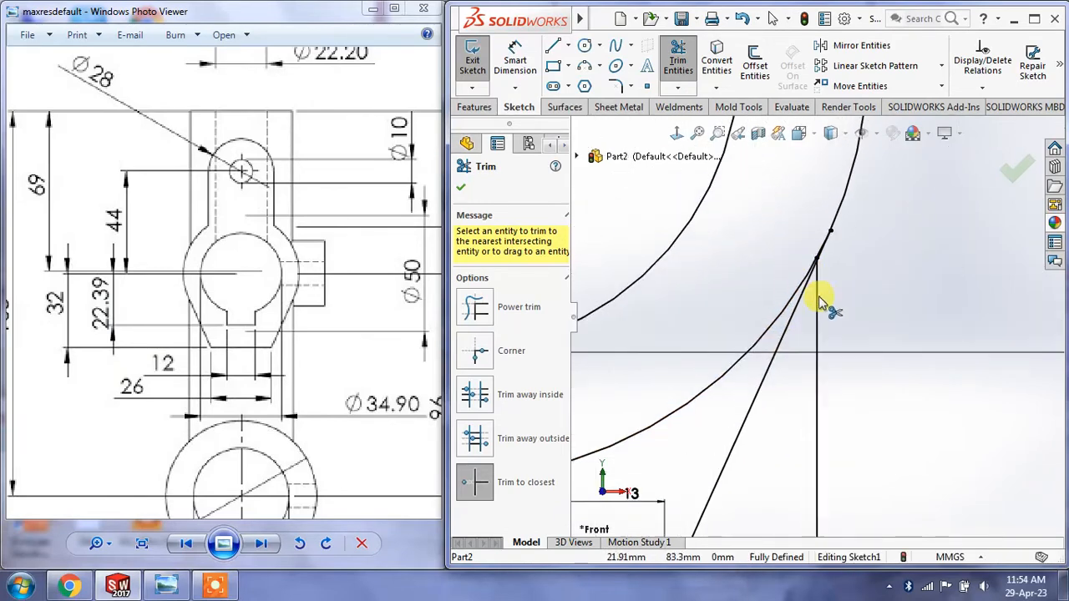
scroll(814, 242, down, 5)
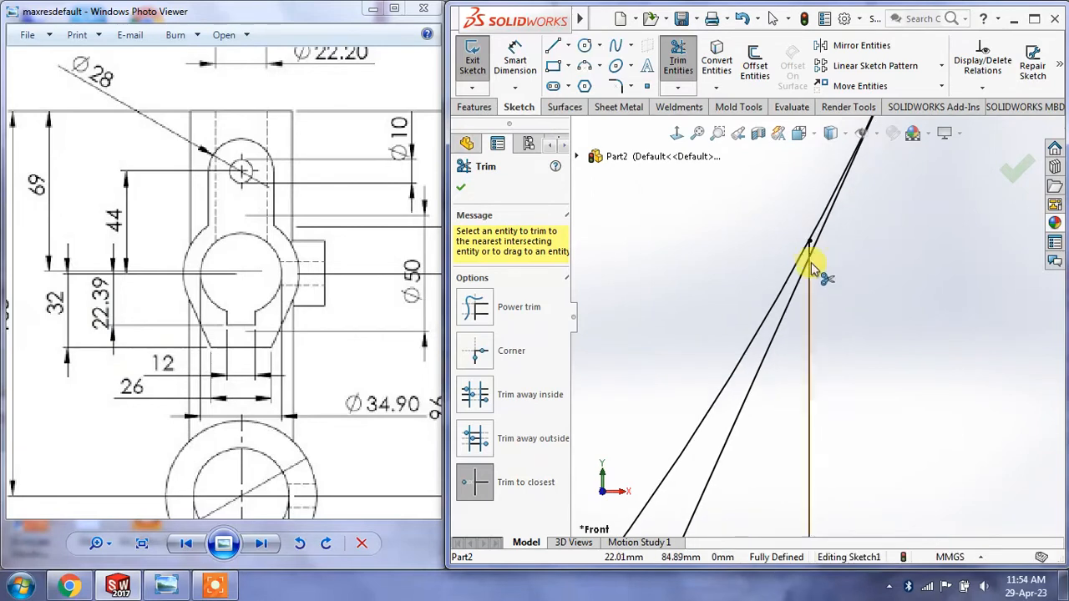
scroll(810, 258, down, 3)
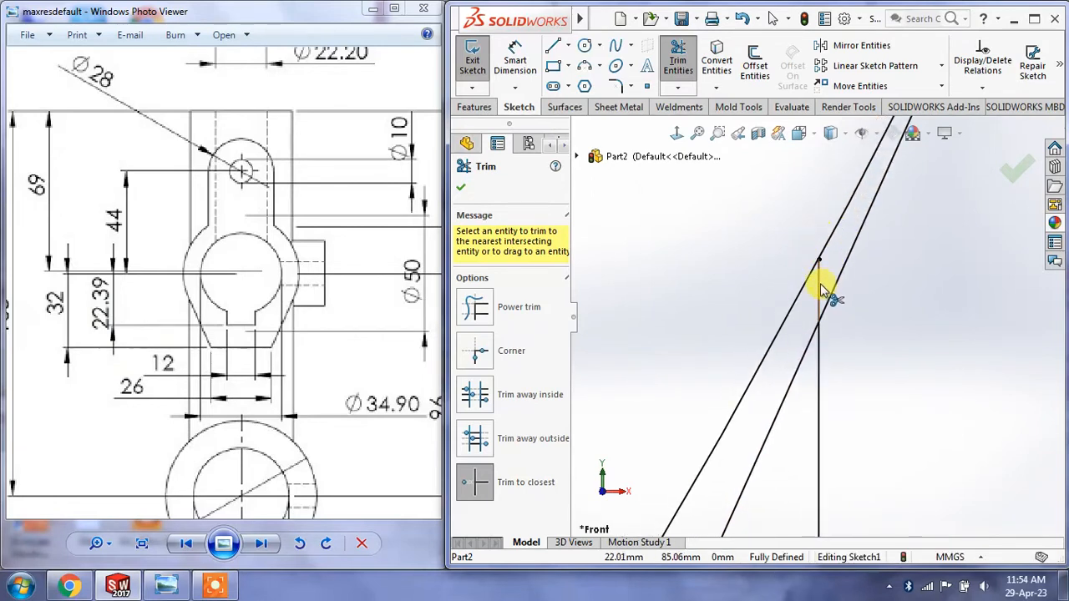
scroll(845, 300, up, 5)
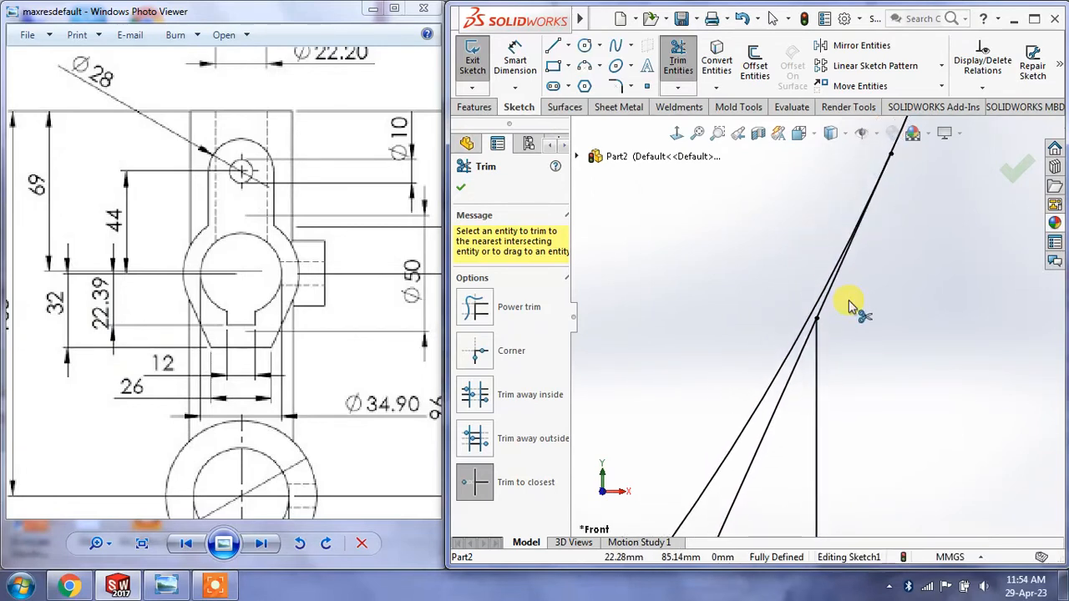
scroll(848, 302, up, 5)
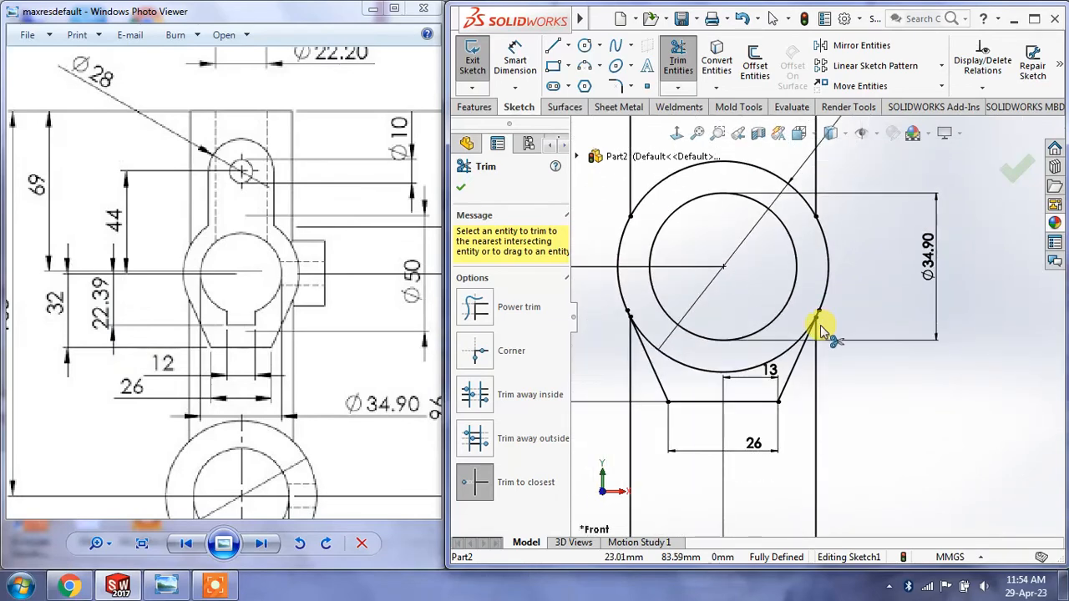
click(800, 352)
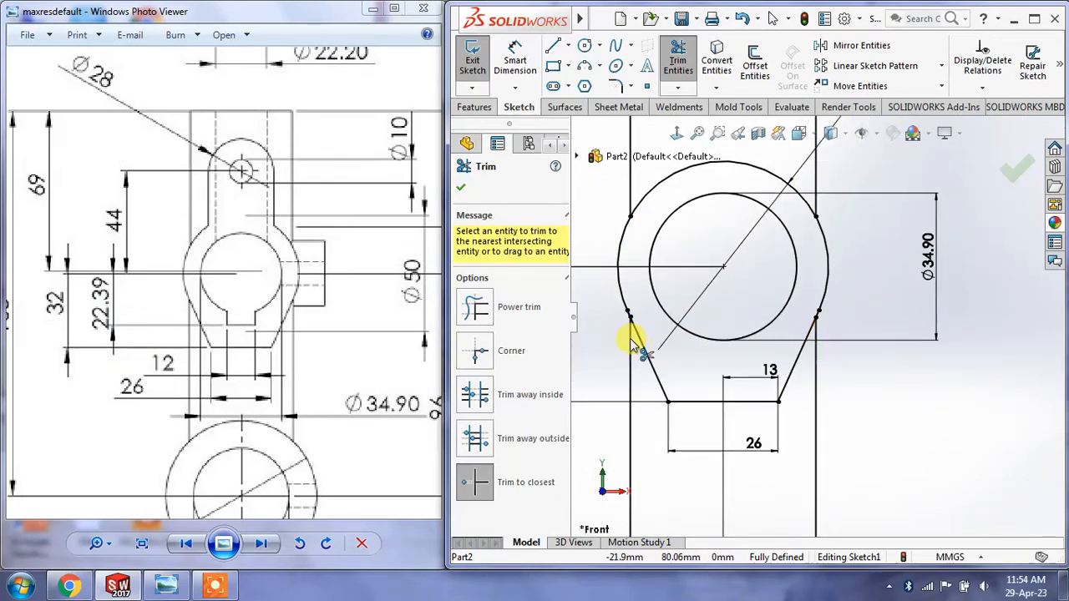
Step: Trim the leftover arc sliver and vertical line stub where the left side line meets the slanted line
scroll(632, 342, down, 10)
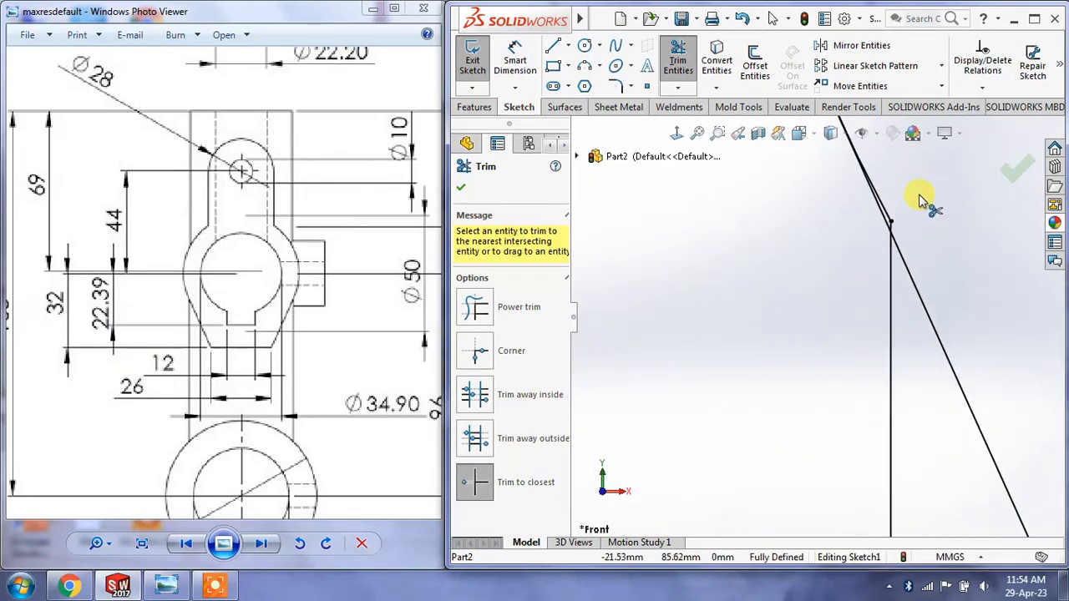
scroll(896, 232, up, 2)
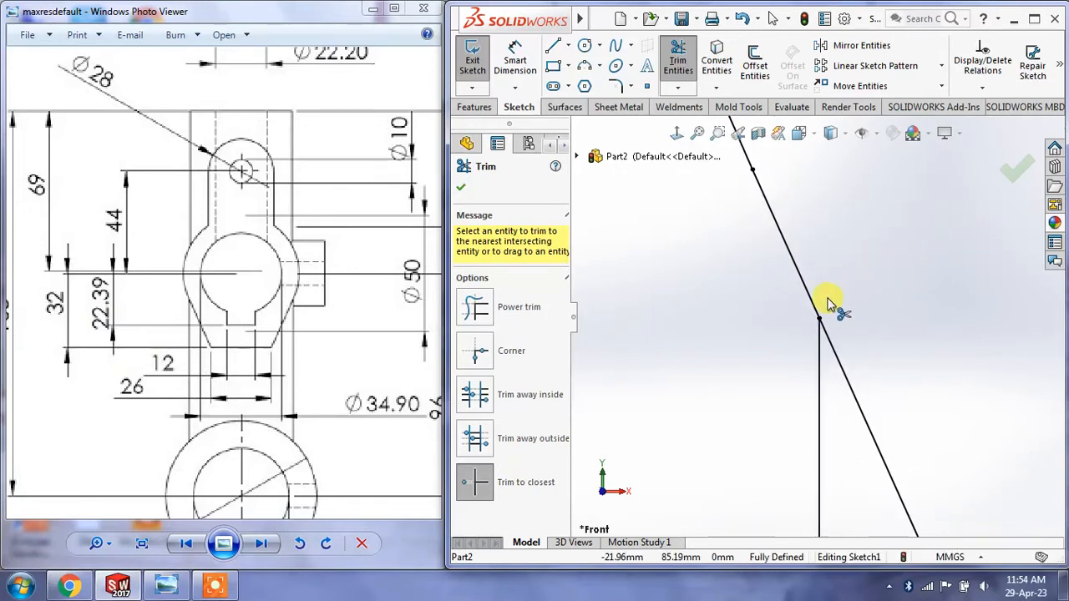
scroll(826, 293, up, 5)
scroll(827, 294, up, 6)
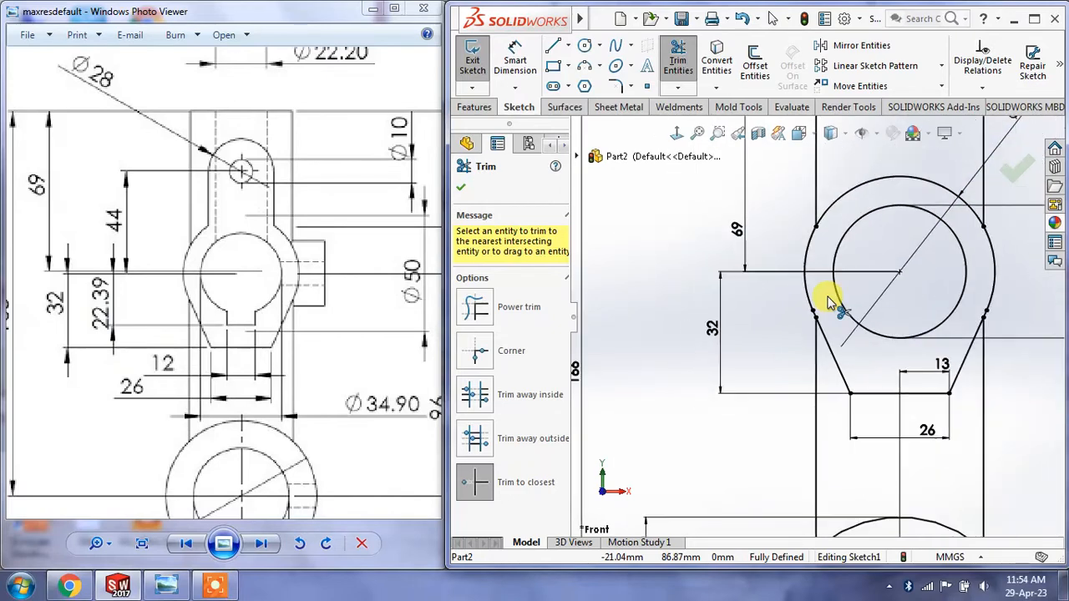
scroll(952, 299, down, 2)
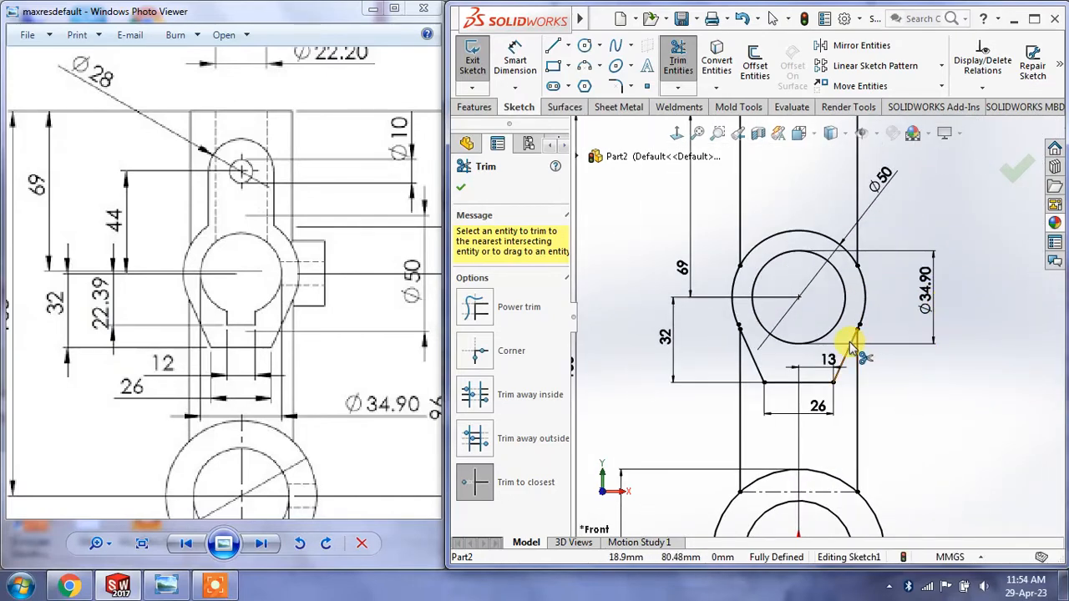
Step: Finish trimming and examine the reference drawing's front and side views for the dimensions of the features above the bore
right_click(919, 394)
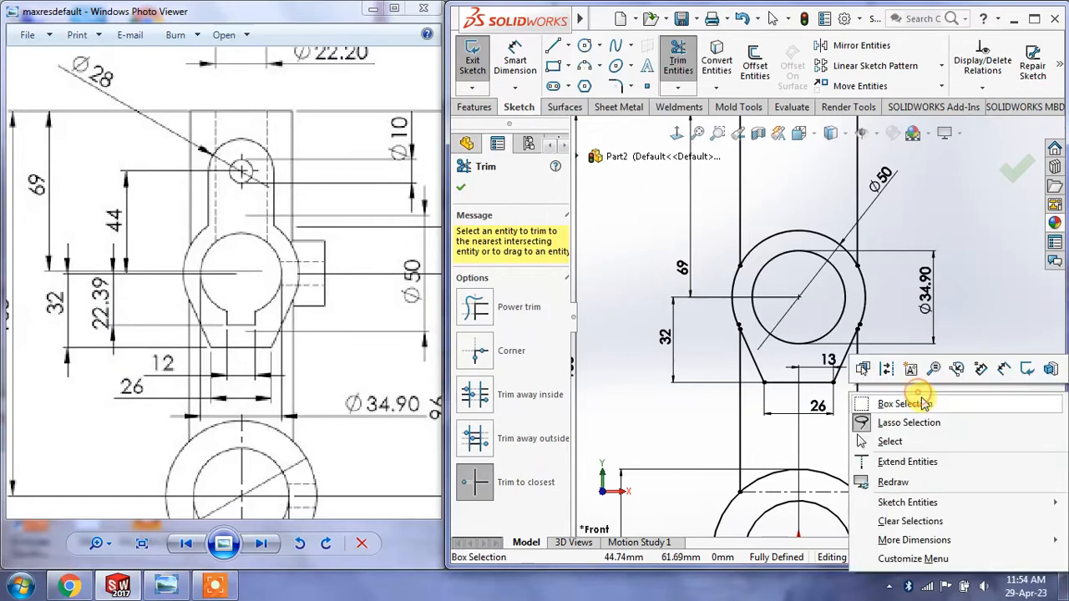
click(903, 443)
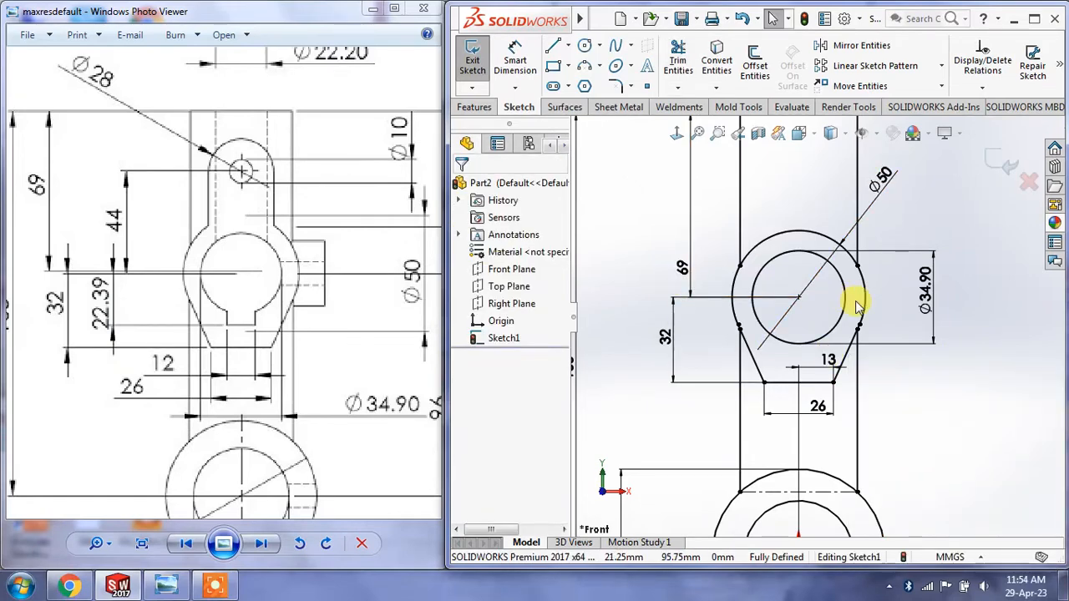
scroll(858, 305, up, 2)
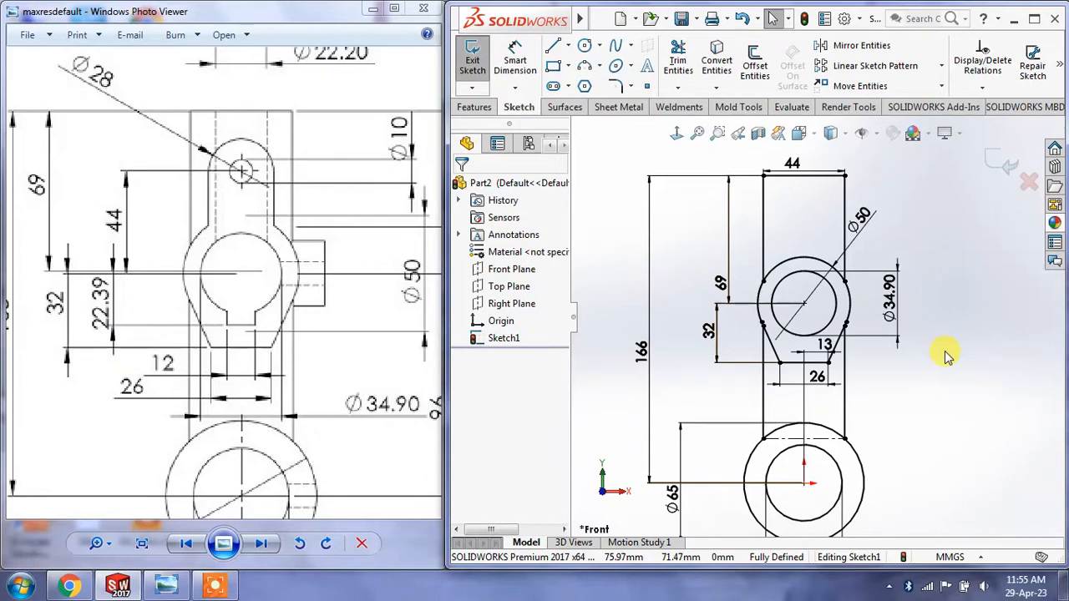
drag(368, 337, 134, 375)
mouse_move(410, 279)
mouse_down()
mouse_move(401, 391)
mouse_move(356, 434)
mouse_move(209, 329)
mouse_up()
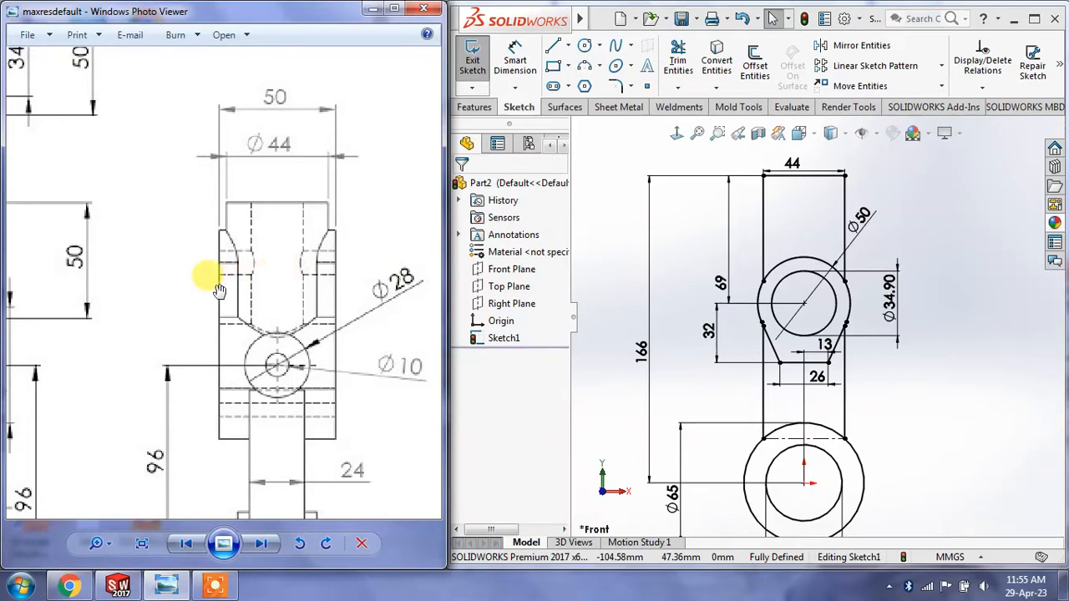
mouse_move(206, 276)
mouse_down()
mouse_move(356, 282)
mouse_move(392, 294)
mouse_move(260, 297)
mouse_up()
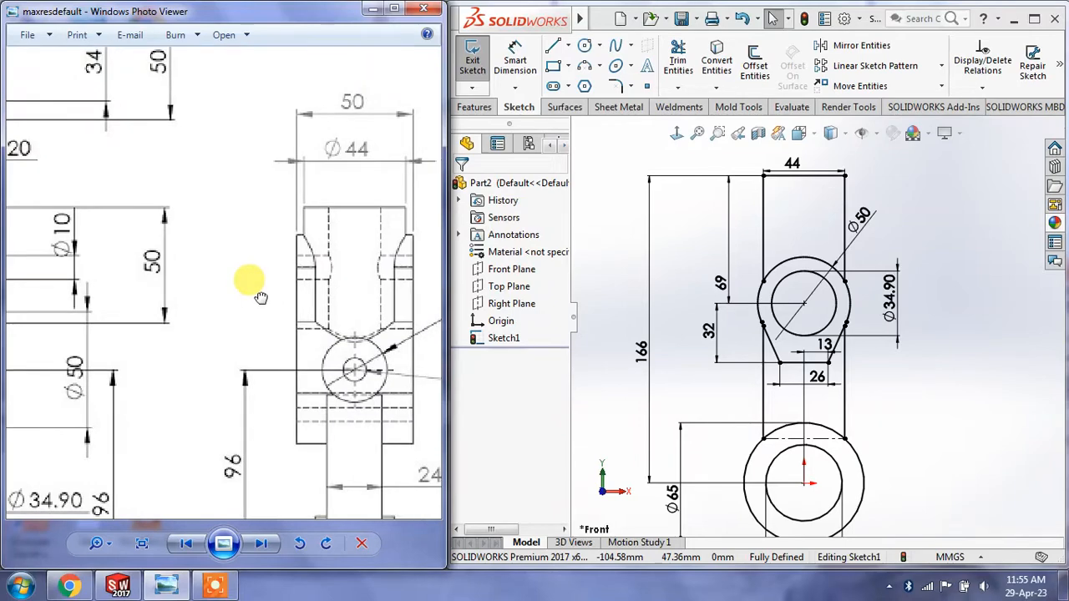
drag(284, 298, 413, 292)
drag(201, 289, 304, 289)
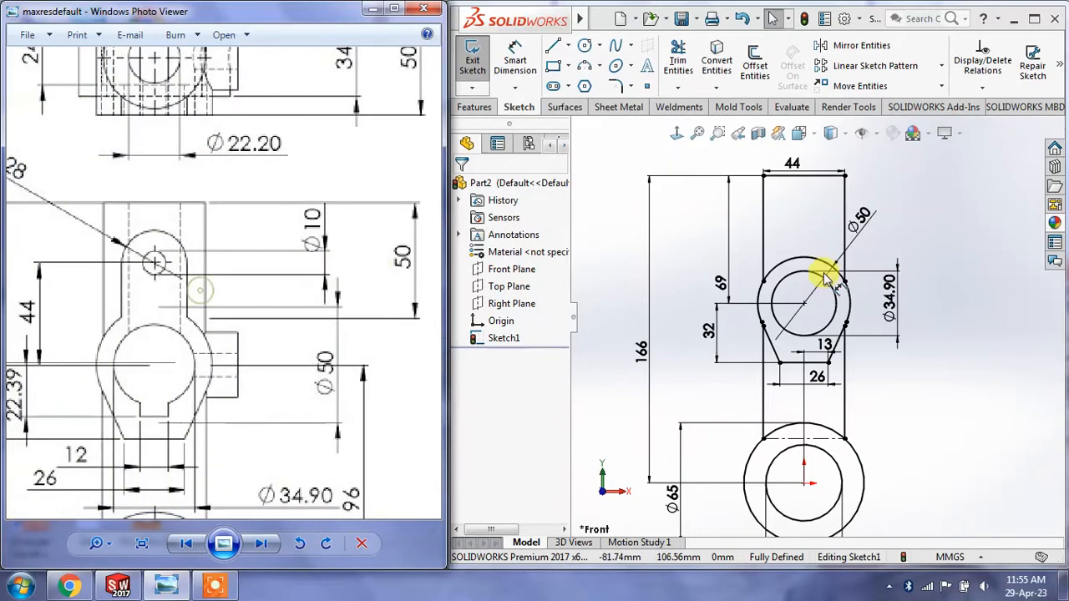
click(986, 219)
Step: Sketch a circle about 20 mm in diameter between the two upper side lines, centered above the bore
click(584, 45)
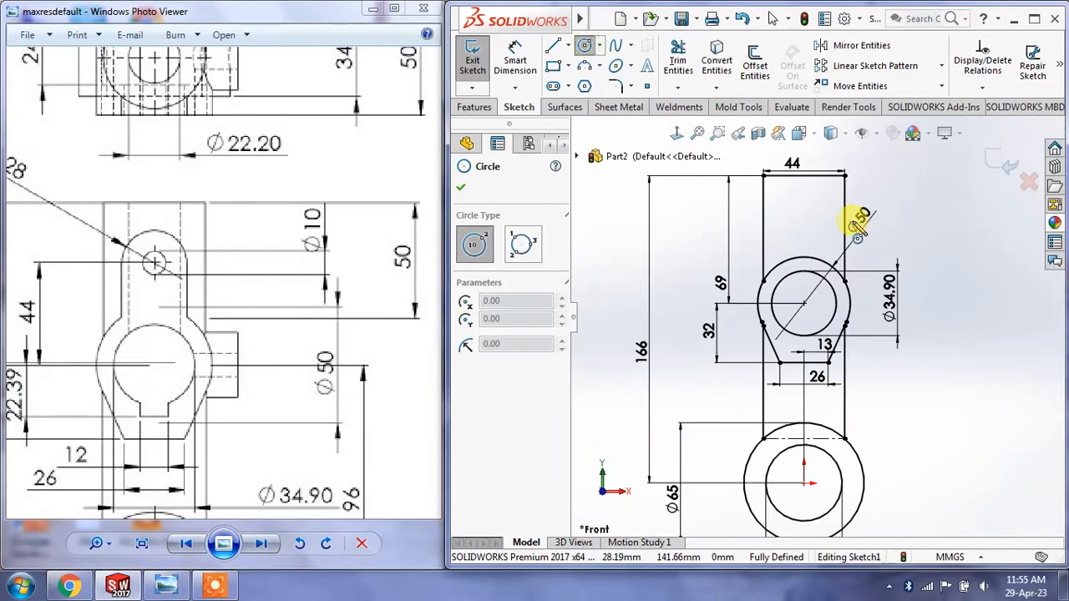
scroll(835, 217, down, 2)
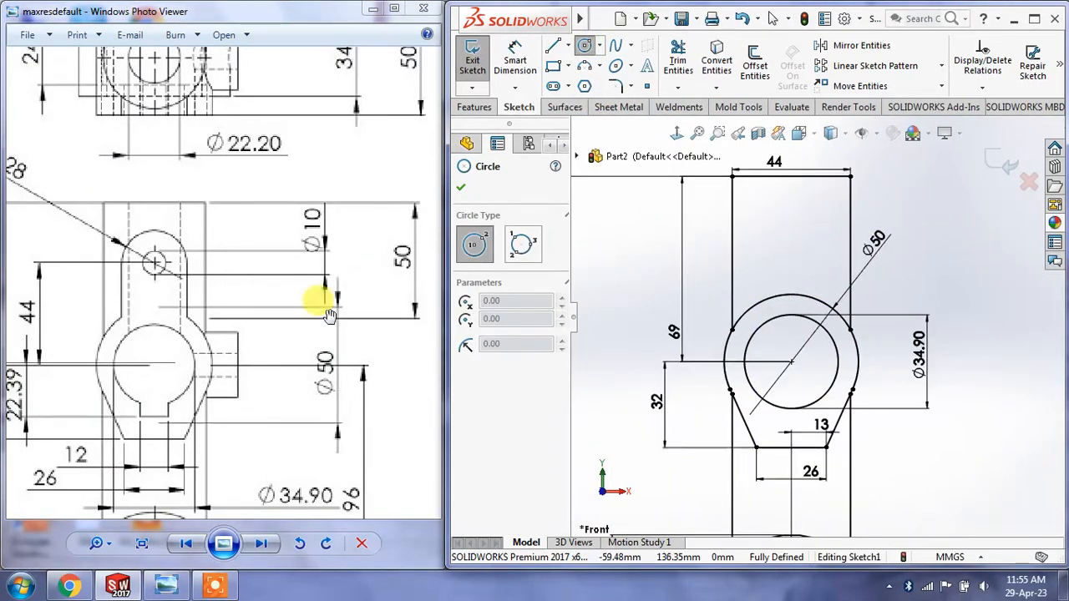
drag(151, 292, 216, 269)
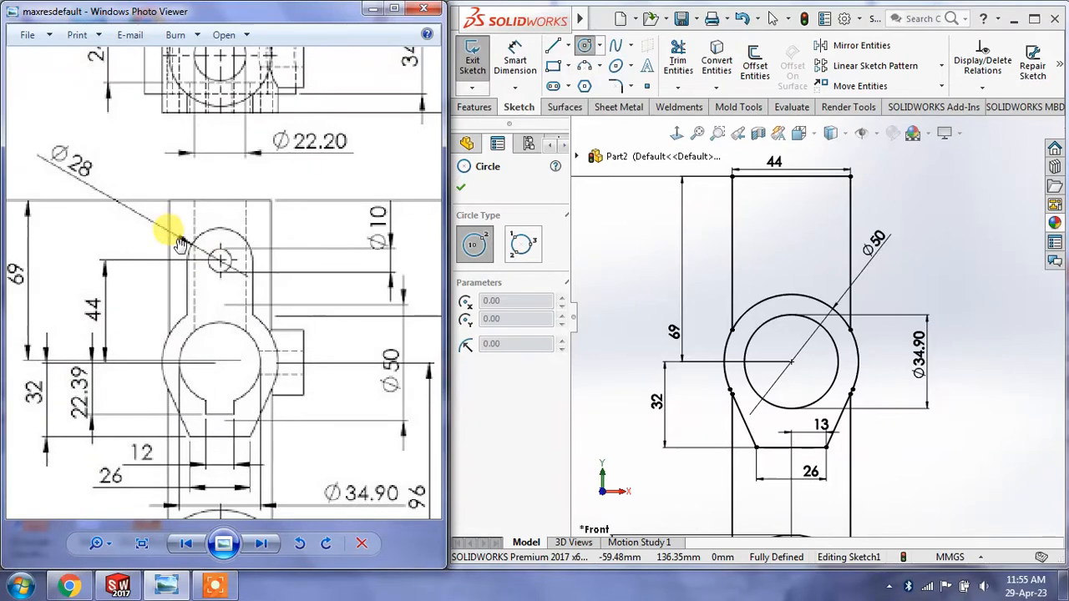
click(790, 227)
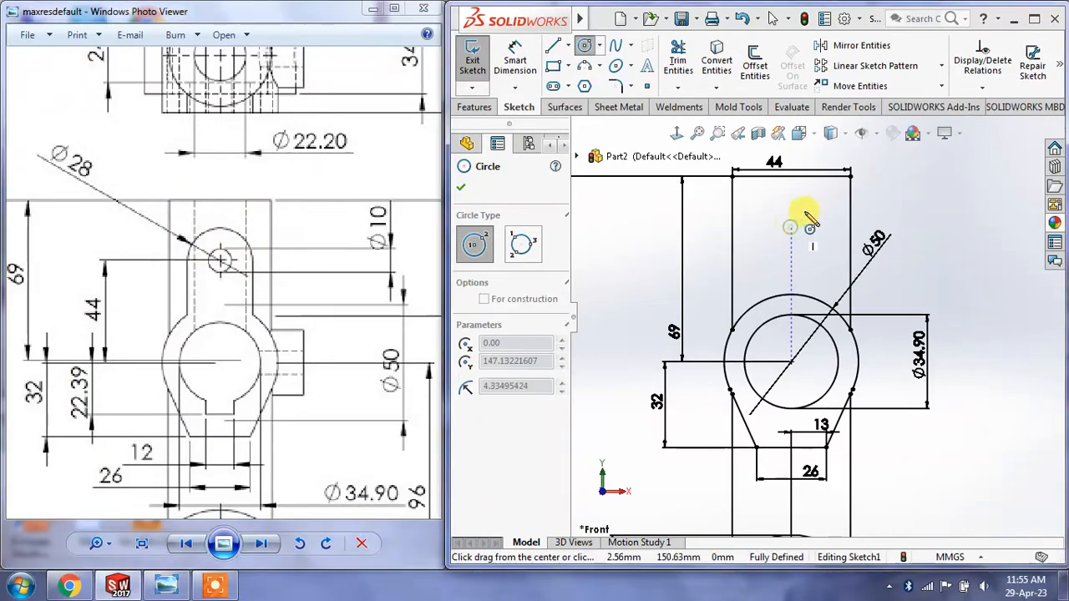
click(810, 212)
Step: Dimension the upper circle's diameter at 28 mm
click(514, 59)
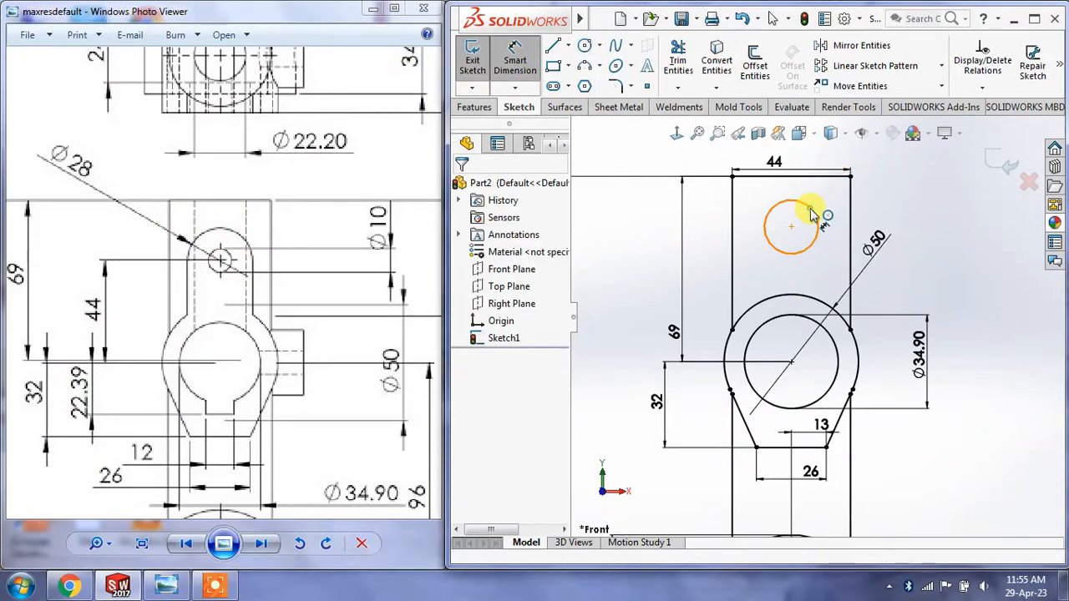
click(810, 213)
click(869, 210)
text(28)
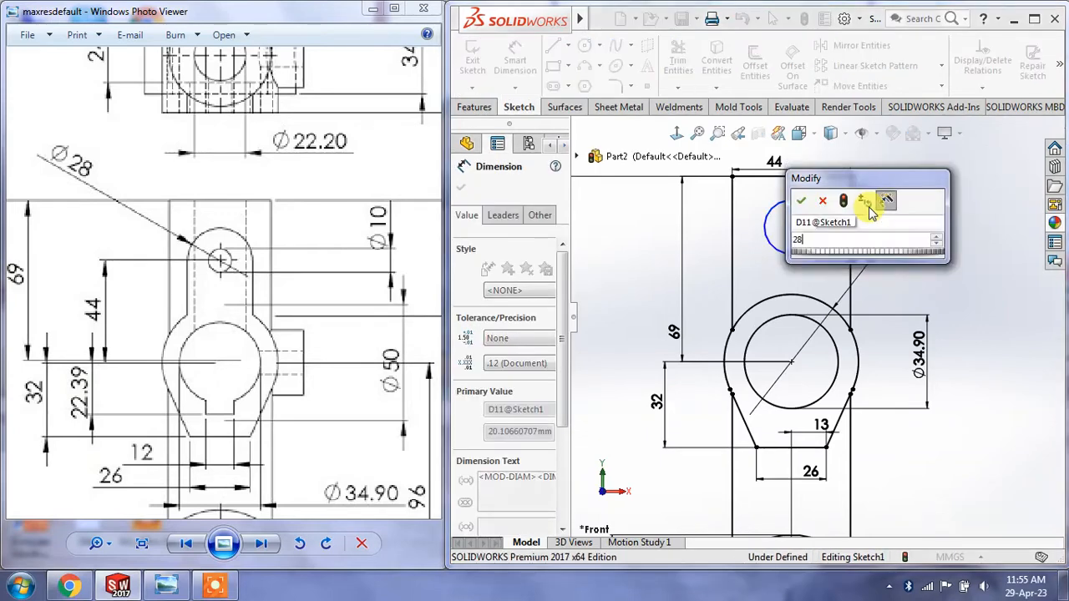
key(Return)
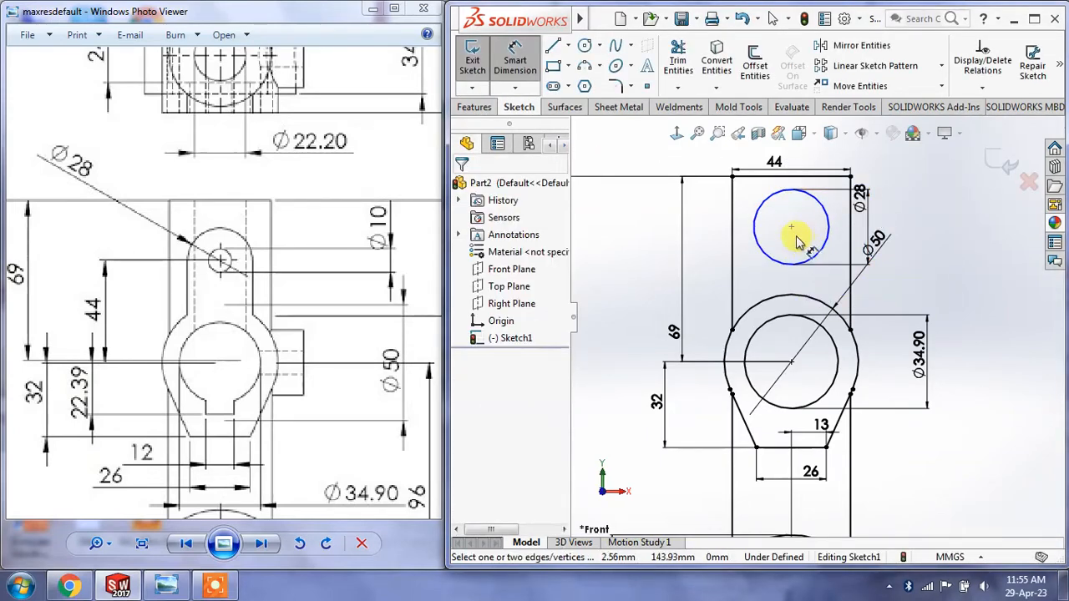
Step: Dimension the vertical distance between the centers of the 28 mm circle and the bore at 44 mm
click(794, 236)
click(789, 362)
click(708, 259)
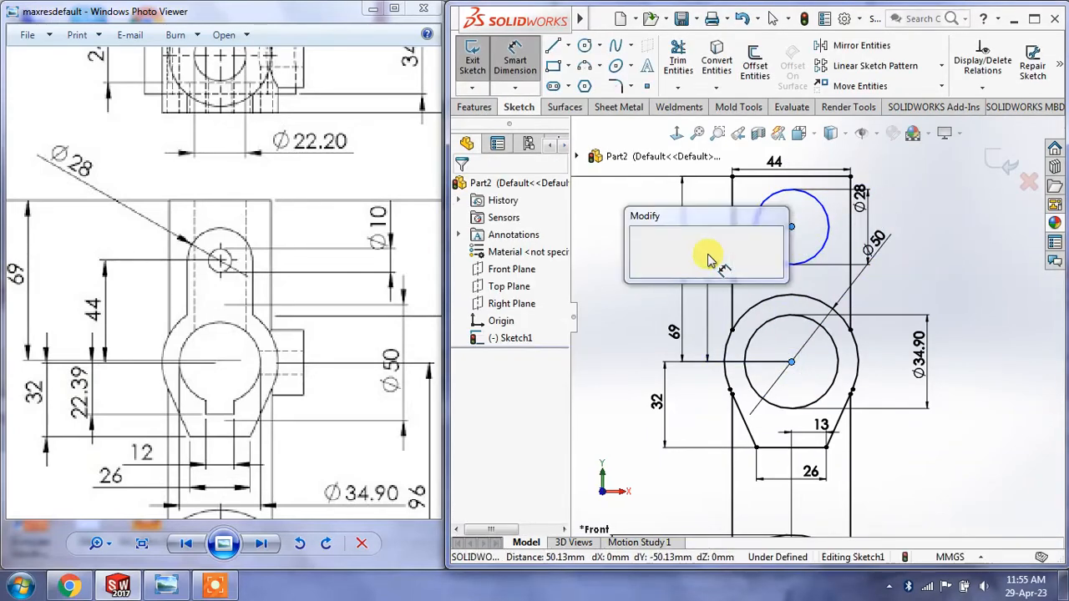
text(44)
key(Return)
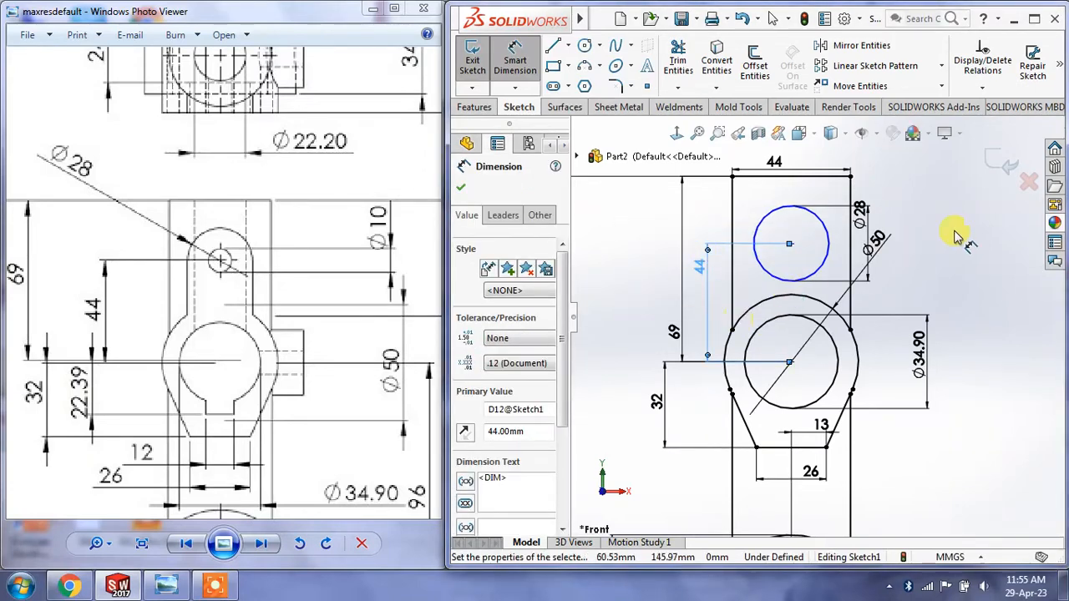
right_click(956, 236)
click(954, 278)
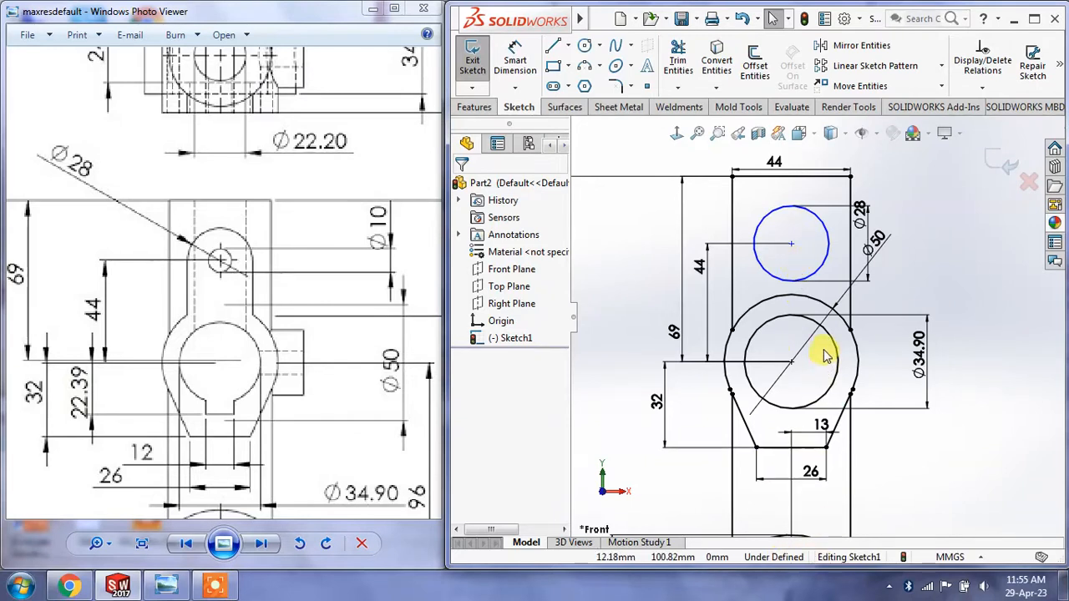
Step: Add a vertical relation between the 28 mm circle's center and the bore's center
click(791, 244)
ctrl+click(792, 364)
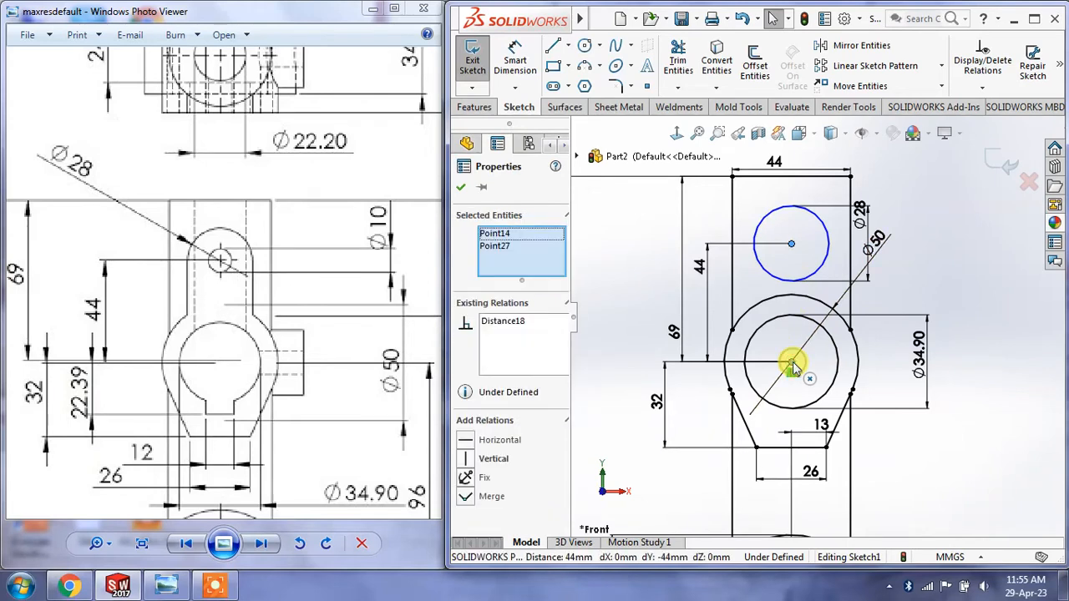
click(488, 458)
click(462, 189)
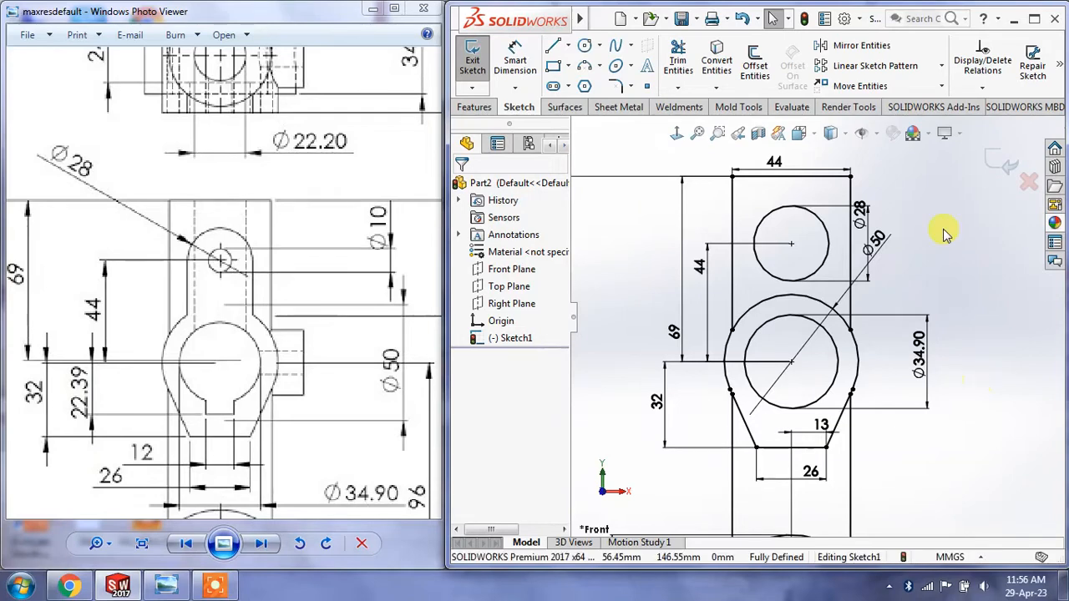
Step: Sketch a nearly vertical line from the right side of the 28 mm circle down past the 50 mm arc
click(552, 45)
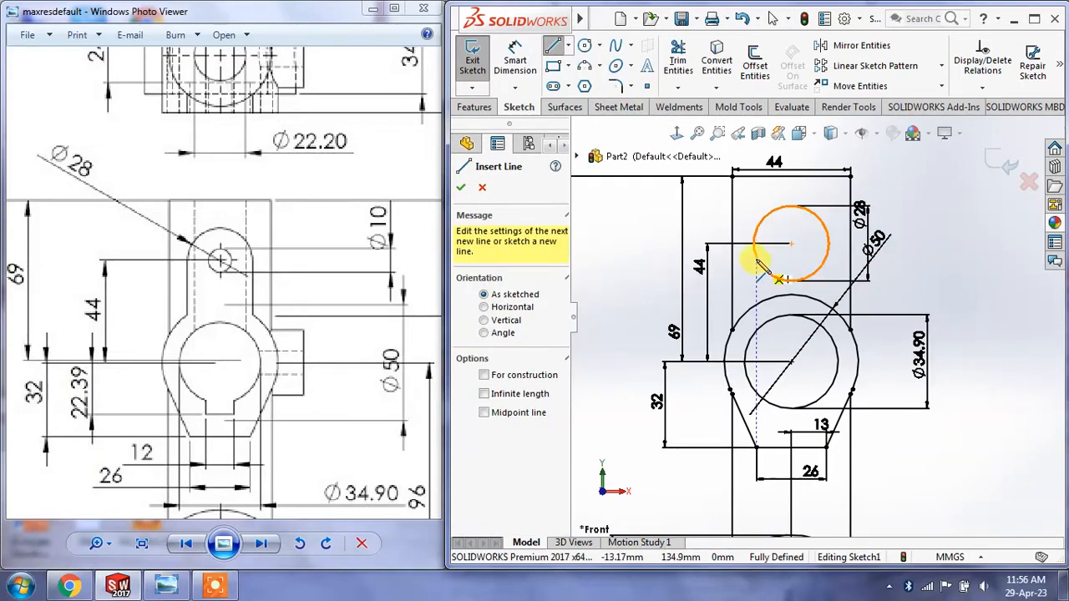
click(758, 224)
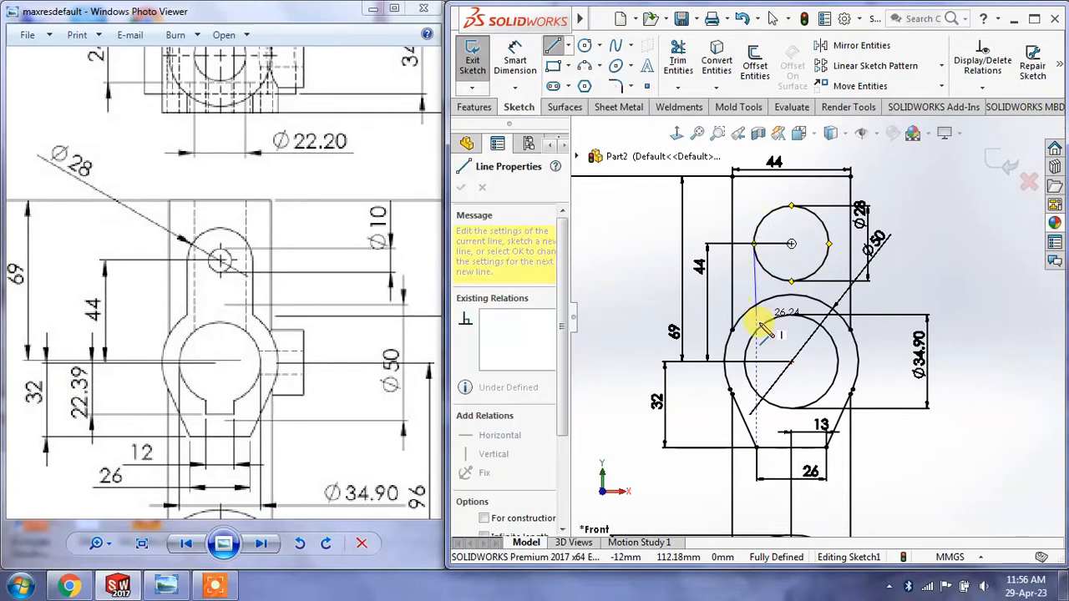
scroll(747, 250, down, 6)
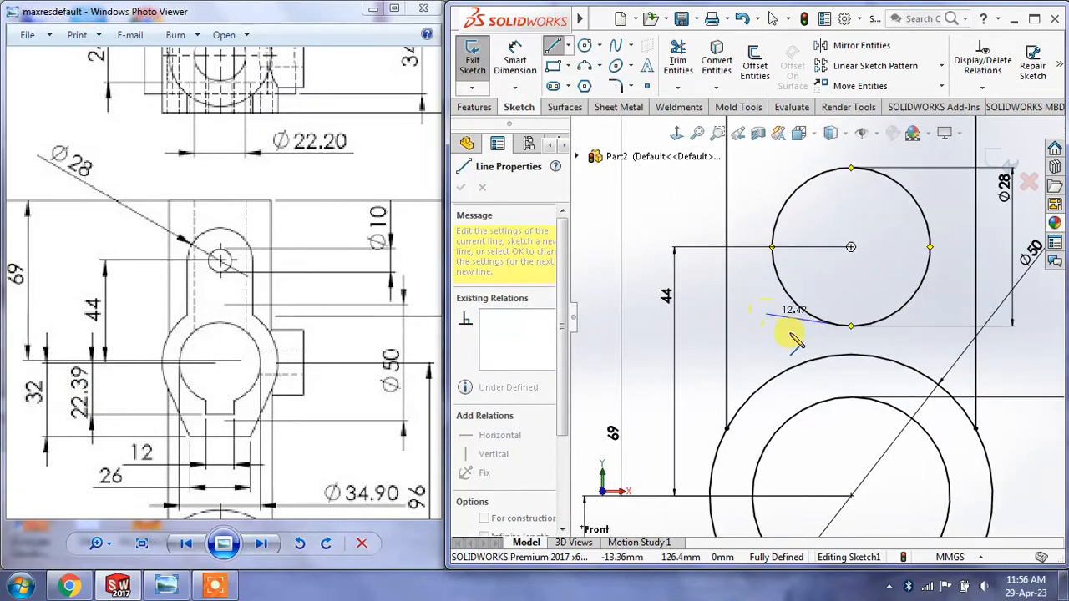
click(925, 393)
right_click(925, 393)
click(912, 342)
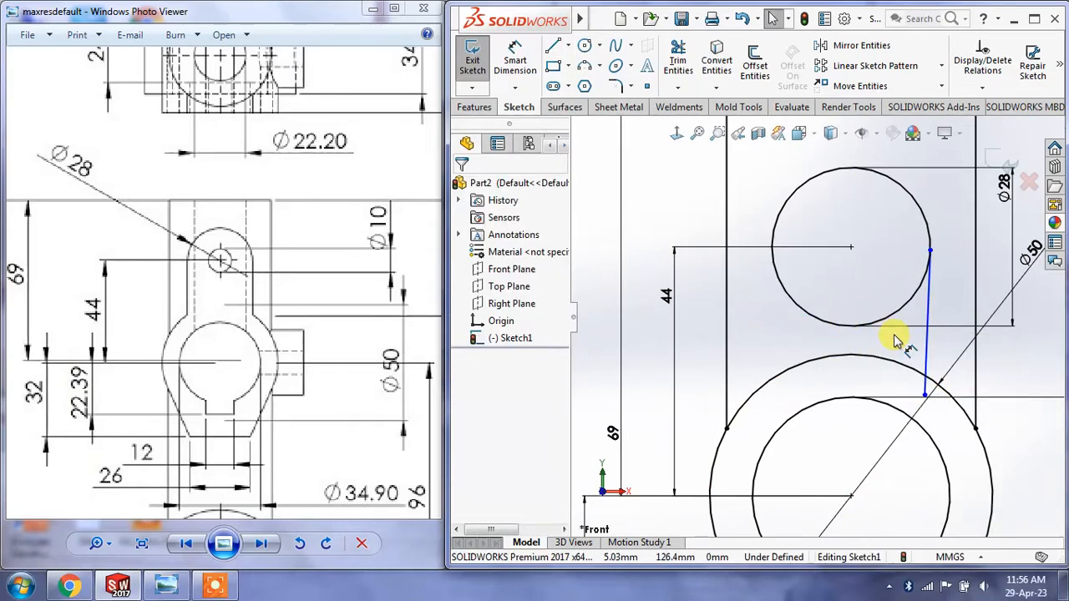
Step: Sketch a matching nearly vertical line from the left side of the 28 mm circle down past the 50 mm arc
click(553, 45)
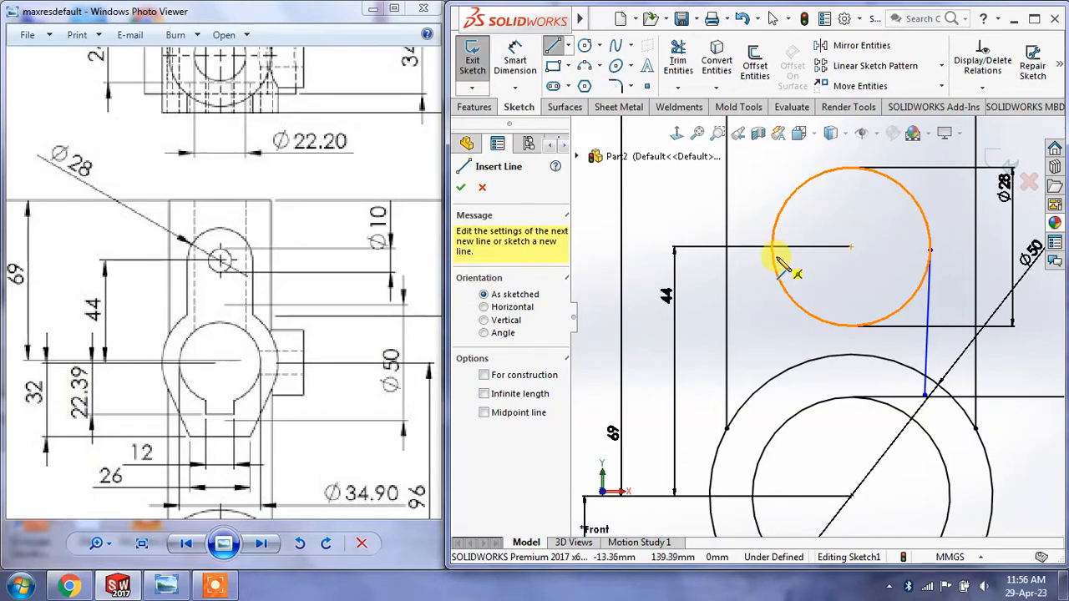
click(773, 256)
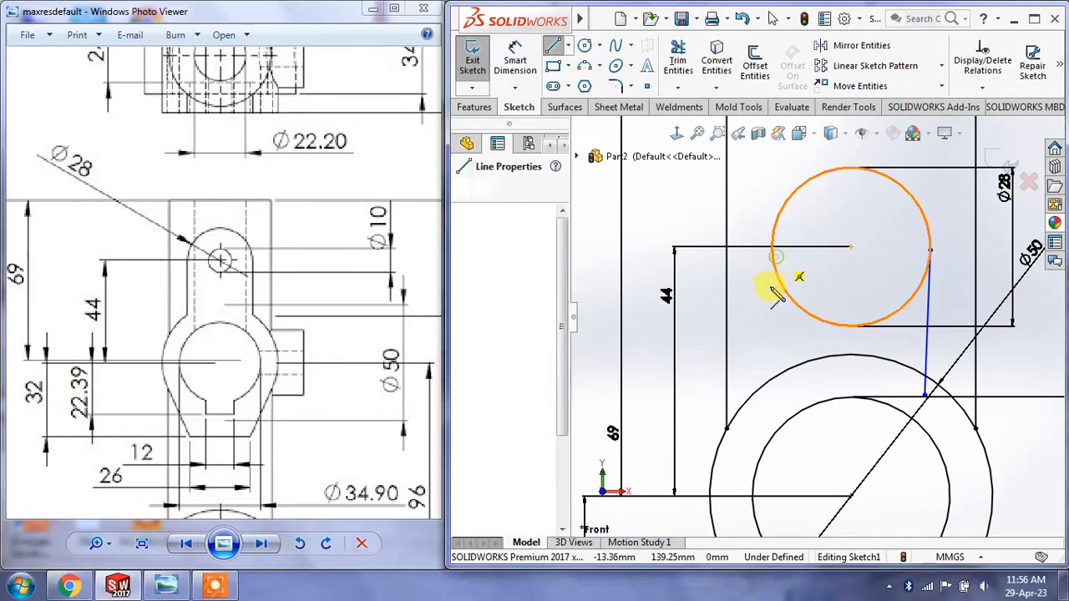
click(777, 399)
right_click(778, 399)
click(787, 410)
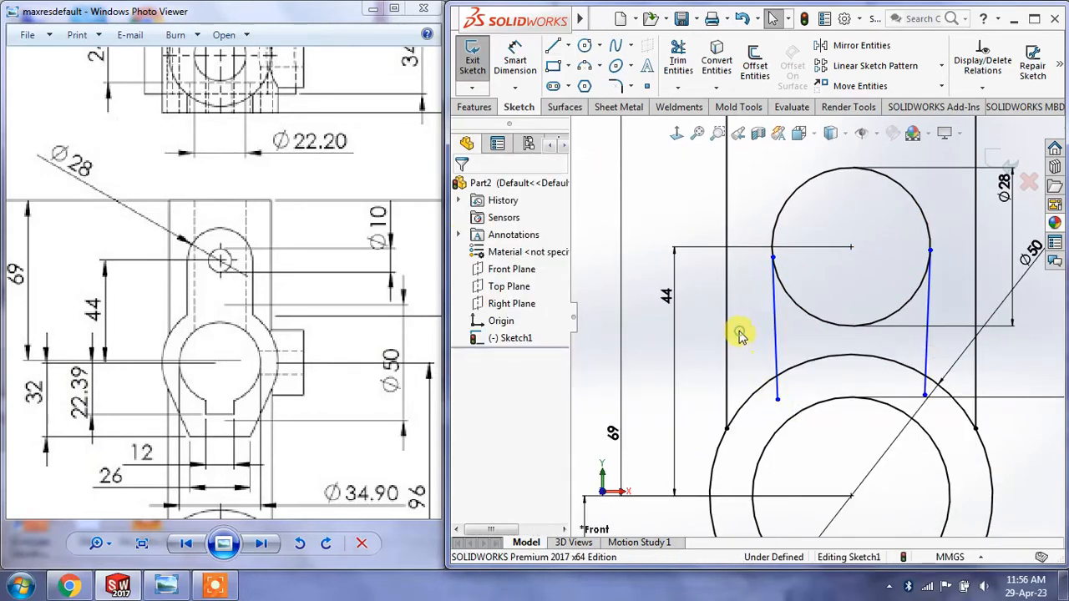
Step: Add a tangent relation between the 28 mm circle and the left line
scroll(793, 271, down, 4)
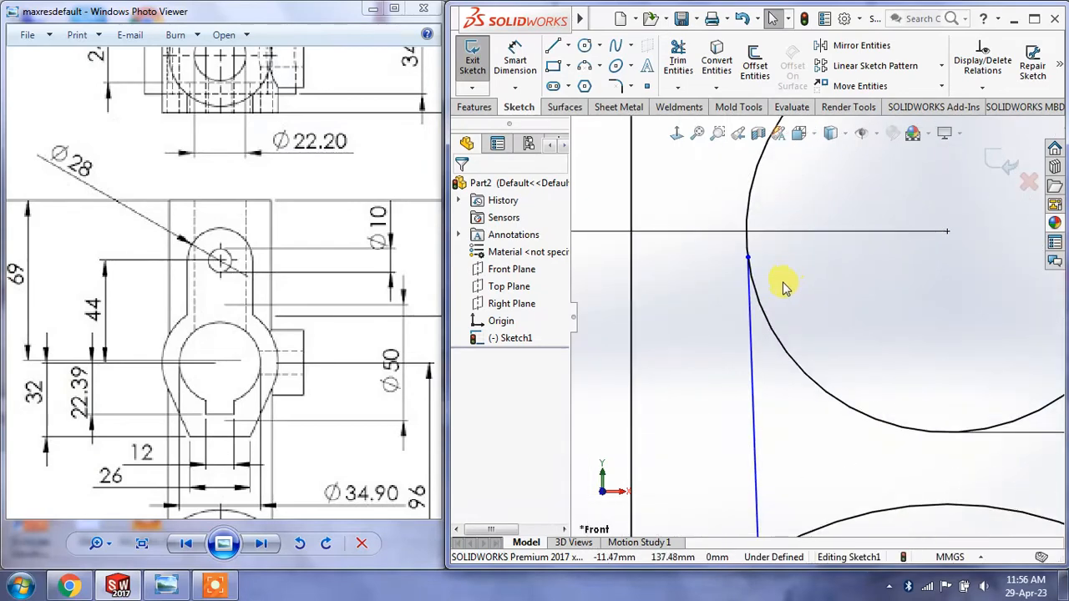
click(762, 299)
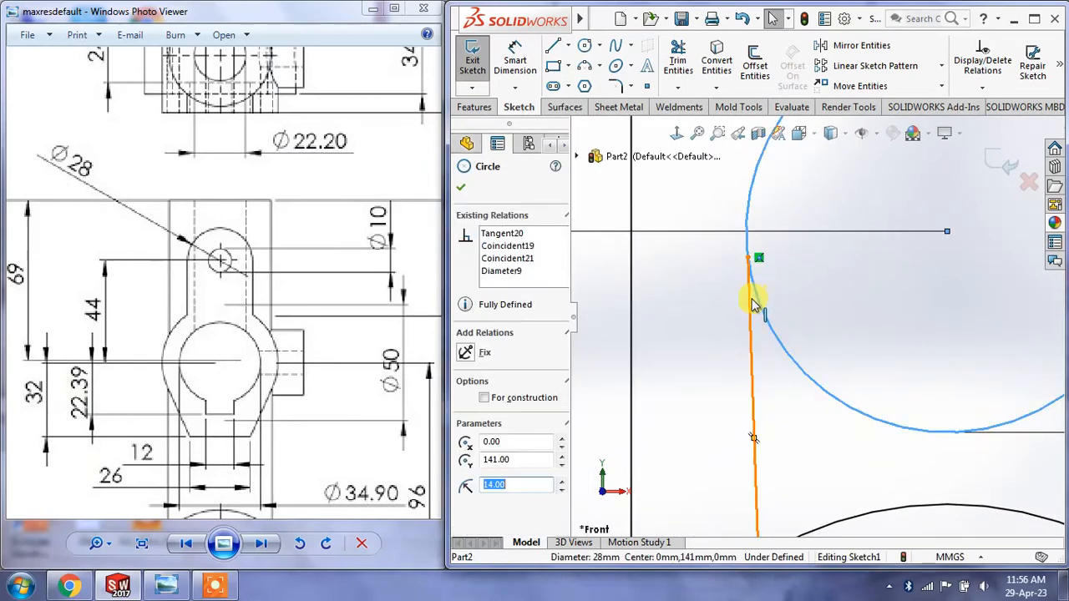
ctrl+click(753, 298)
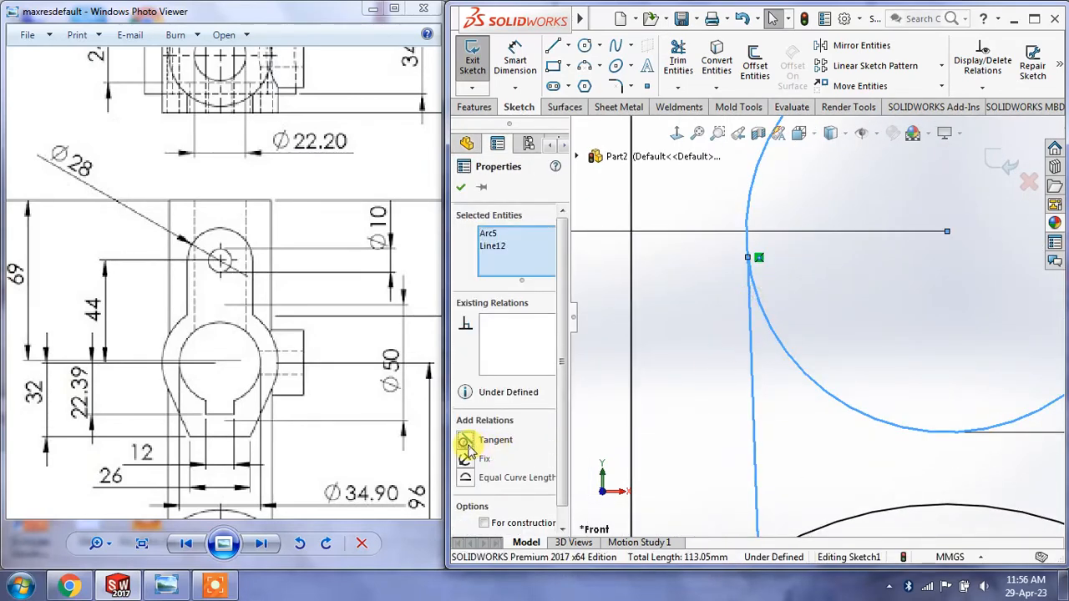
click(468, 441)
click(463, 189)
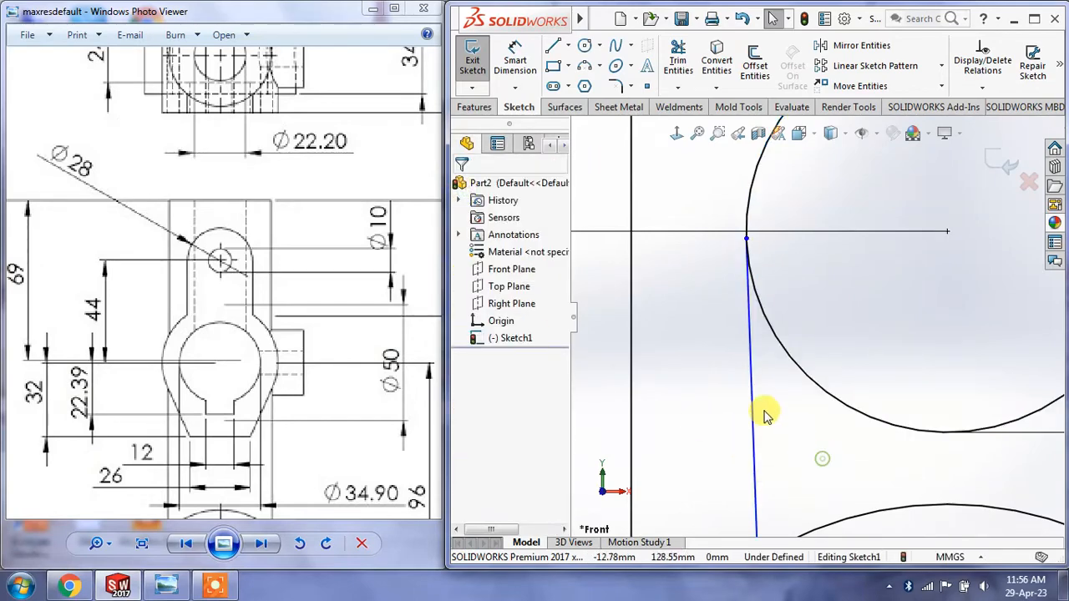
Step: Try to add a tangent relation between the 28 mm circle and the right line
scroll(766, 410, up, 3)
scroll(961, 312, down, 2)
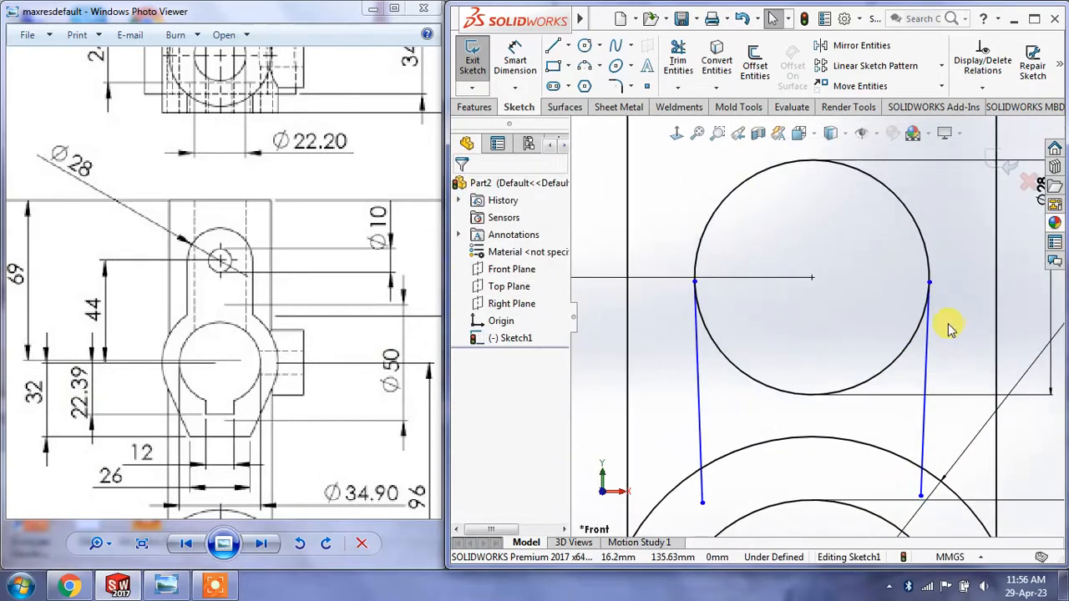
click(924, 327)
click(875, 343)
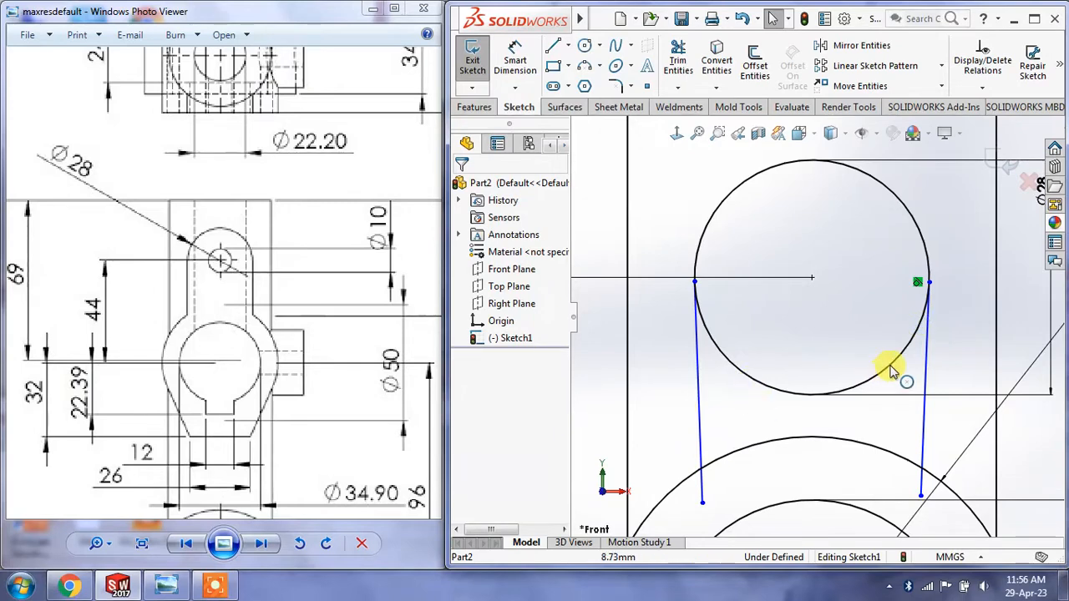
click(900, 354)
ctrl+click(927, 358)
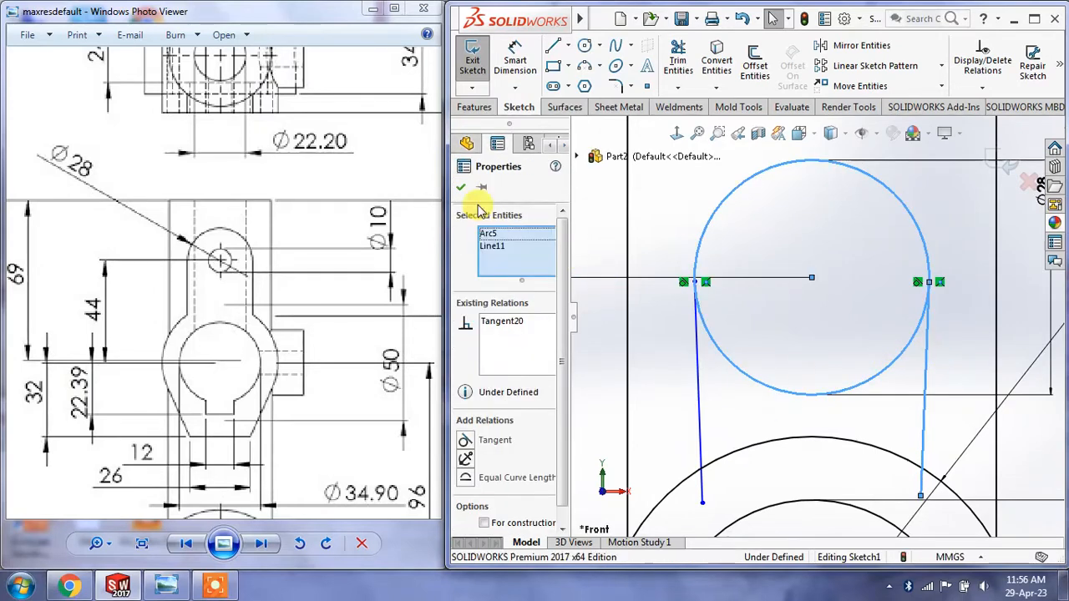
click(465, 442)
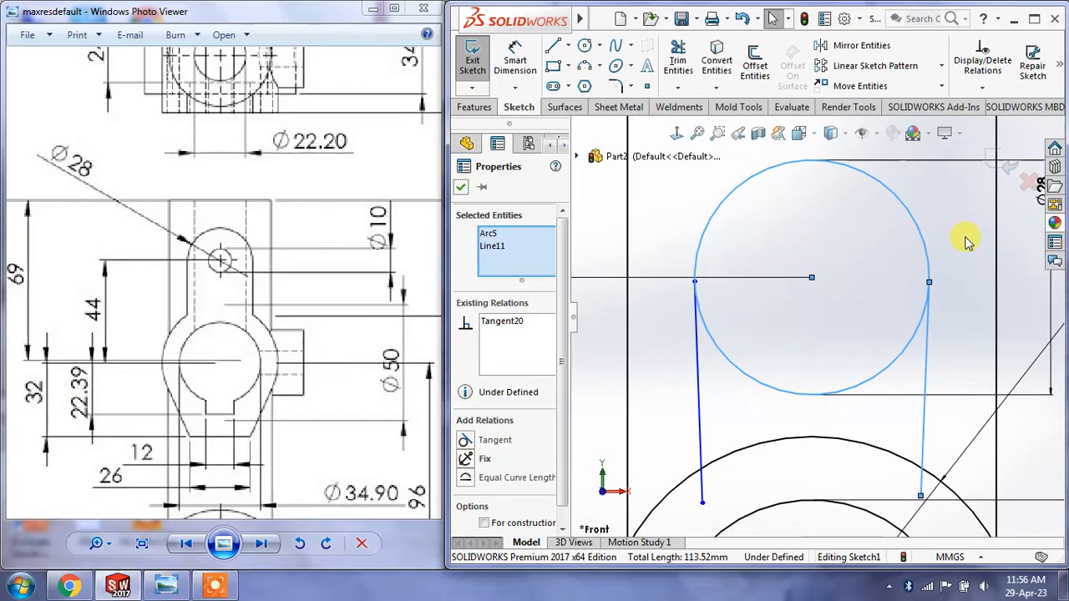
click(461, 187)
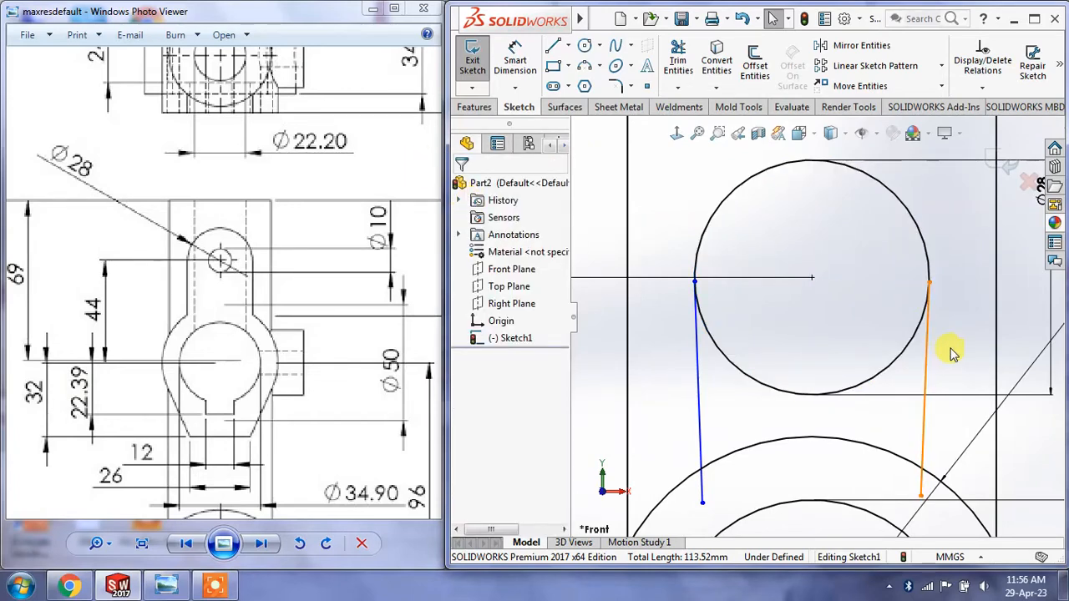
Step: Make both side lines running down from the 28 mm circle vertical
click(697, 405)
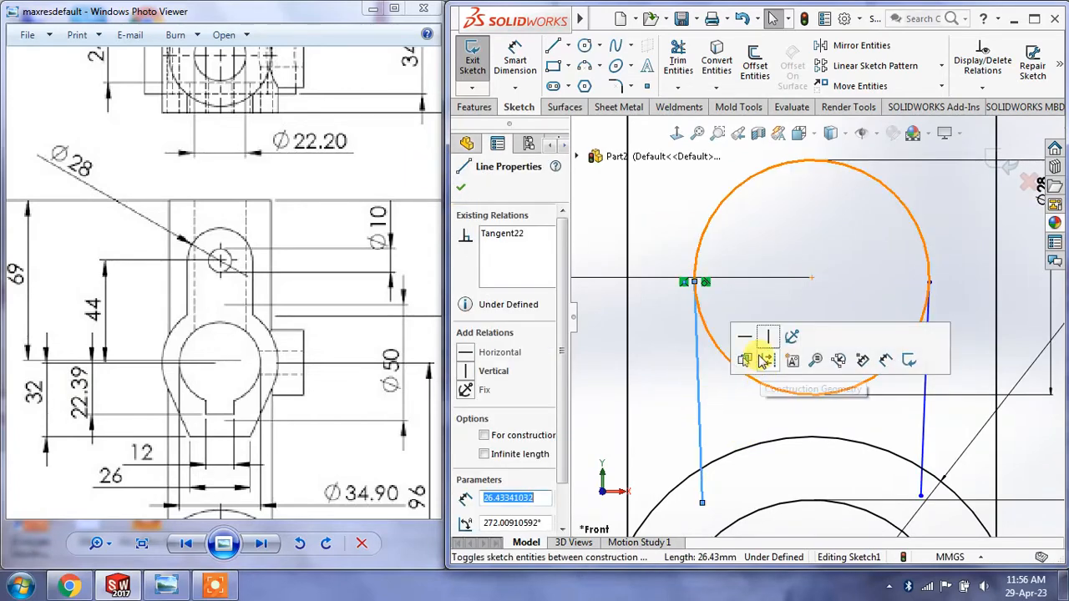
click(660, 391)
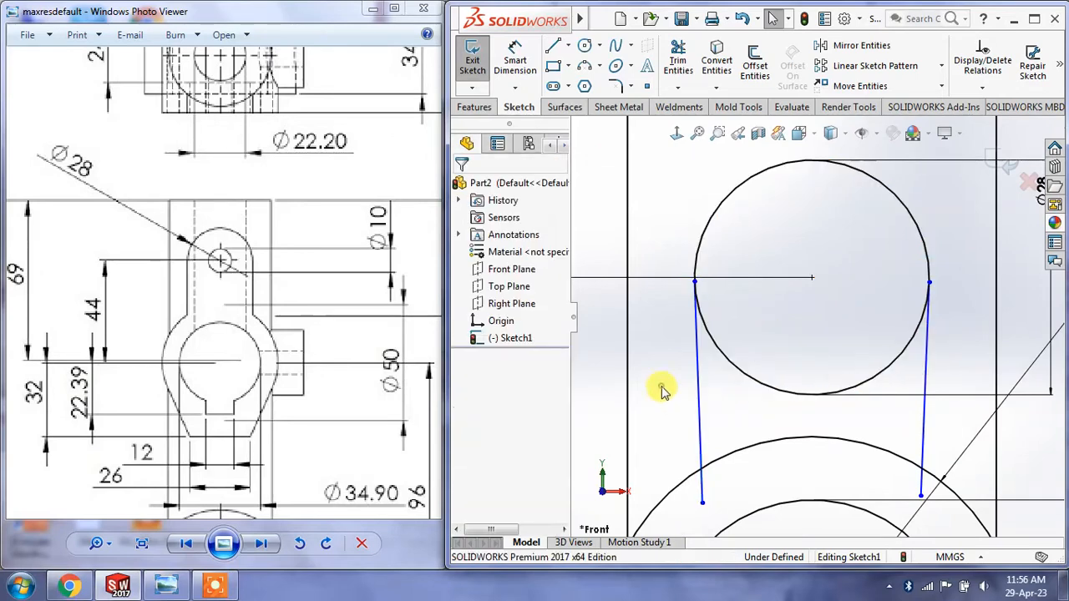
click(703, 407)
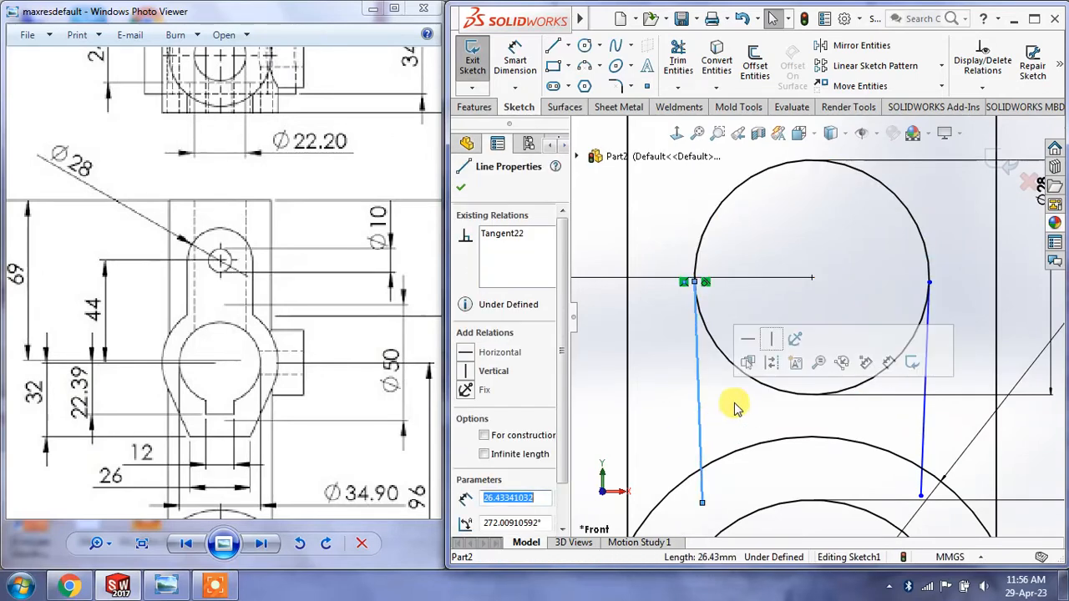
click(770, 342)
click(826, 418)
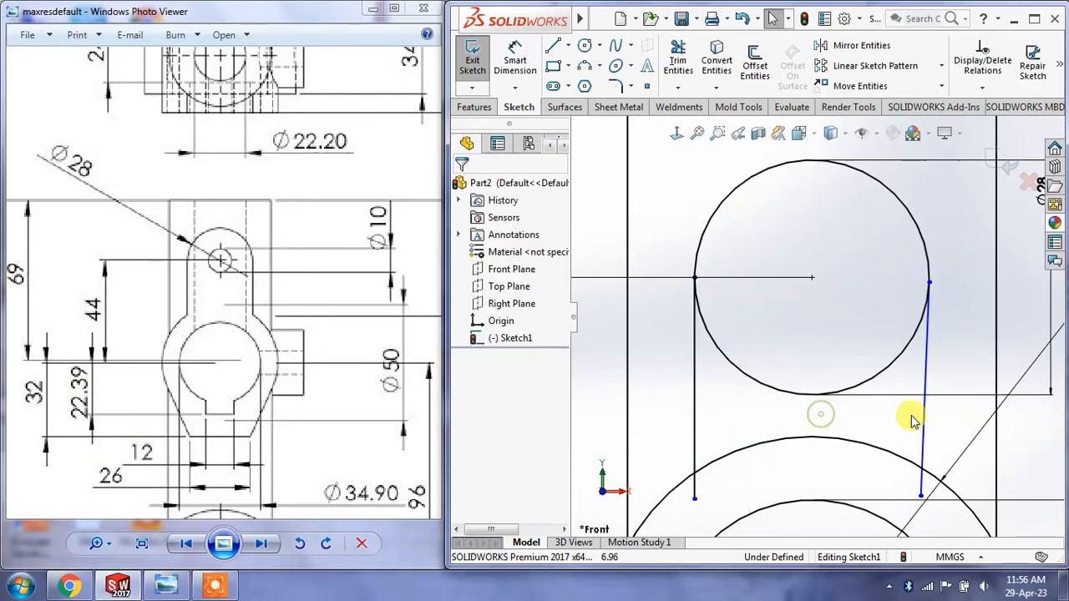
click(925, 413)
click(887, 337)
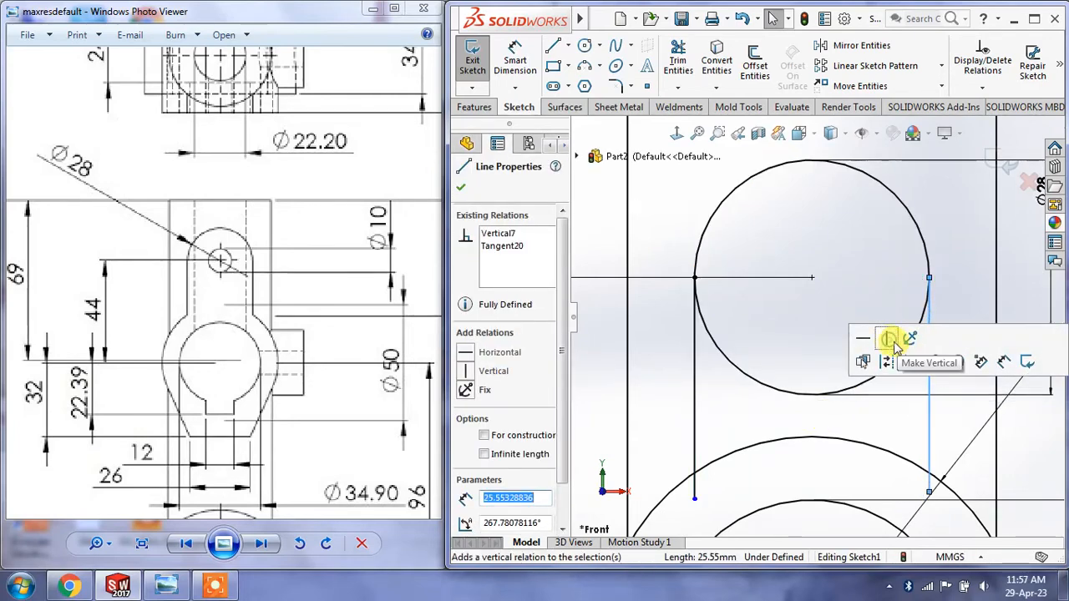
click(957, 318)
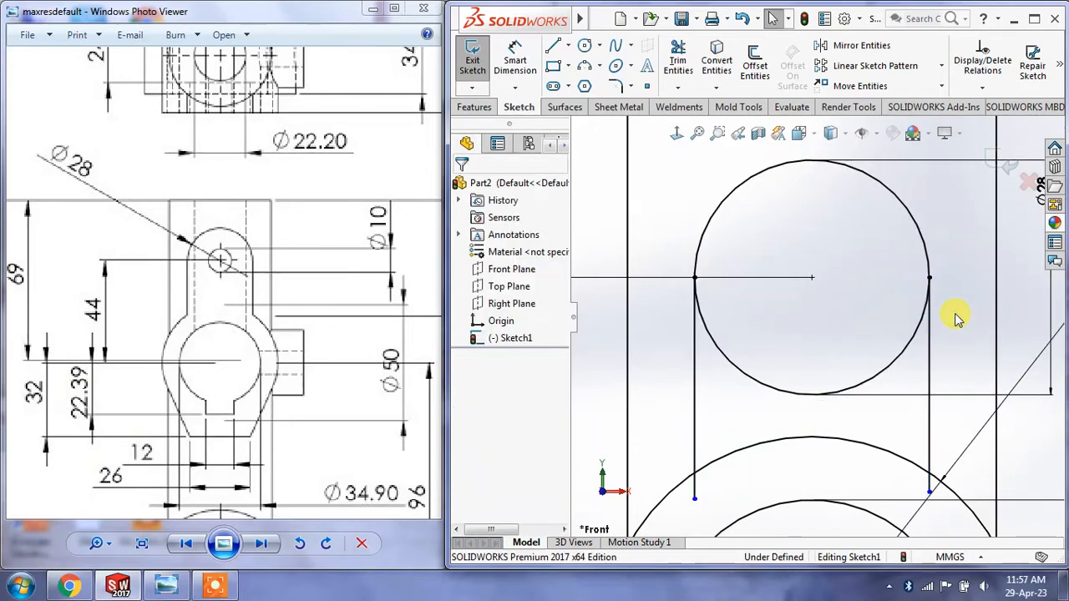
Step: Trim the lower ends of both vertical side lines back to the 50 mm arc
click(678, 58)
drag(694, 489, 931, 492)
click(930, 493)
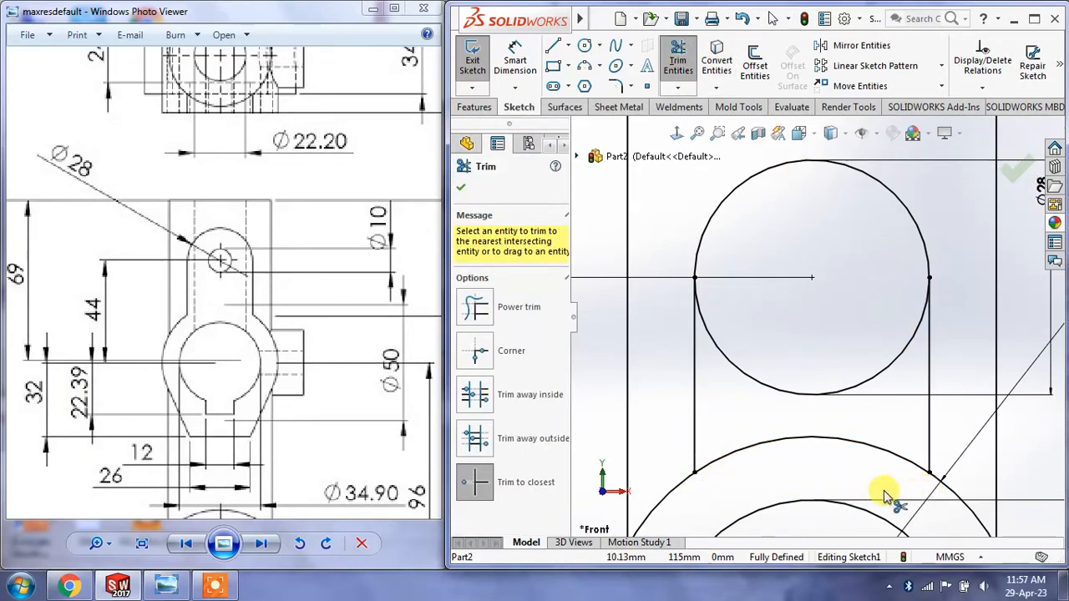
Step: Trim away the lower half of the 28 mm circle and the 50 mm arc between the two side lines
scroll(808, 456, up, 2)
scroll(808, 456, up, 3)
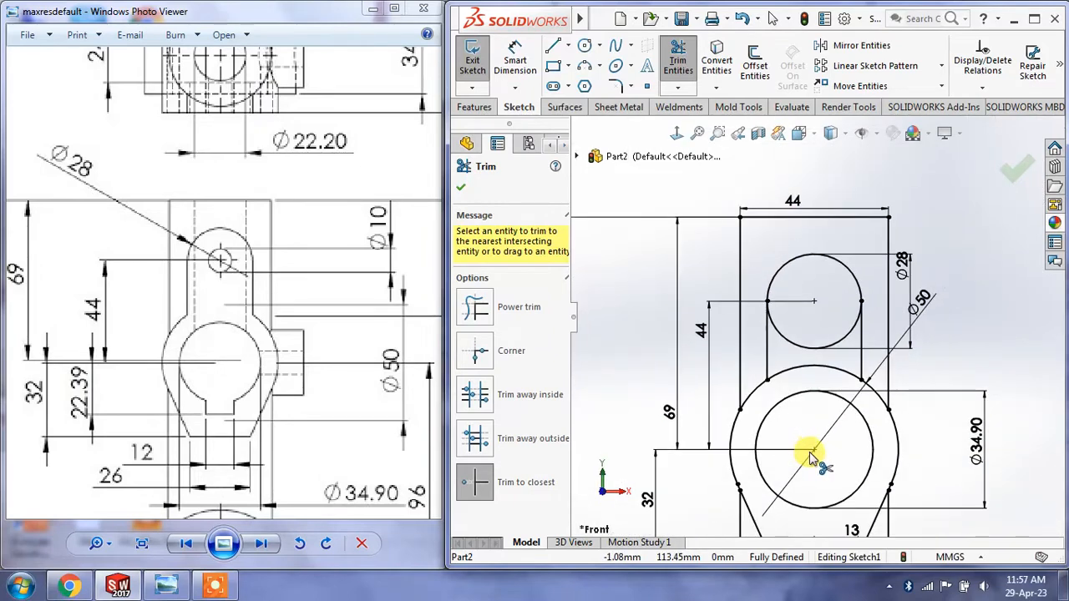
scroll(811, 342, down, 2)
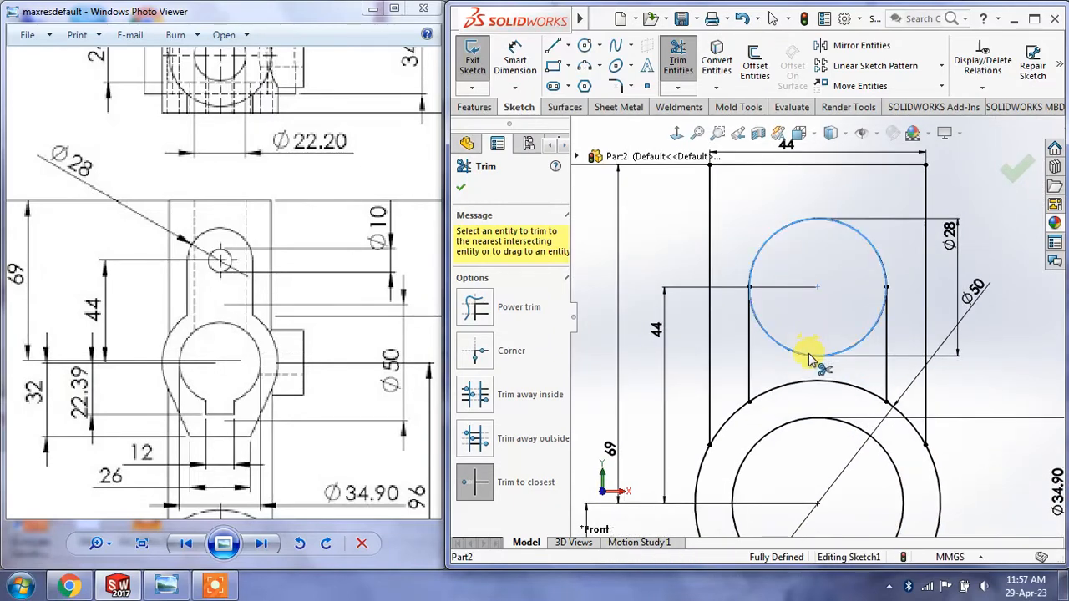
click(811, 356)
click(812, 384)
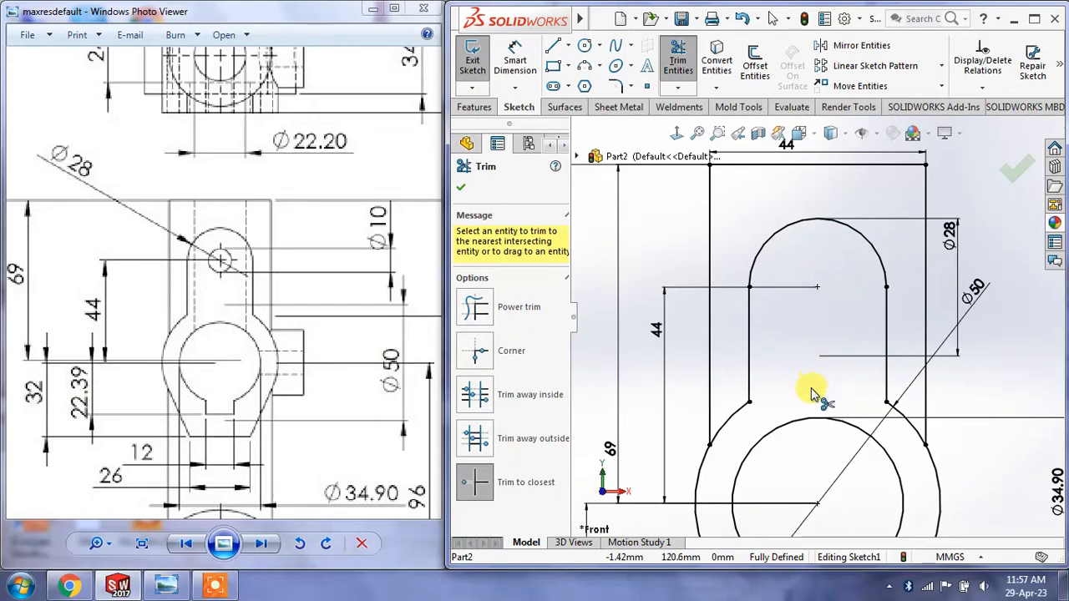
scroll(812, 393, up, 2)
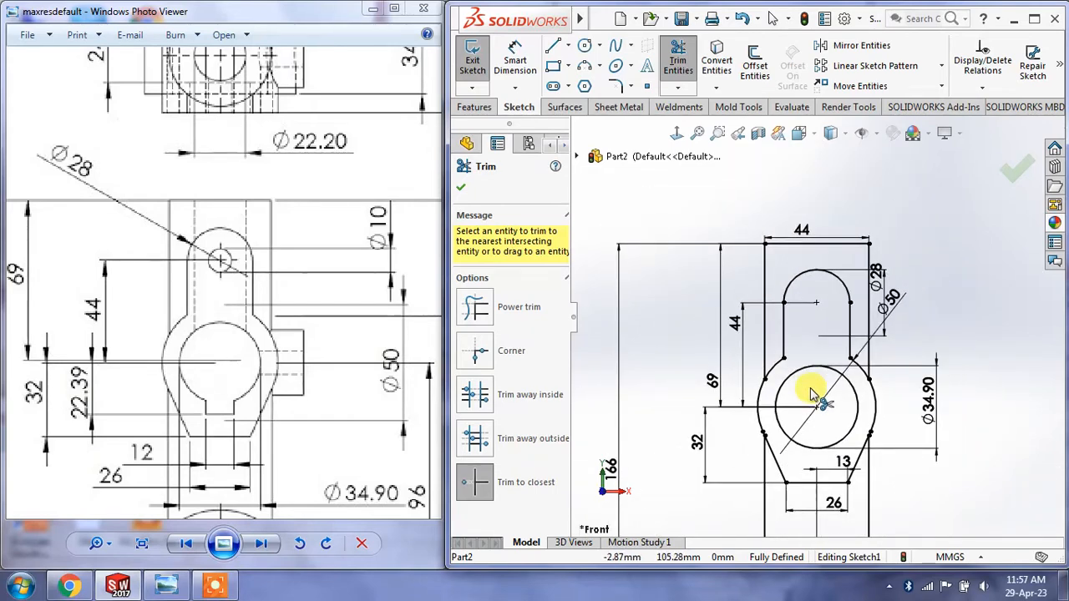
click(463, 190)
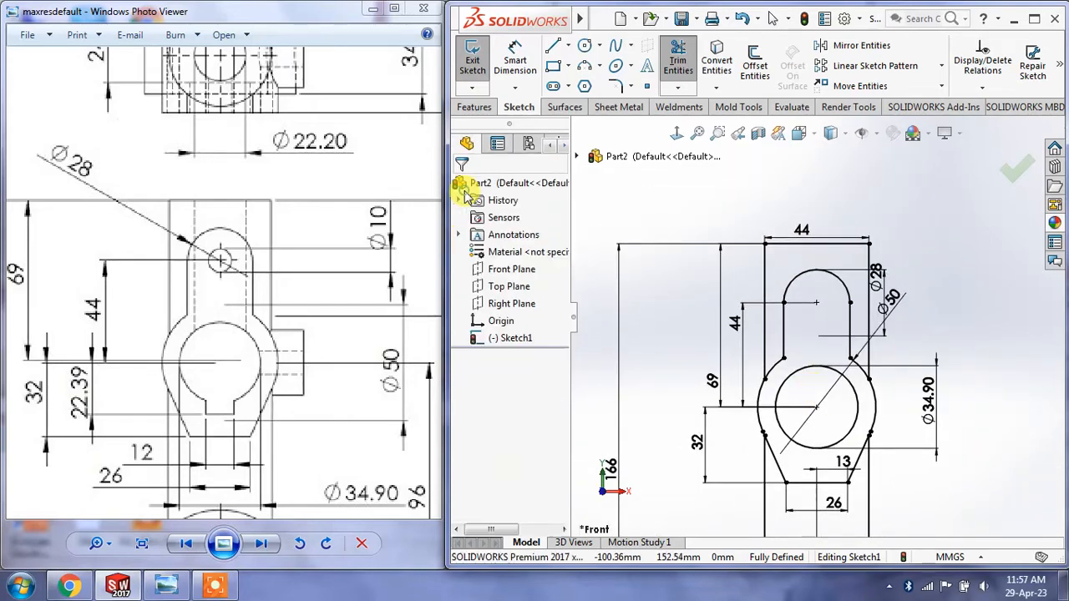
Step: Undo the trim of the 50 mm arc between the side lines and exit the sketch
click(738, 27)
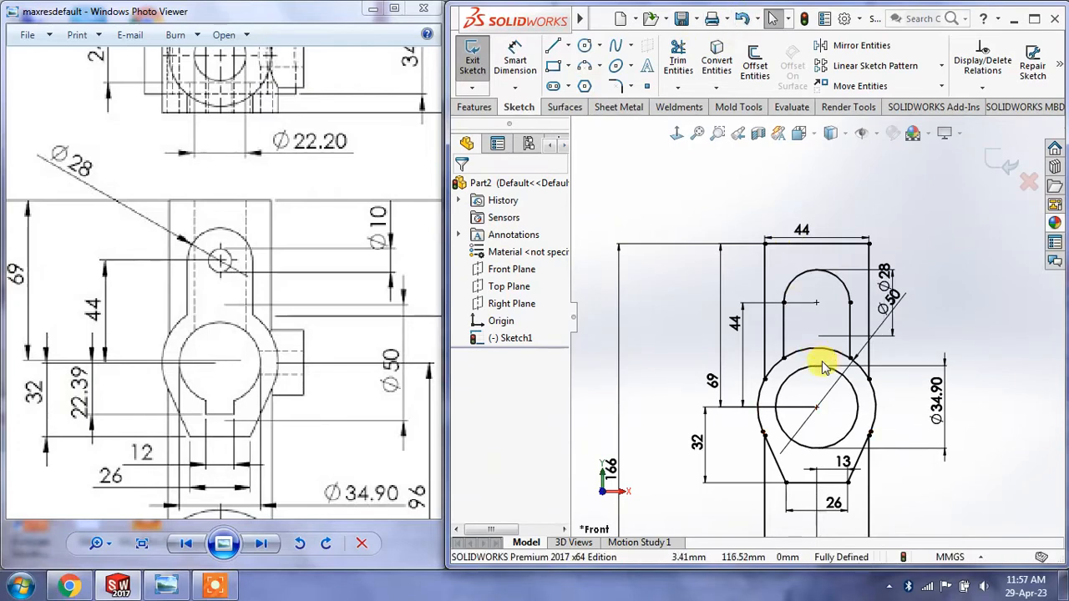
scroll(827, 311, up, 2)
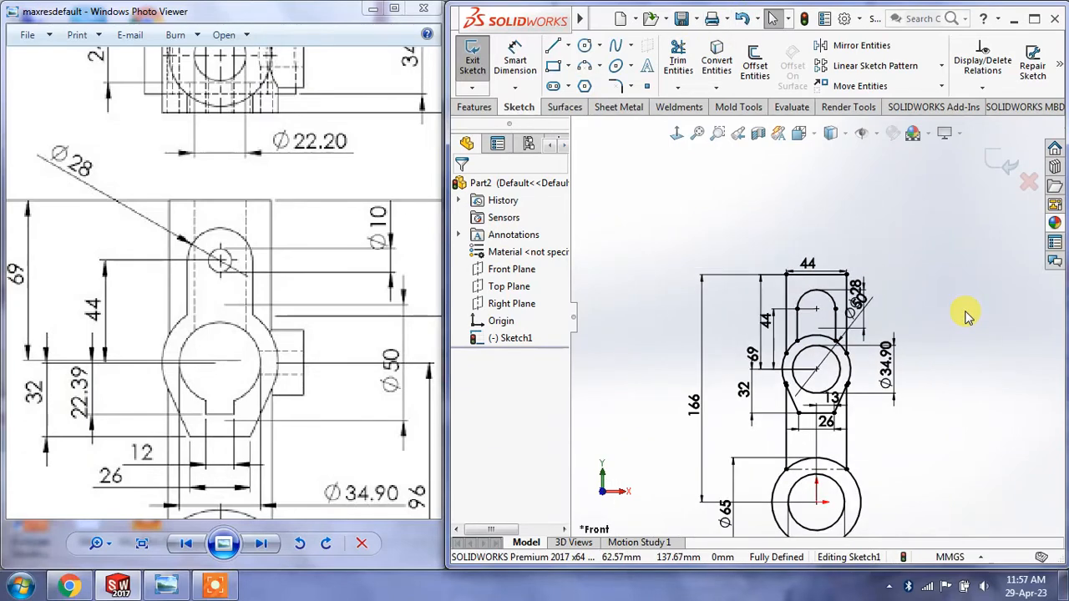
scroll(846, 298, down, 3)
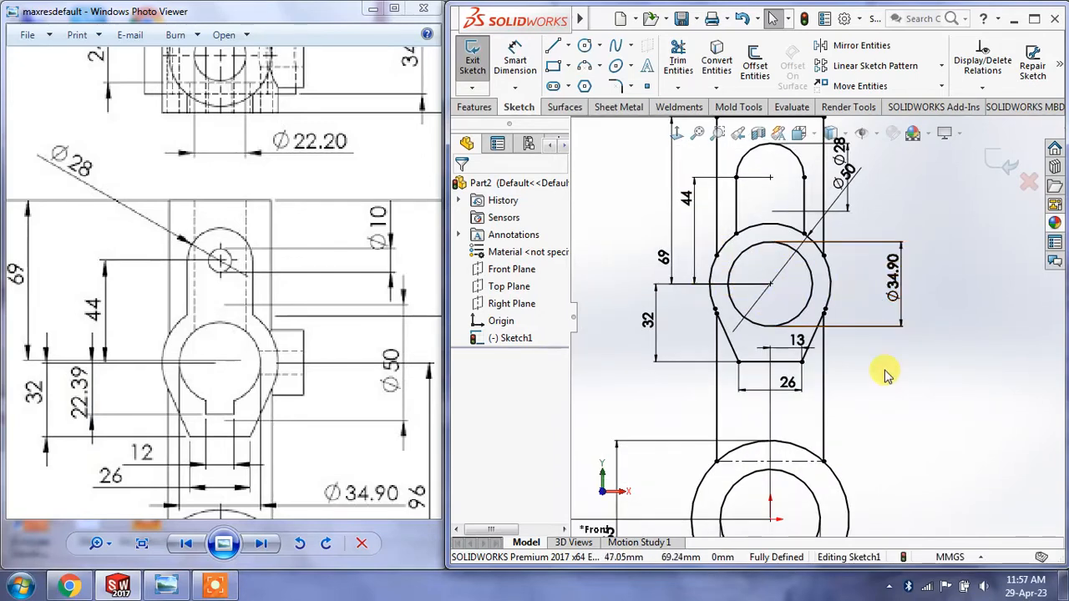
scroll(885, 375, up, 2)
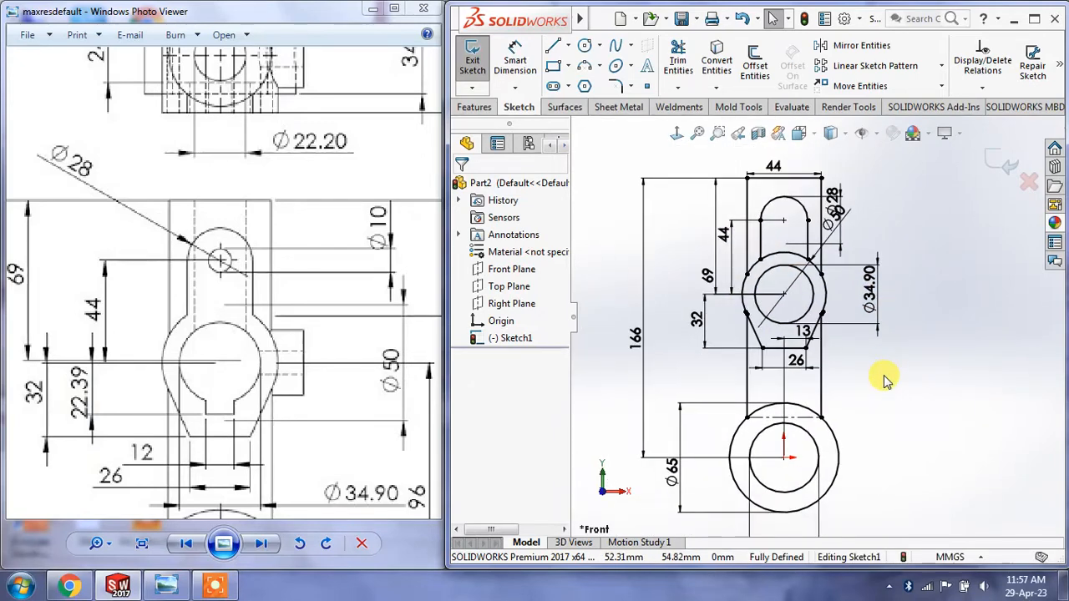
click(997, 160)
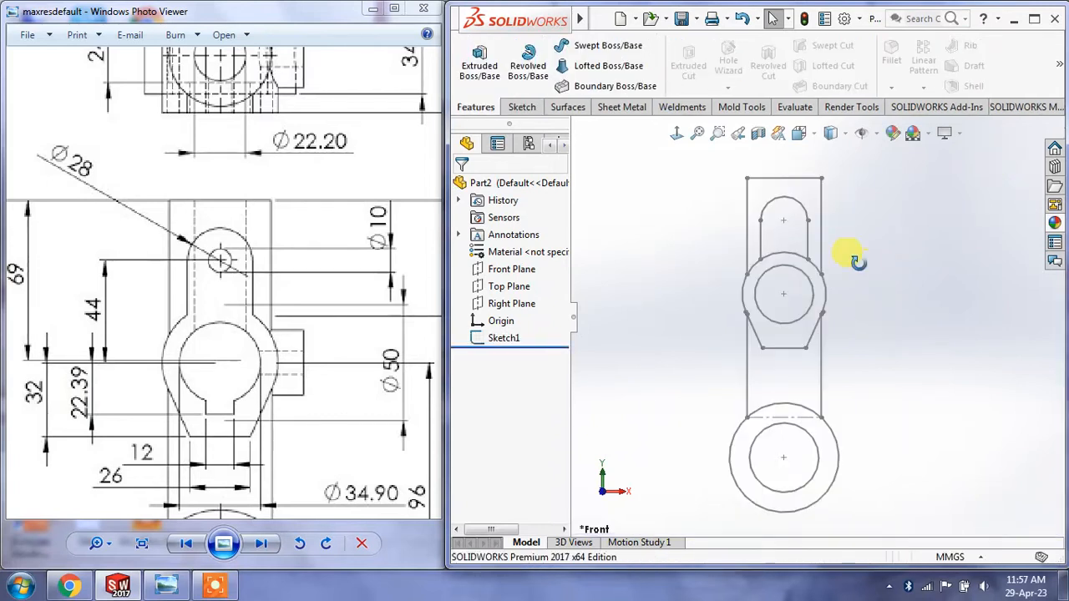
Step: Examine the side view of the reference drawing for the thicknesses of the lever's sections
middle_drag(847, 250, 901, 293)
click(313, 304)
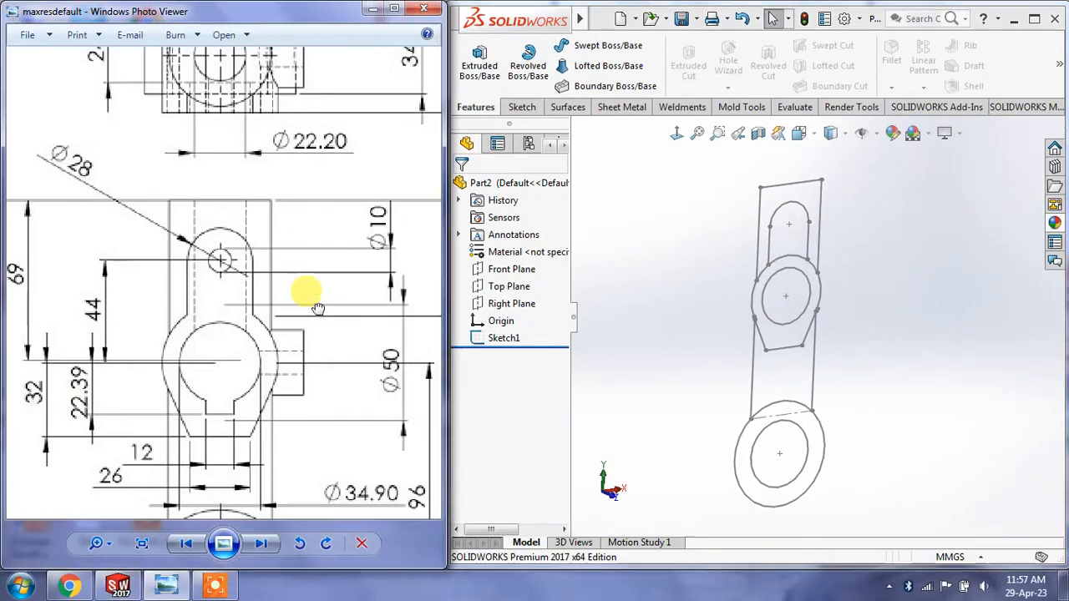
scroll(303, 304, down, 3)
scroll(303, 305, down, 2)
mouse_move(297, 306)
mouse_down()
mouse_move(279, 310)
mouse_move(247, 253)
mouse_move(248, 326)
mouse_move(314, 343)
mouse_move(156, 375)
mouse_up()
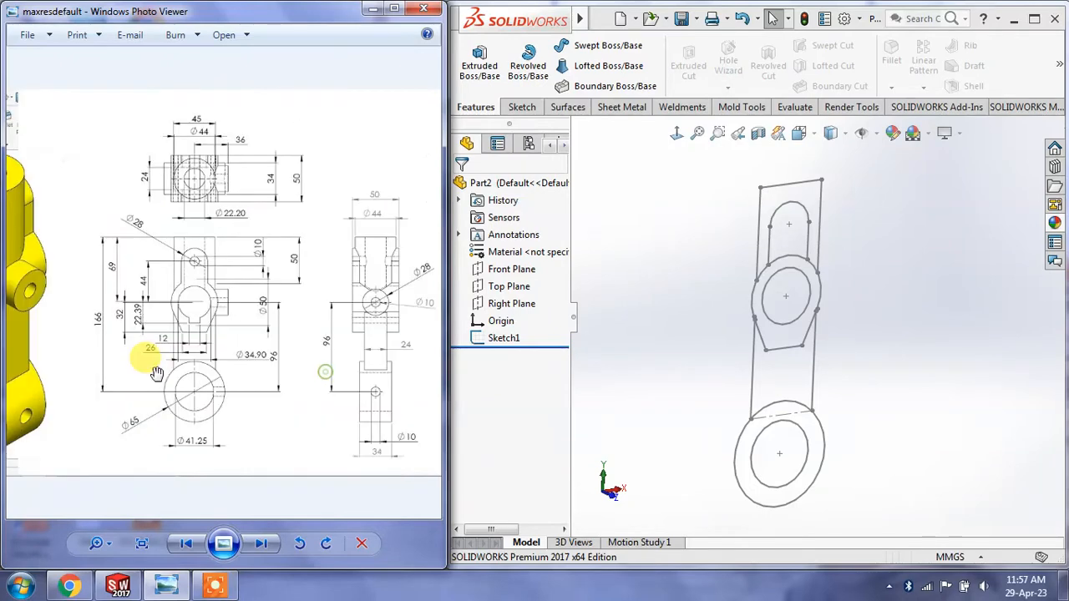
scroll(424, 429, up, 2)
drag(423, 428, 399, 391)
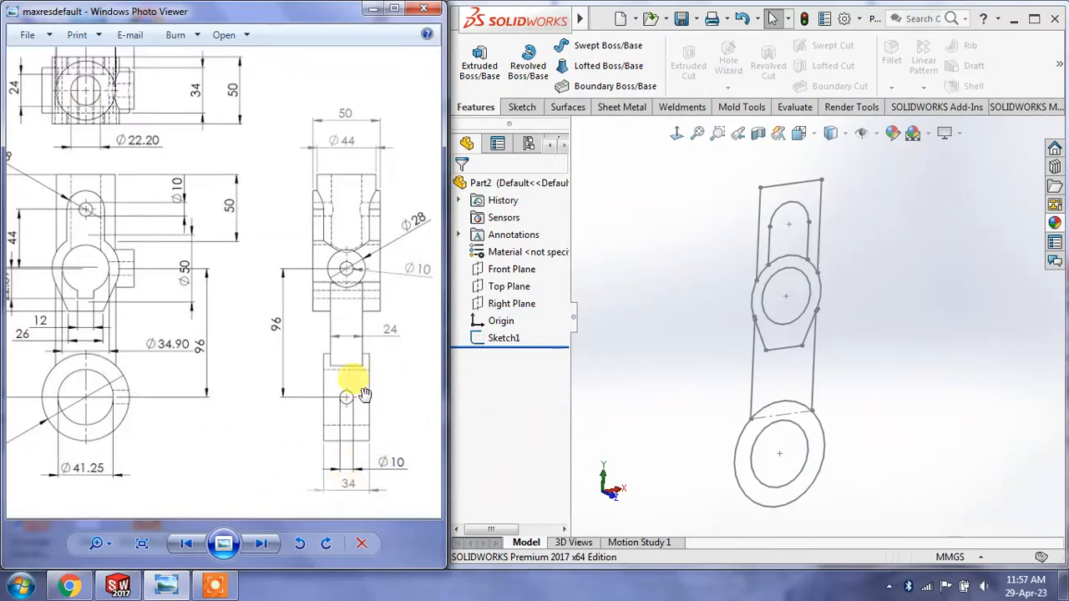
Step: Select the finished lever sketch, Sketch1, for a boss extrusion
click(508, 341)
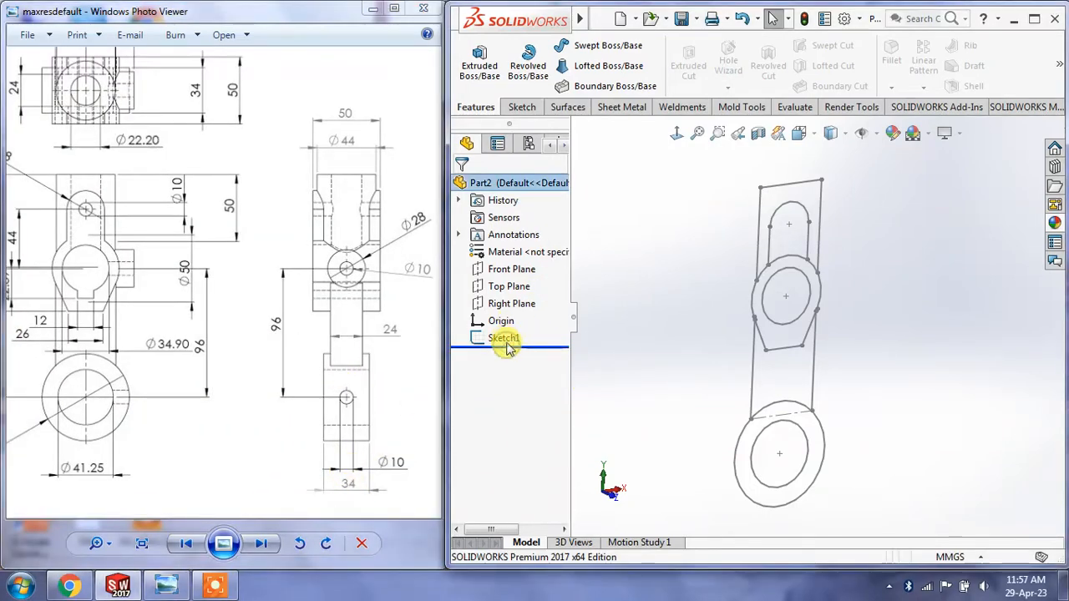
click(504, 337)
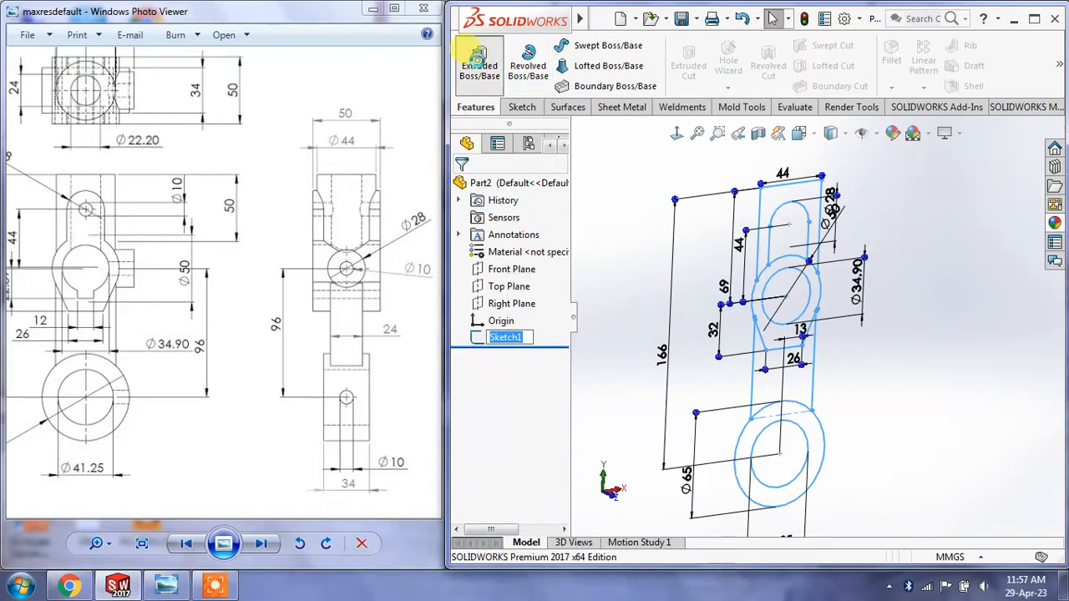
Step: Extrude both ring regions between the 65 mm and 41.25 mm circles as a Mid Plane boss 34 mm deep
click(479, 63)
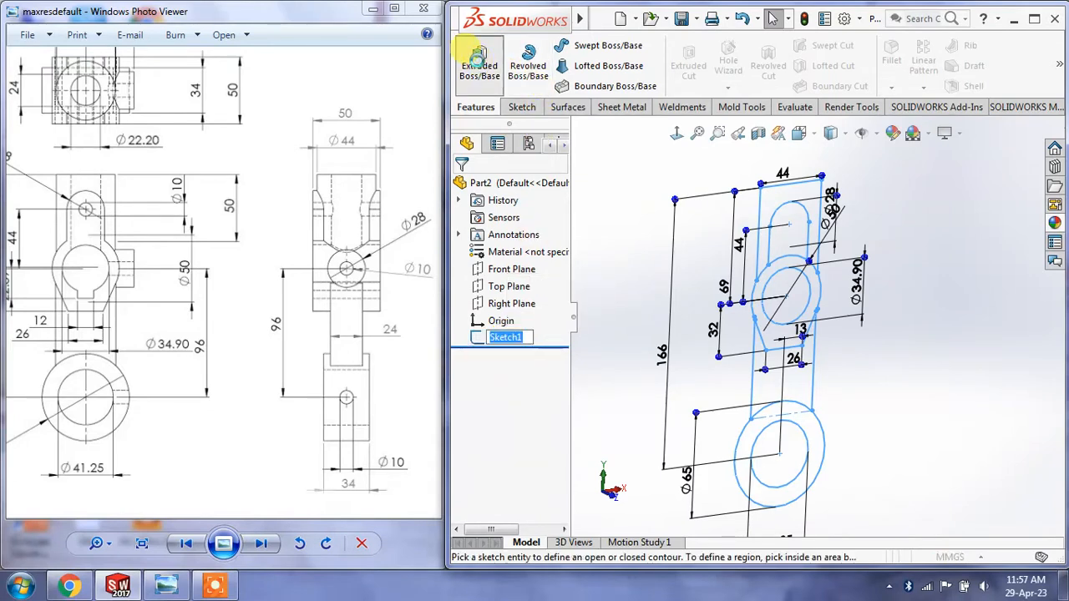
click(741, 470)
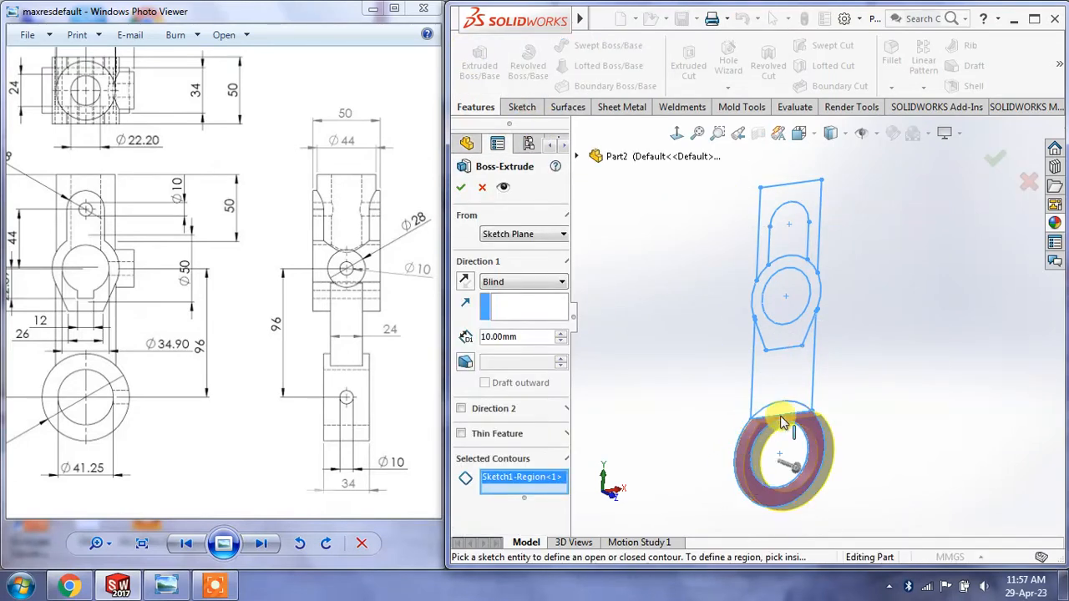
scroll(754, 489, down, 5)
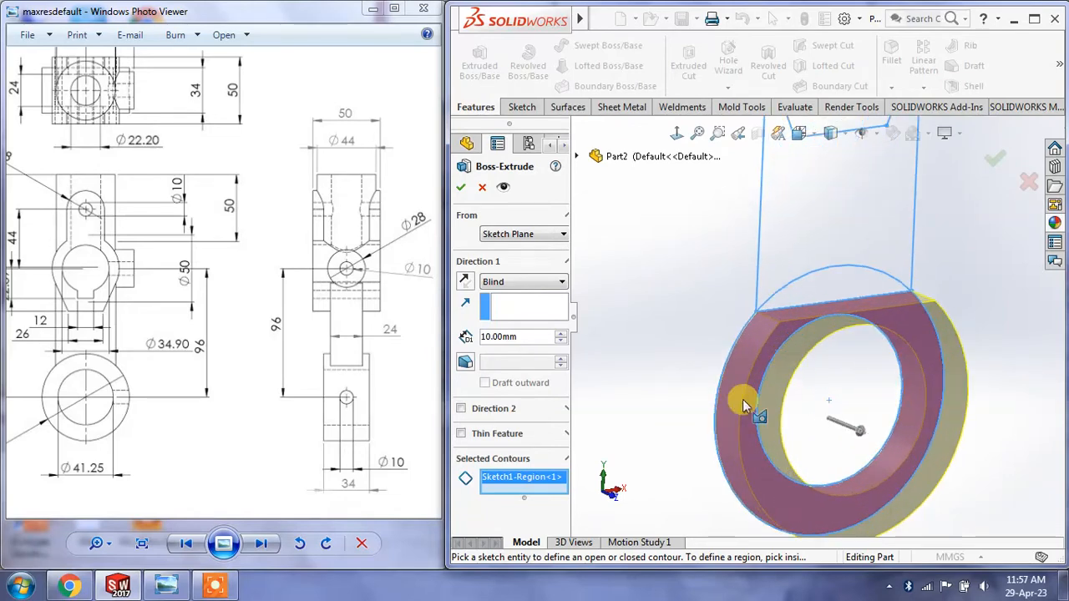
click(816, 293)
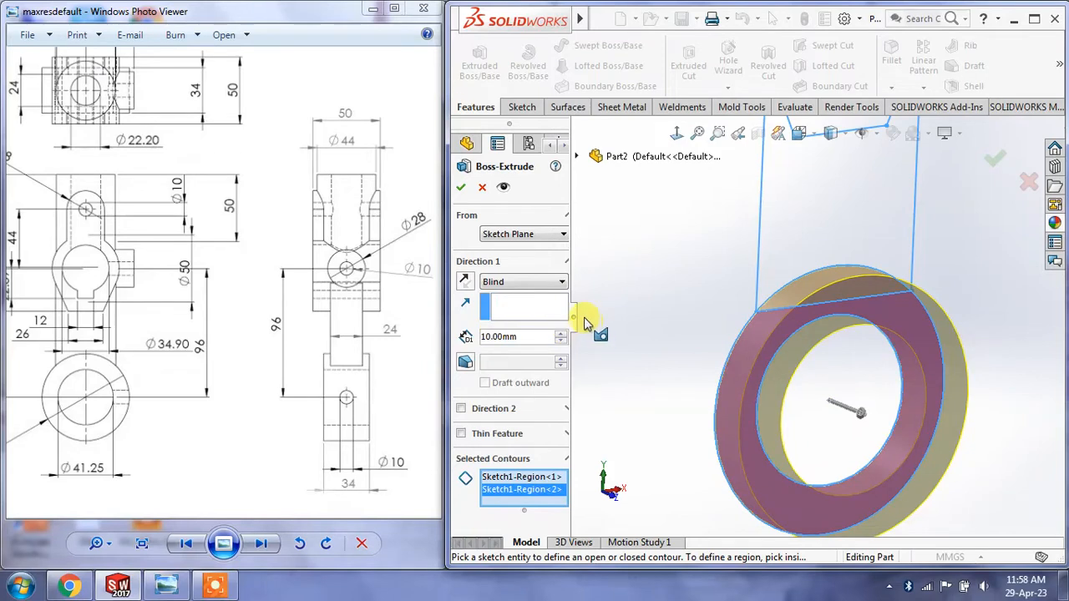
drag(577, 314, 608, 318)
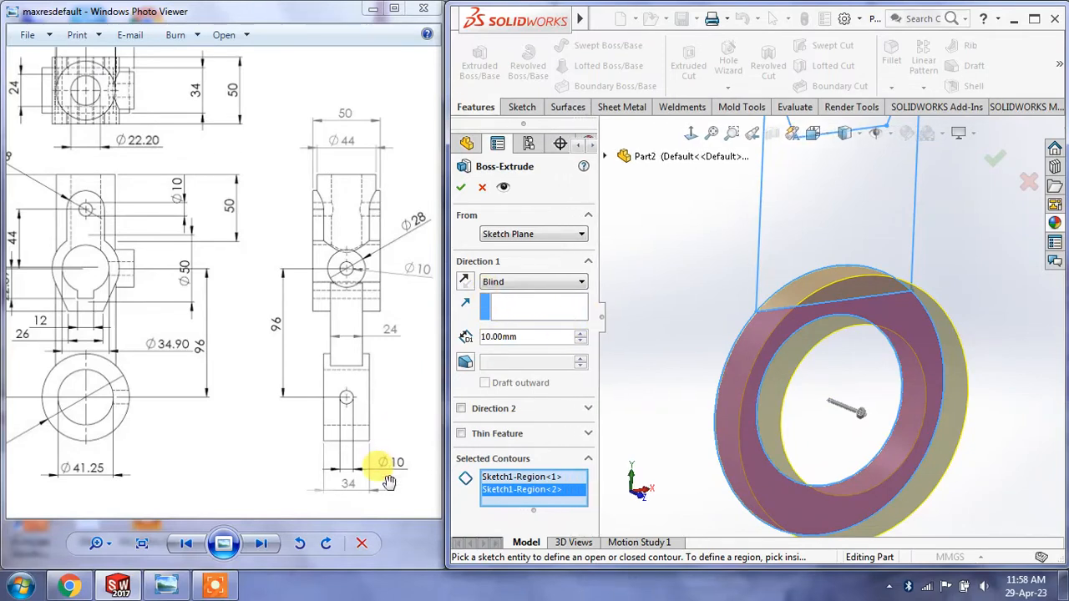
drag(524, 338, 458, 342)
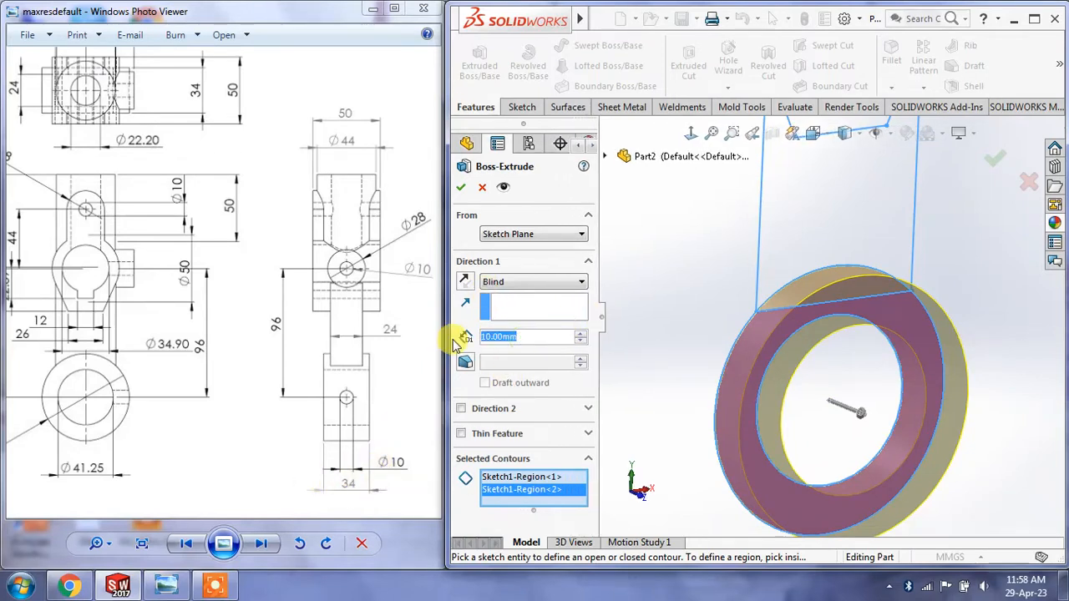
text(34)
key(Return)
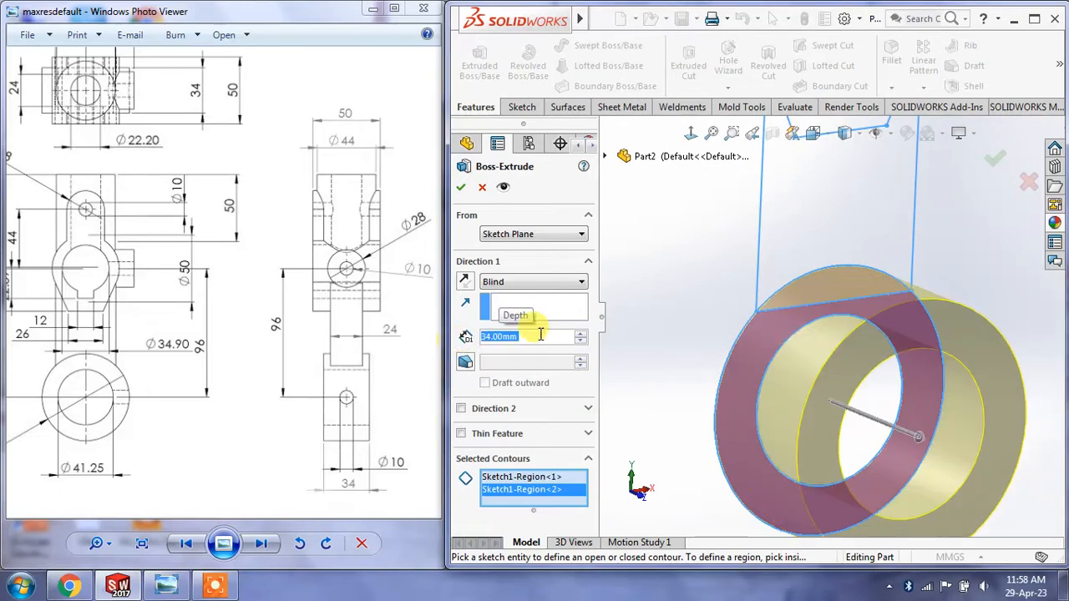
click(513, 282)
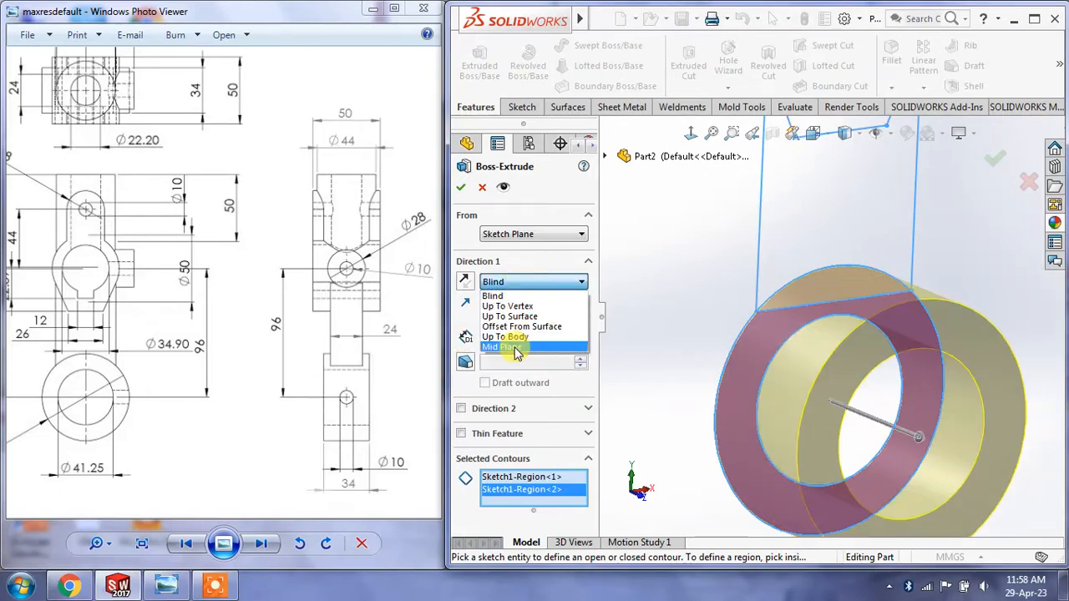
click(513, 347)
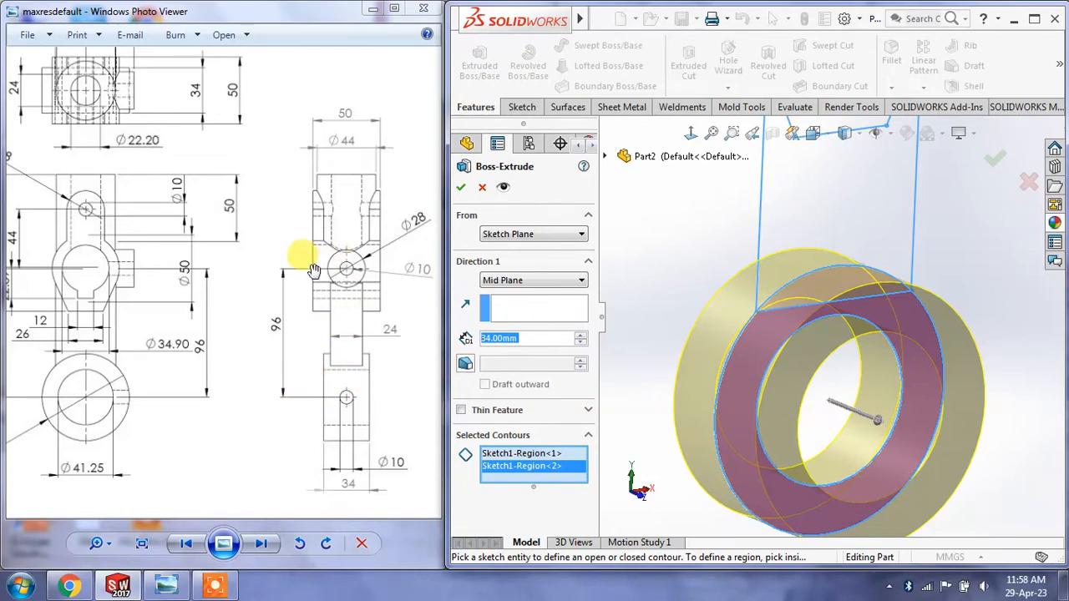
click(460, 187)
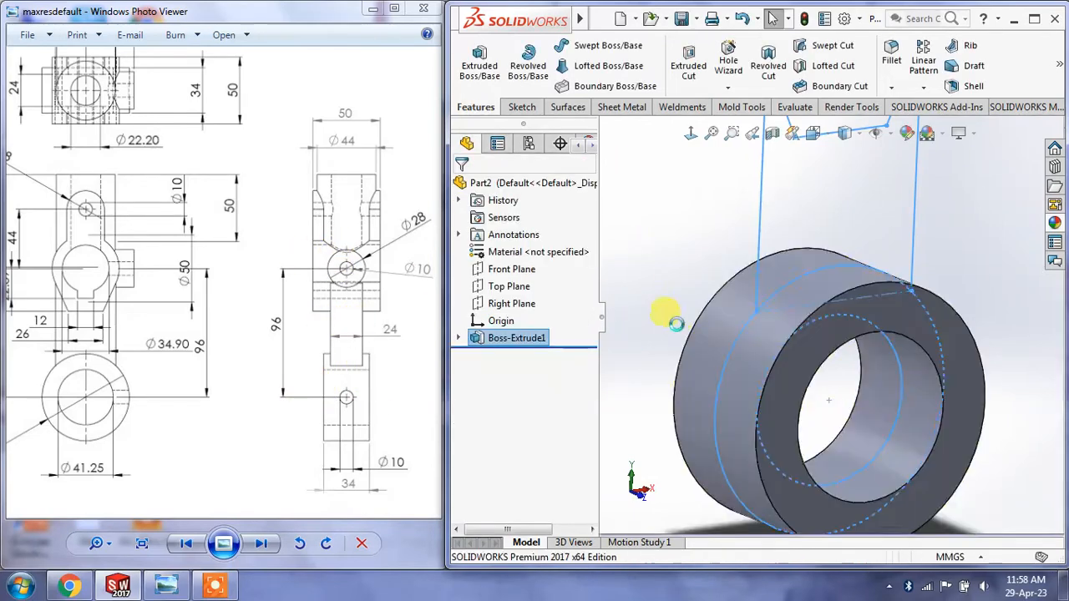
Step: Reuse Sketch1 to extrude the connecting web region above the ring as a merged Mid Plane boss 24 mm deep
scroll(677, 326, up, 3)
scroll(830, 326, up, 4)
scroll(828, 254, down, 1)
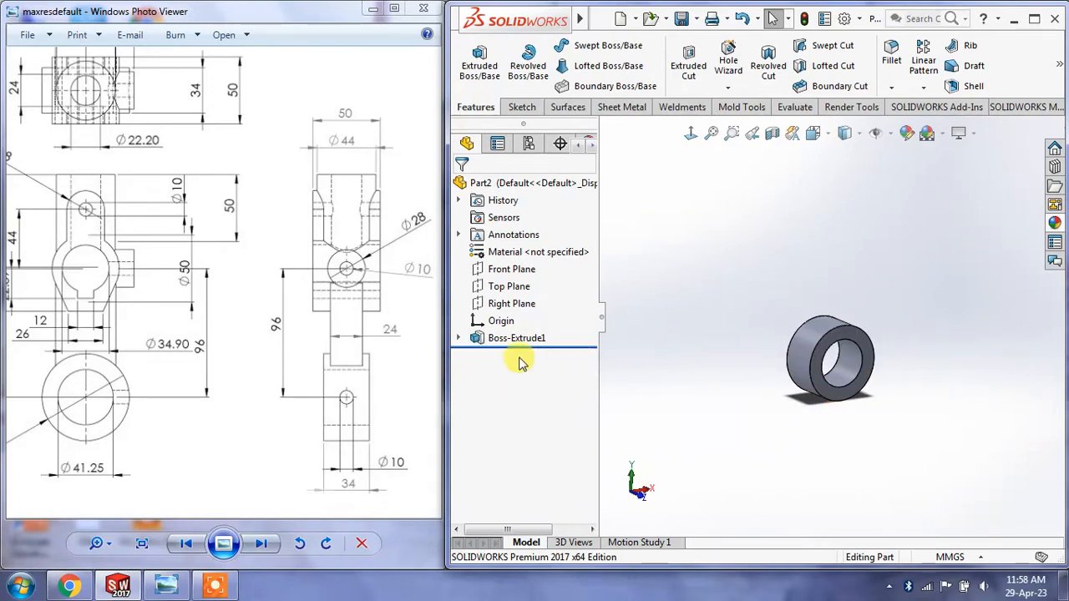
click(459, 338)
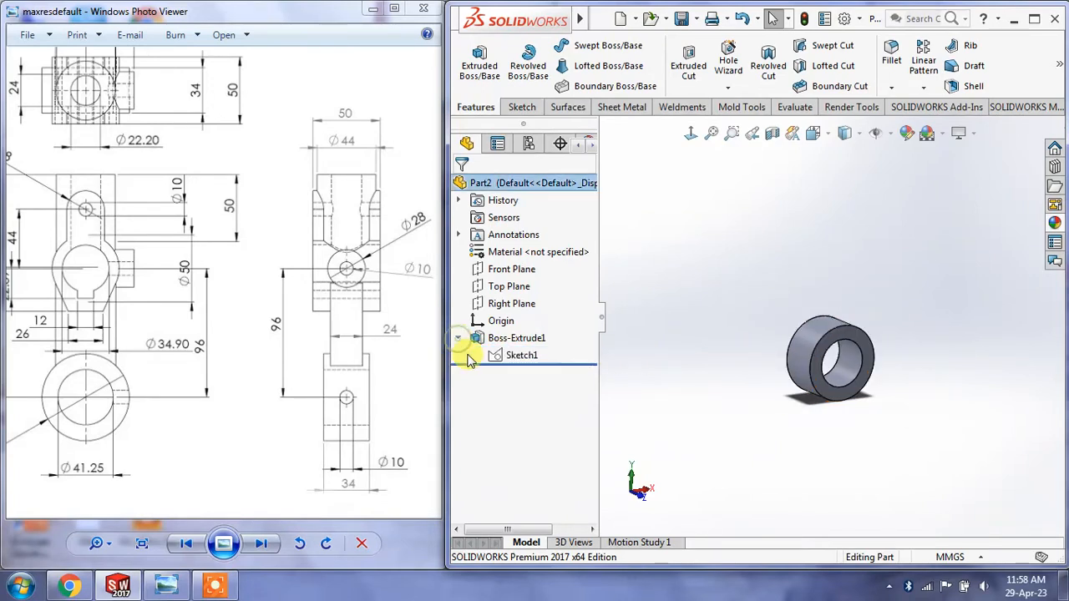
click(514, 356)
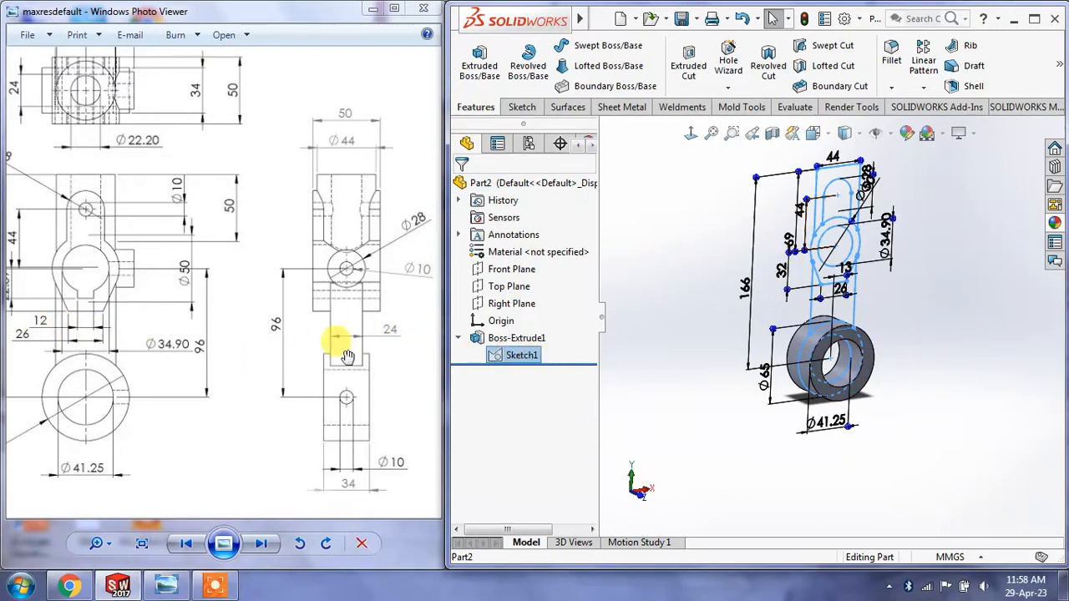
click(478, 57)
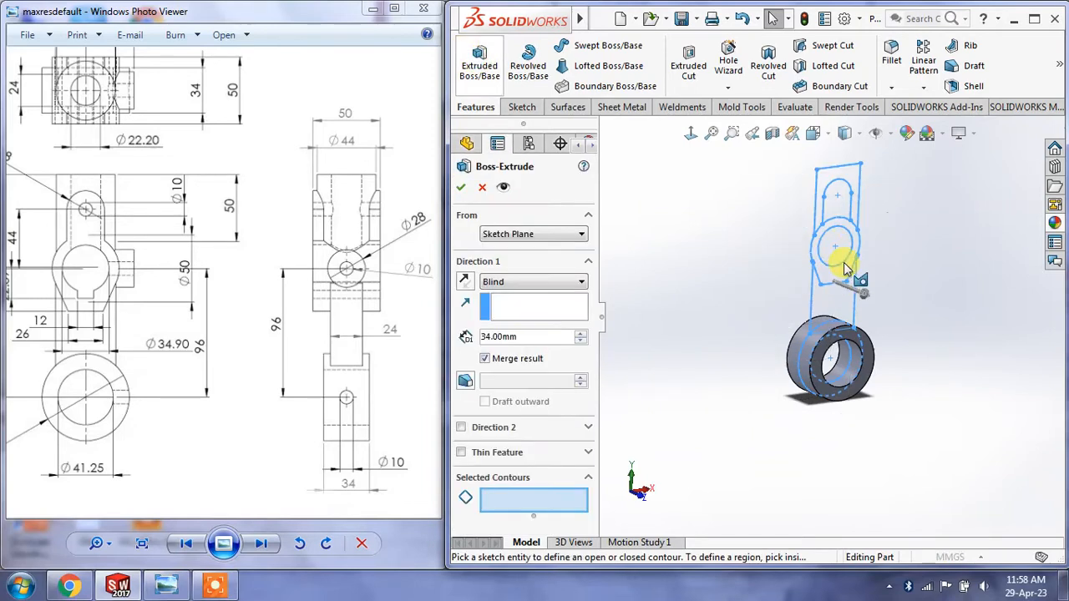
click(821, 315)
click(521, 335)
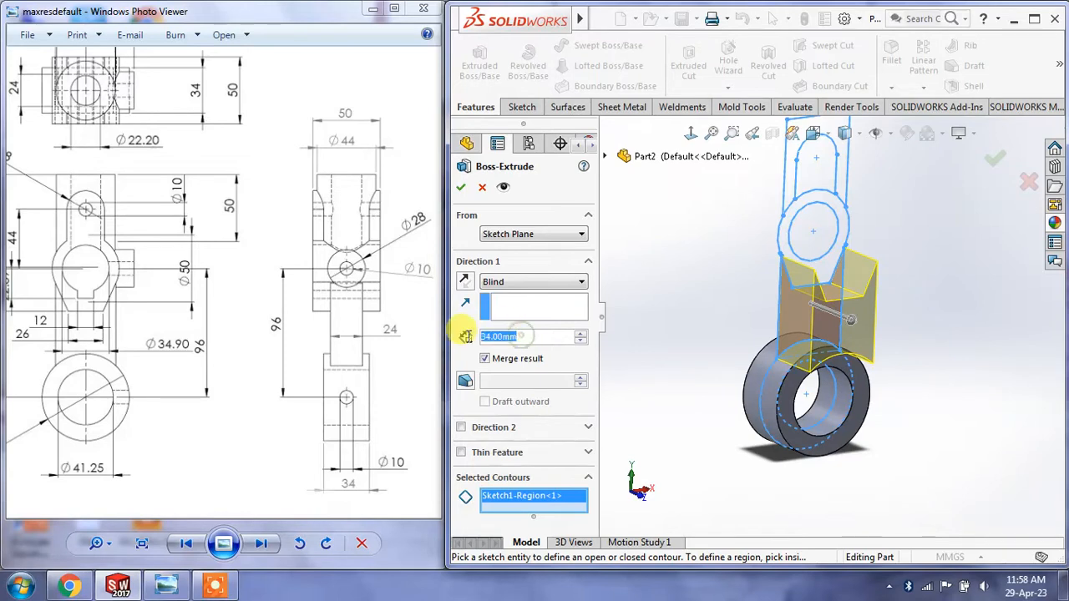
text(24)
key(Return)
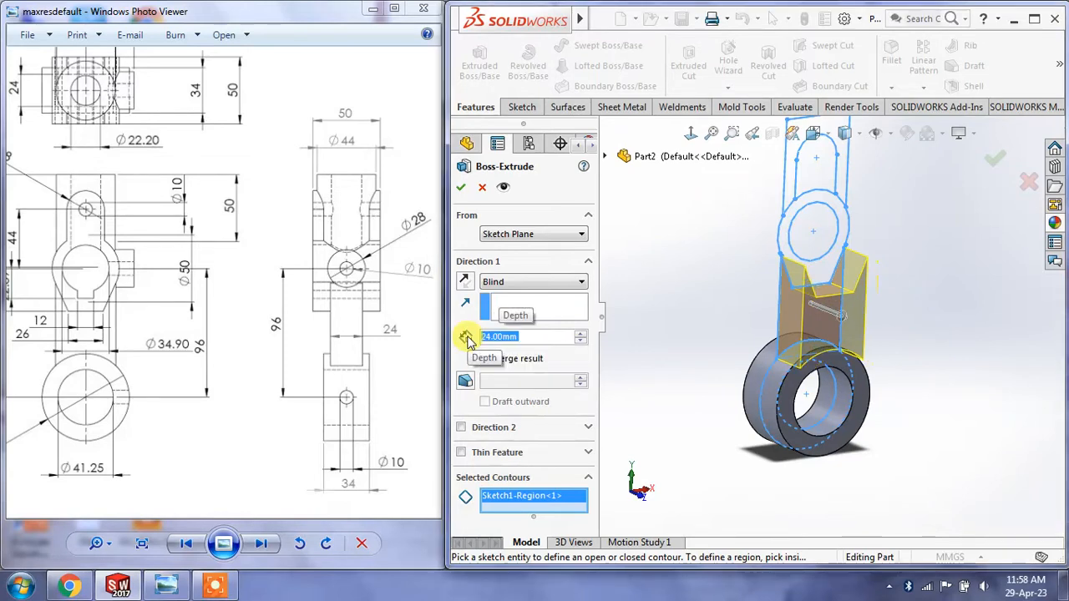
click(533, 282)
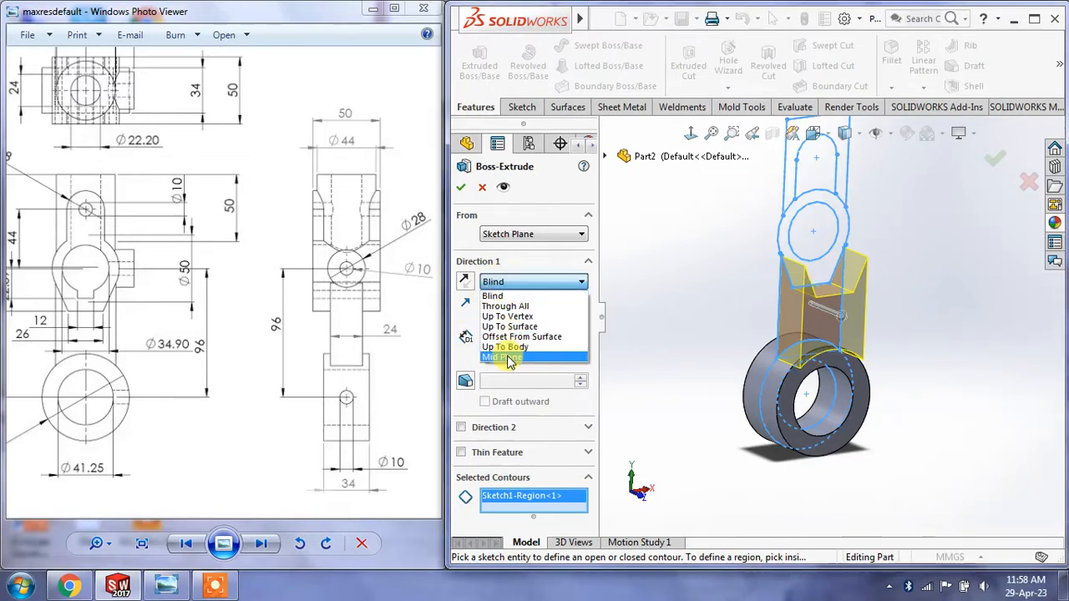
click(509, 362)
click(461, 189)
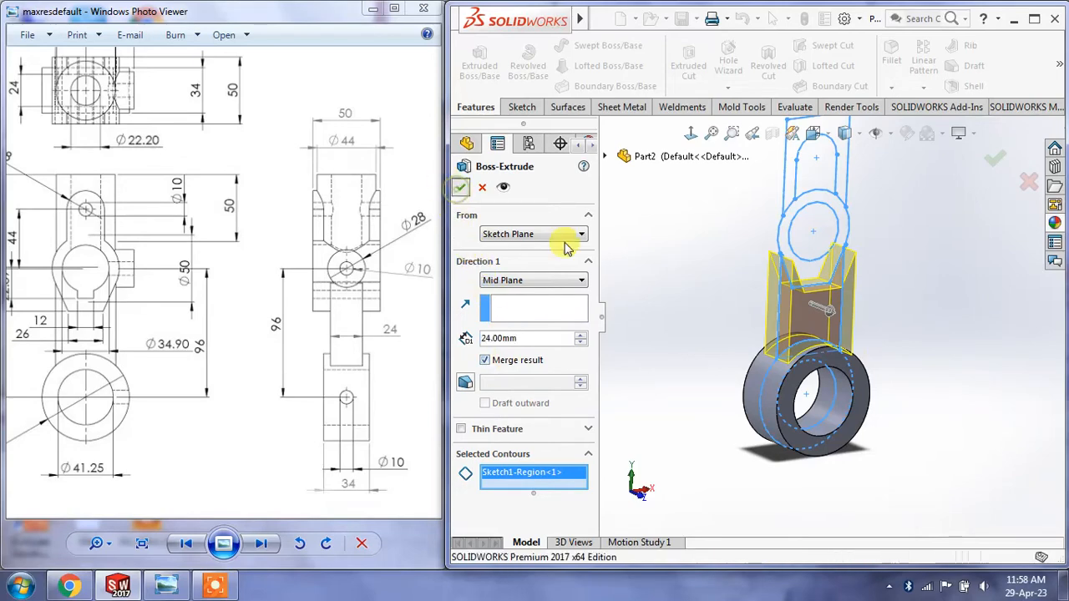
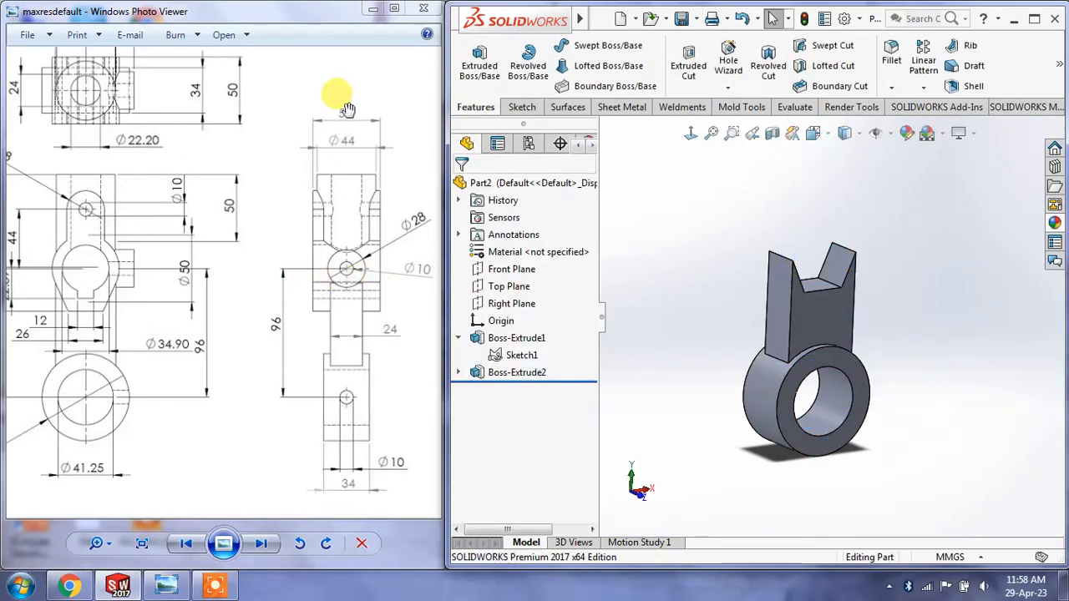
Step: Reuse Sketch1 to extrude the tapered collar region around the 34.90 mm circle as a Mid Plane boss 50 mm deep
click(523, 357)
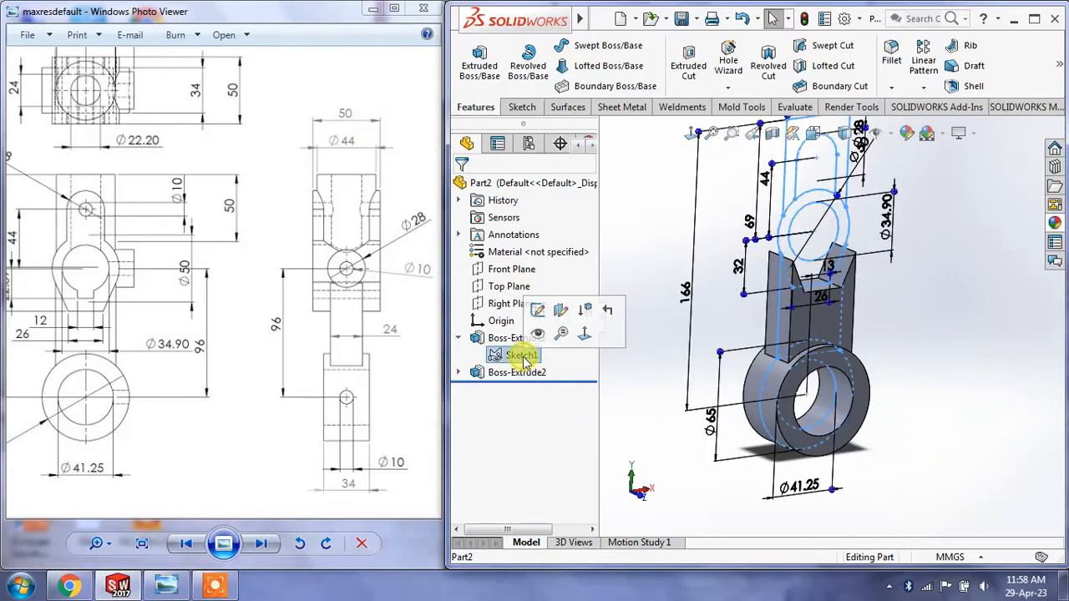
click(479, 63)
click(796, 217)
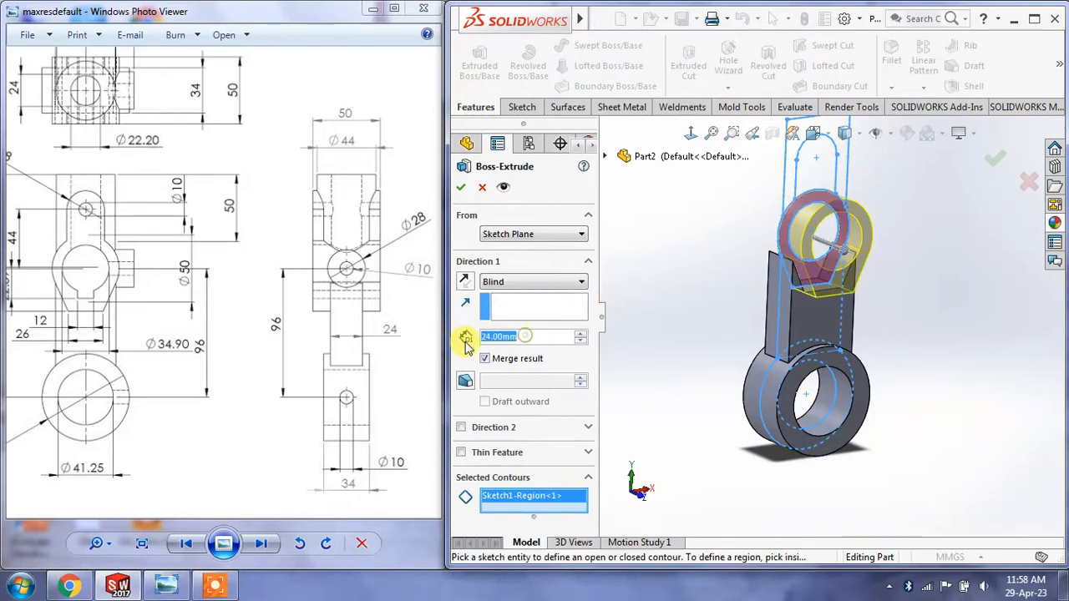
text(50)
key(Return)
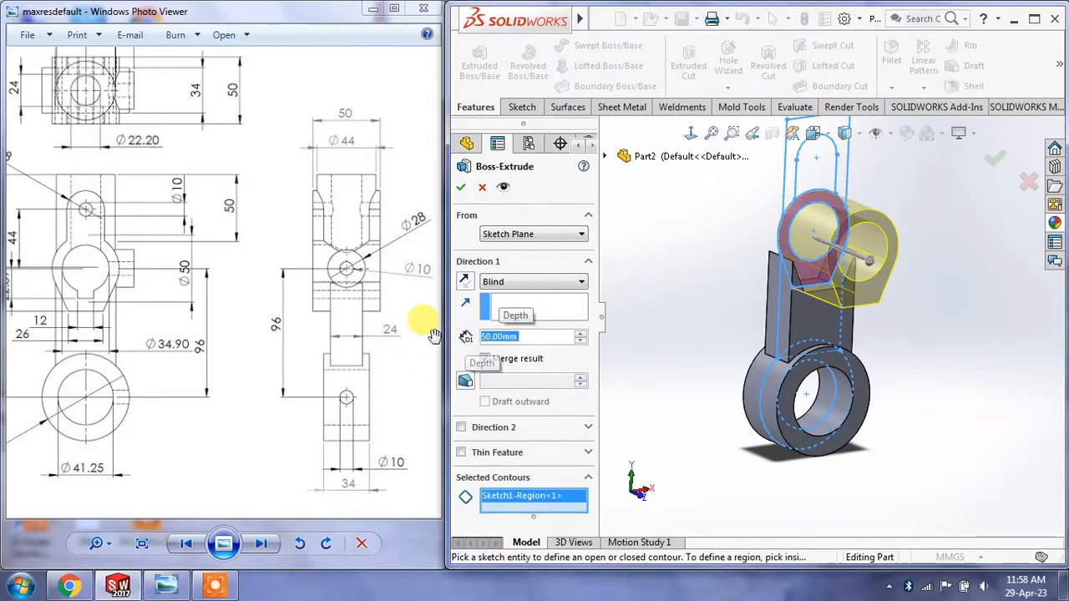
click(535, 281)
click(505, 363)
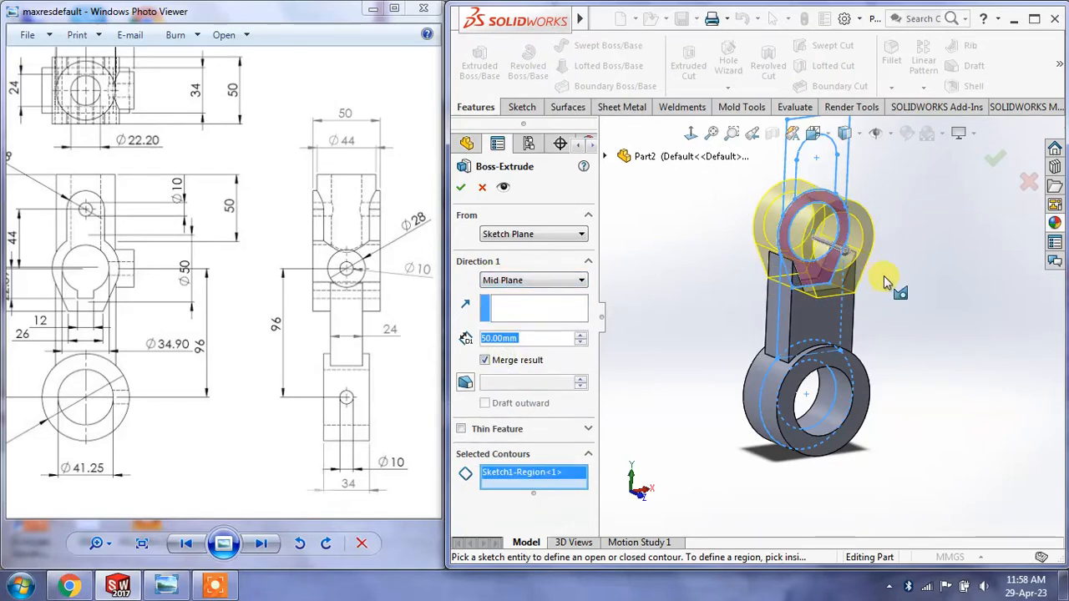
middle_drag(885, 272, 866, 265)
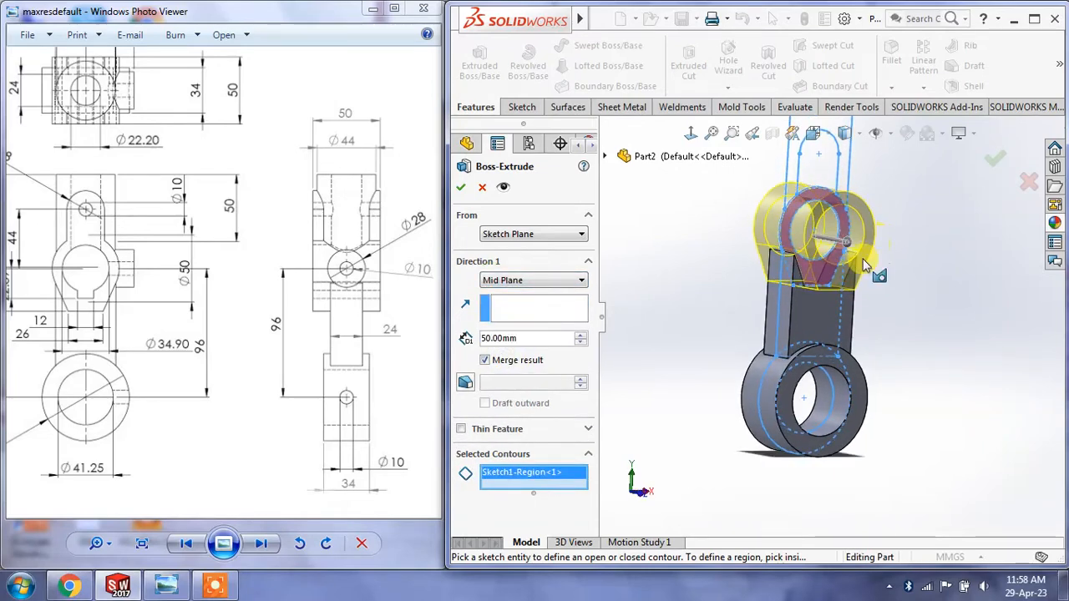
click(460, 188)
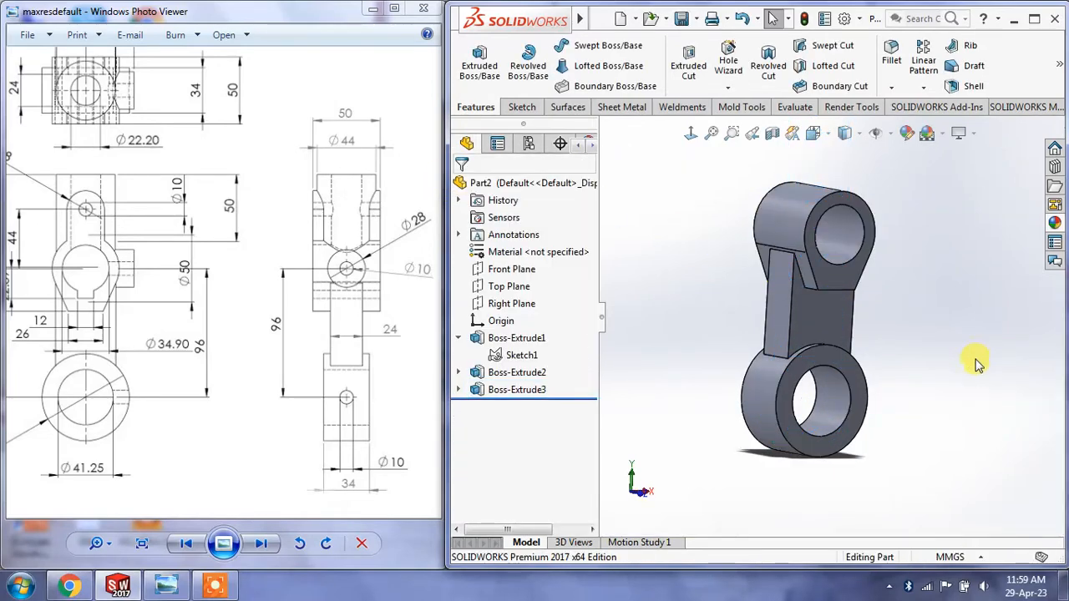
Step: Open Sketch1 under the first extrusion for editing and view it normal to its plane
middle_drag(977, 363, 942, 324)
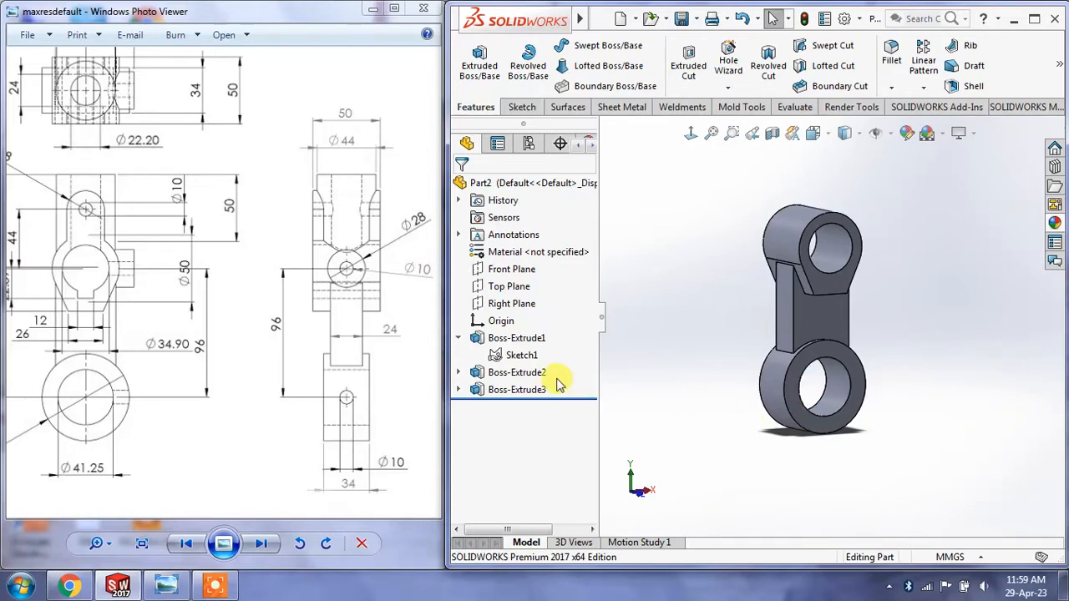
click(524, 356)
click(541, 310)
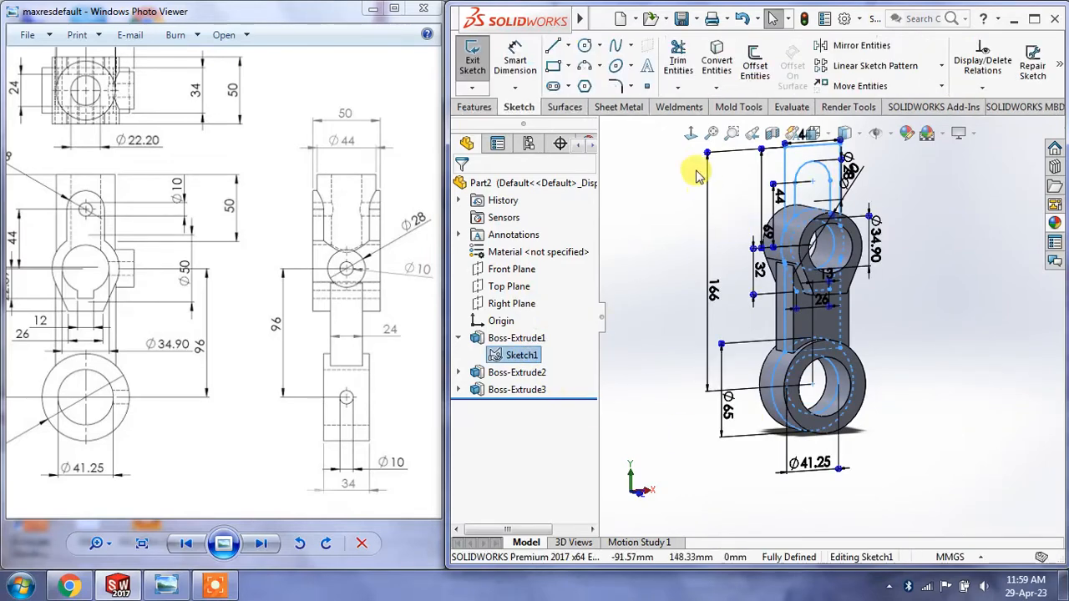
click(689, 139)
scroll(860, 292, down, 4)
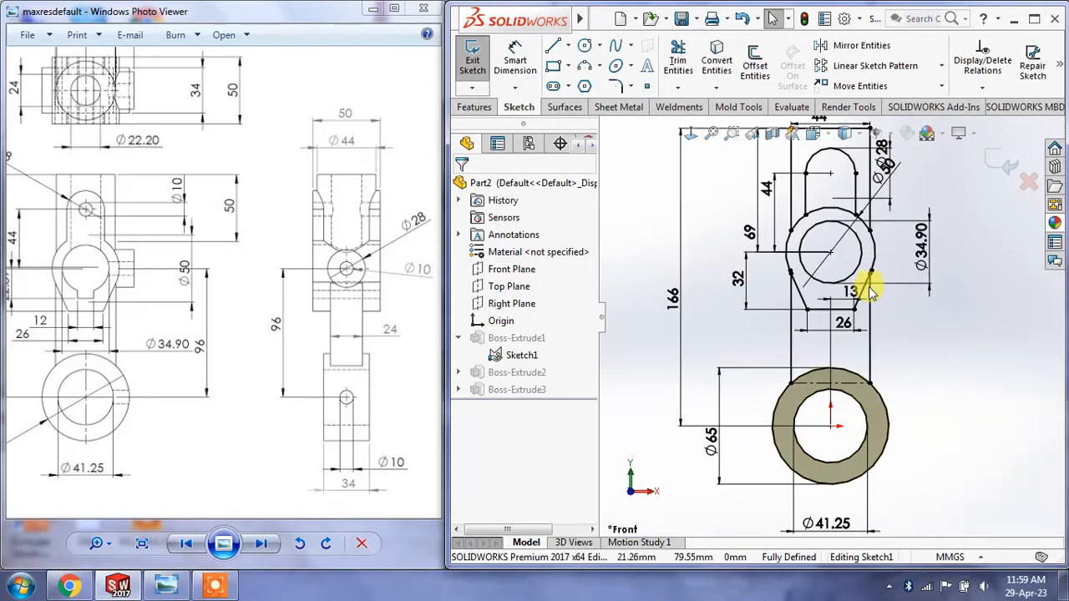
scroll(845, 282, down, 1)
Step: Sketch an open three-line keyway about 13 mm wide and 8.5 mm high across the lower edge of the 34.90 mm circle
click(96, 309)
scroll(64, 312, up, 2)
mouse_move(64, 312)
mouse_down()
mouse_move(159, 316)
mouse_move(181, 285)
mouse_up()
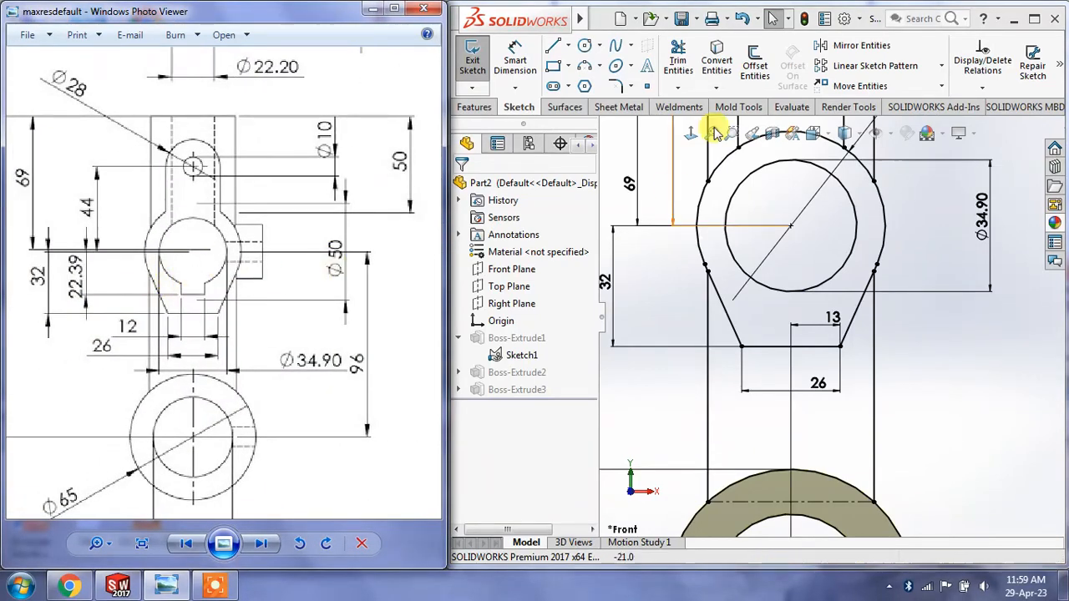
click(553, 50)
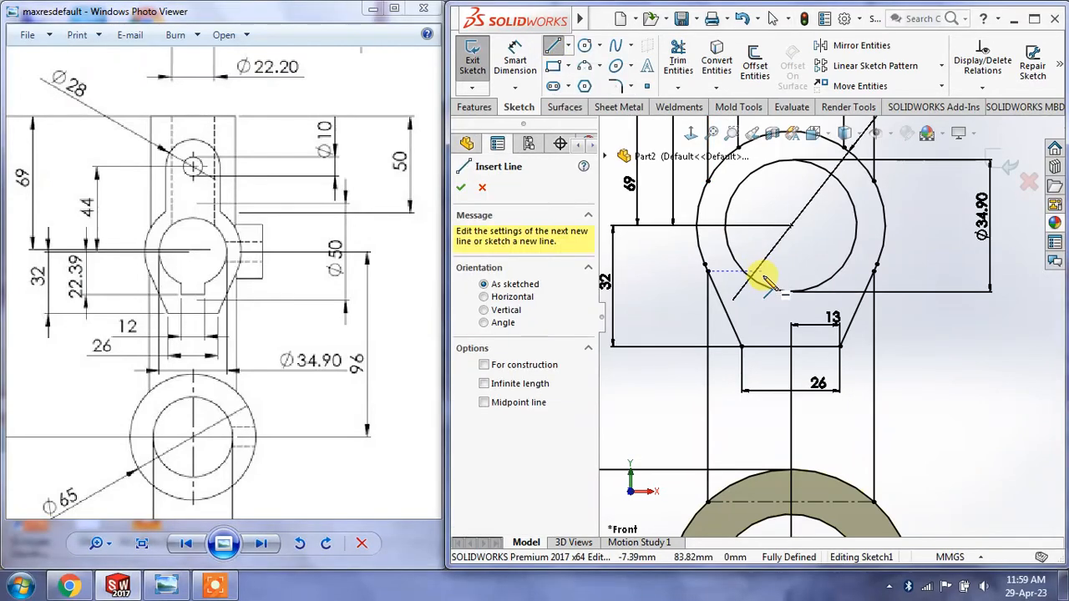
click(762, 278)
click(762, 309)
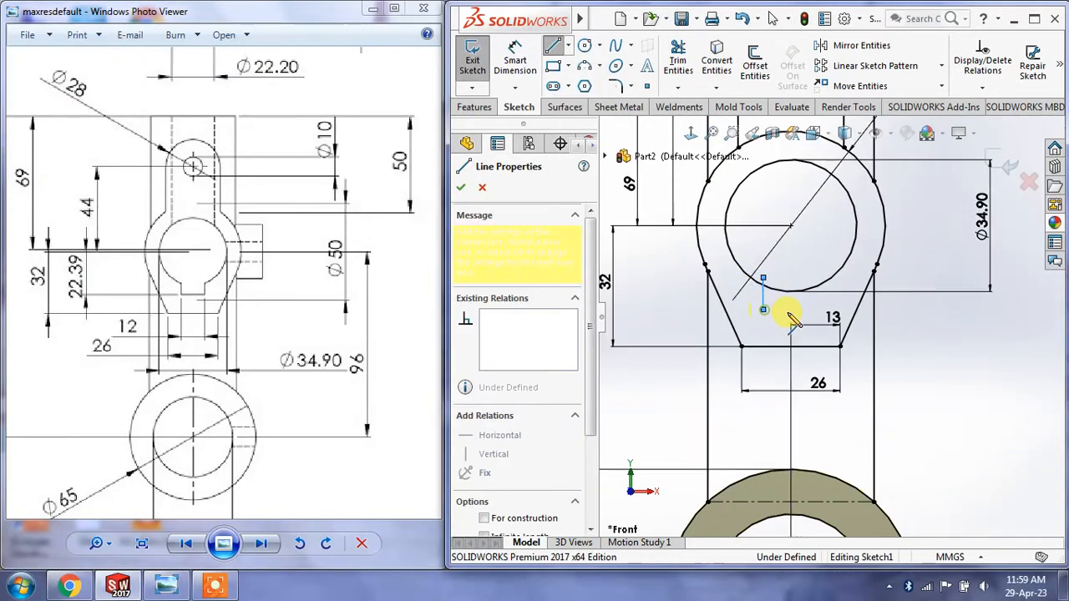
click(814, 309)
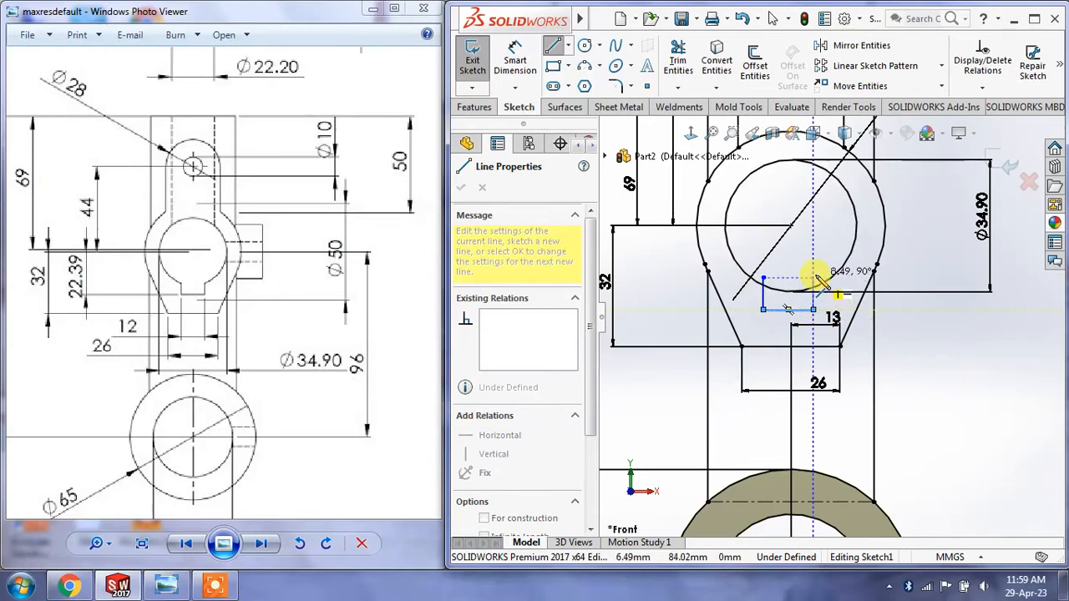
right_click(812, 279)
click(855, 286)
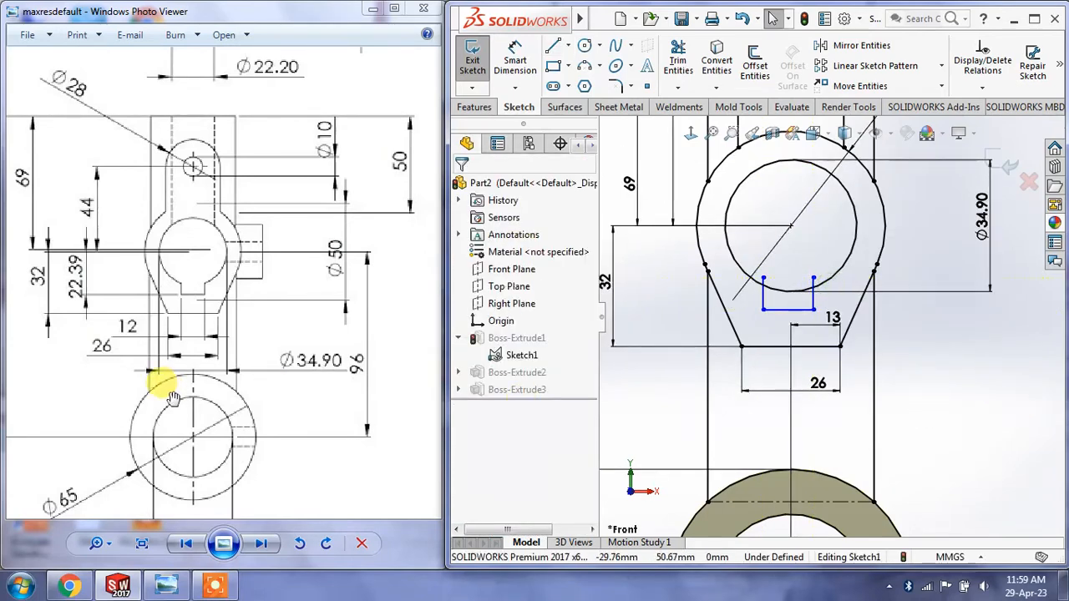
Step: Dimension the keyway's bottom line and set its width to 12 mm
click(514, 62)
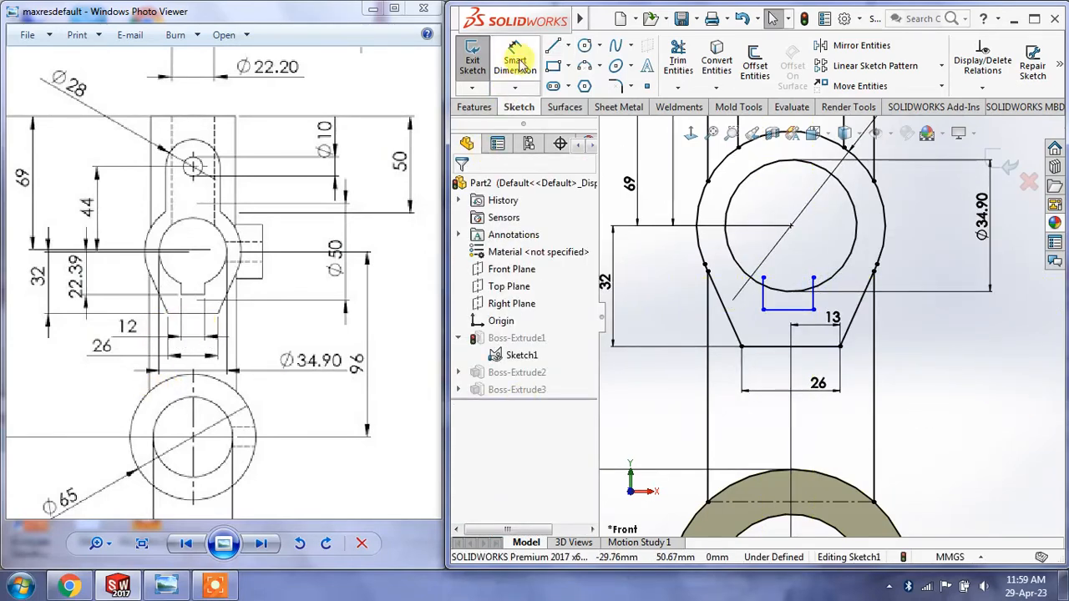
click(788, 309)
click(778, 332)
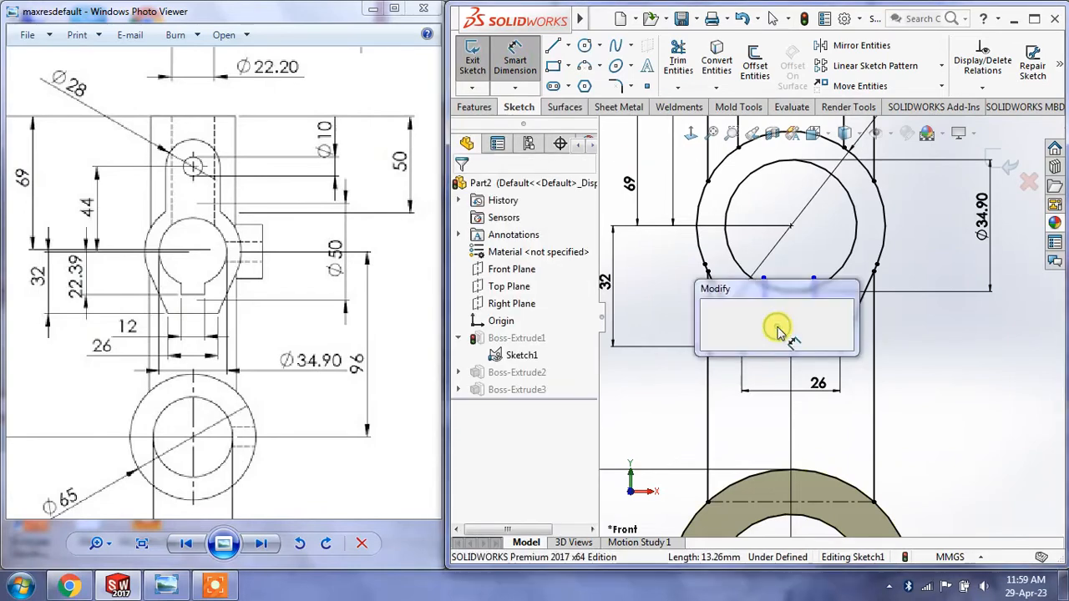
key(Return)
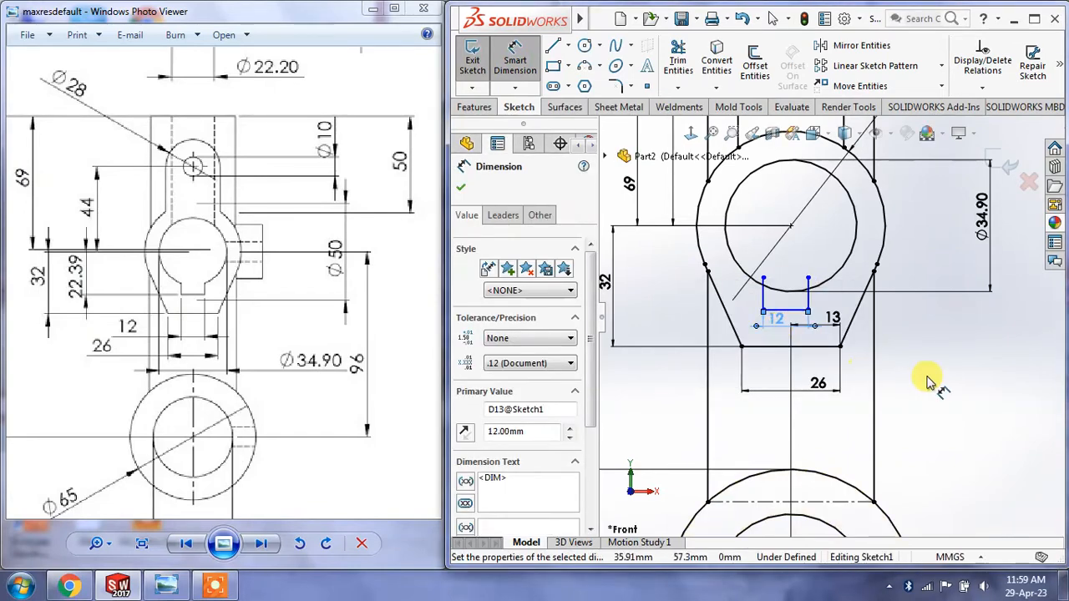
click(927, 381)
Step: Dimension the horizontal distance from the origin to the keyway's lower-left corner and set it to 6 mm
scroll(829, 319, up, 2)
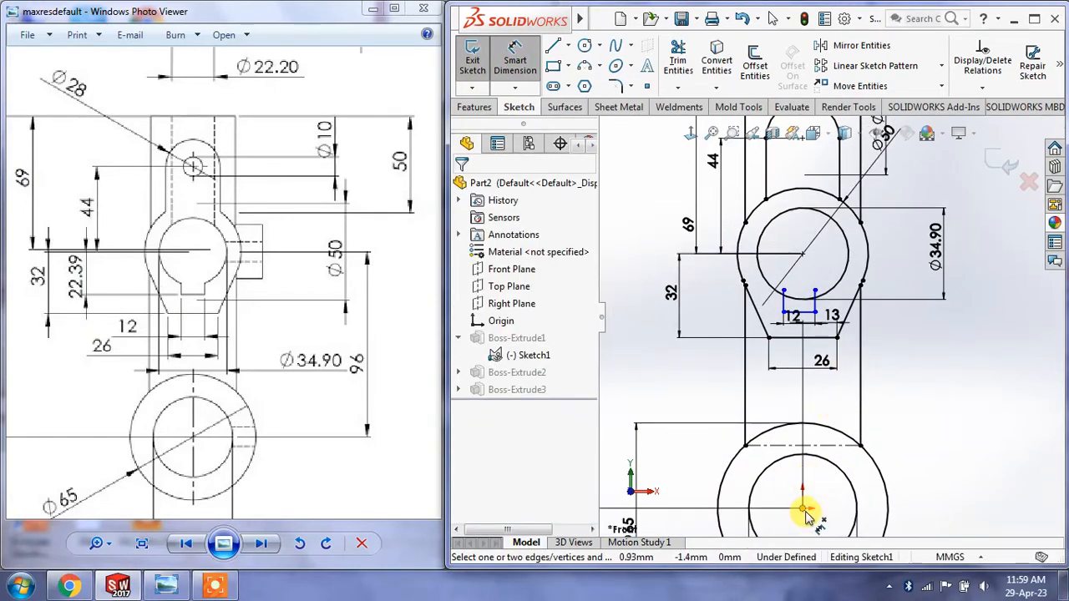
click(801, 507)
click(781, 314)
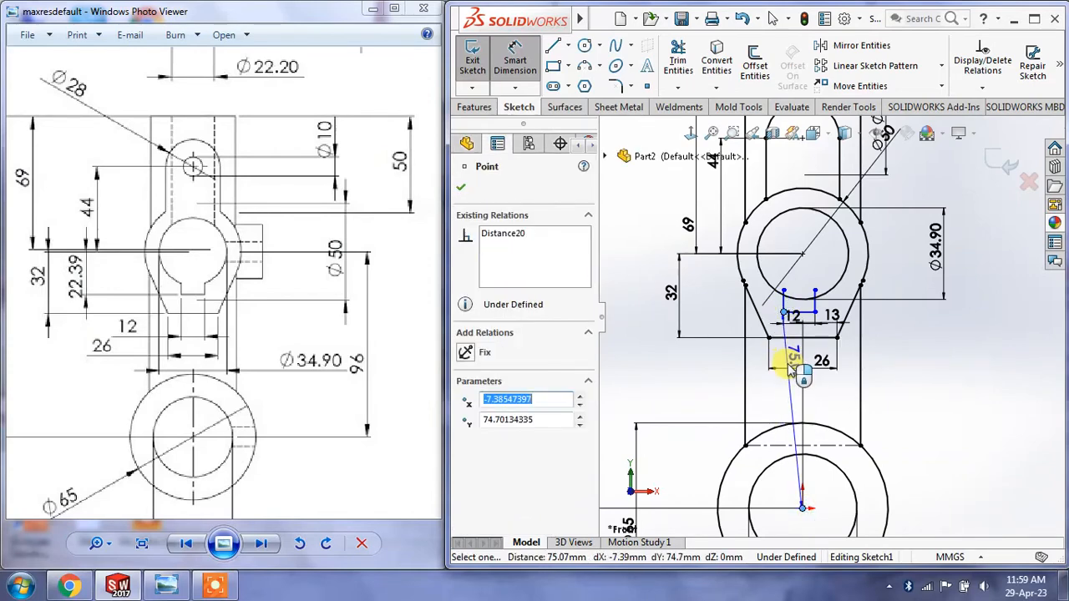
click(798, 522)
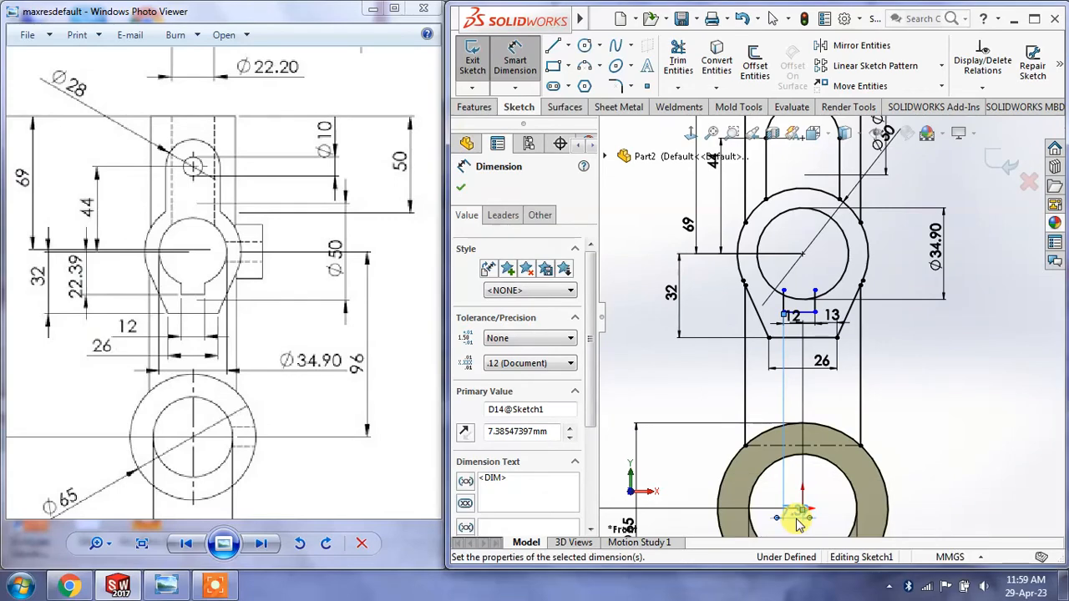
text(6)
key(Return)
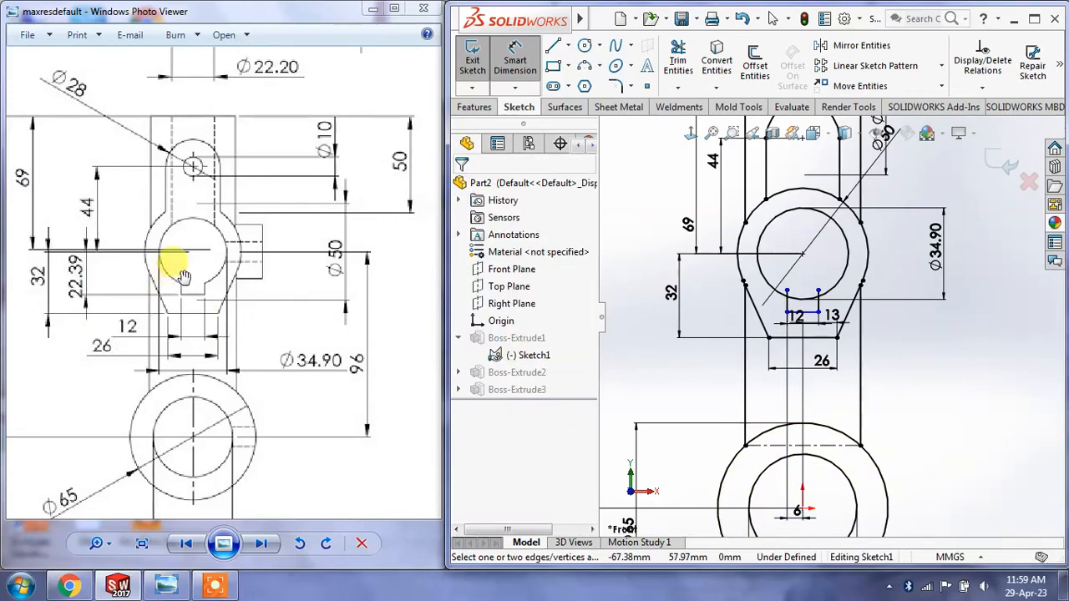
Step: Dimension the distance from the 34.90 mm circle's centre to the keyway's bottom line and set it to 22.39 mm
scroll(189, 299, down, 1)
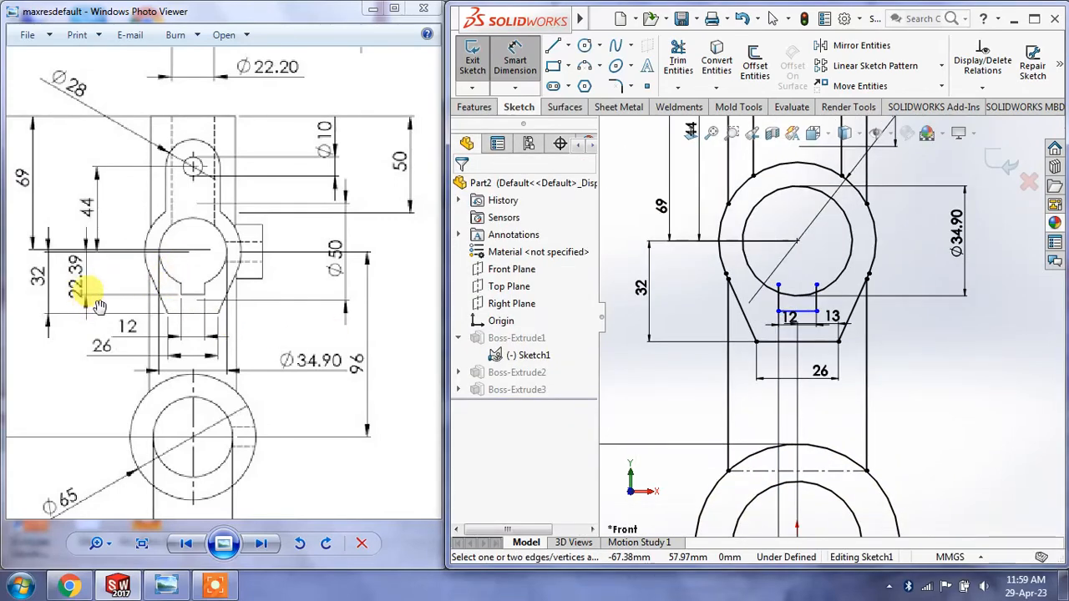
click(796, 241)
click(801, 312)
click(743, 279)
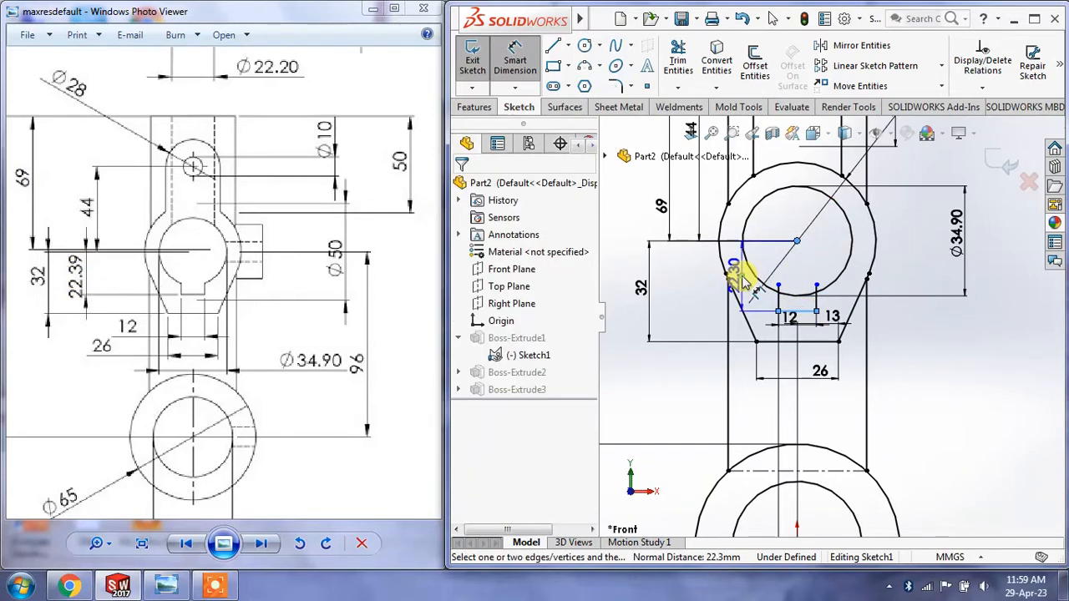
text(22.39)
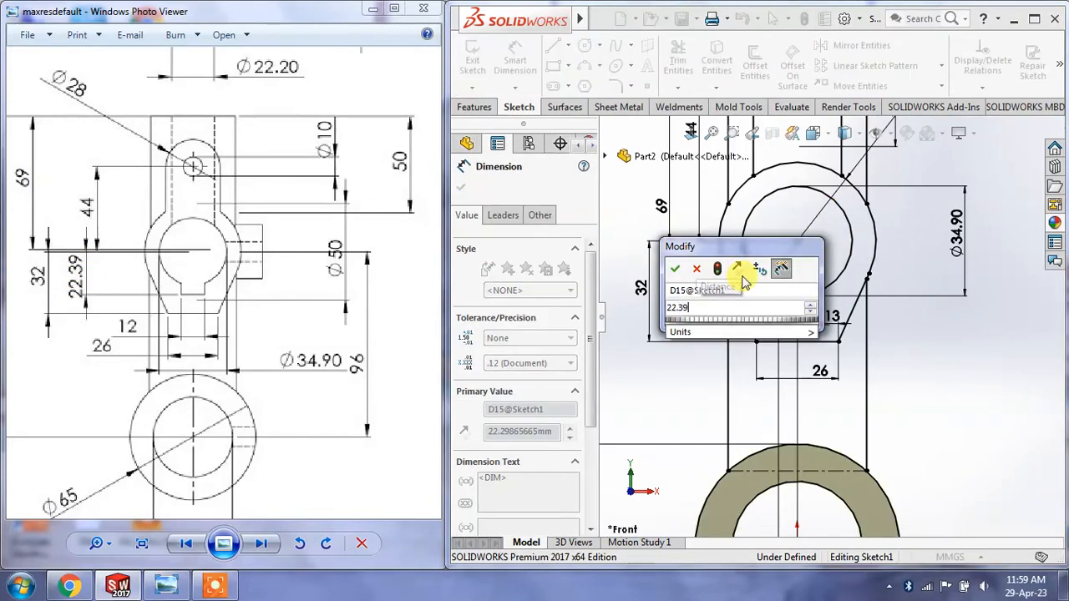
key(Return)
scroll(939, 422, down, 2)
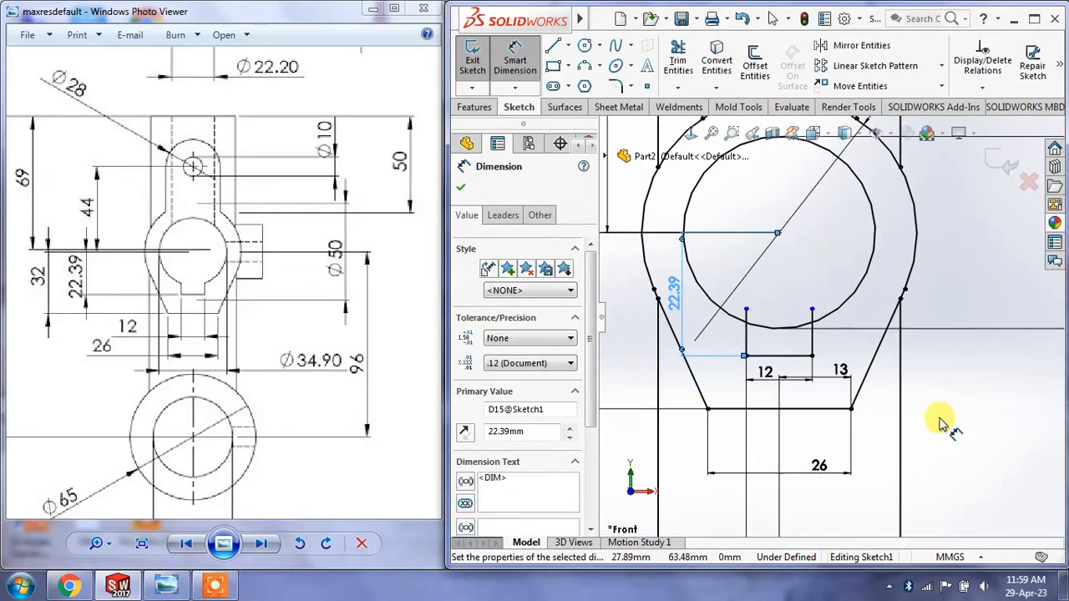
key(Escape)
Step: Trim the keyway line ends inside the circle and the arc between them, and exit the sketch to rebuild the part
click(678, 60)
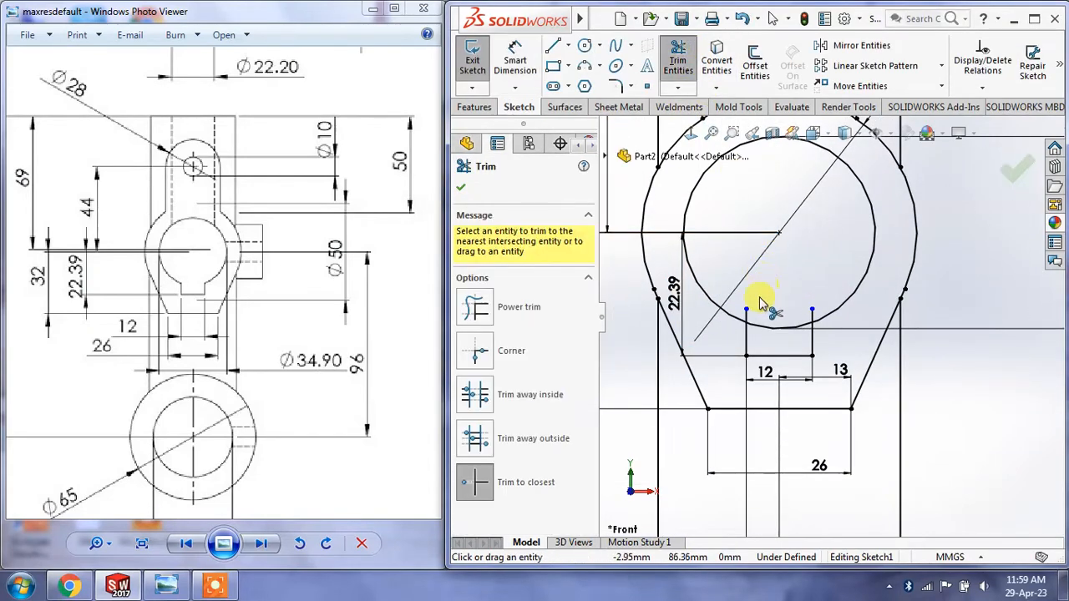
click(747, 312)
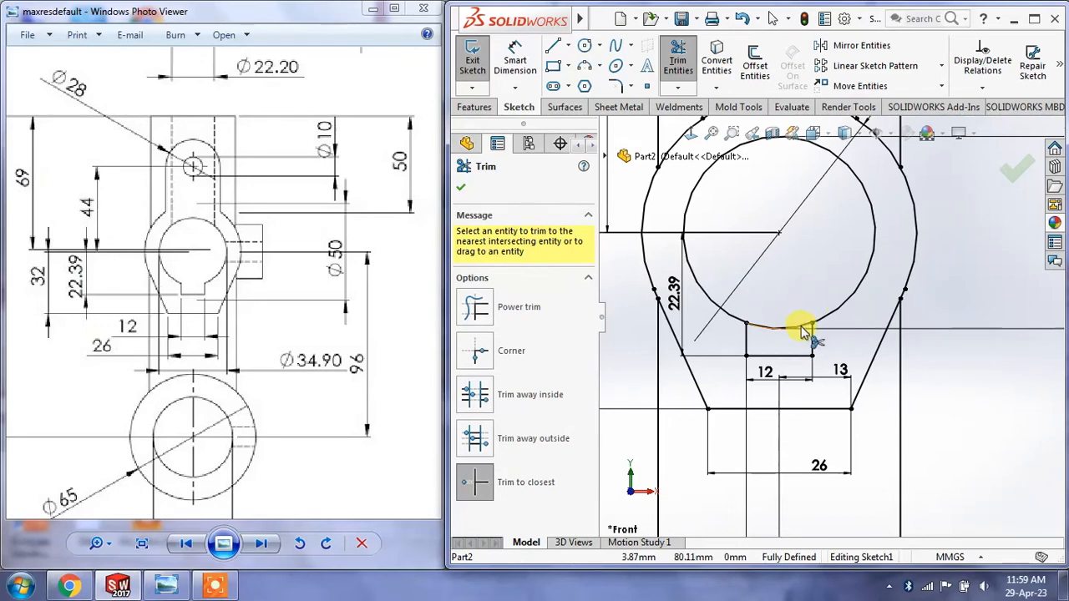
click(799, 328)
click(464, 192)
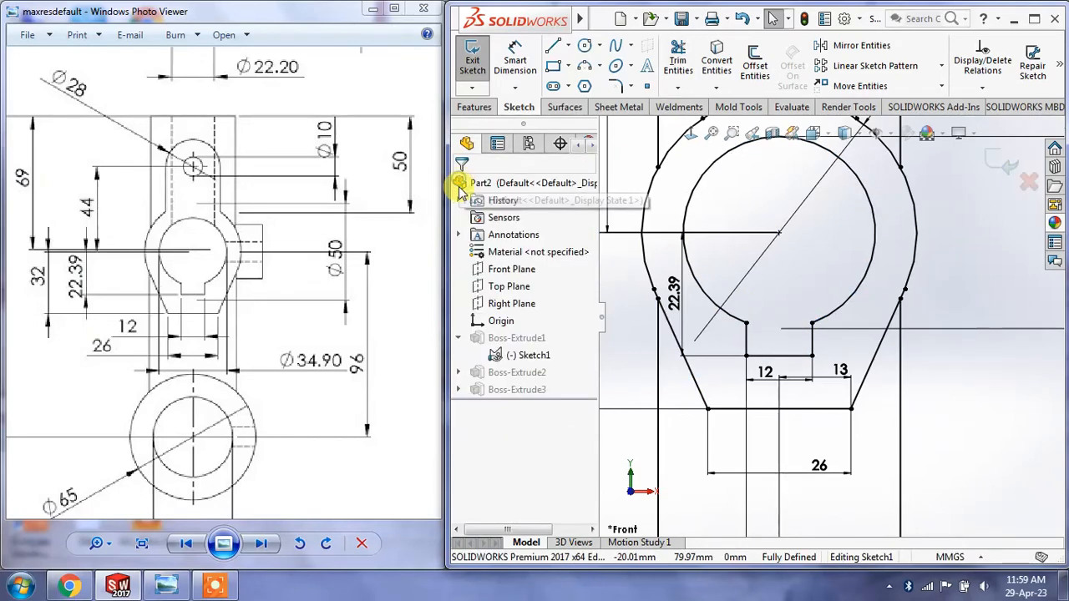
click(998, 159)
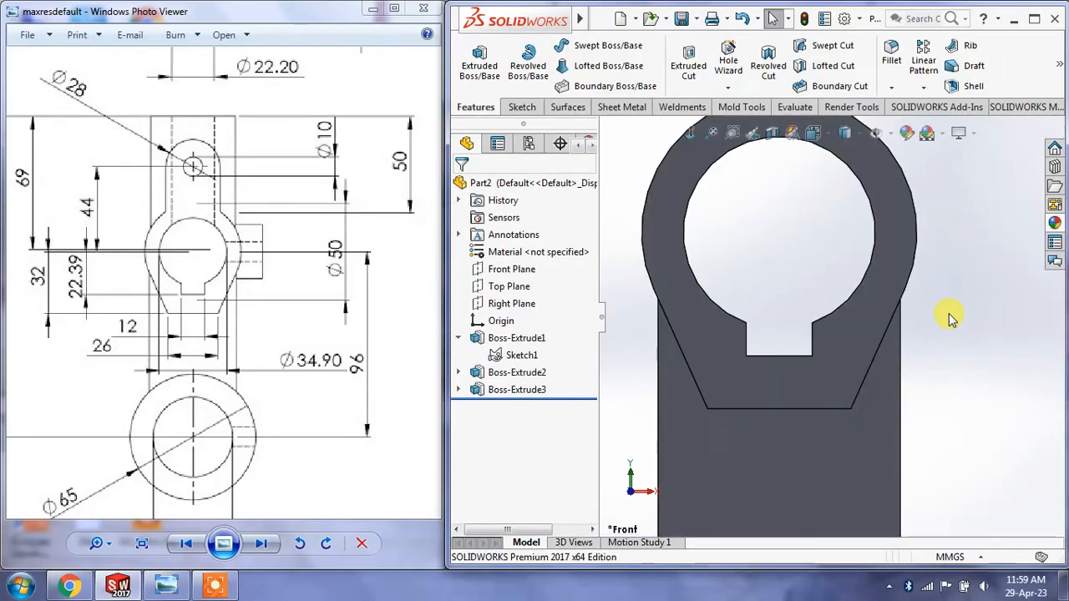
Step: Reuse Sketch1 to extrude the two regions above the collar, rectangular and round-topped, as a merged Mid Plane boss 44 mm deep
mouse_move(949, 309)
middle_down()
mouse_move(975, 348)
mouse_move(968, 339)
middle_up()
scroll(976, 351, up, 3)
click(522, 355)
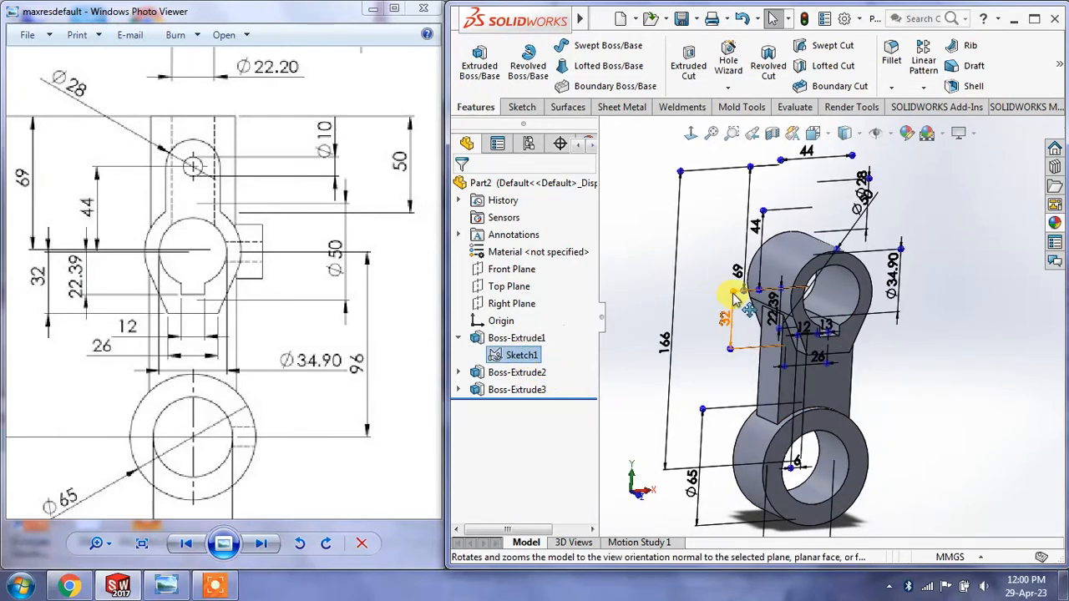
mouse_move(292, 263)
mouse_down()
mouse_move(255, 239)
mouse_move(286, 298)
mouse_move(176, 230)
mouse_up()
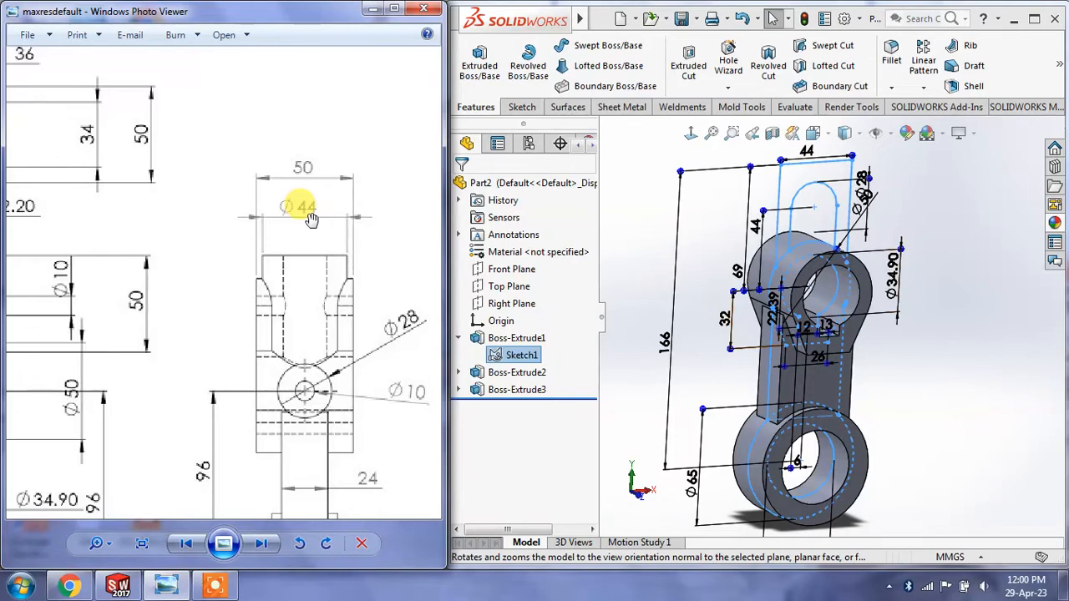
click(480, 60)
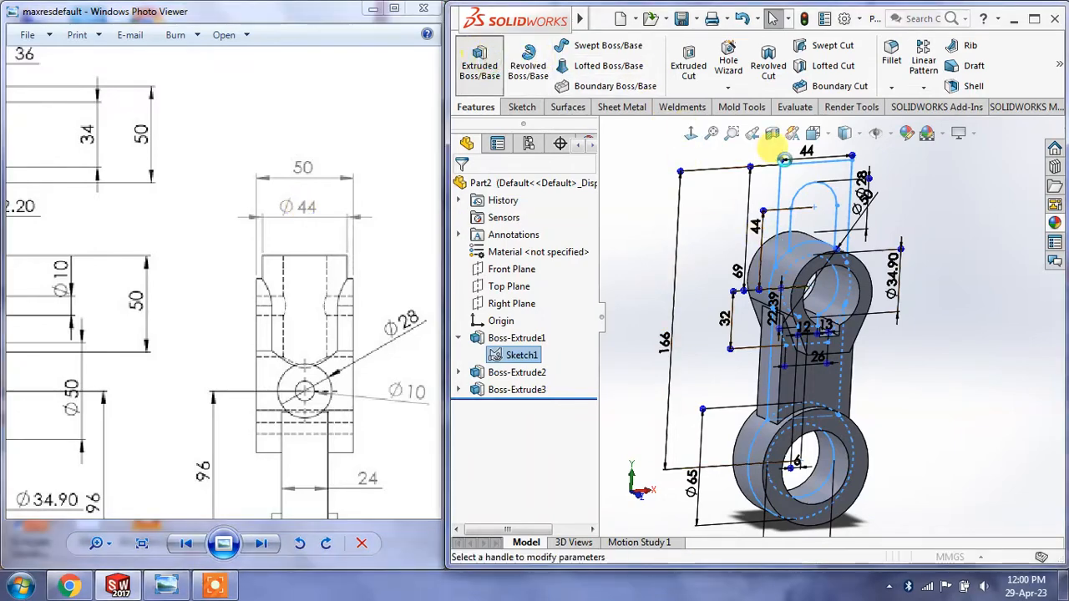
click(795, 178)
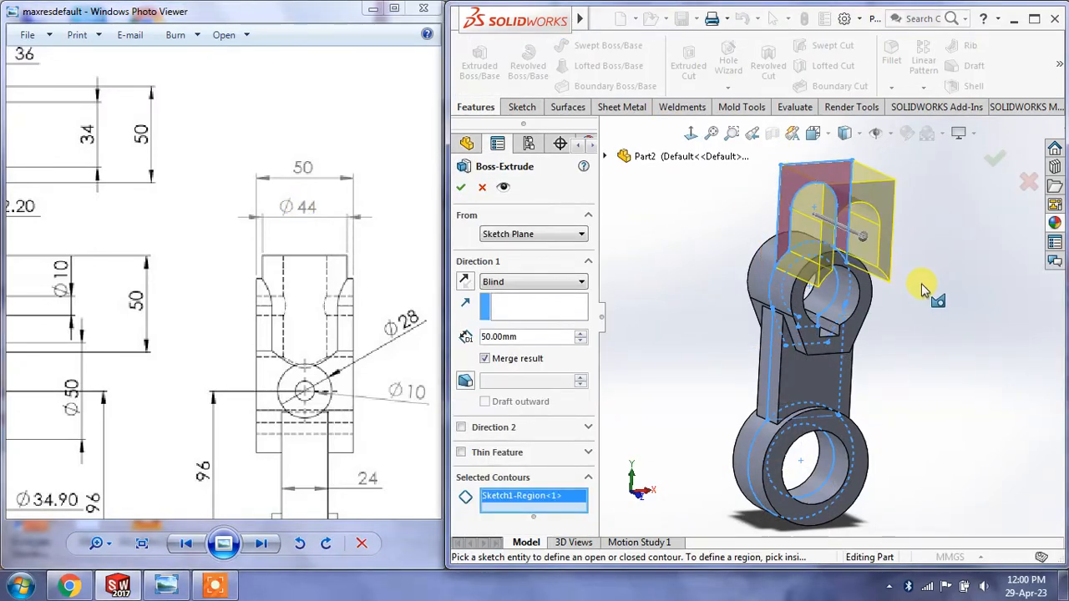
middle_drag(921, 283, 811, 217)
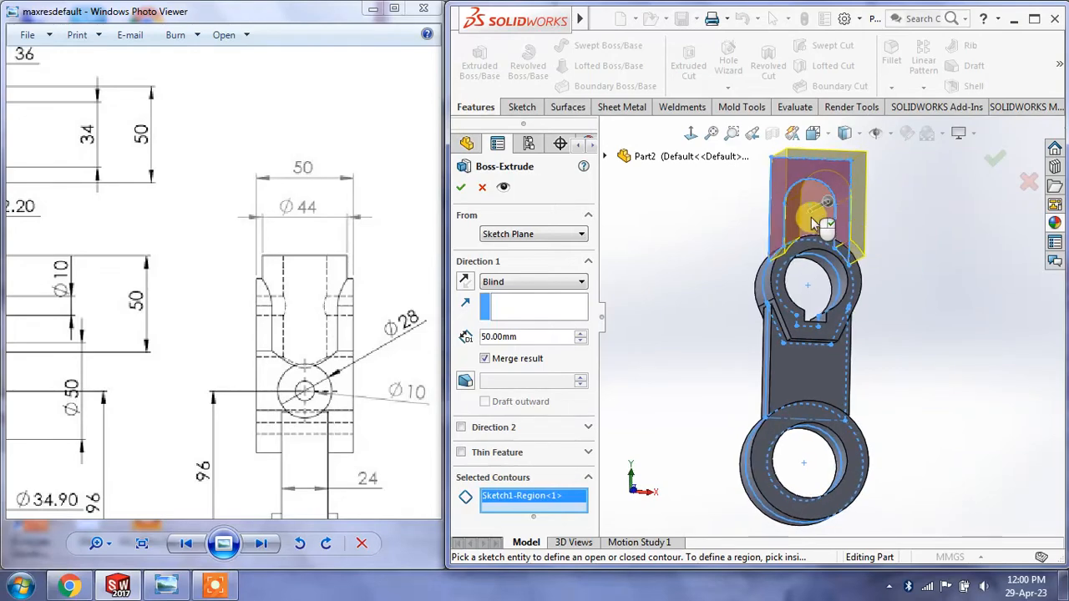
click(810, 217)
mouse_move(928, 211)
middle_down()
mouse_move(960, 249)
mouse_move(964, 238)
middle_up()
click(522, 284)
click(509, 350)
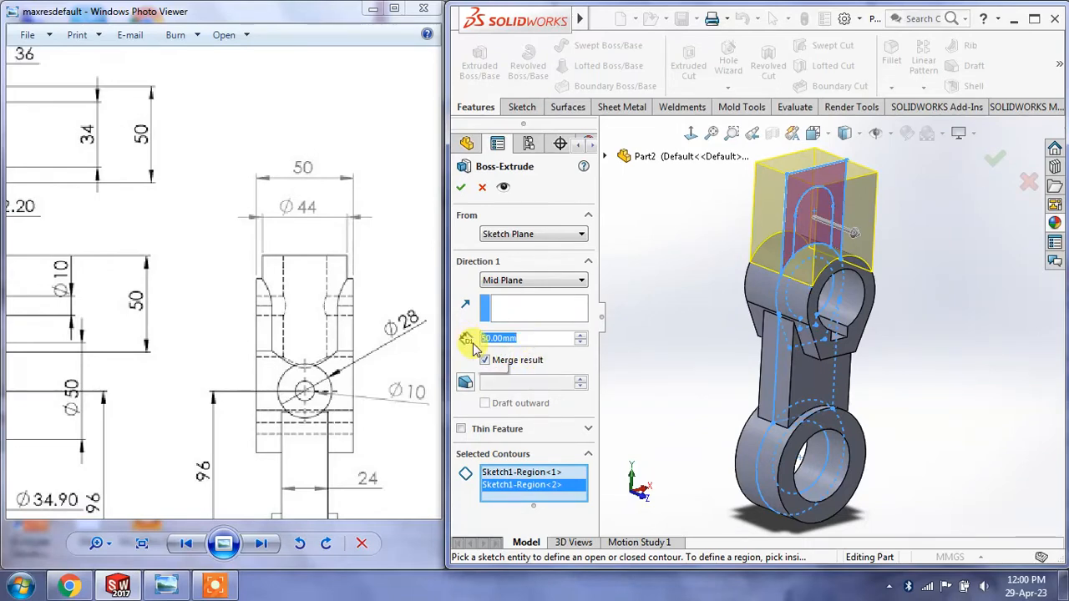
text(44)
key(Return)
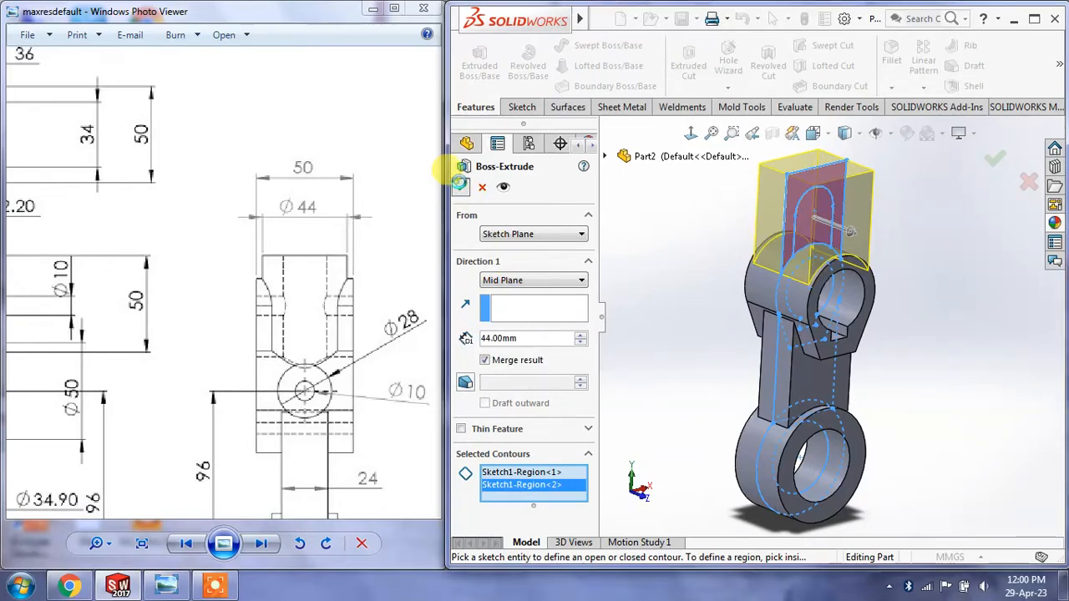
click(460, 187)
Step: Fillet the four long edges of the rectangular block above the collar with a symmetric 22 mm radius to make it cylindrical
mouse_move(818, 389)
middle_down()
mouse_move(863, 384)
mouse_move(718, 406)
middle_up()
mouse_move(334, 326)
mouse_down()
mouse_move(159, 337)
mouse_move(358, 404)
mouse_up()
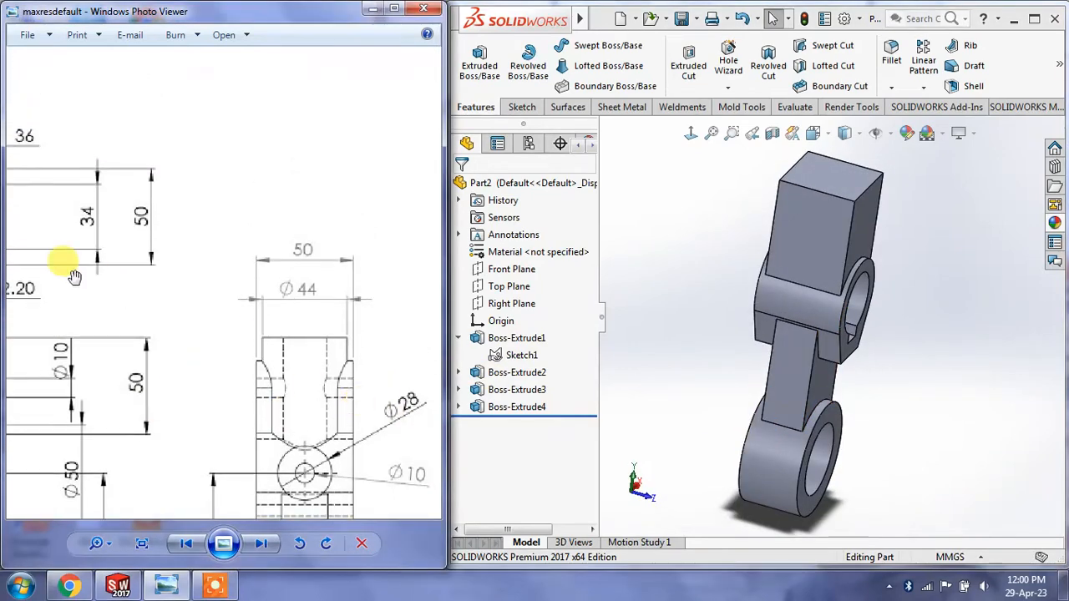
mouse_move(66, 263)
mouse_down()
mouse_move(280, 268)
mouse_move(138, 235)
mouse_move(103, 239)
mouse_up()
click(855, 197)
middle_drag(855, 198, 843, 242)
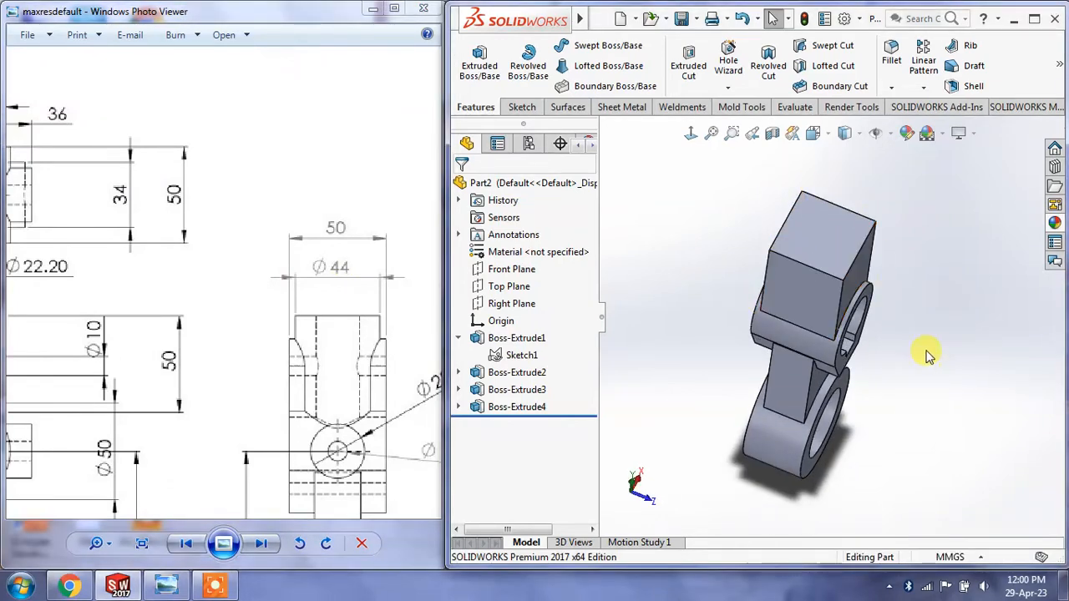
middle_drag(992, 334, 941, 305)
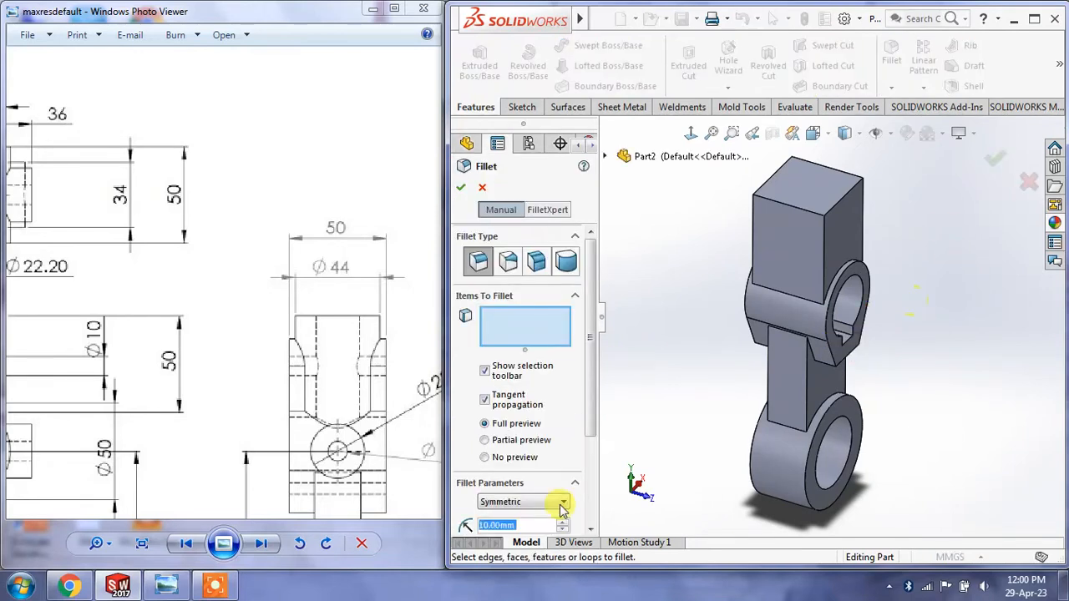
text(22)
key(Return)
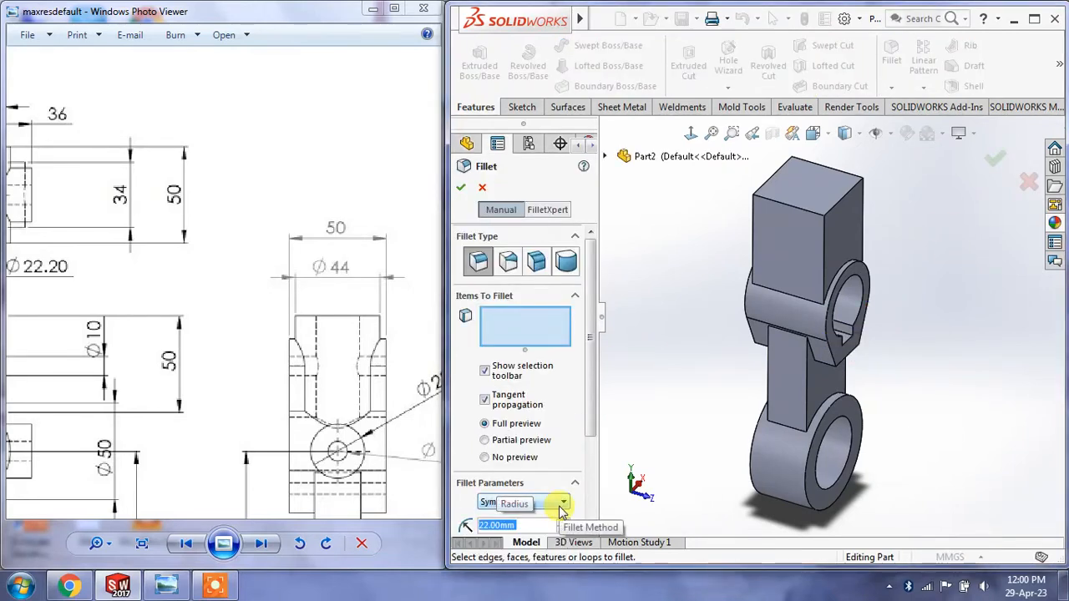
click(823, 251)
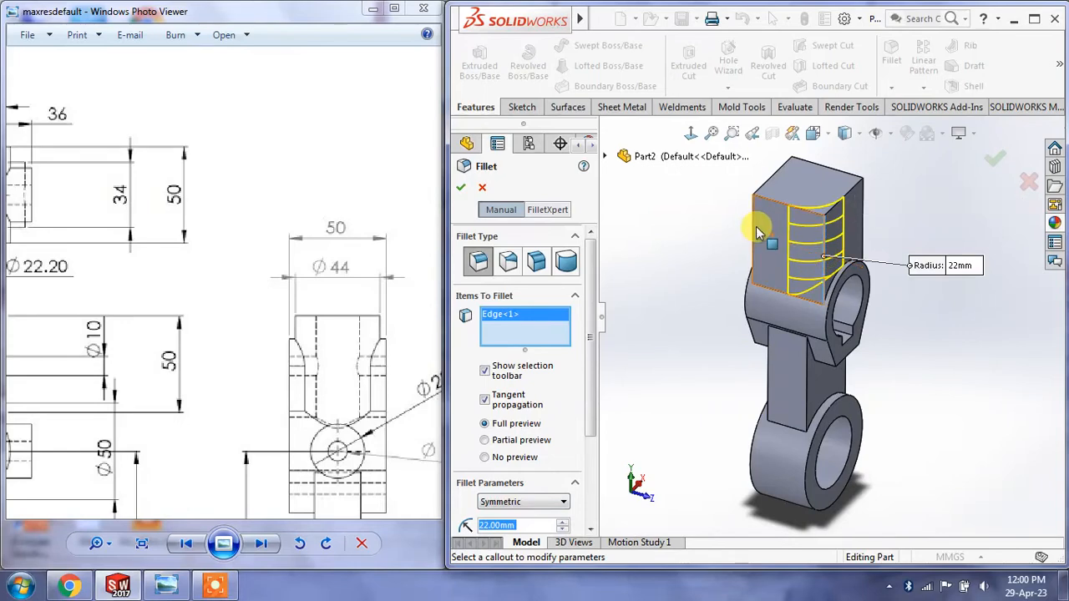
click(754, 231)
middle_drag(756, 230, 745, 203)
click(831, 261)
click(740, 274)
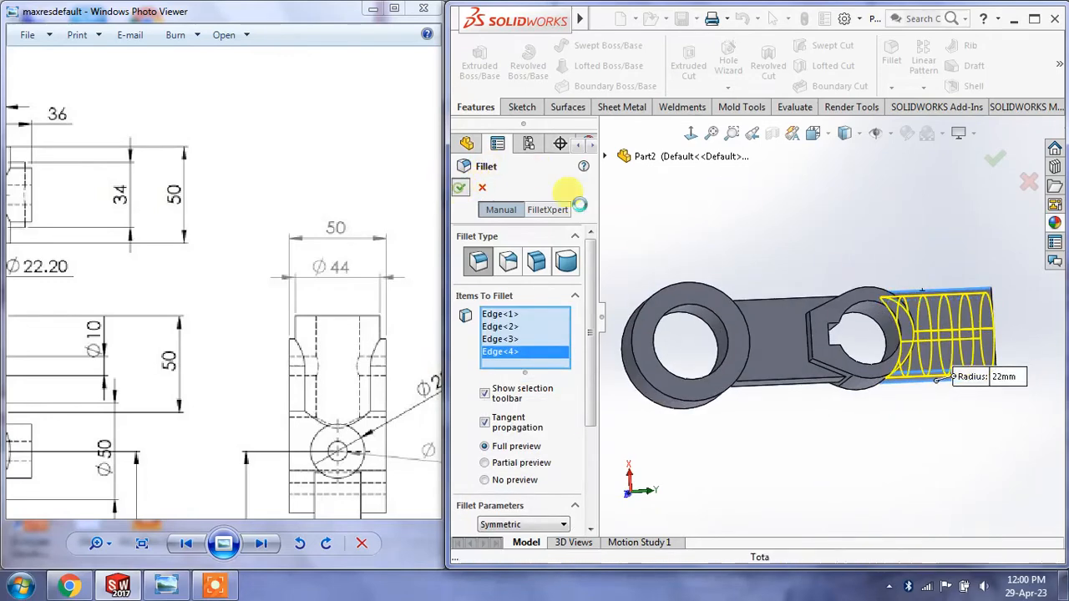
key(Return)
middle_drag(914, 297, 832, 339)
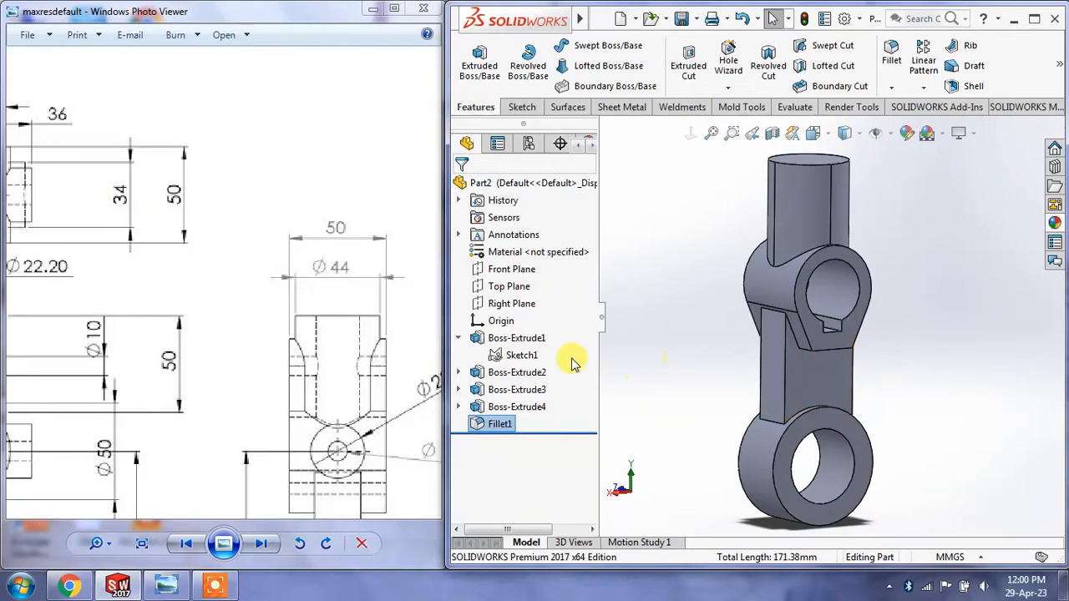
click(524, 356)
click(544, 311)
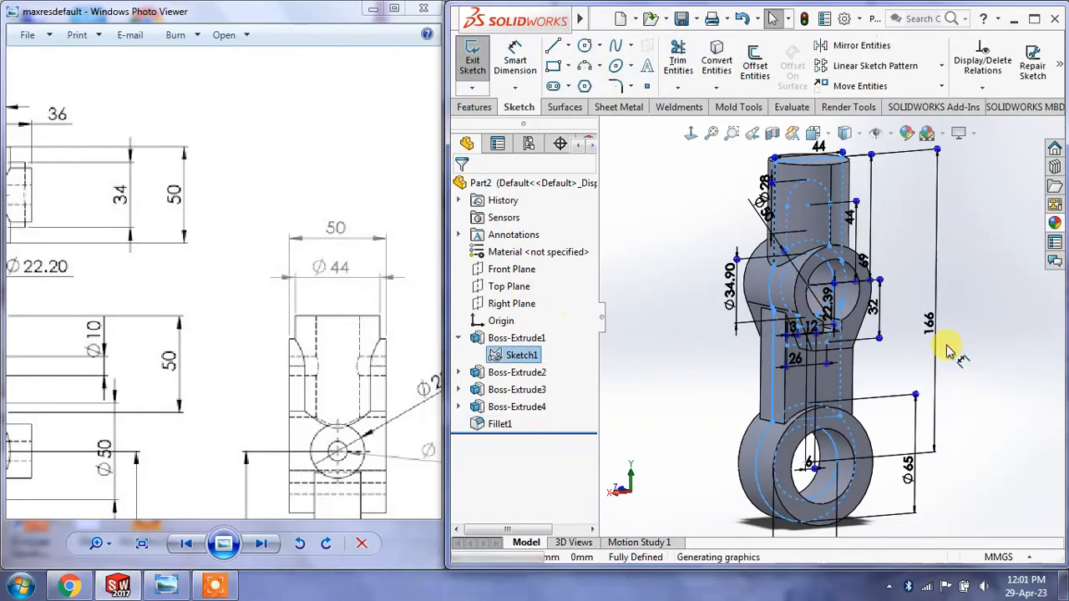
scroll(840, 203, down, 2)
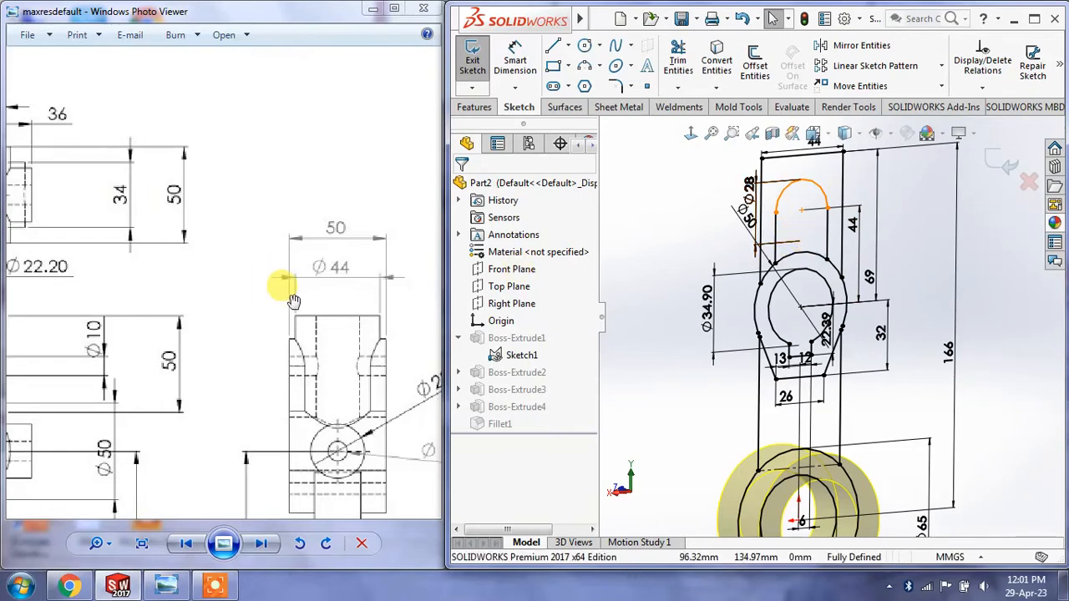
drag(279, 305, 262, 282)
mouse_move(119, 288)
mouse_down()
mouse_move(191, 286)
mouse_move(149, 256)
mouse_up()
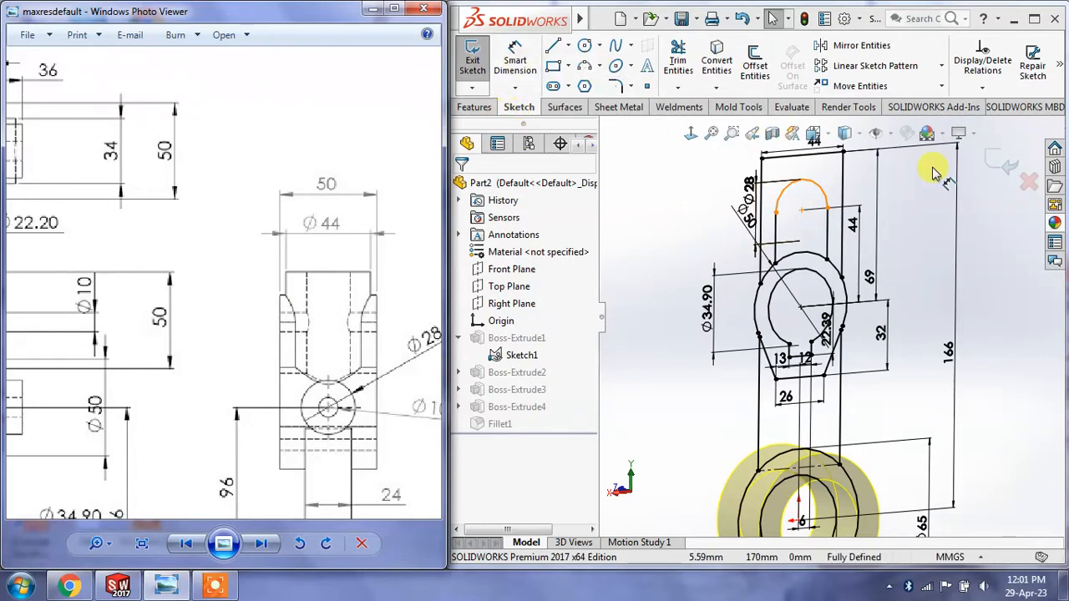
click(1004, 163)
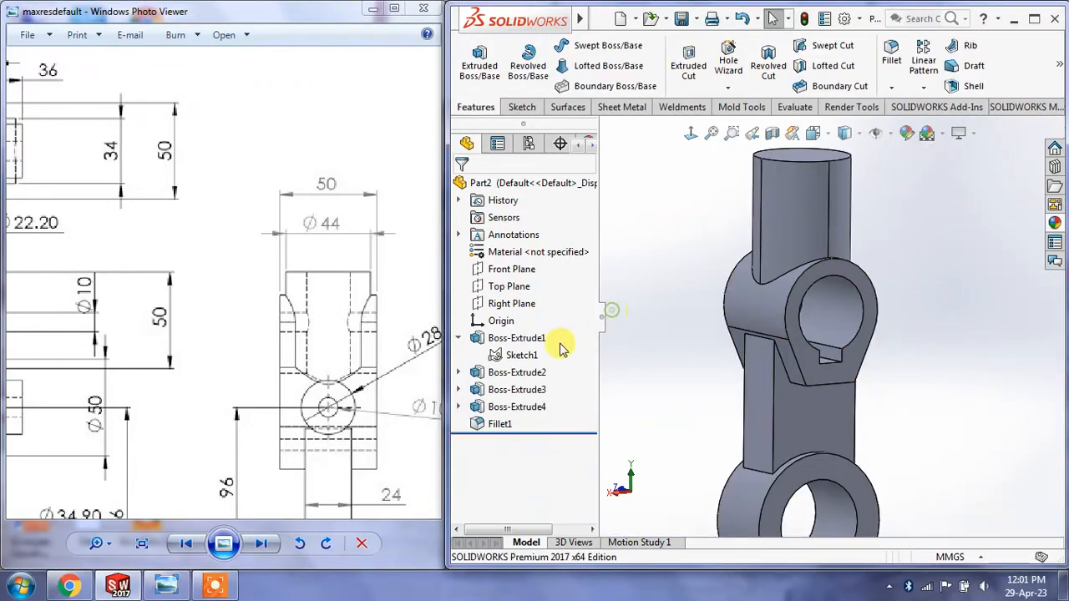
Step: Reuse Sketch1 to extrude the round-topped region above the collar as a merged Mid Plane boss 50 mm deep
click(522, 355)
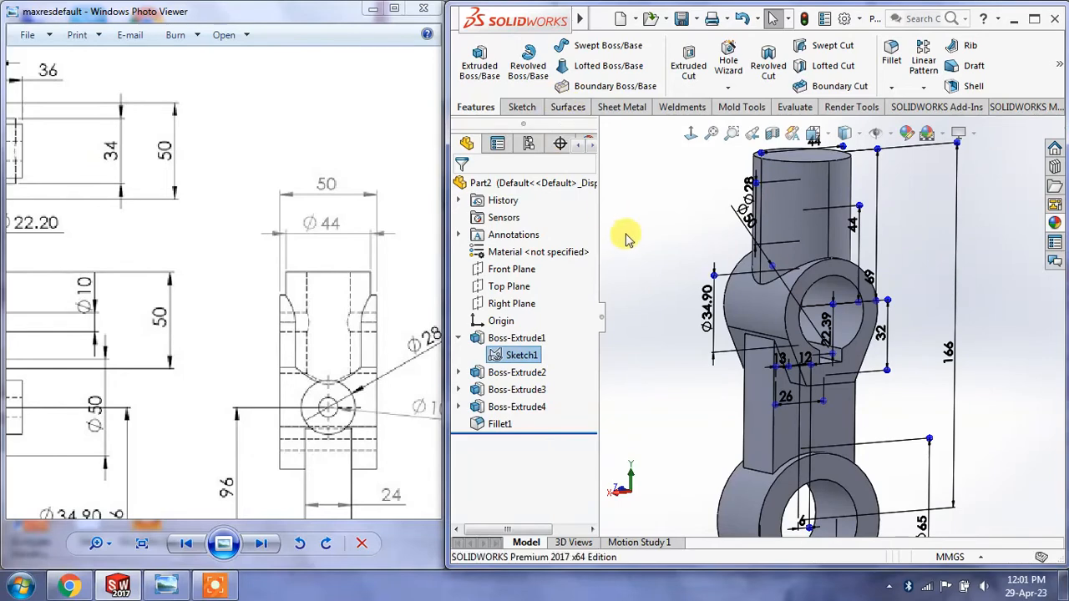
mouse_move(624, 232)
middle_down()
mouse_move(662, 250)
mouse_move(644, 238)
mouse_move(802, 208)
middle_up()
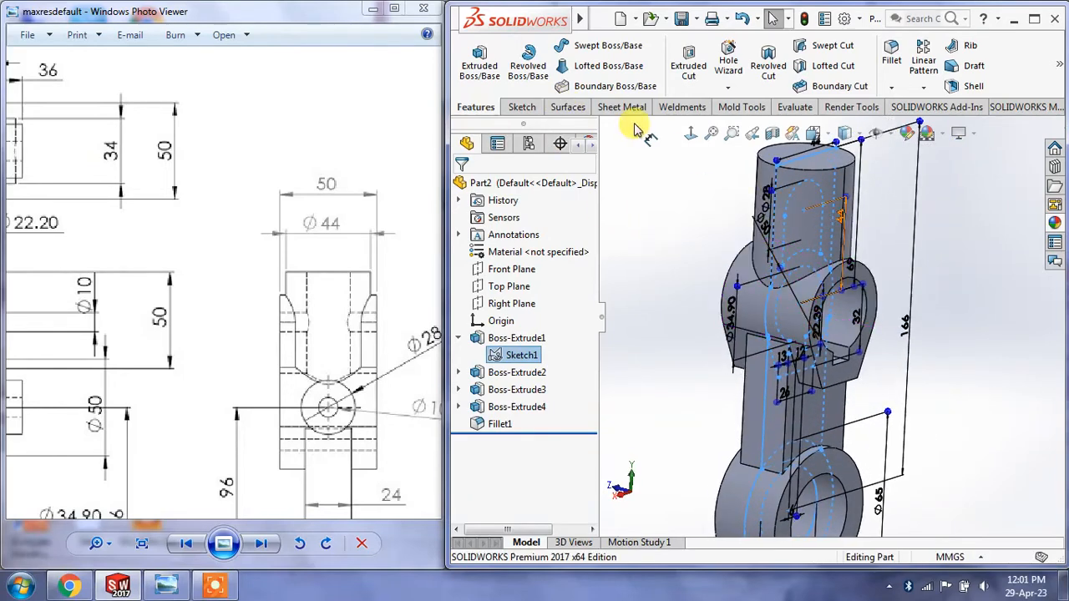
click(474, 73)
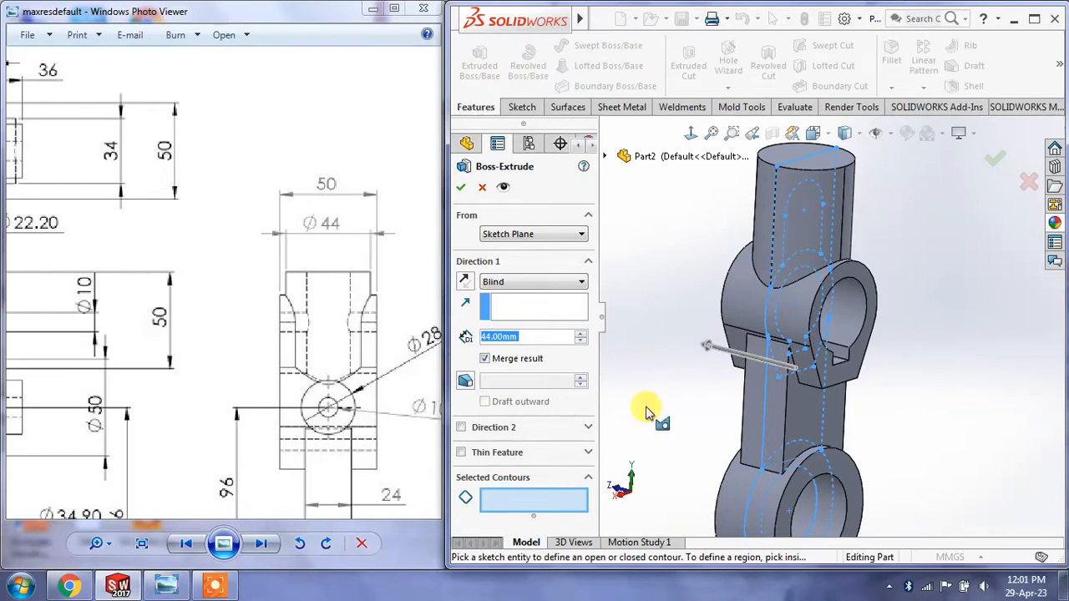
click(573, 497)
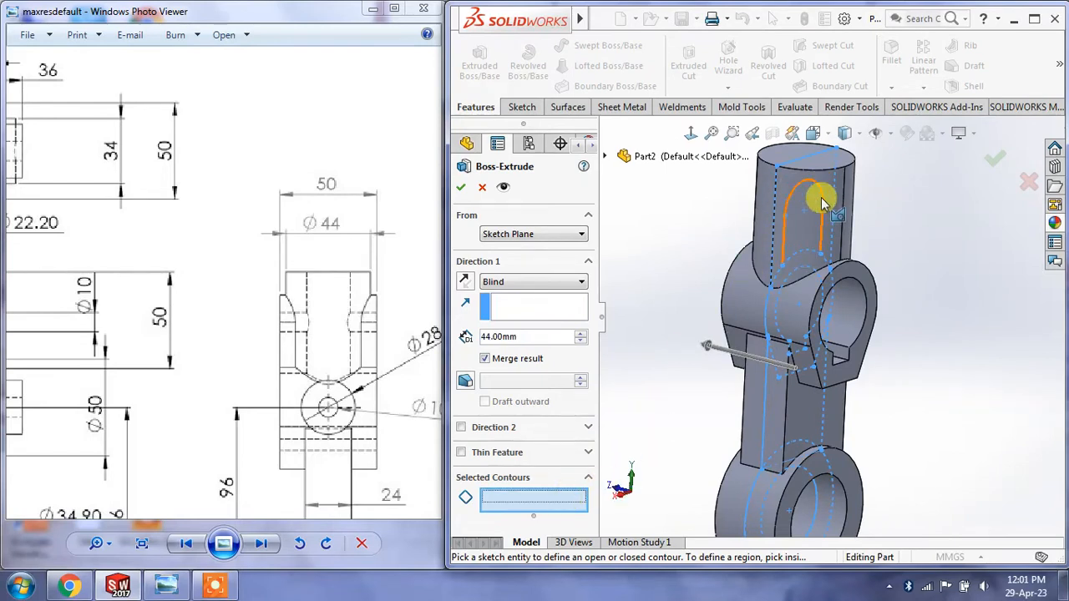
click(800, 237)
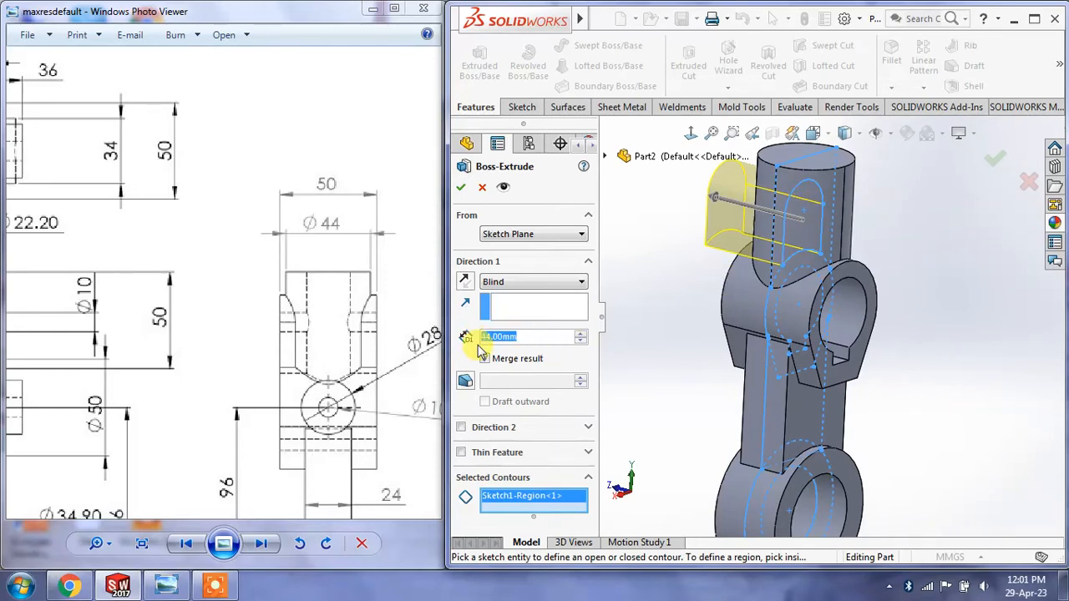
text(50)
key(Return)
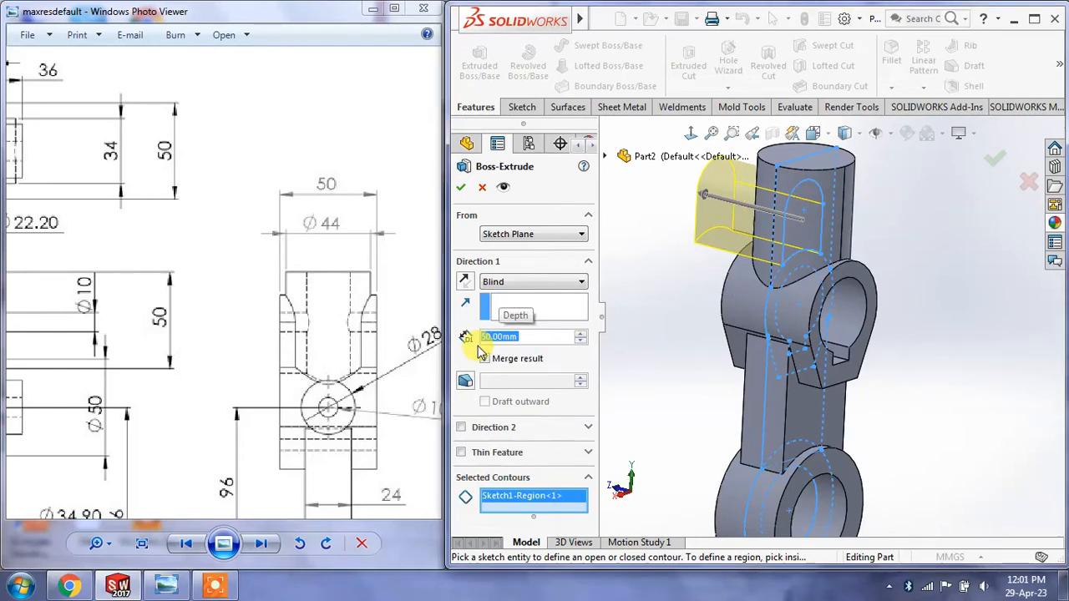
click(505, 280)
click(493, 357)
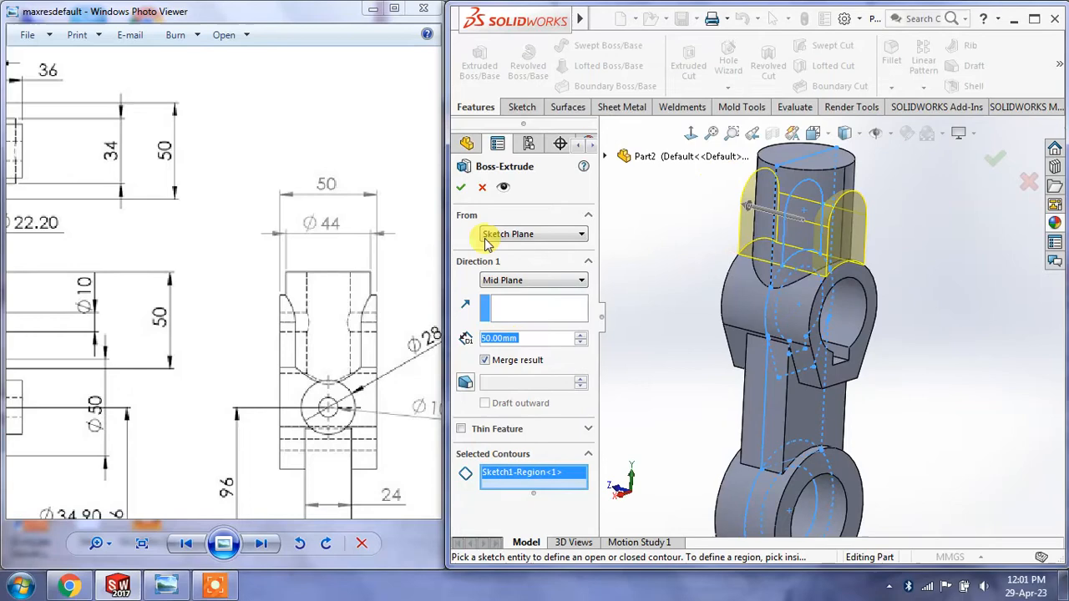
click(460, 188)
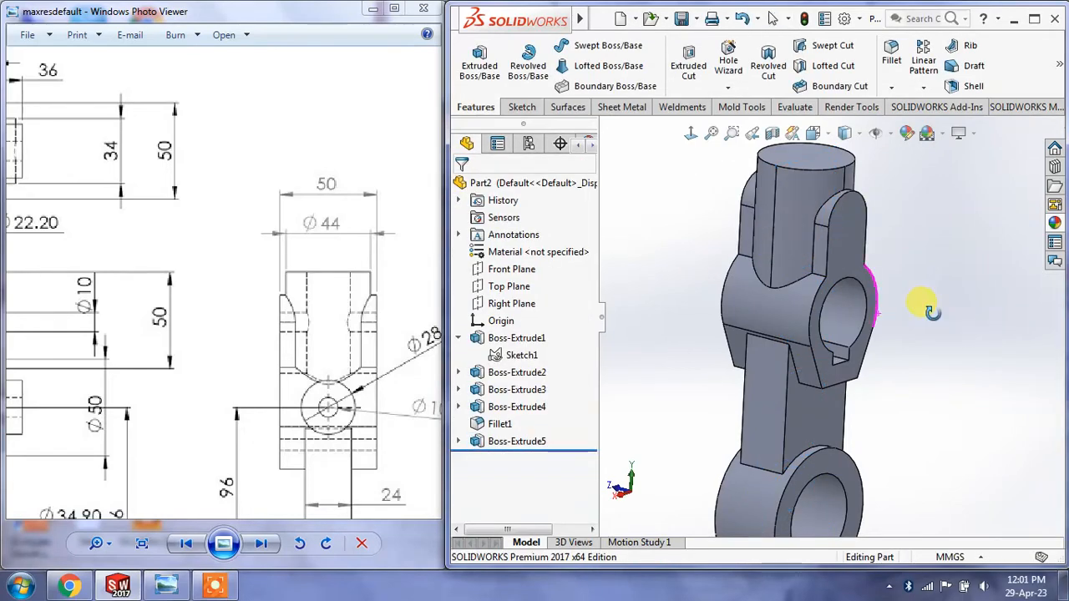
Step: Start a Hole Wizard legacy hole of type Simple and set its diameter to 28 mm
middle_drag(929, 309, 925, 331)
mouse_move(351, 305)
mouse_down()
mouse_move(287, 222)
mouse_move(345, 270)
mouse_move(351, 226)
mouse_move(251, 272)
mouse_move(291, 277)
mouse_up()
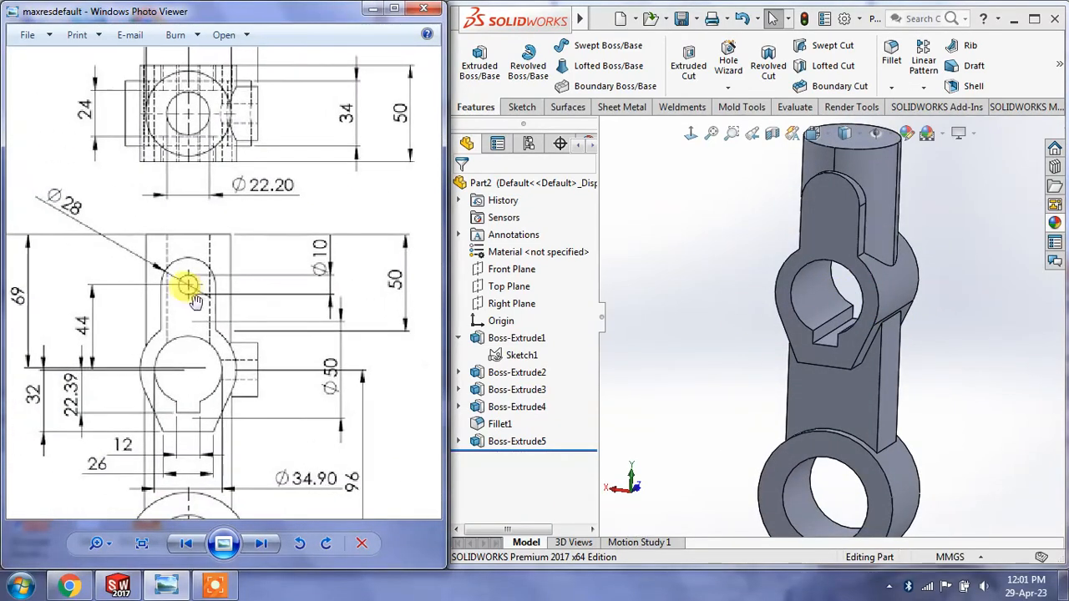
mouse_move(885, 307)
middle_down()
mouse_move(897, 301)
mouse_move(886, 200)
middle_up()
click(724, 50)
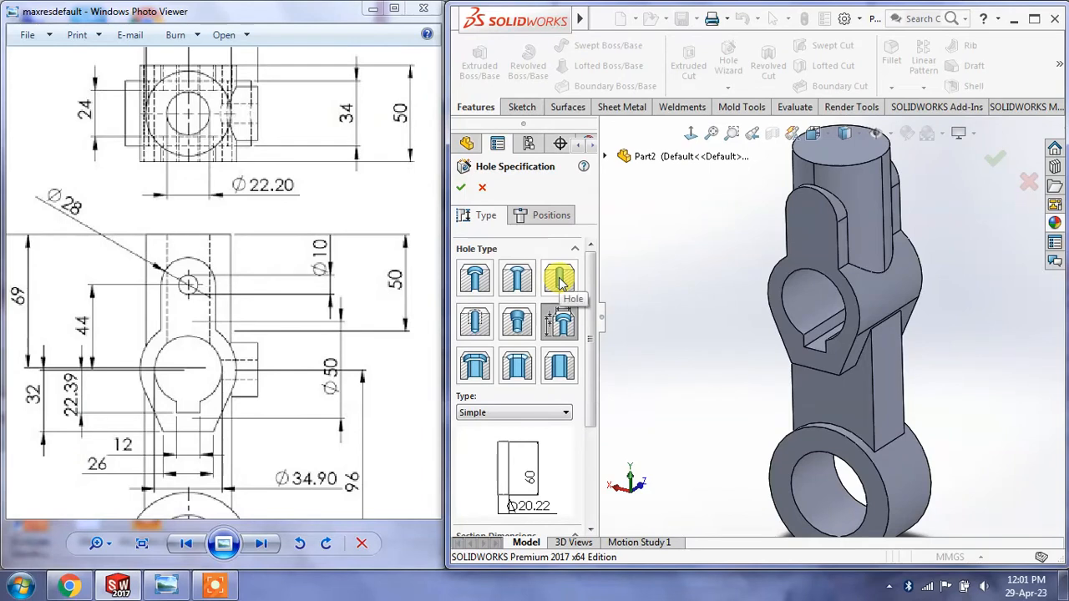
click(559, 282)
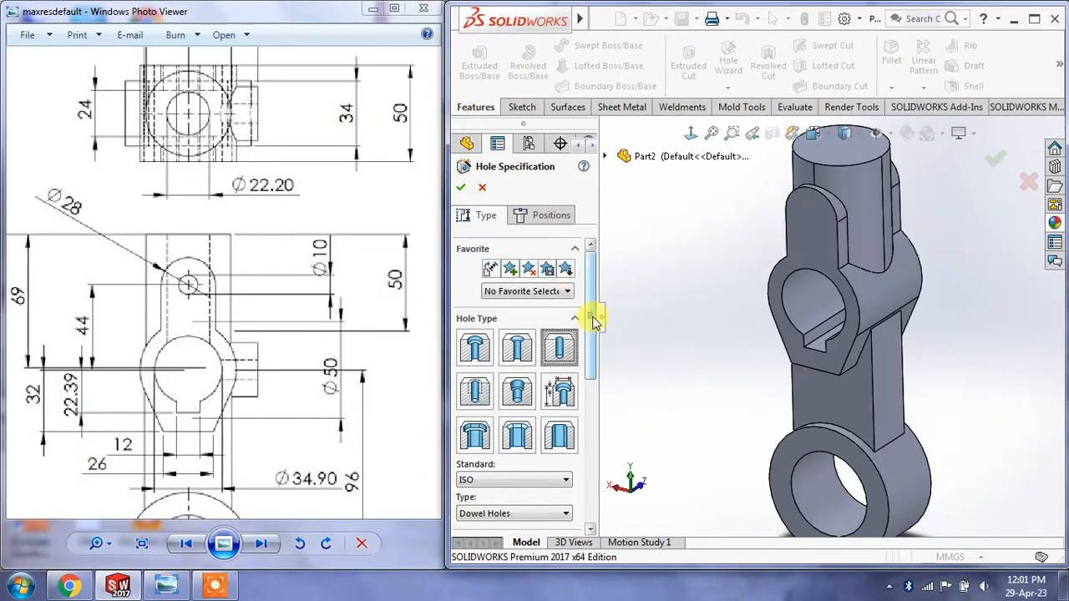
click(563, 399)
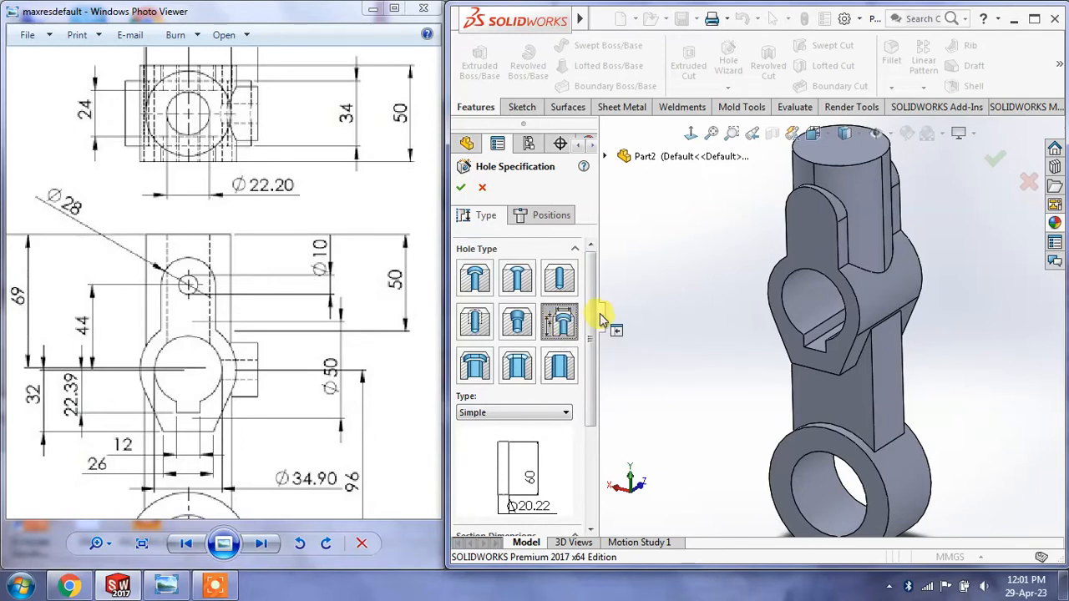
scroll(592, 334, down, 3)
click(507, 289)
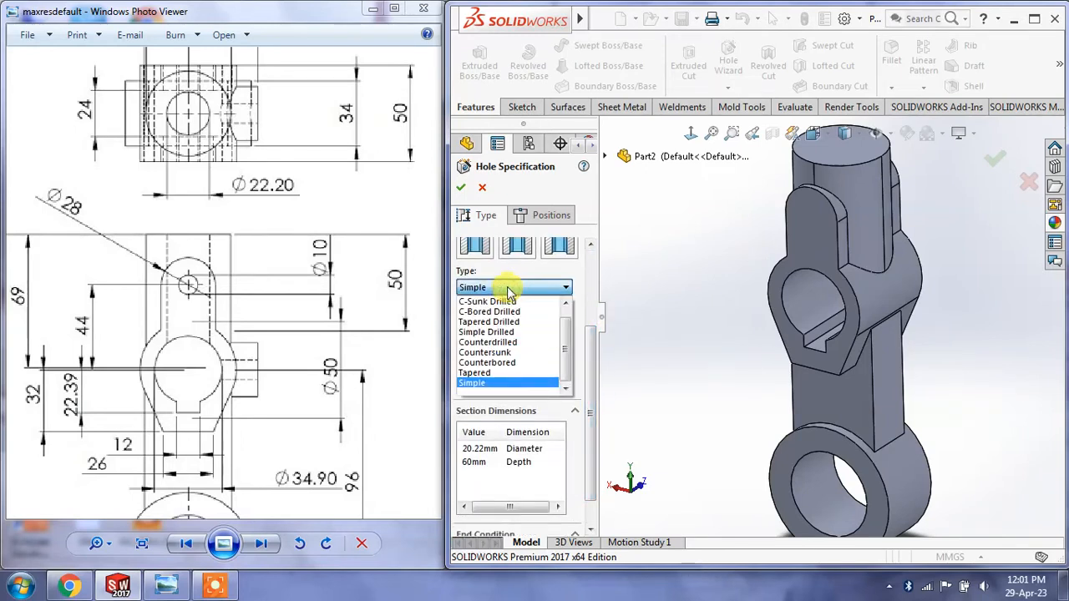
click(504, 300)
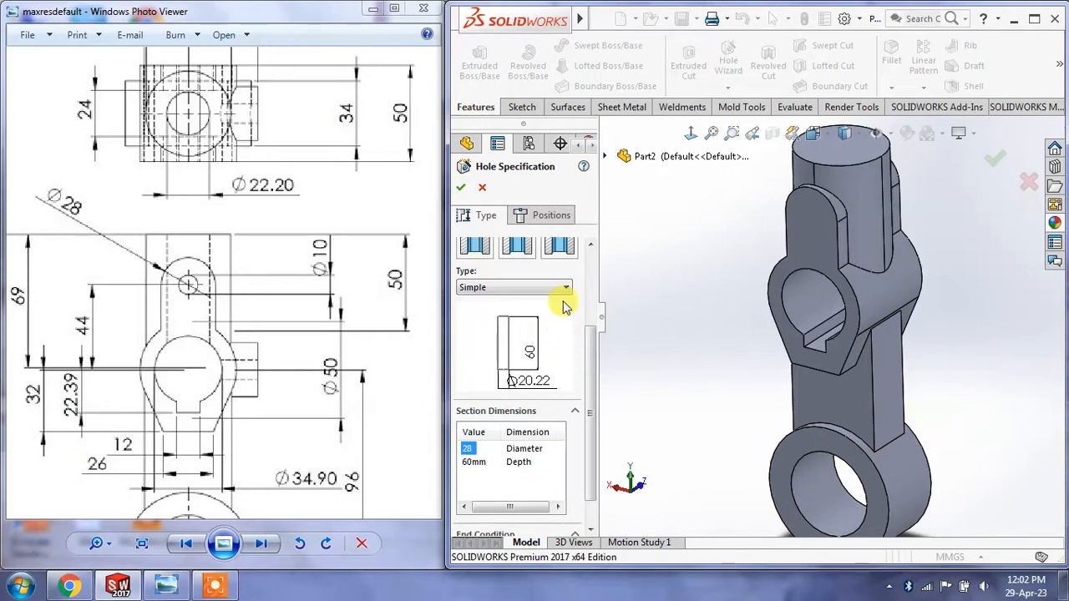
Step: Position the hole with a 3D sketch at the centre of the rounded lug's arc on its outer face
click(550, 216)
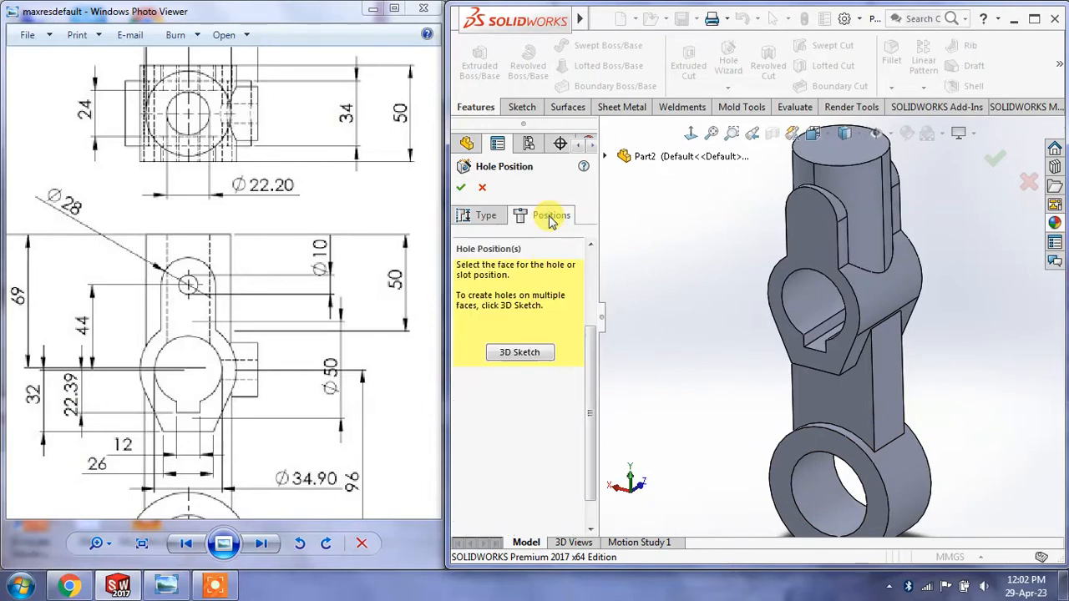
click(537, 354)
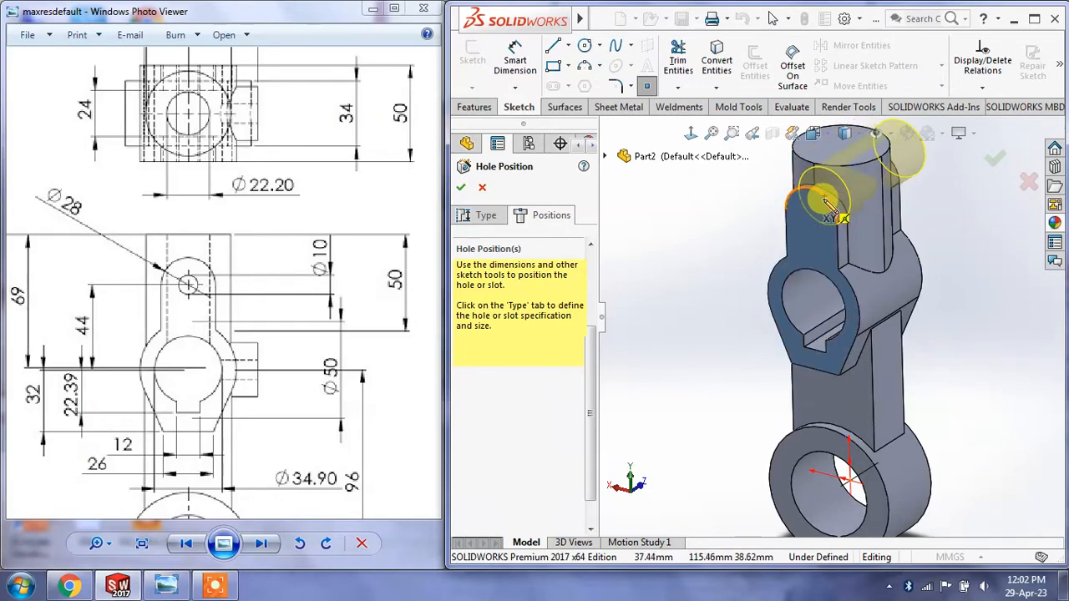
scroll(825, 207, down, 2)
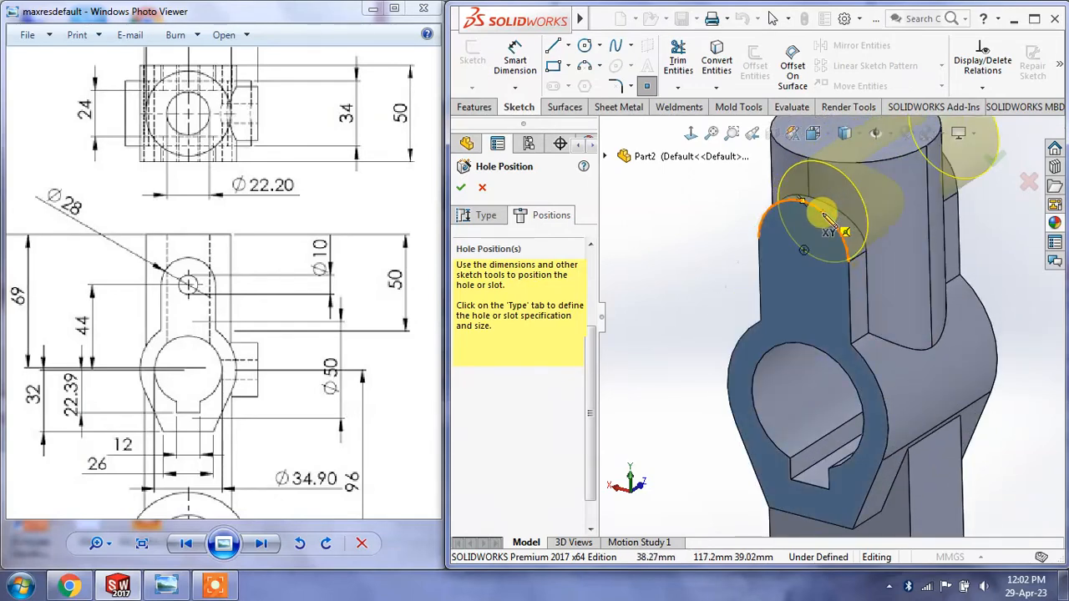
click(804, 252)
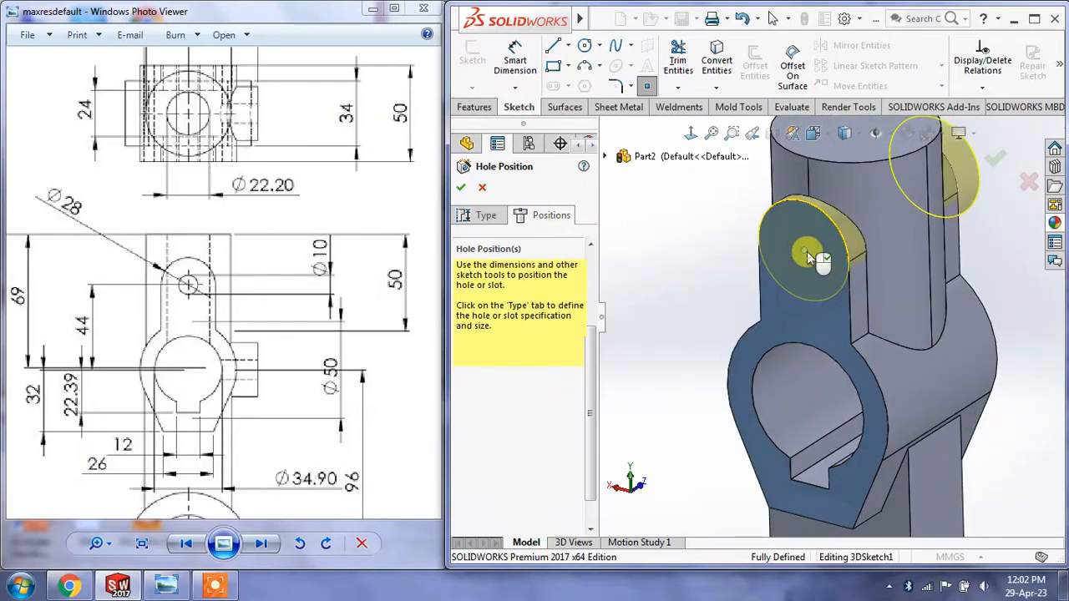
Step: Set the lug hole's diameter to 10 mm and create the hole
click(486, 215)
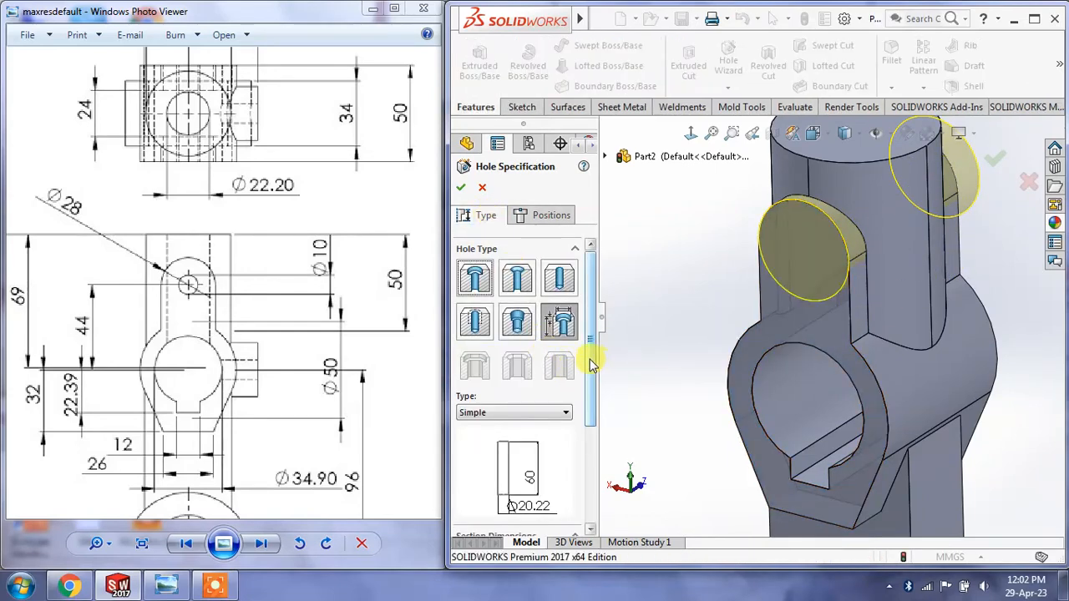
drag(591, 365, 595, 419)
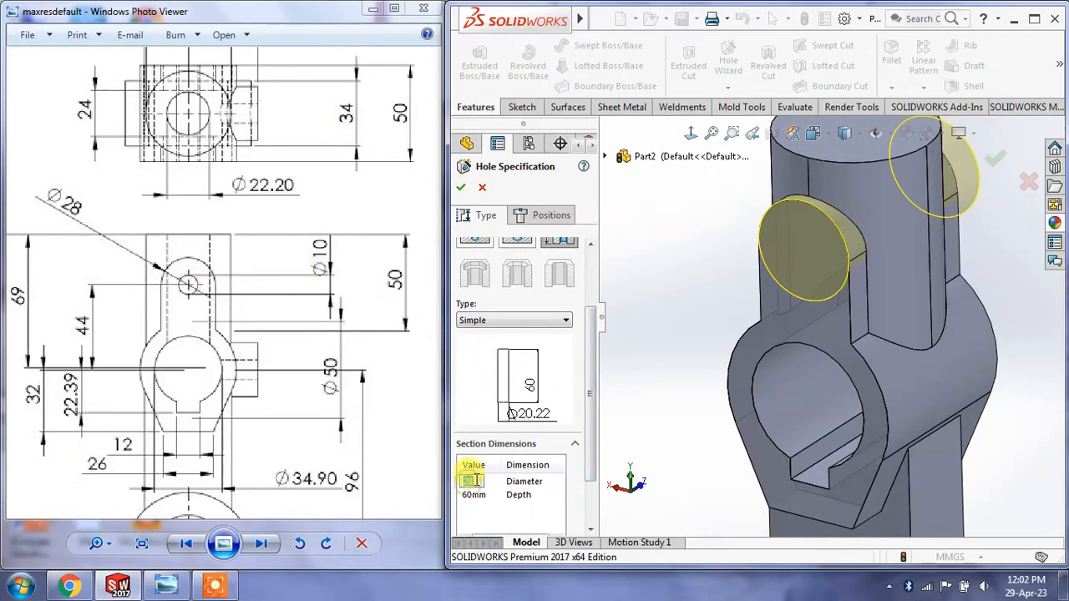
key(Return)
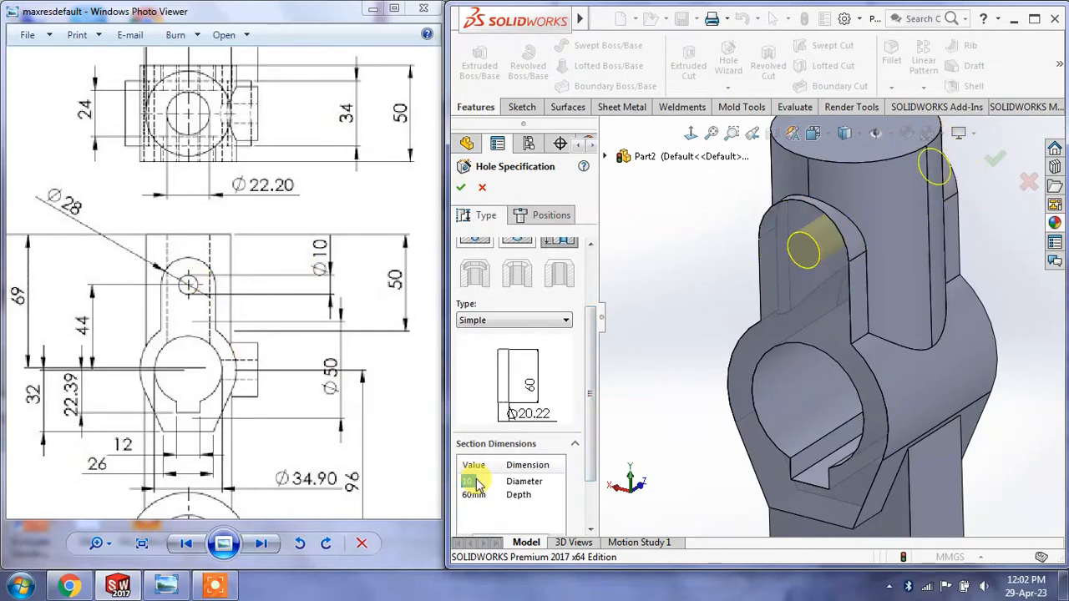
click(464, 191)
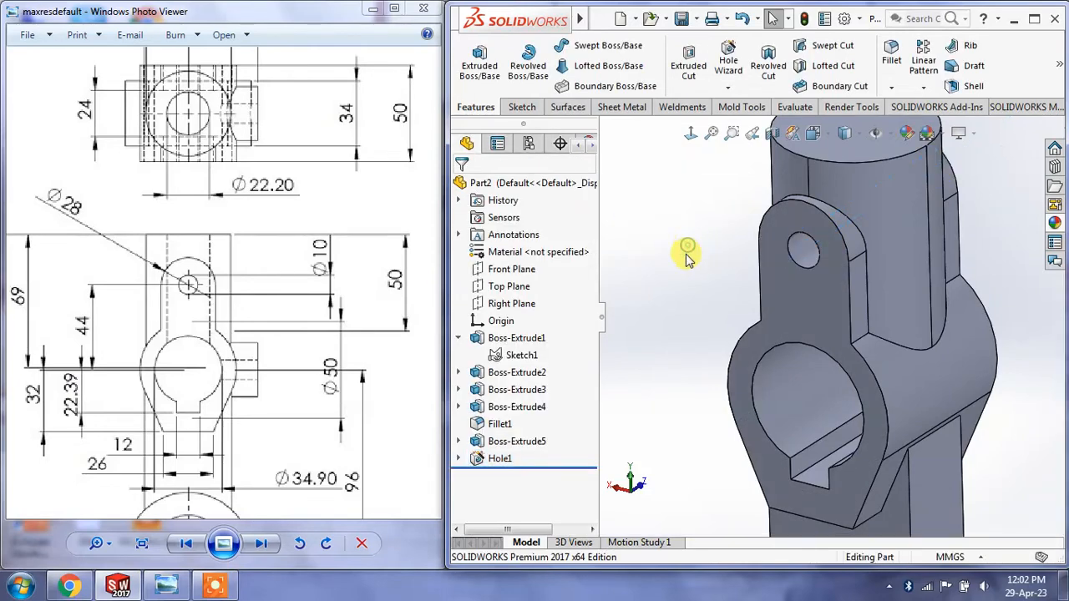
Step: Examine the reference drawing's side and top views for the vertical bore in the upper cylindrical shank
drag(260, 283, 98, 252)
mouse_move(370, 291)
mouse_down()
mouse_move(314, 288)
mouse_move(316, 260)
mouse_up()
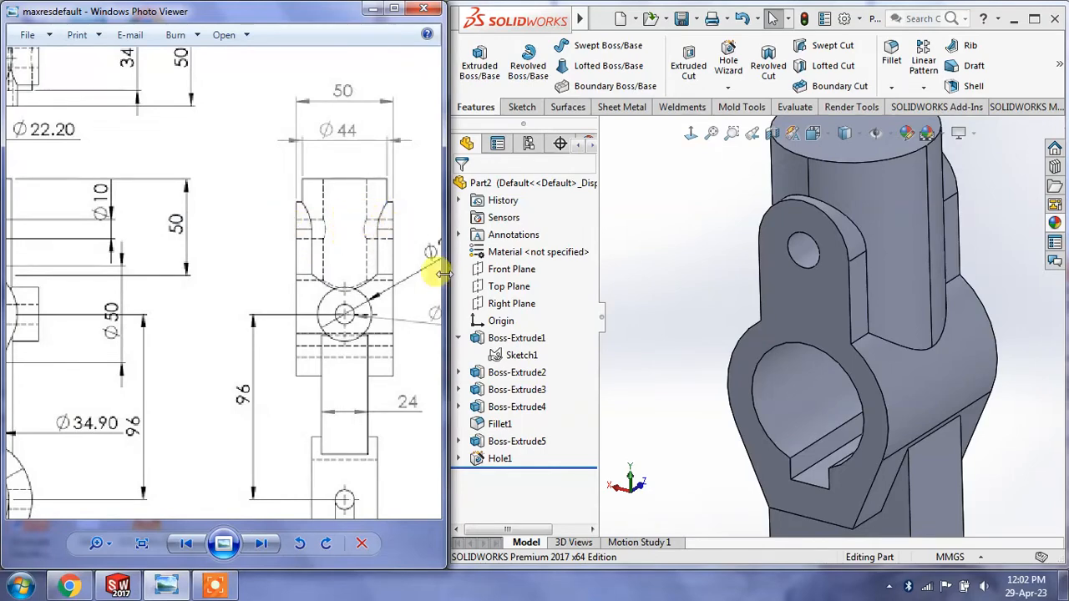
click(684, 307)
scroll(714, 307, up, 2)
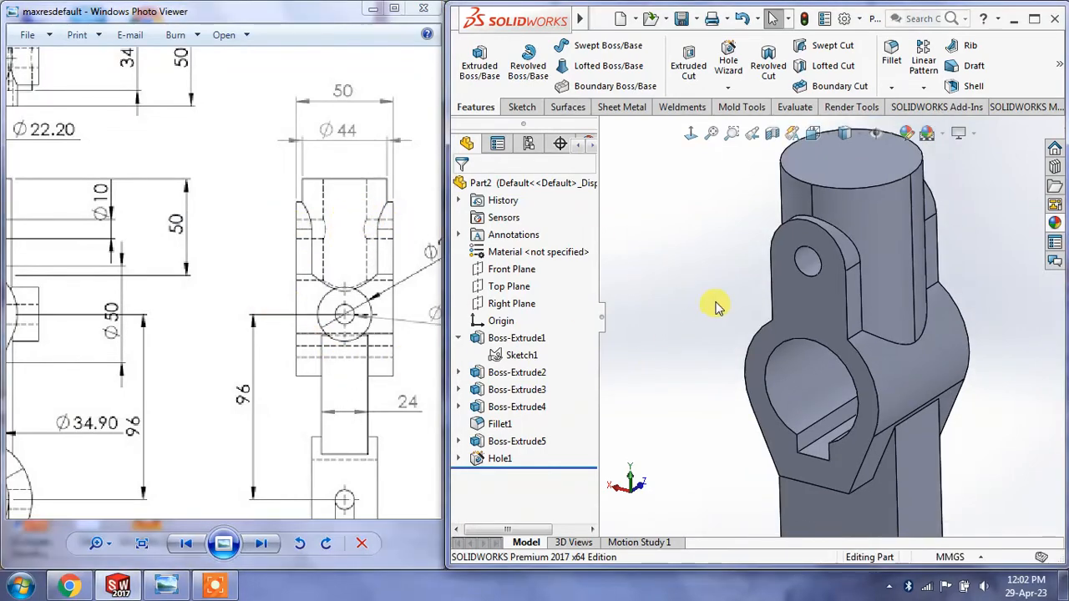
middle_drag(725, 239, 740, 268)
scroll(797, 275, up, 2)
scroll(860, 280, down, 1)
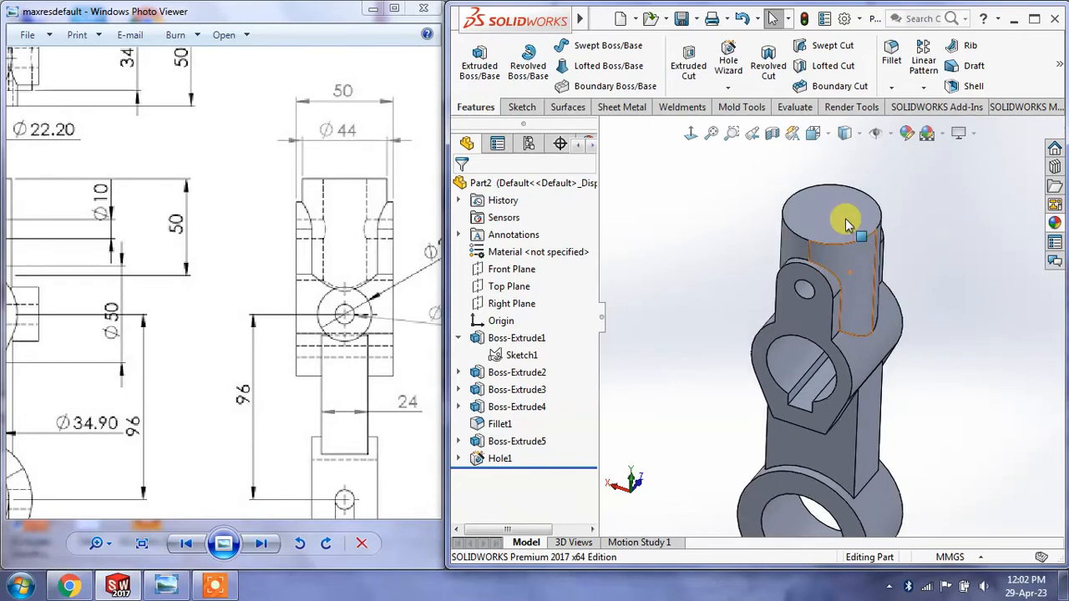
mouse_move(345, 194)
mouse_down()
mouse_move(376, 202)
mouse_move(304, 276)
mouse_move(276, 325)
mouse_move(178, 255)
mouse_up()
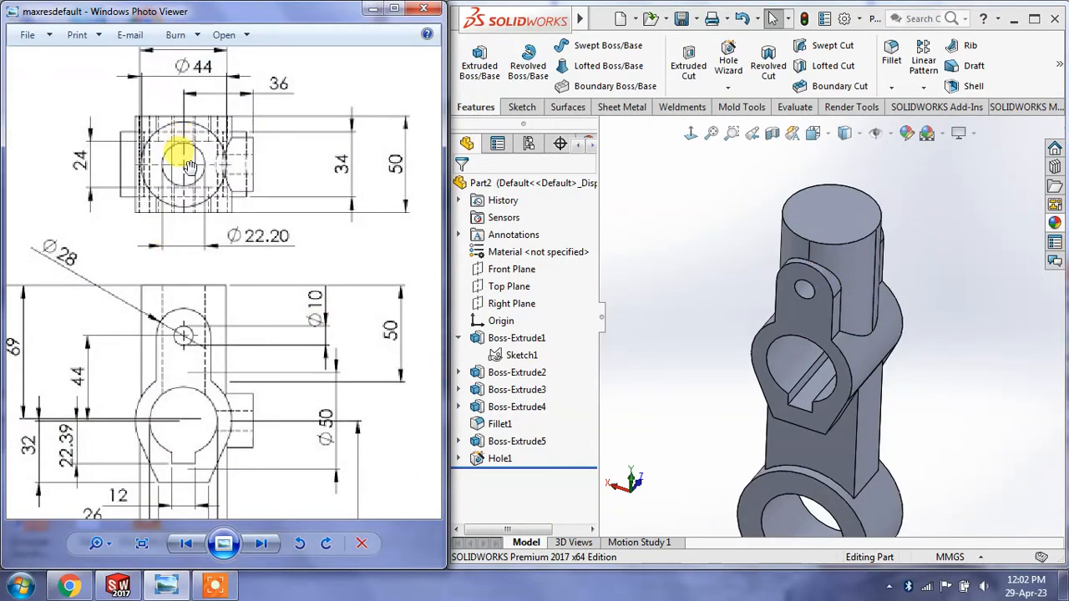
scroll(184, 165, down, 2)
scroll(196, 217, up, 4)
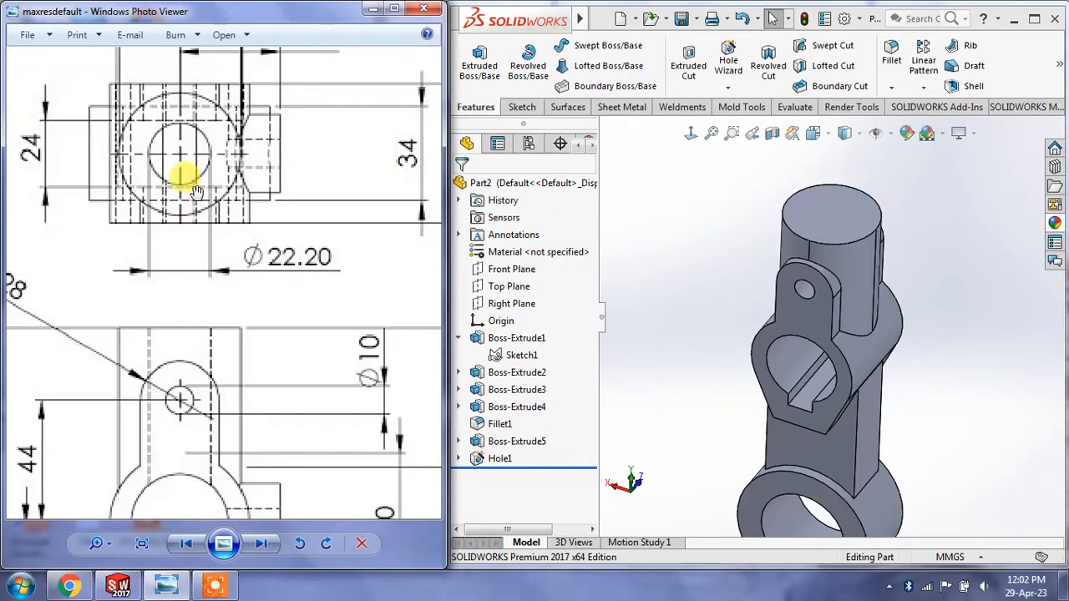
scroll(195, 191, down, 1)
mouse_move(248, 238)
mouse_down()
mouse_move(226, 310)
mouse_move(229, 239)
mouse_move(299, 131)
mouse_move(239, 210)
mouse_move(306, 242)
mouse_move(320, 377)
mouse_move(160, 210)
mouse_up()
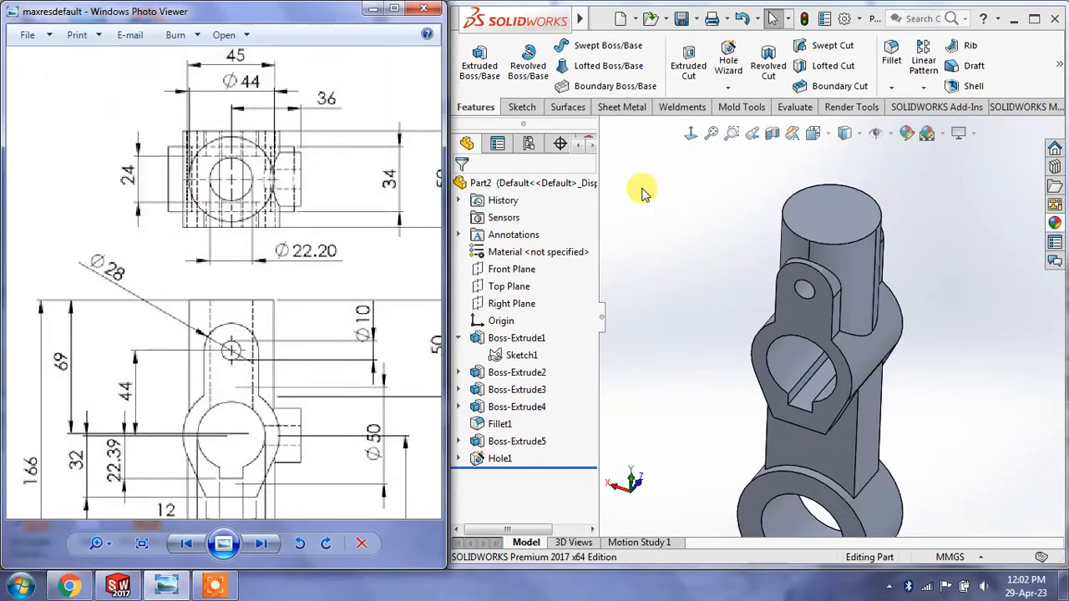
Step: Start another Hole Wizard legacy hole of type Simple and set its diameter to 24 mm
click(925, 189)
scroll(925, 189, up, 2)
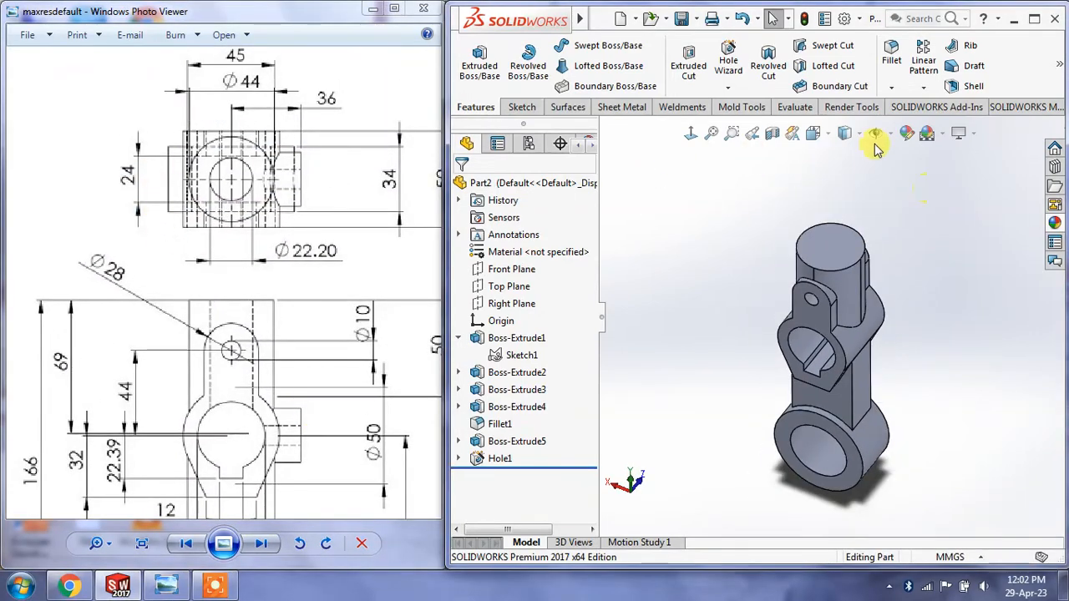
click(723, 51)
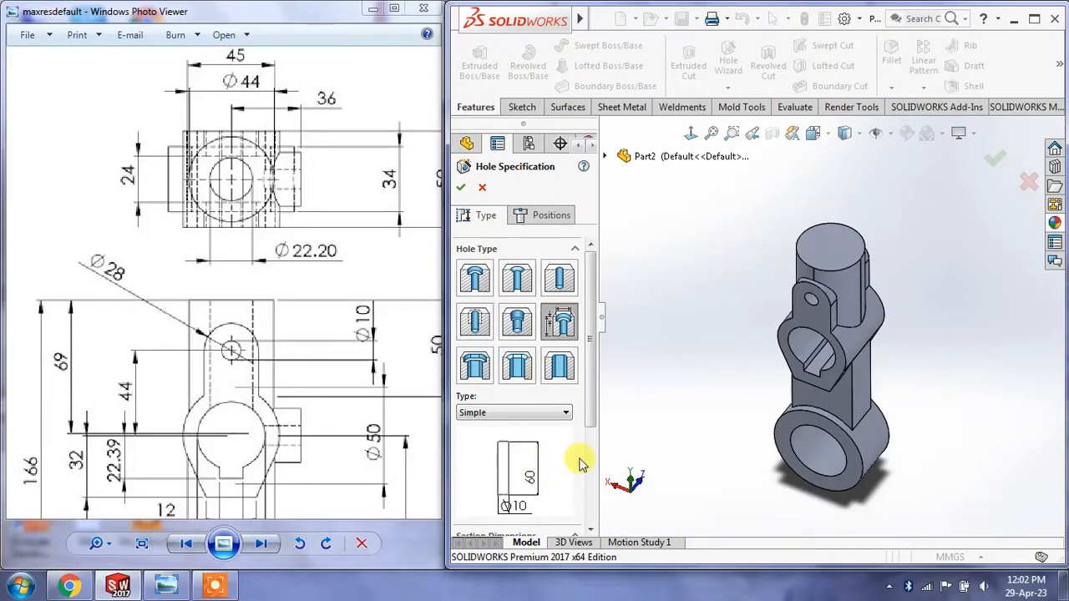
drag(594, 409, 592, 473)
double_click(477, 456)
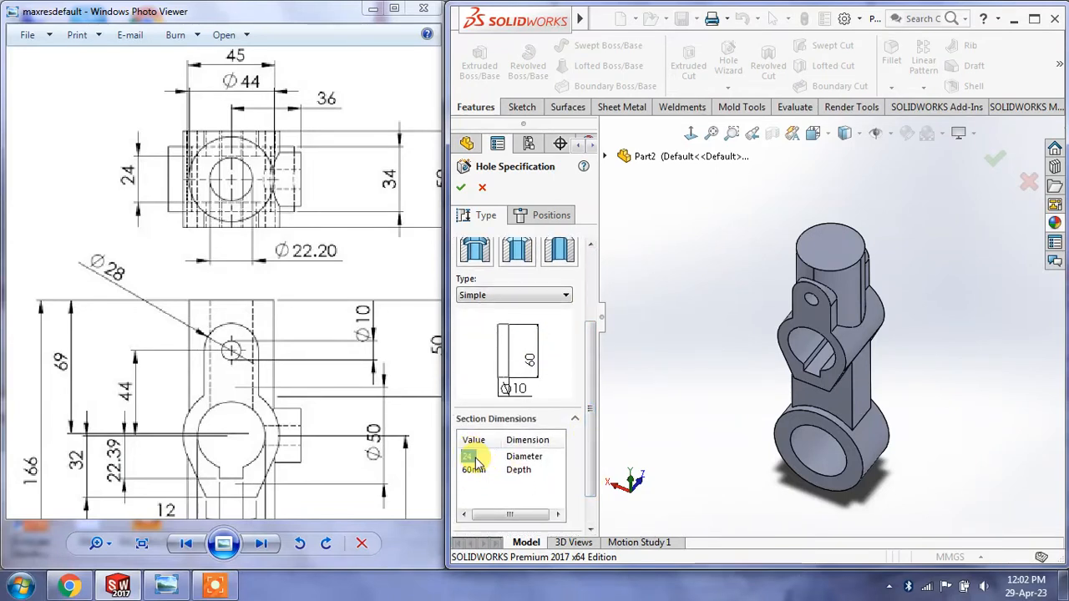
Step: Try to position the hole with a 3D sketch at the centre of the upper shank's circular top face
click(551, 214)
click(517, 353)
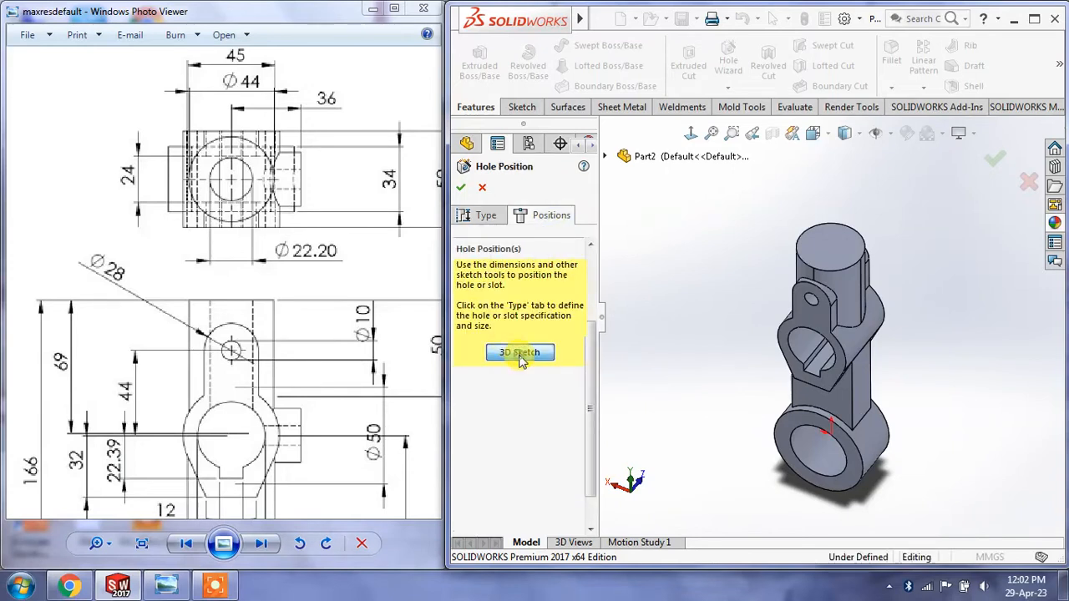
scroll(809, 242, down, 3)
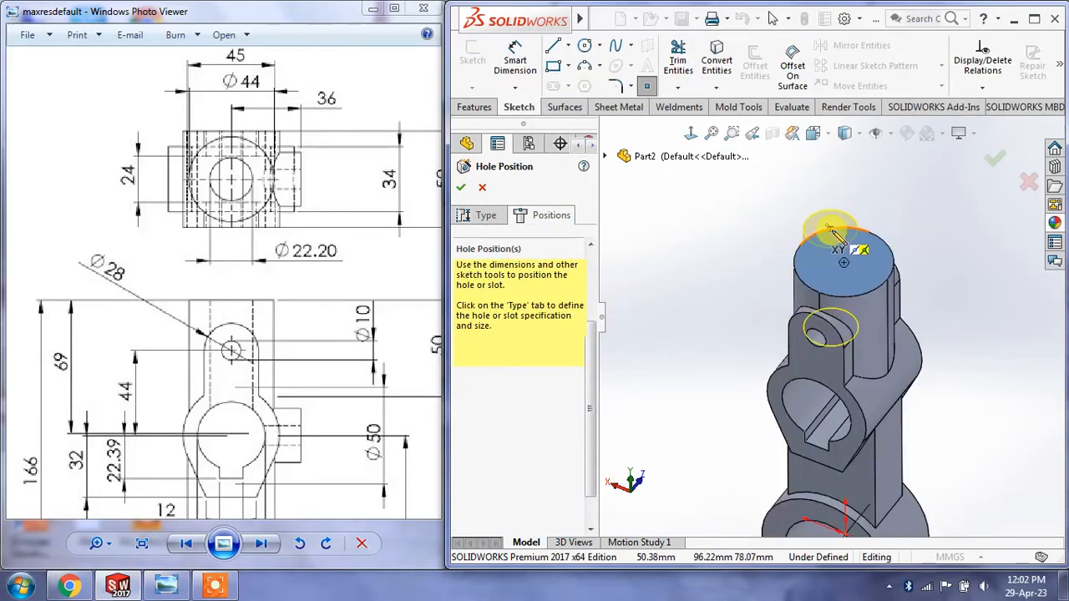
click(844, 262)
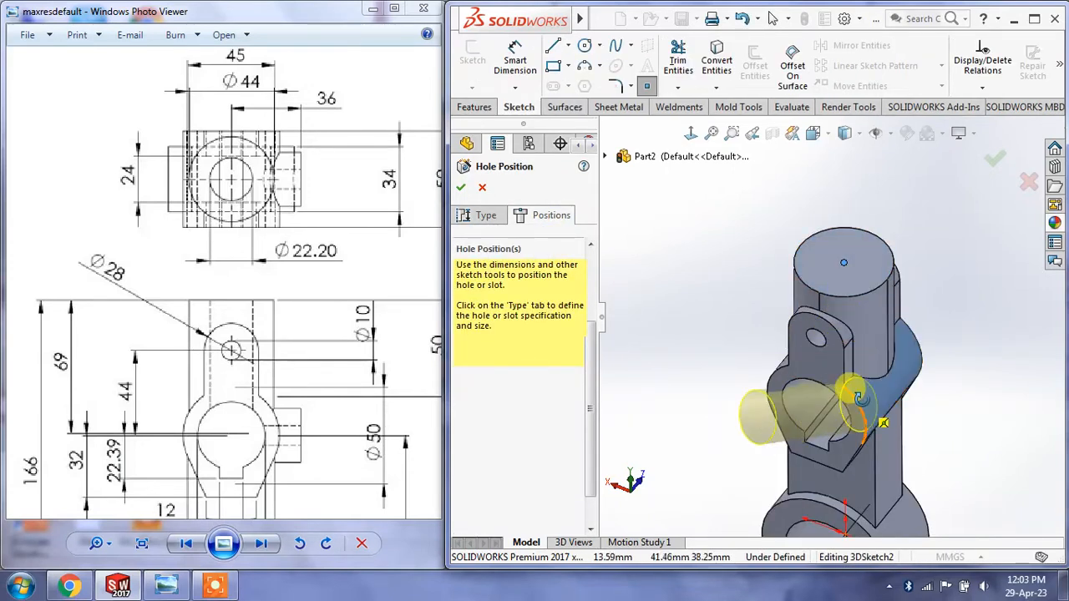
mouse_move(860, 399)
middle_down()
mouse_move(873, 327)
mouse_move(866, 425)
mouse_move(873, 401)
middle_up()
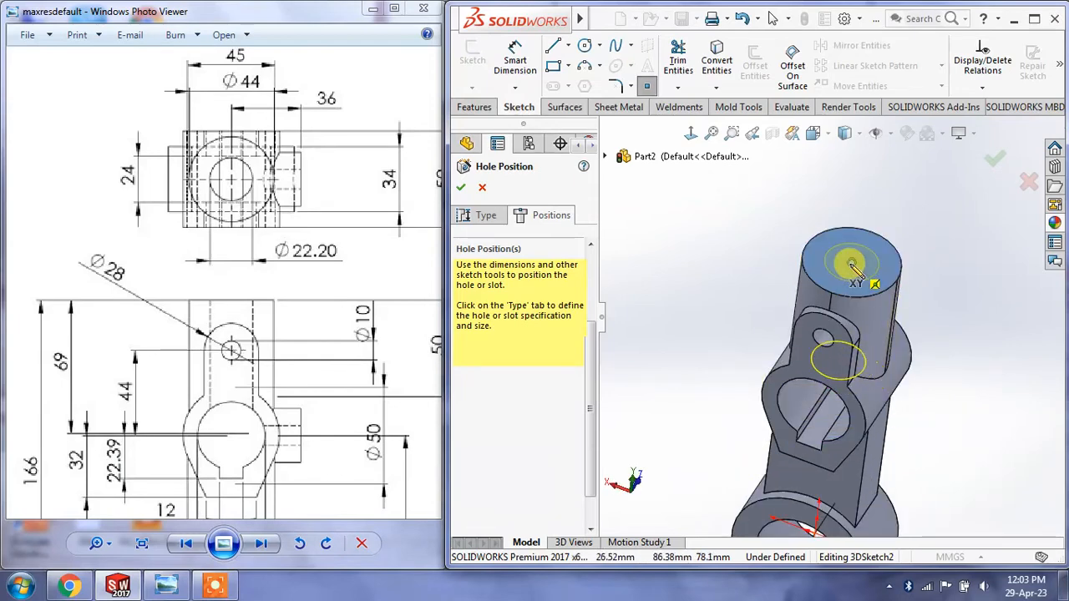
right_click(853, 267)
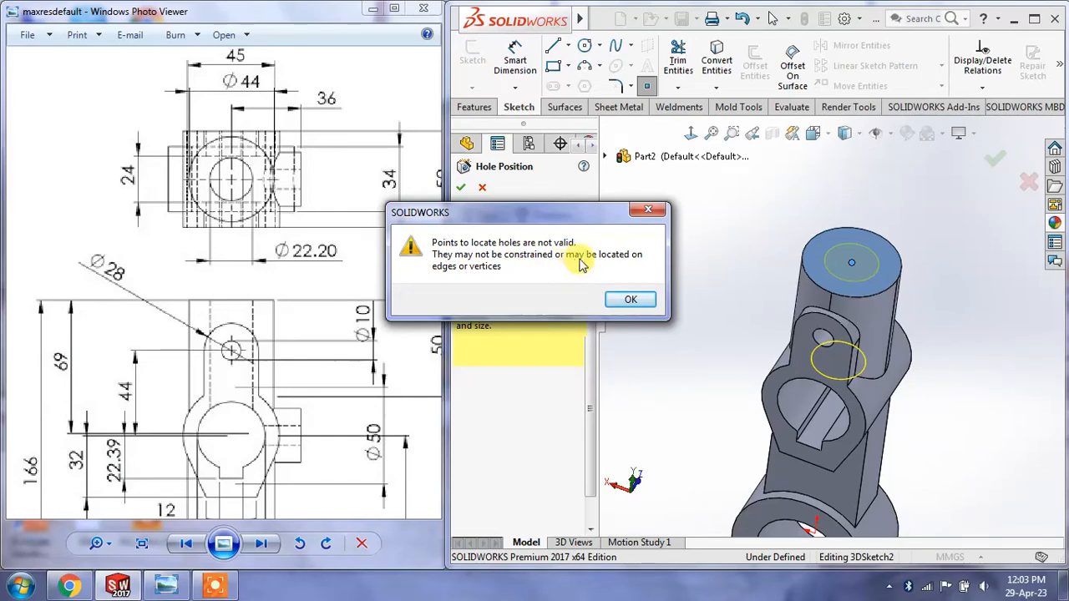
click(632, 301)
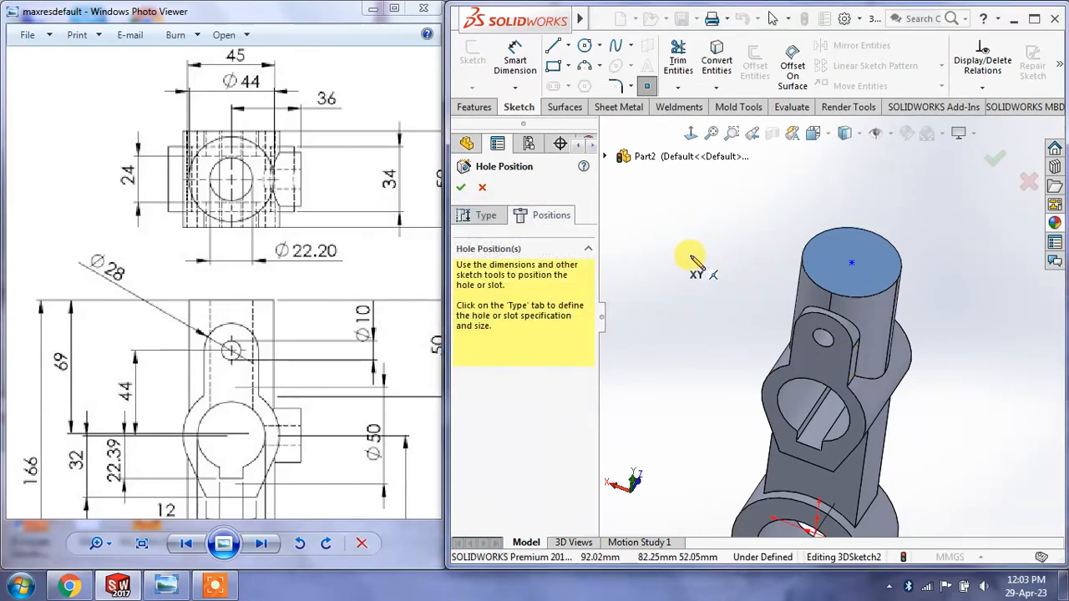
click(486, 190)
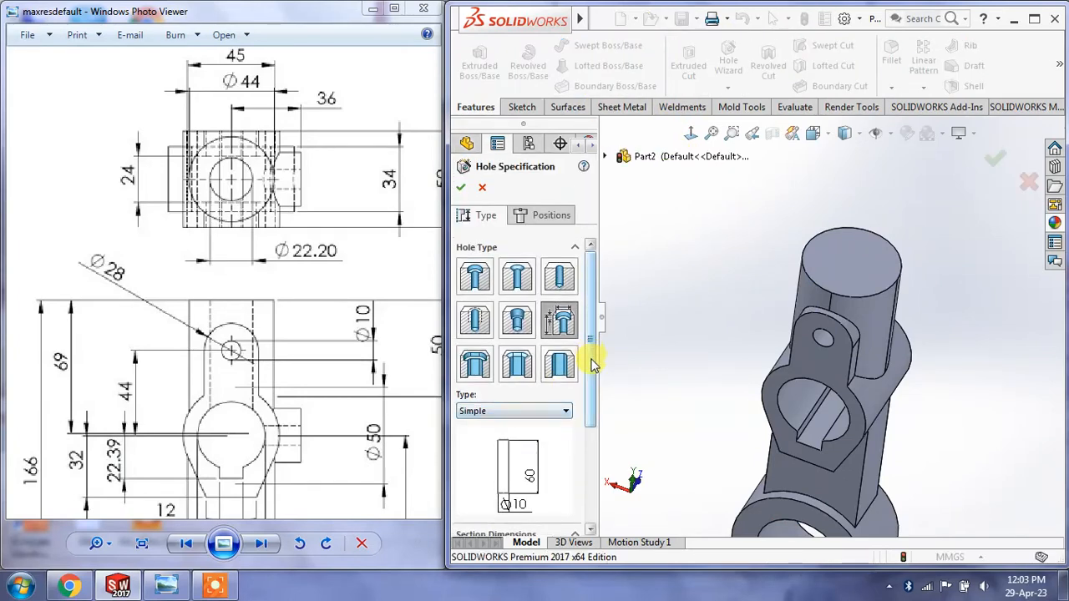
Step: Re-enter the simple hole's diameter and try again to place it at the shank top face's centre using a 3D sketch
drag(590, 358, 598, 440)
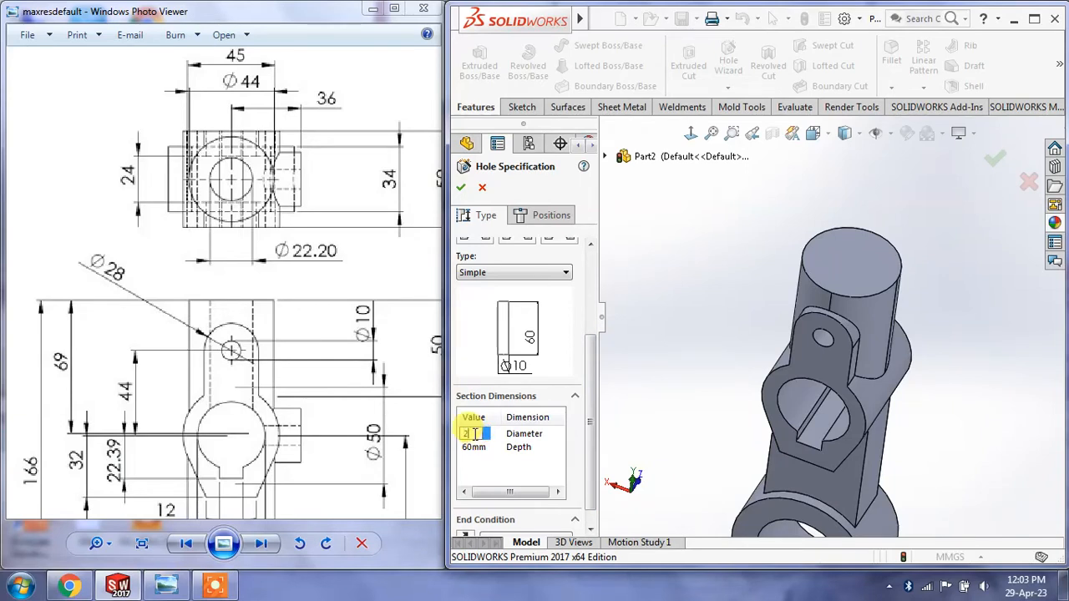
click(551, 216)
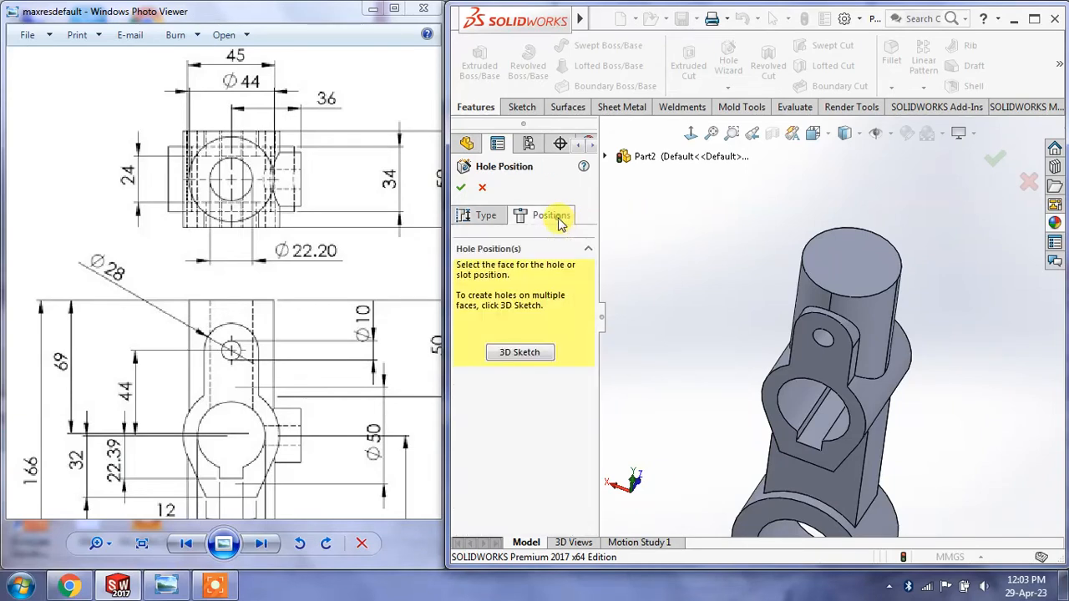
click(520, 352)
middle_drag(977, 222, 959, 273)
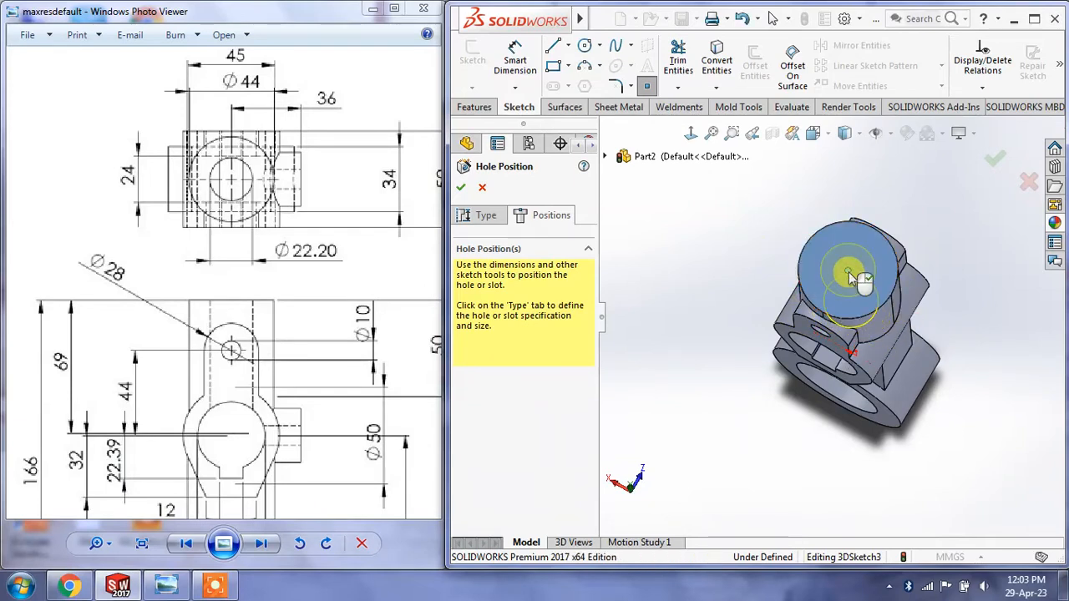
middle_drag(848, 270, 847, 190)
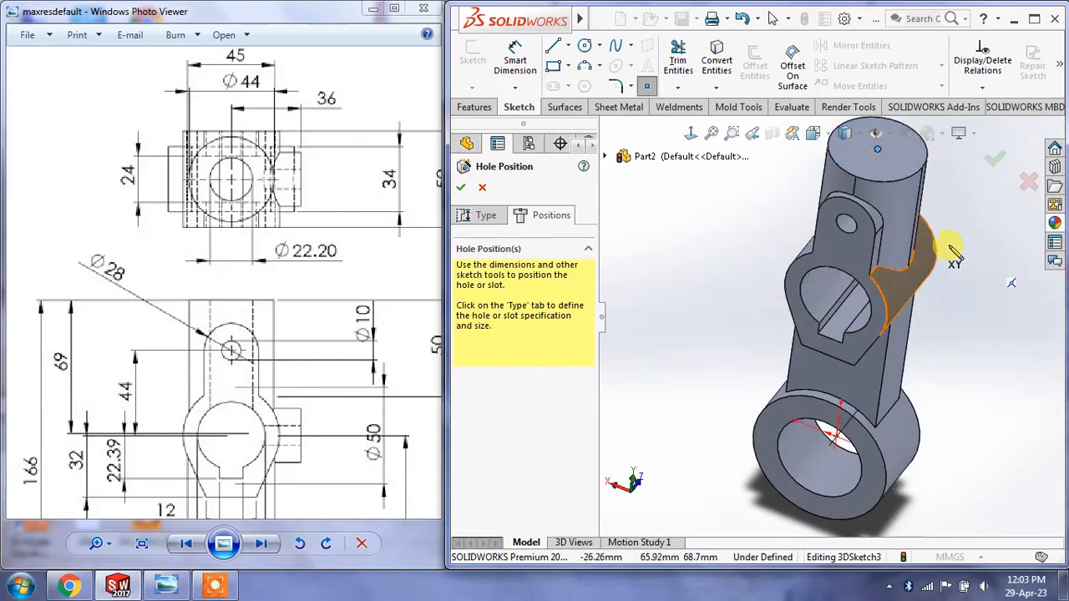
middle_drag(954, 255, 883, 213)
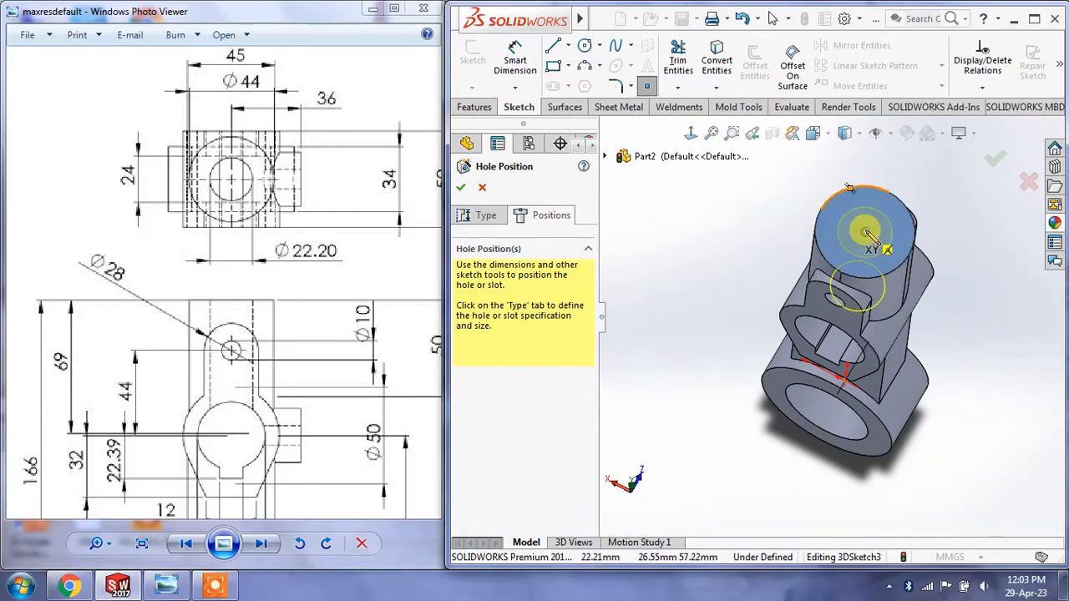
click(865, 233)
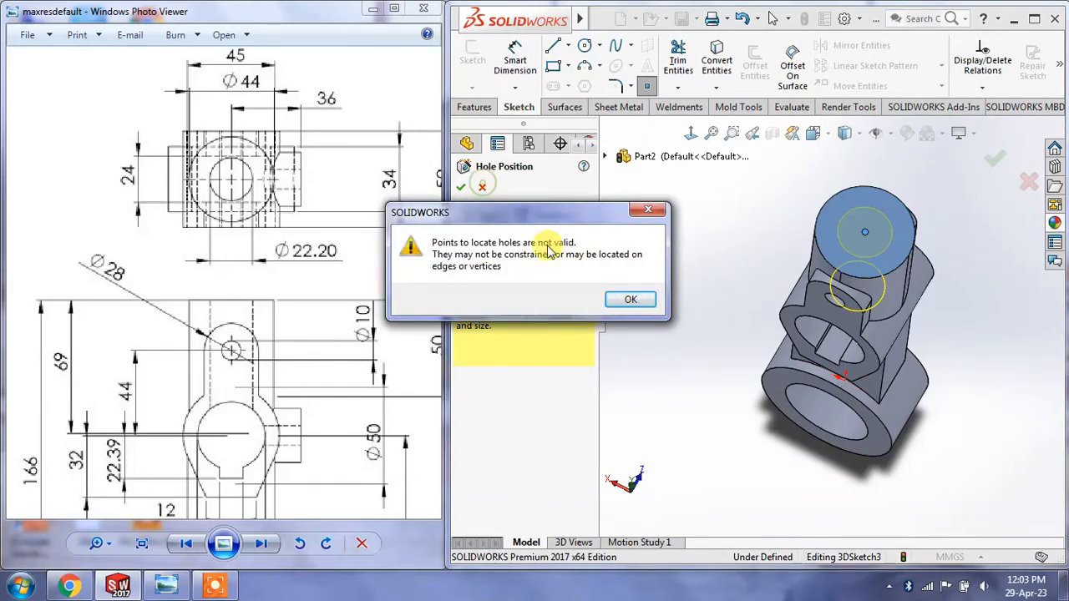
click(630, 299)
click(464, 187)
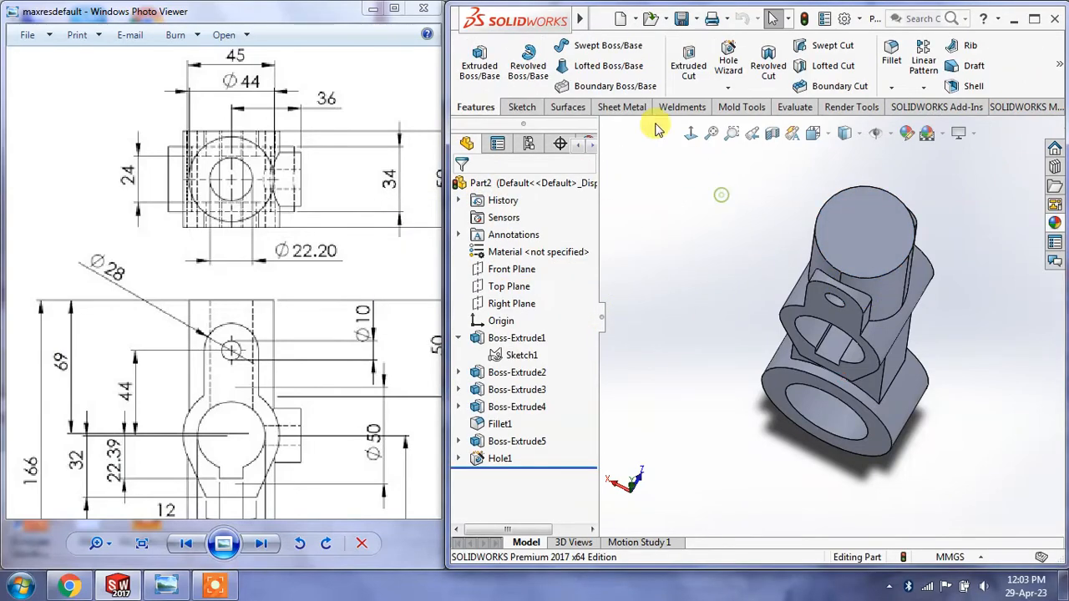
Step: Sketch a circle about 19 mm in diameter on the shank's top face, centred on the origin
click(521, 107)
click(473, 65)
click(860, 218)
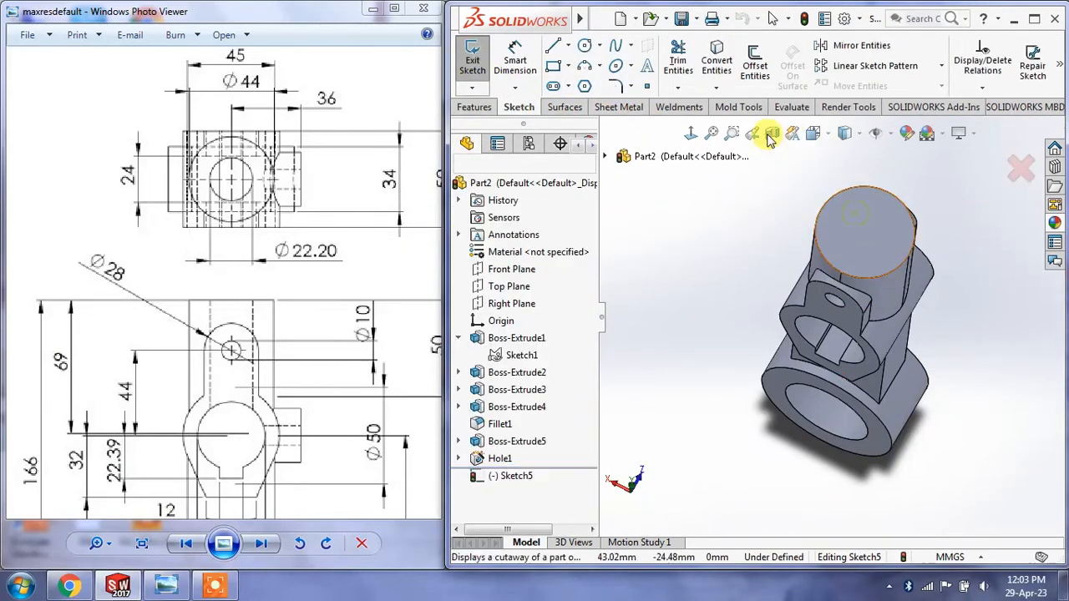
click(691, 132)
click(585, 45)
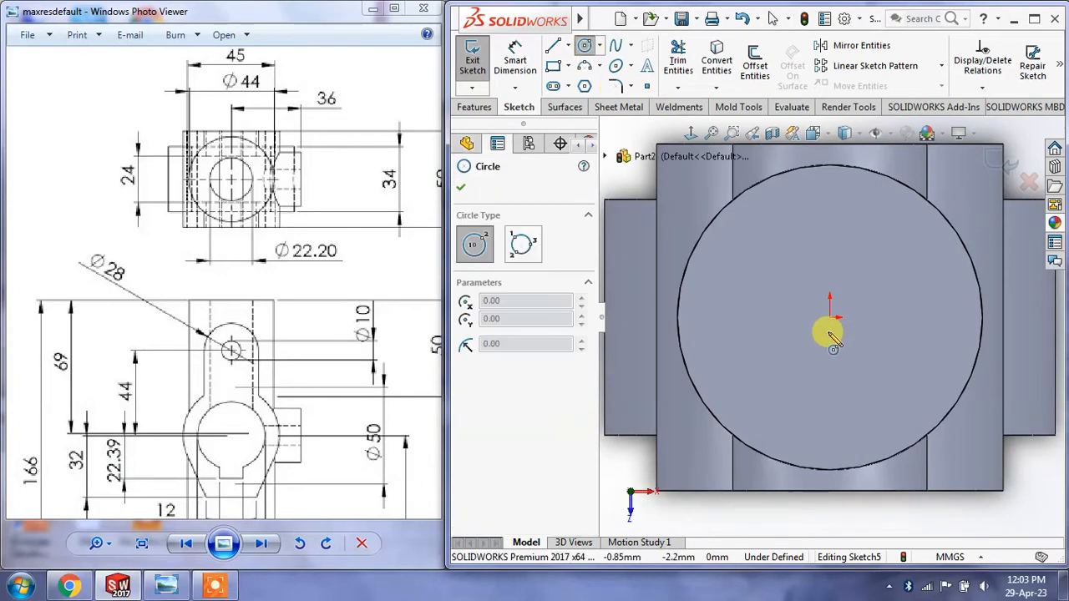
click(830, 317)
click(873, 267)
Step: Dimension the circle's diameter as 24 mm and exit the sketch
click(514, 60)
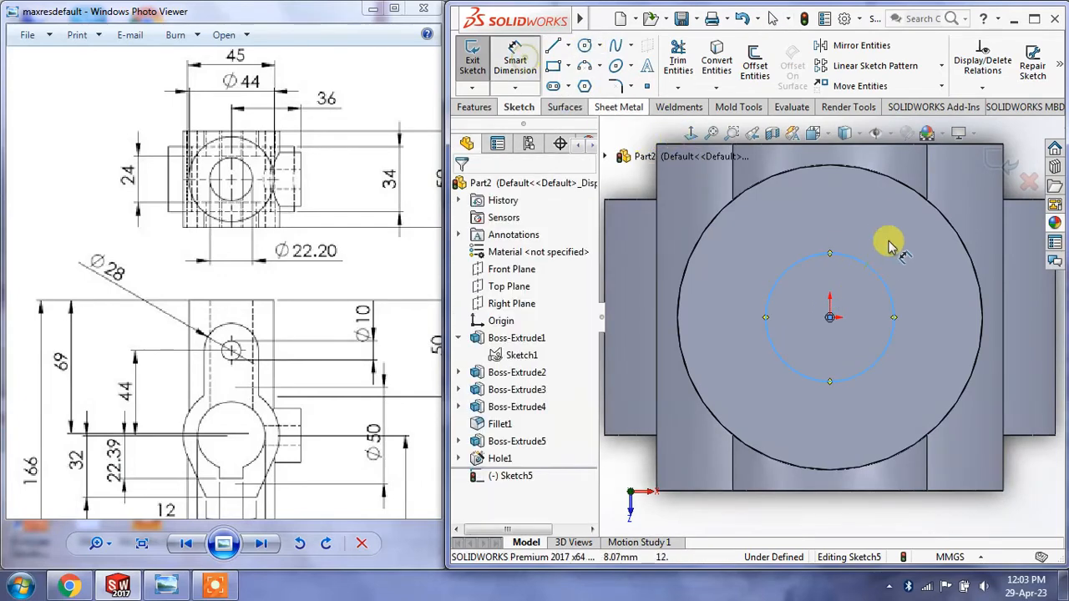
click(878, 276)
click(908, 251)
text(24)
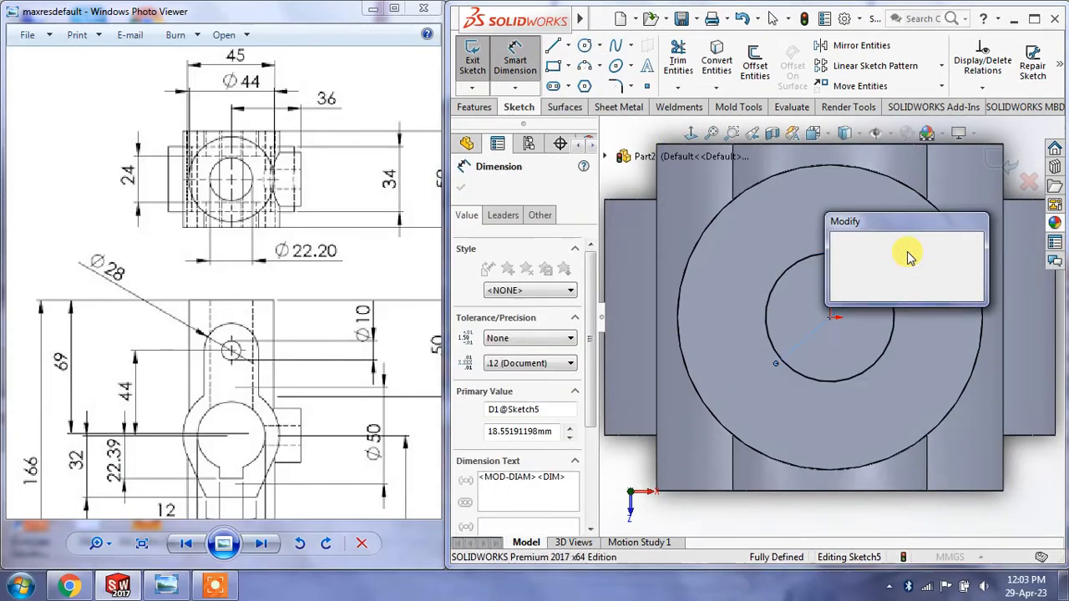
key(Return)
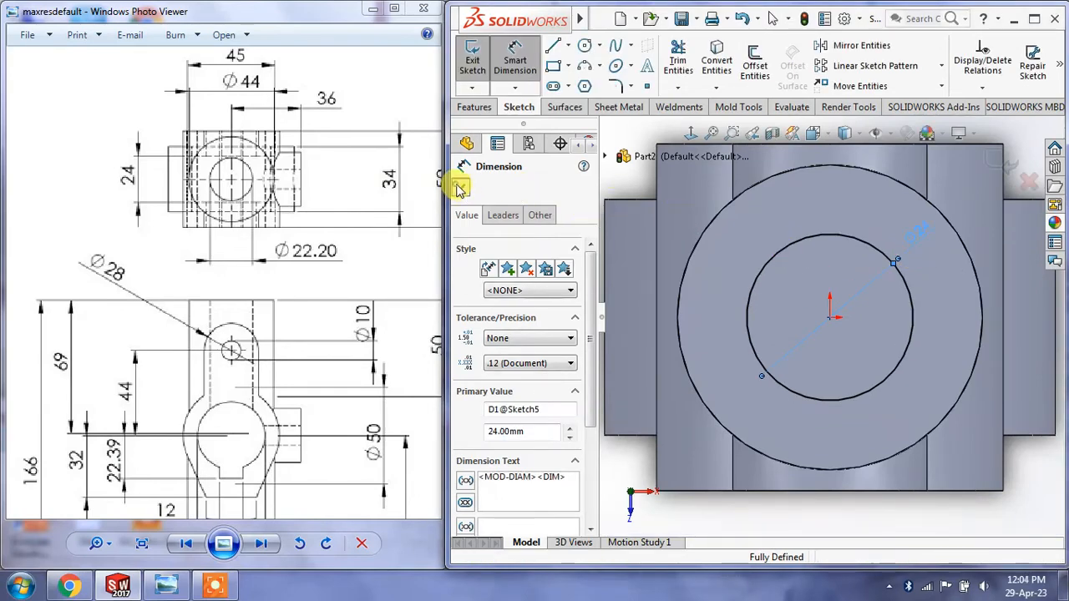
click(461, 187)
key(f)
click(993, 163)
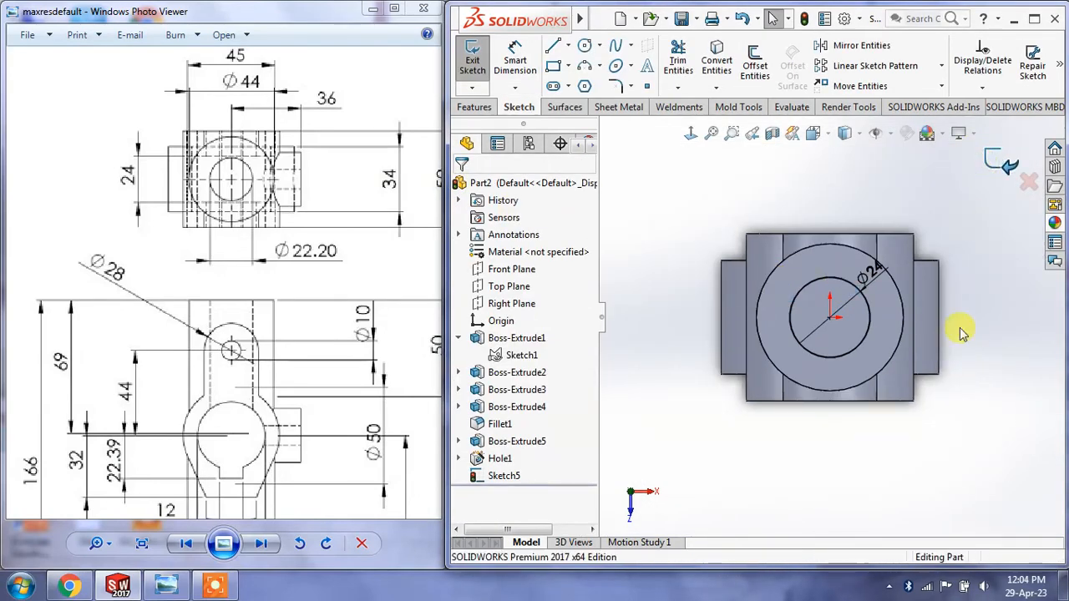
Step: Extrude-cut the 24 mm circle Blind to a depth of 67 mm, from the shank's top face into the large keyed bore
mouse_move(1026, 329)
middle_down()
mouse_move(957, 261)
mouse_move(962, 284)
middle_up()
scroll(962, 284, up, 3)
key(f)
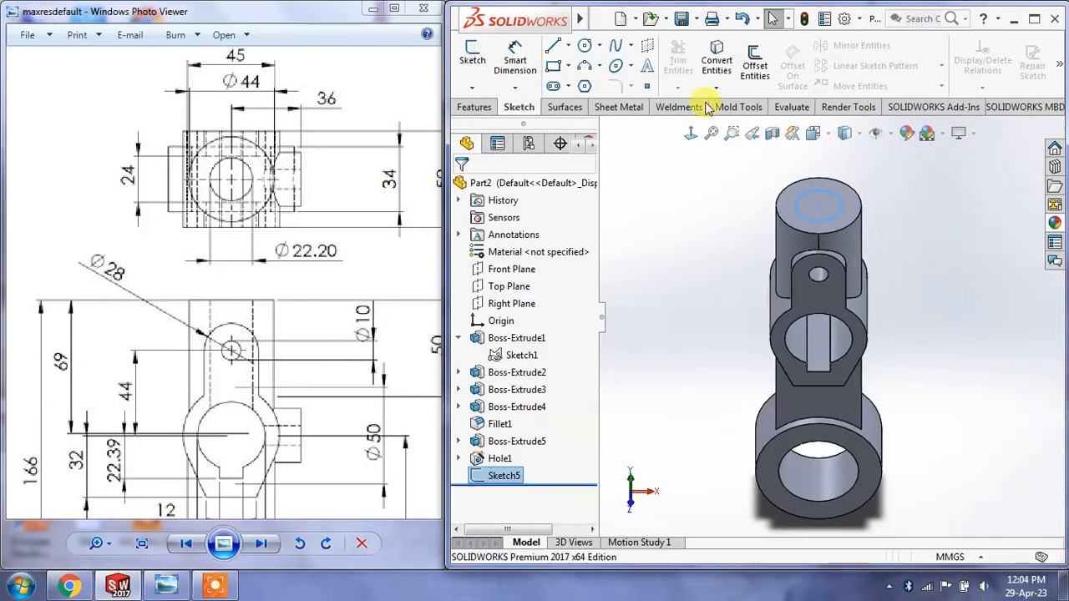
click(486, 109)
click(680, 73)
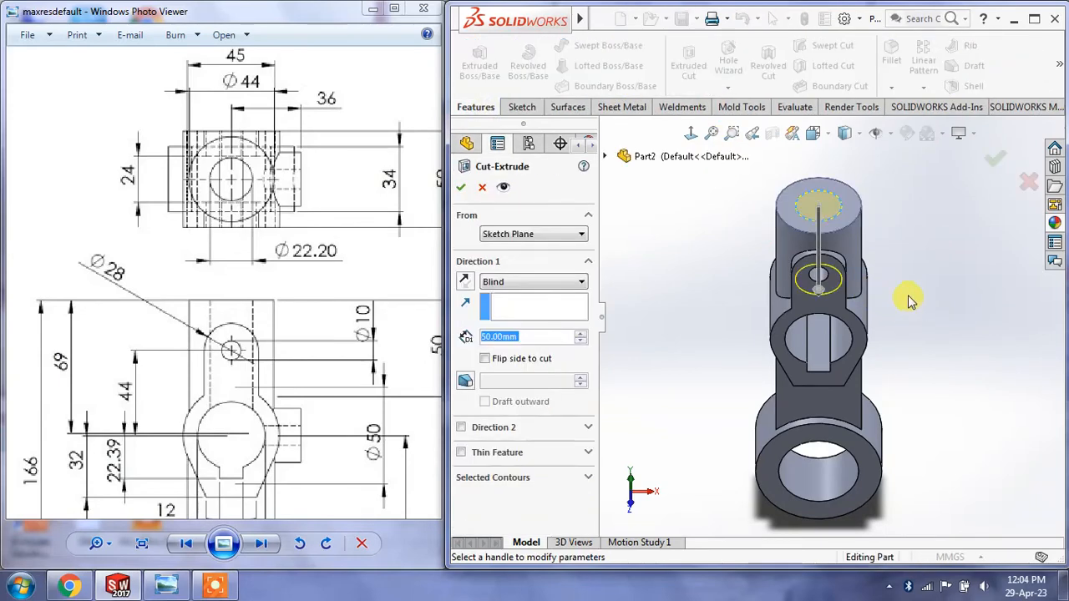
middle_drag(840, 295, 902, 234)
drag(819, 276, 833, 304)
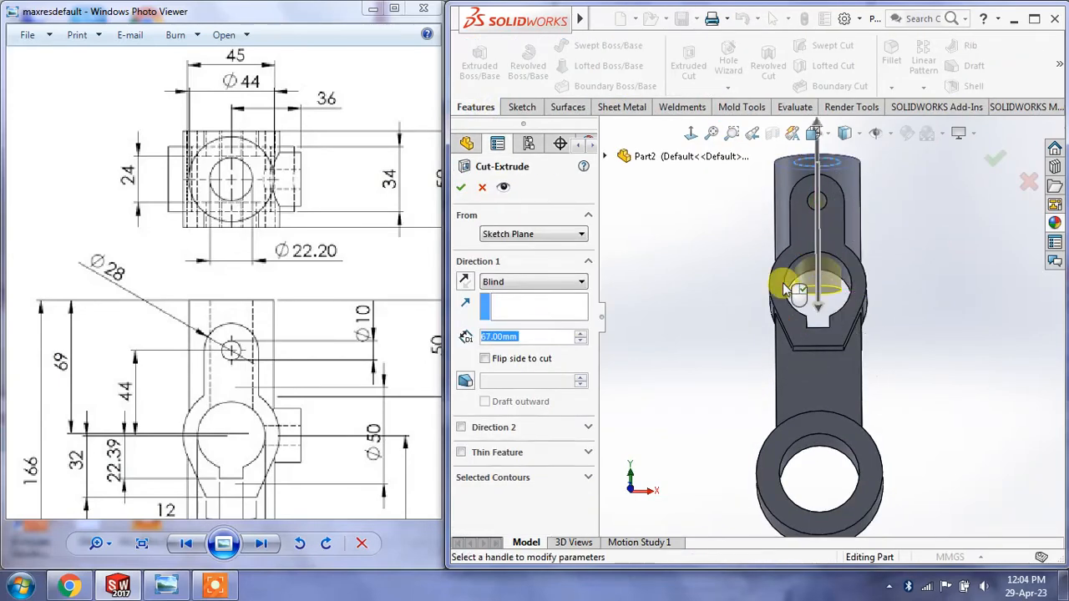
click(461, 187)
mouse_move(890, 376)
middle_down()
mouse_move(888, 203)
mouse_move(823, 375)
mouse_move(829, 342)
mouse_move(902, 389)
mouse_move(852, 334)
mouse_move(902, 281)
mouse_move(897, 270)
mouse_move(840, 267)
mouse_move(793, 292)
middle_up()
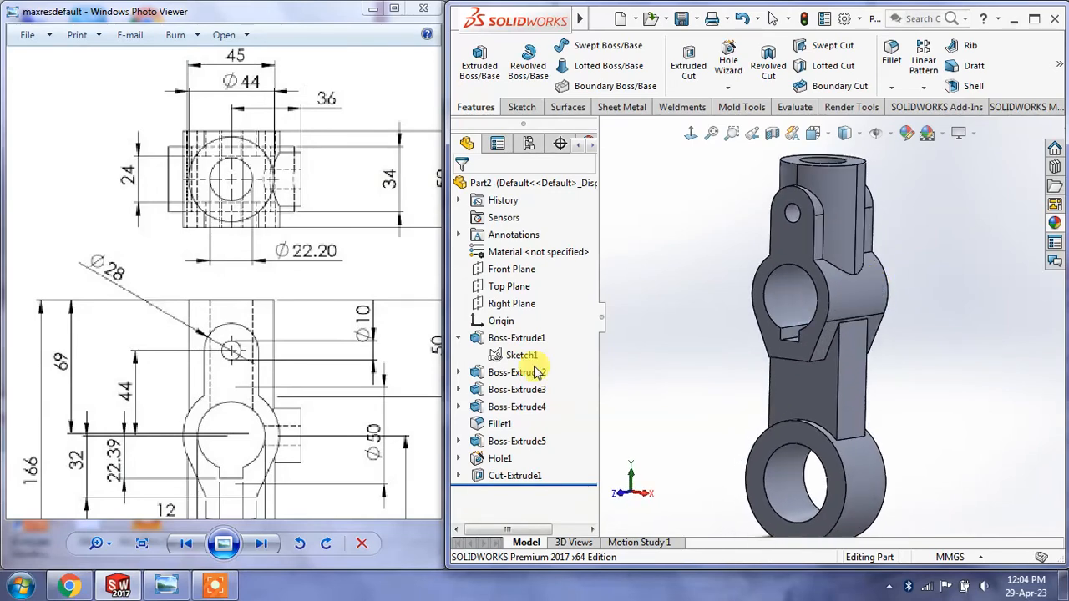
Step: Examine the reference drawing's top, front and side views for the dimensions of the round side boss
mouse_move(317, 337)
mouse_down()
mouse_move(311, 284)
mouse_move(266, 359)
mouse_move(163, 322)
mouse_move(183, 338)
mouse_move(186, 302)
mouse_move(248, 362)
mouse_move(313, 451)
mouse_move(317, 444)
mouse_up()
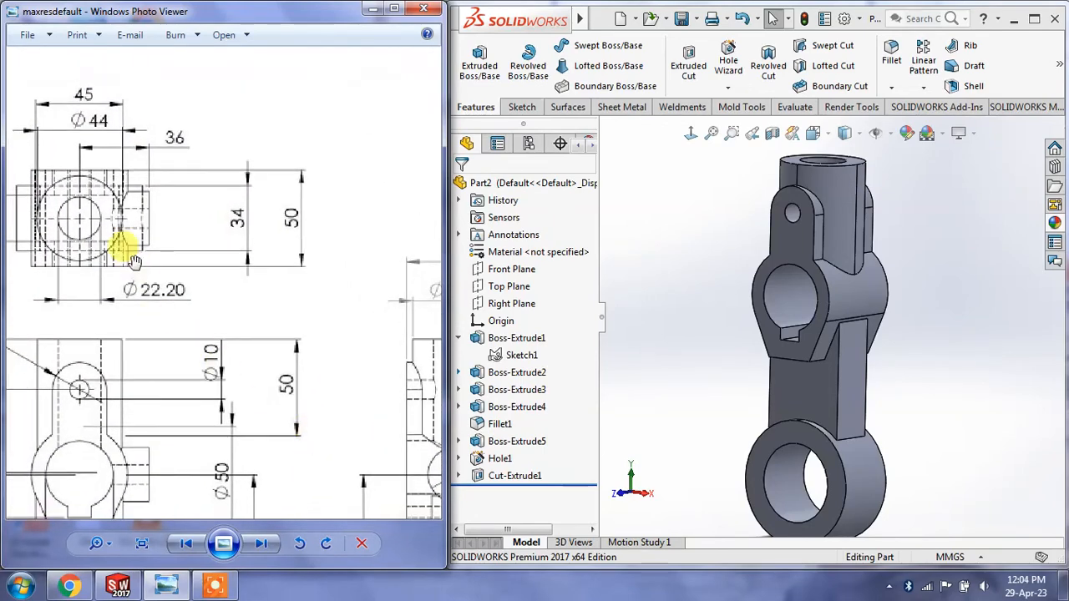
drag(273, 299, 281, 262)
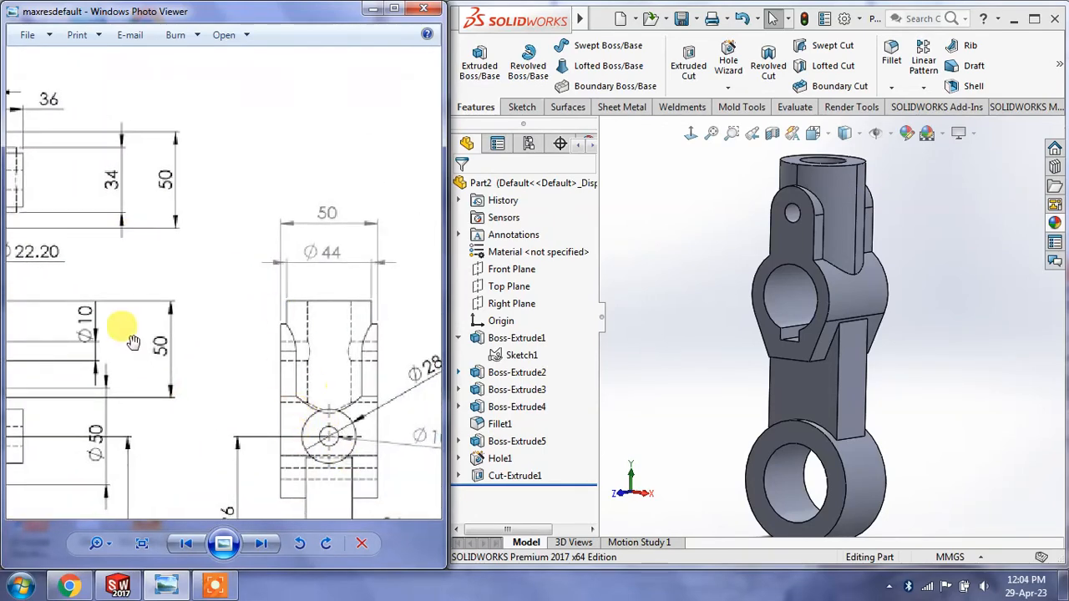
drag(132, 342, 232, 344)
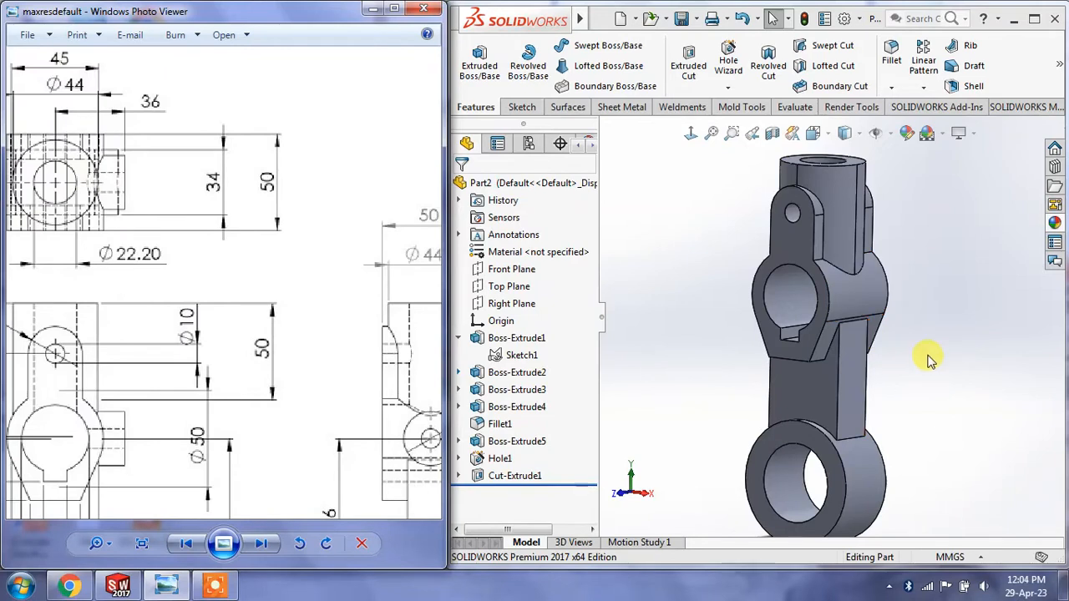
scroll(908, 386, up, 3)
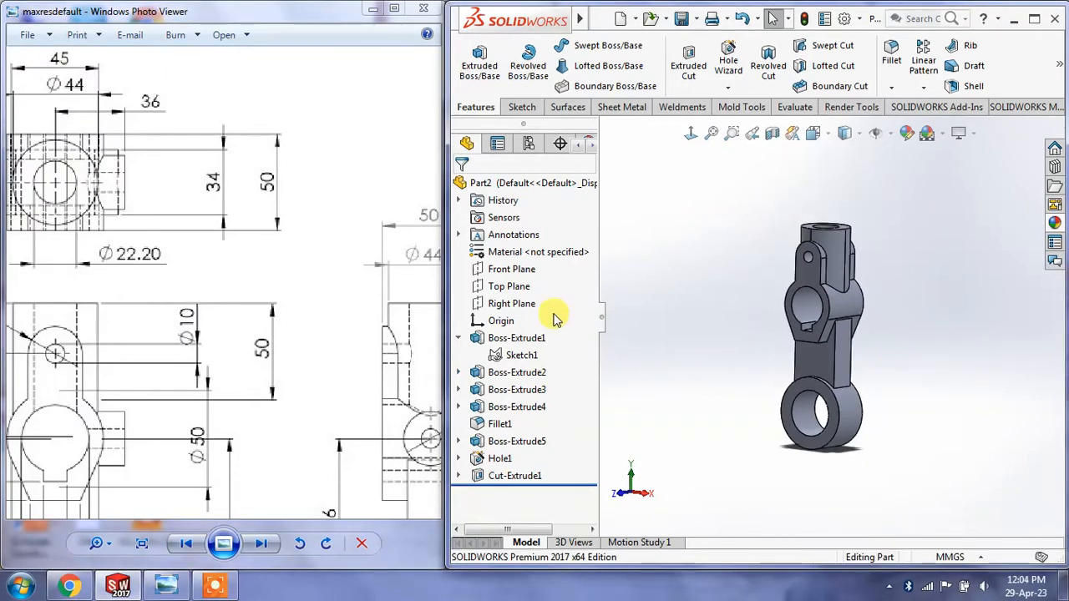
Step: Create a reference plane offset 36 mm from the Right Plane, on the side where the round boss sits
click(509, 287)
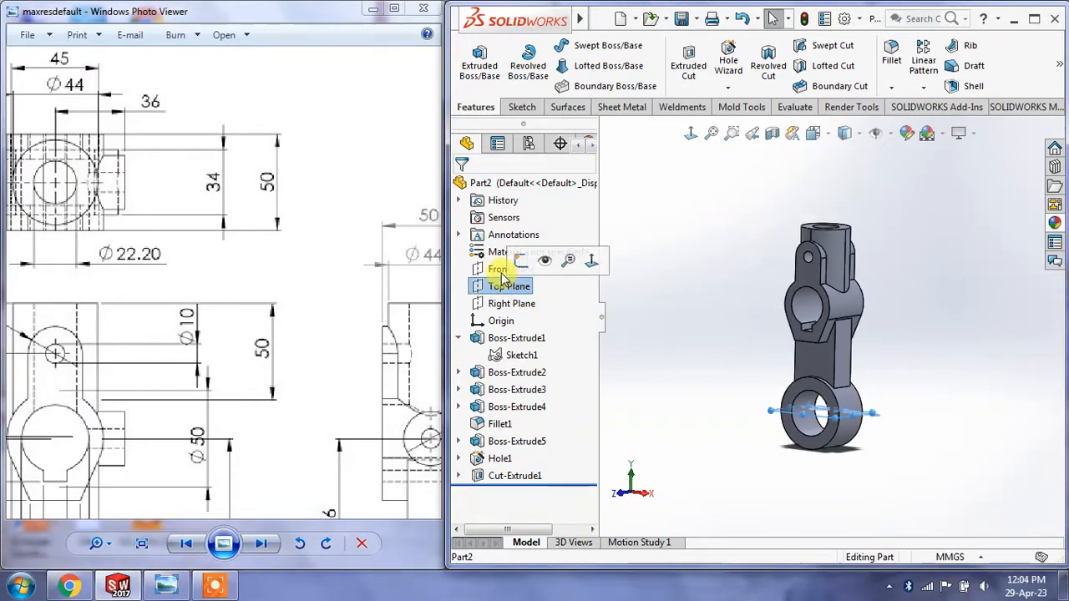
click(499, 269)
click(506, 303)
mouse_move(878, 293)
middle_down()
mouse_move(959, 324)
mouse_move(955, 296)
middle_up()
drag(276, 329, 202, 266)
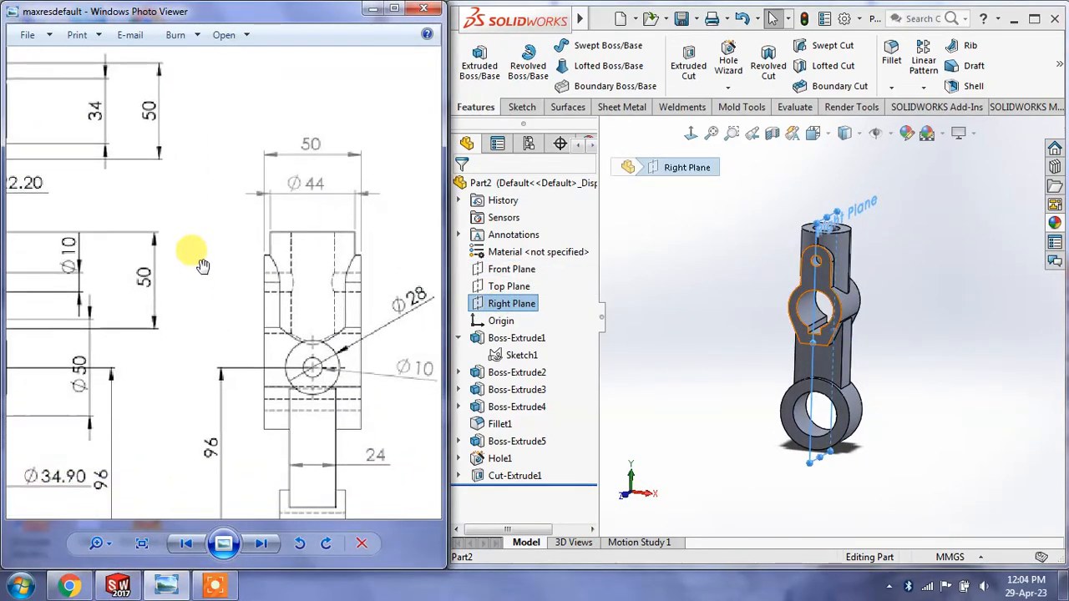
scroll(202, 265, down, 5)
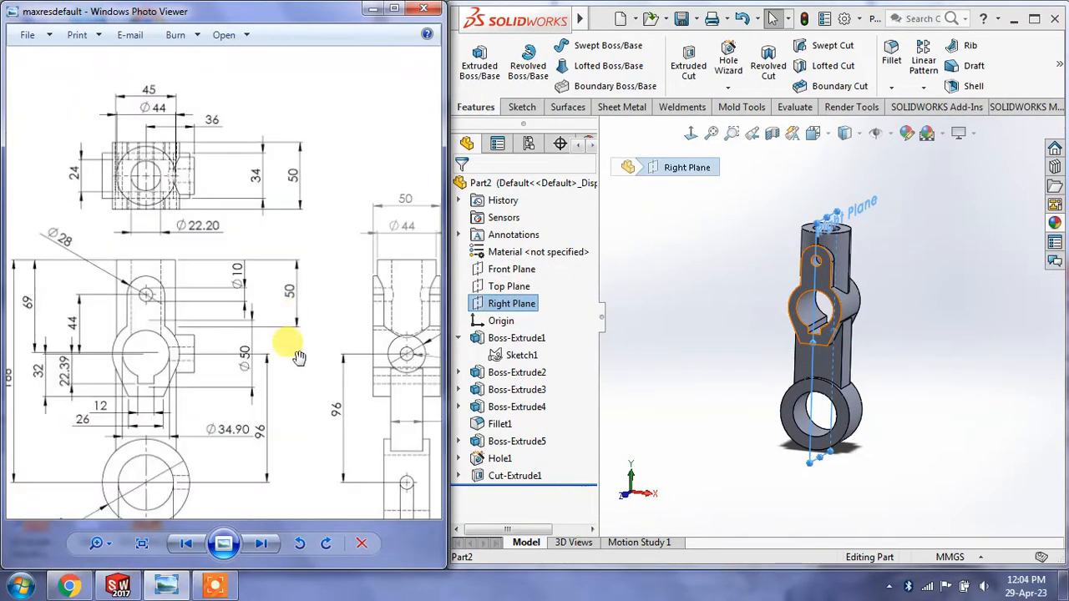
drag(226, 339, 279, 339)
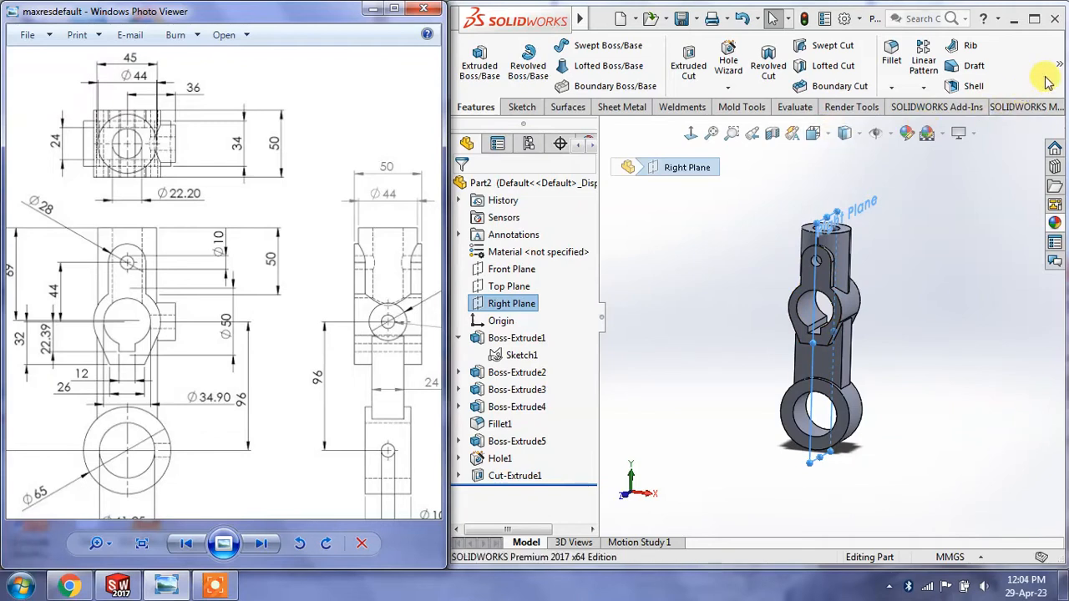
mouse_move(1059, 64)
click(879, 134)
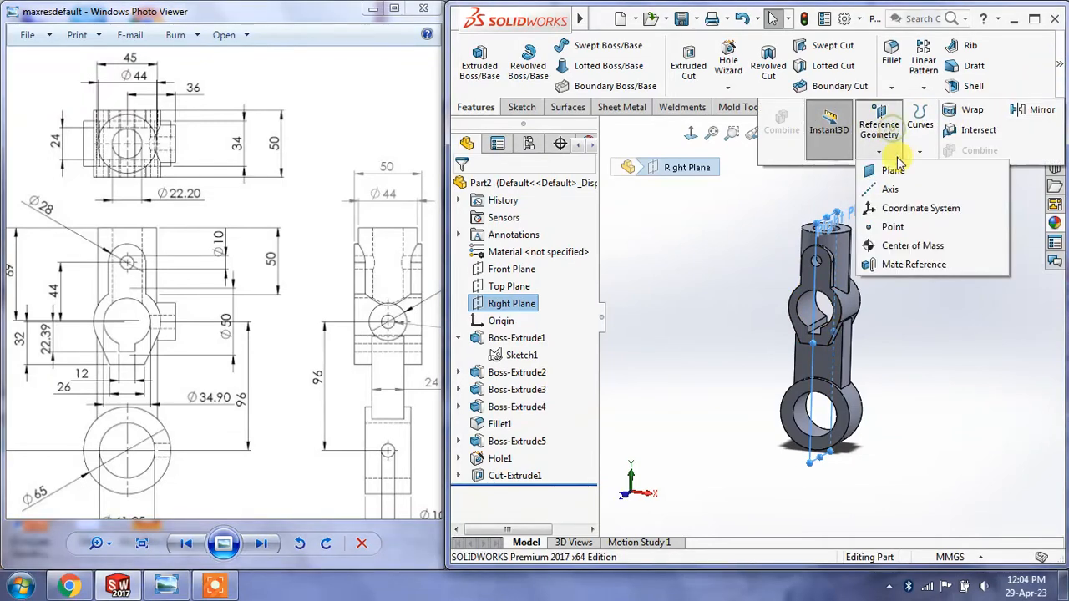
click(894, 170)
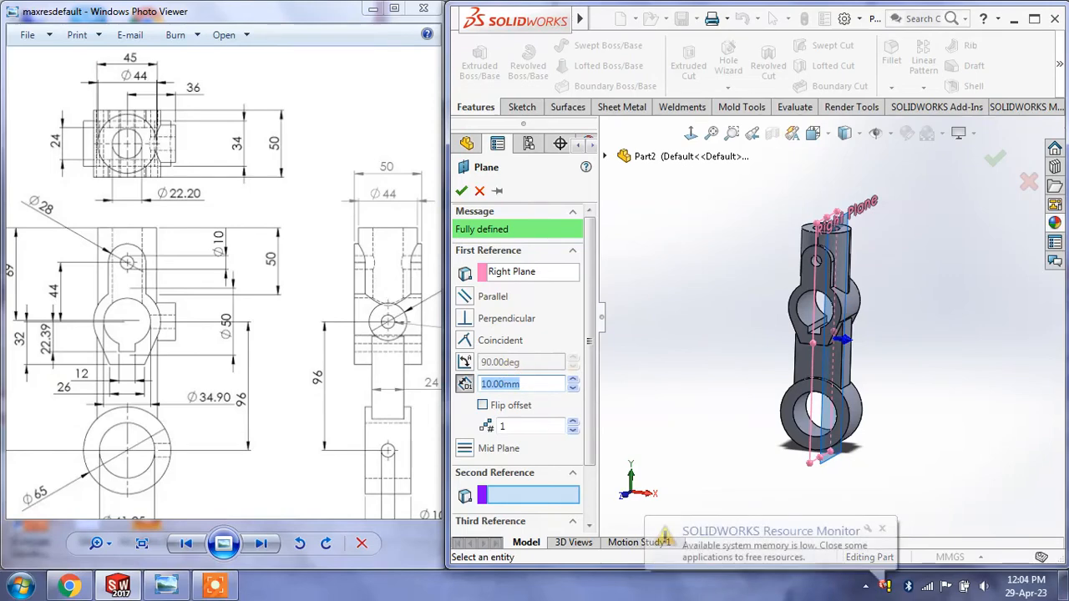
text(36)
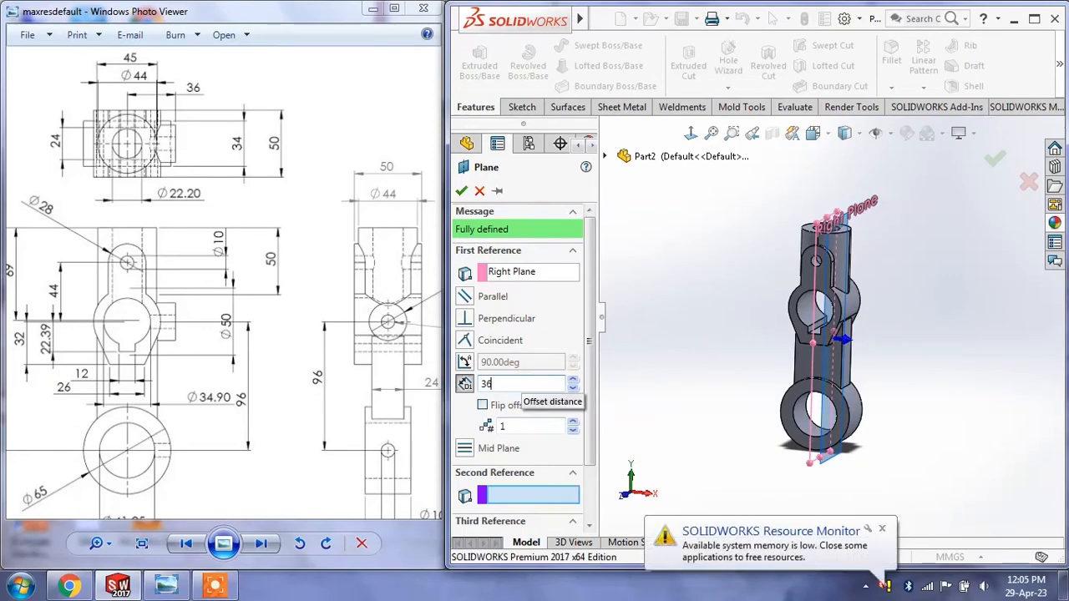
key(Return)
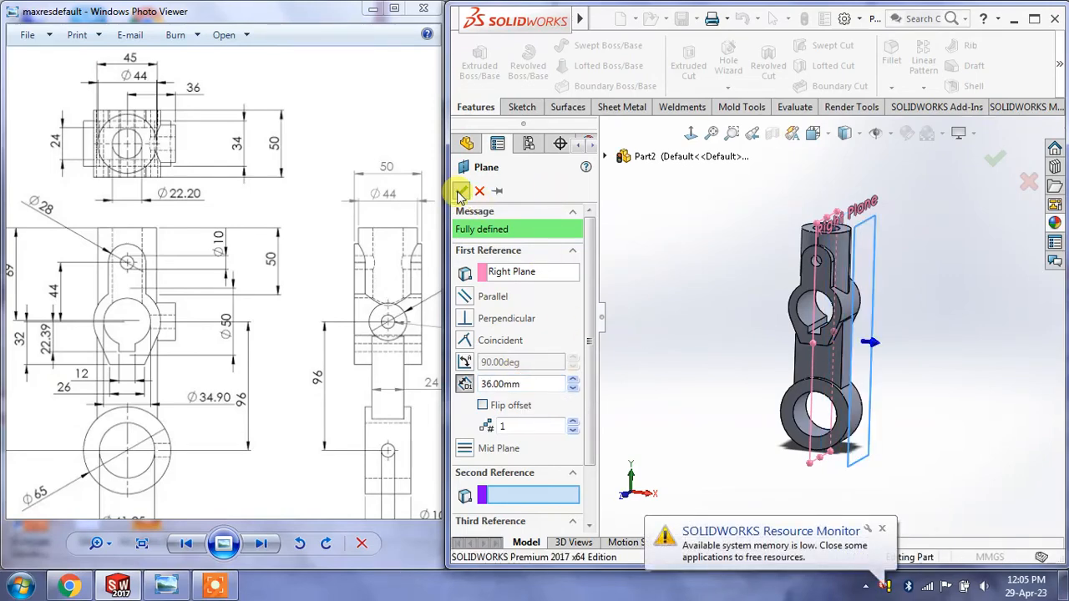
click(460, 192)
click(881, 530)
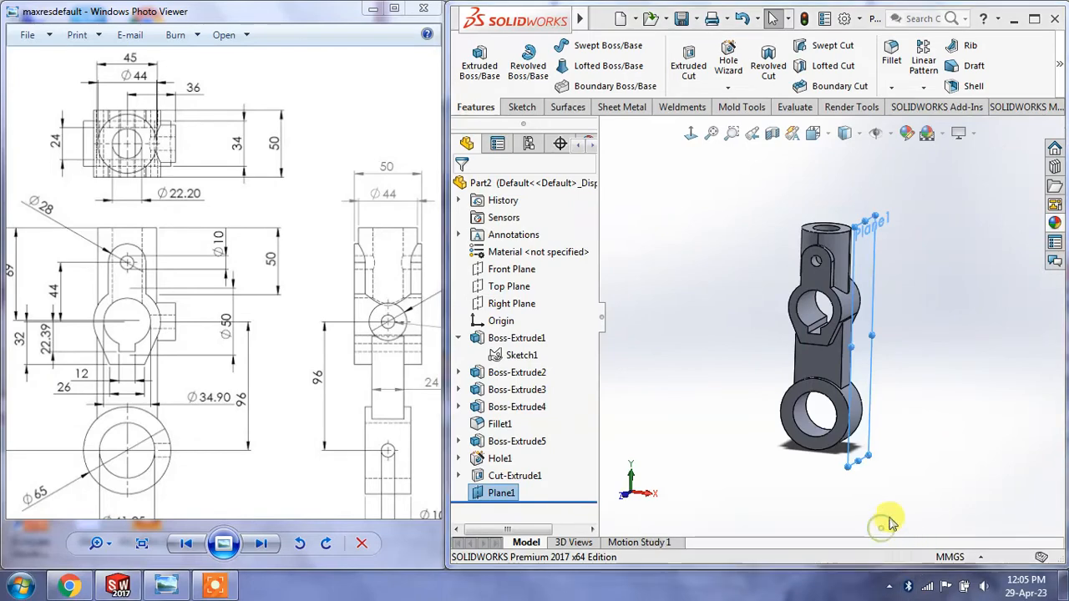
Step: Start a sketch on the new offset plane and view it face-on
click(917, 435)
scroll(920, 426, up, 1)
scroll(887, 369, down, 2)
scroll(888, 374, down, 1)
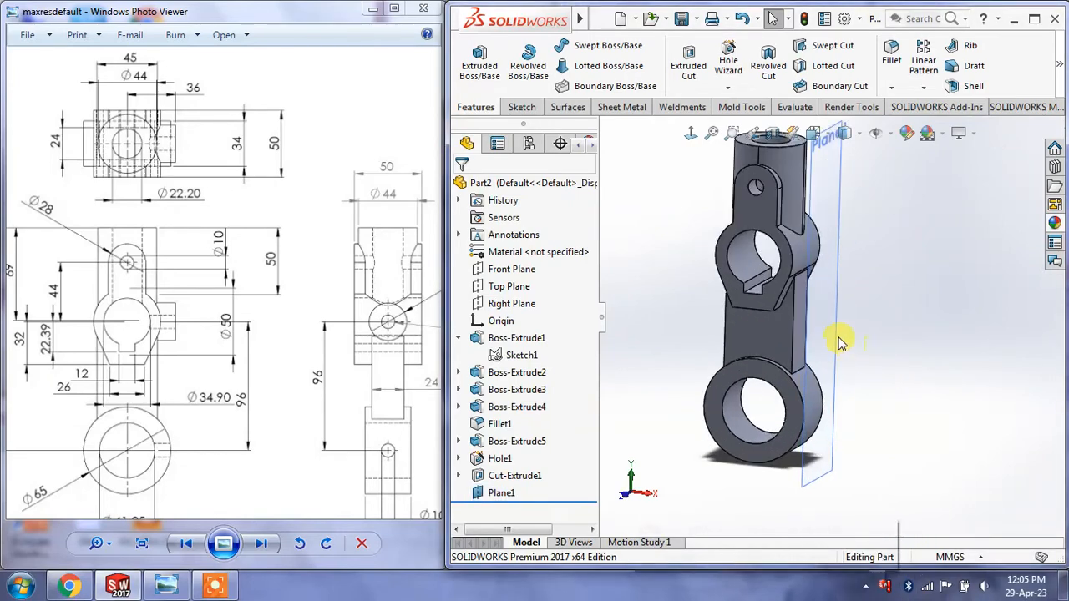
click(835, 325)
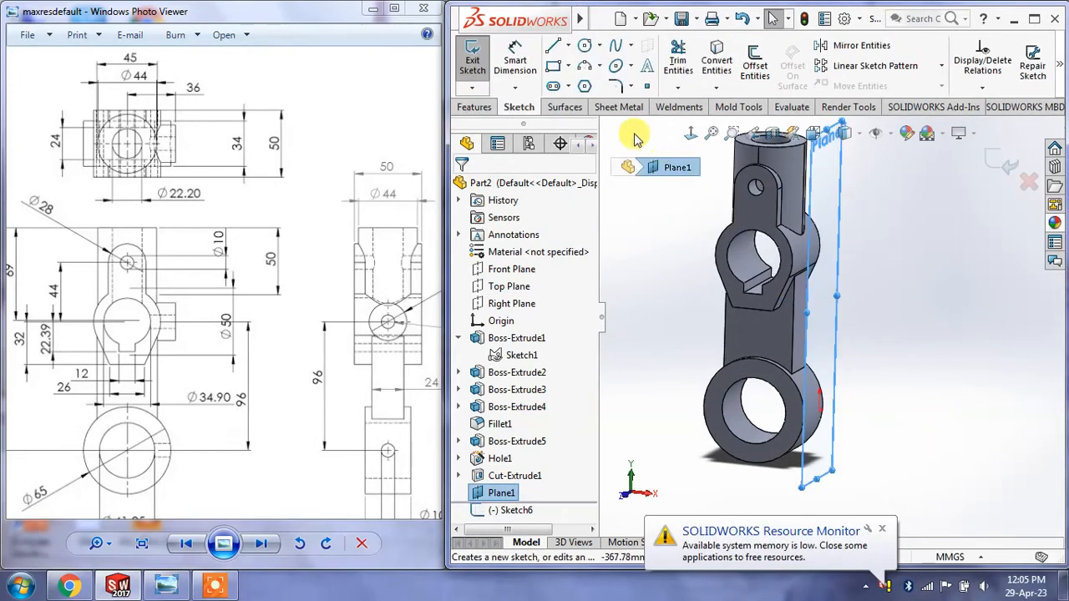
click(689, 134)
click(939, 308)
scroll(868, 191, down, 2)
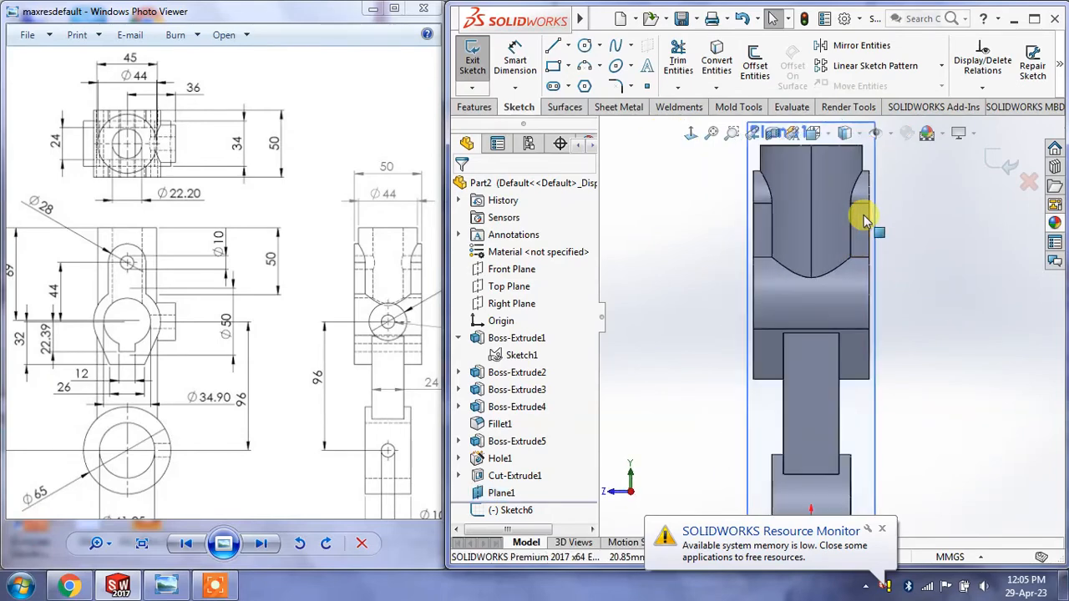
Step: Sketch a circle about 29 mm in diameter over the keyed hub, centred directly above the origin at a height of about 99 mm
mouse_move(224, 284)
mouse_down()
mouse_move(42, 278)
mouse_move(119, 262)
mouse_move(96, 210)
mouse_move(256, 261)
mouse_up()
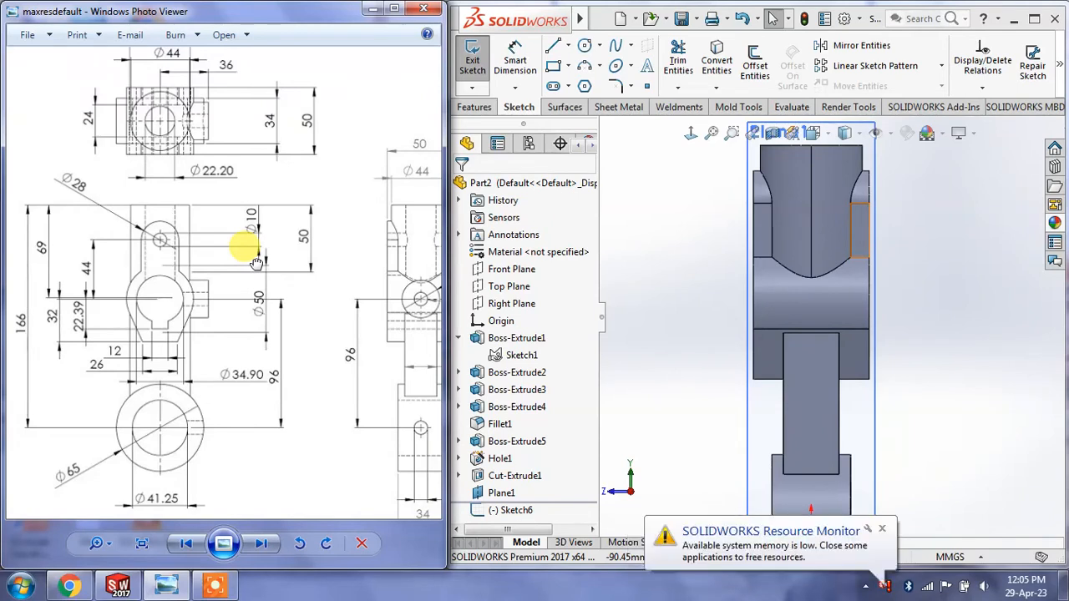
drag(256, 262, 211, 259)
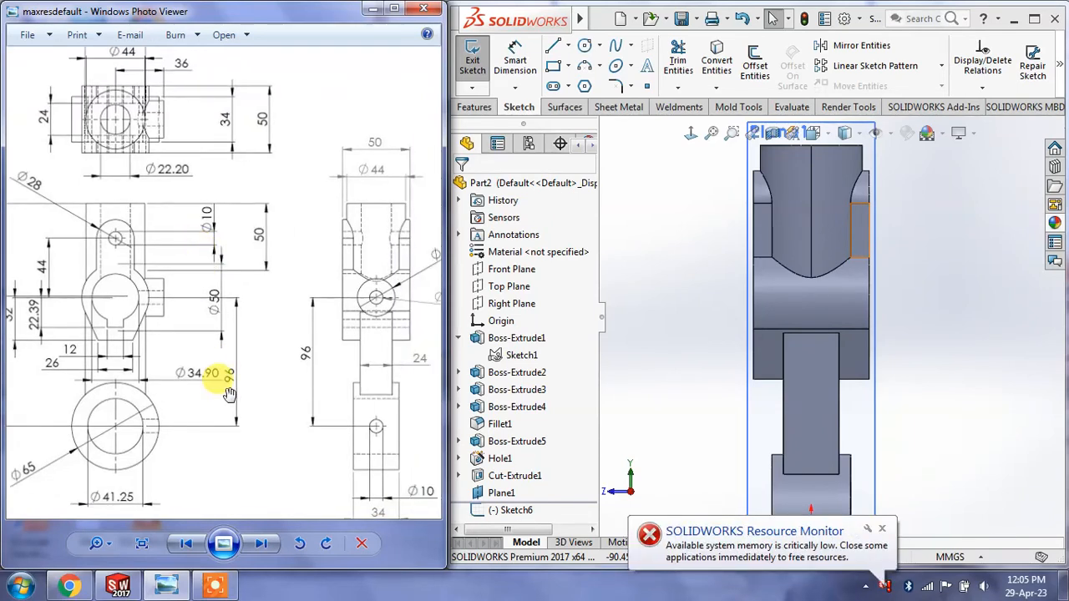
drag(229, 394, 229, 346)
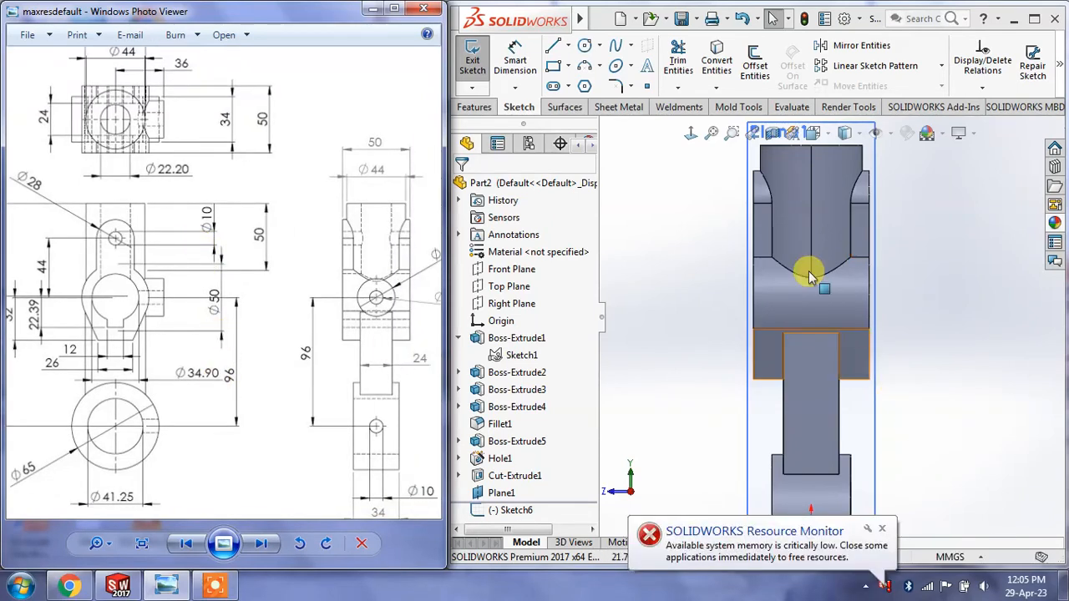
click(586, 45)
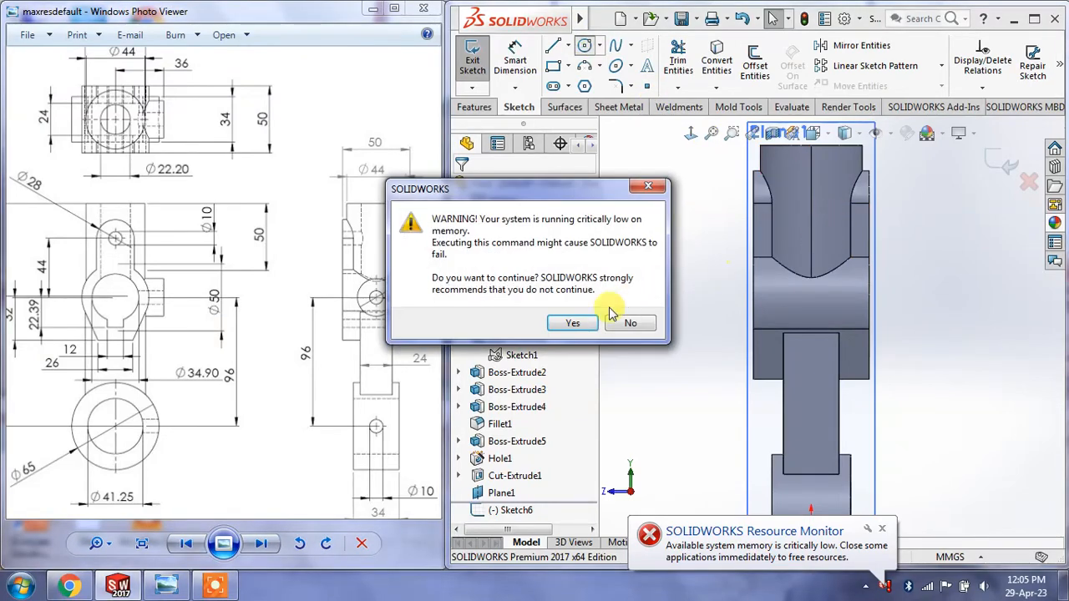
click(571, 323)
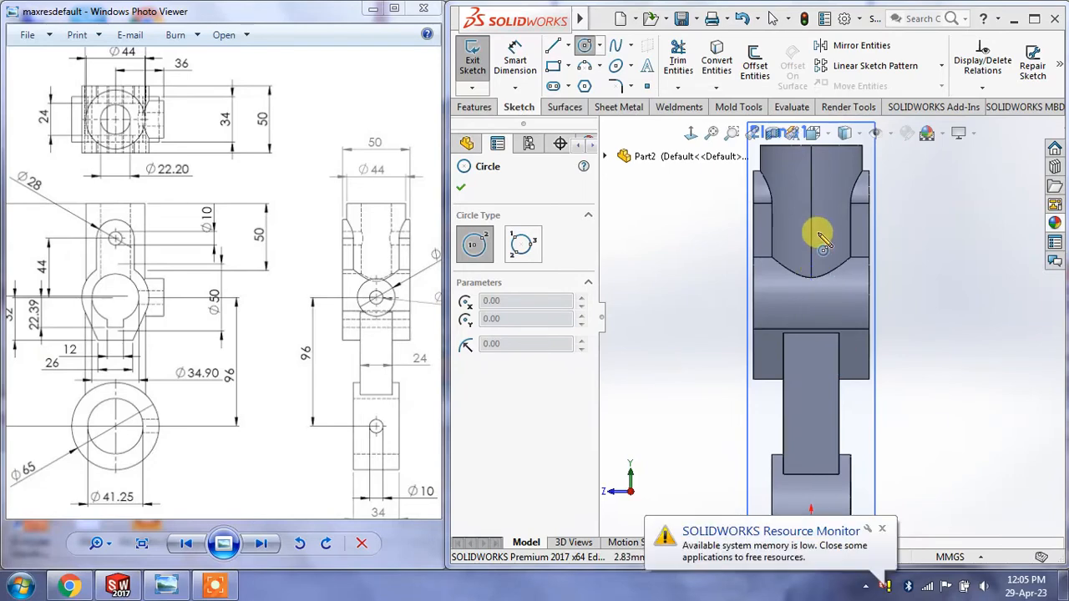
drag(336, 260, 284, 275)
click(810, 300)
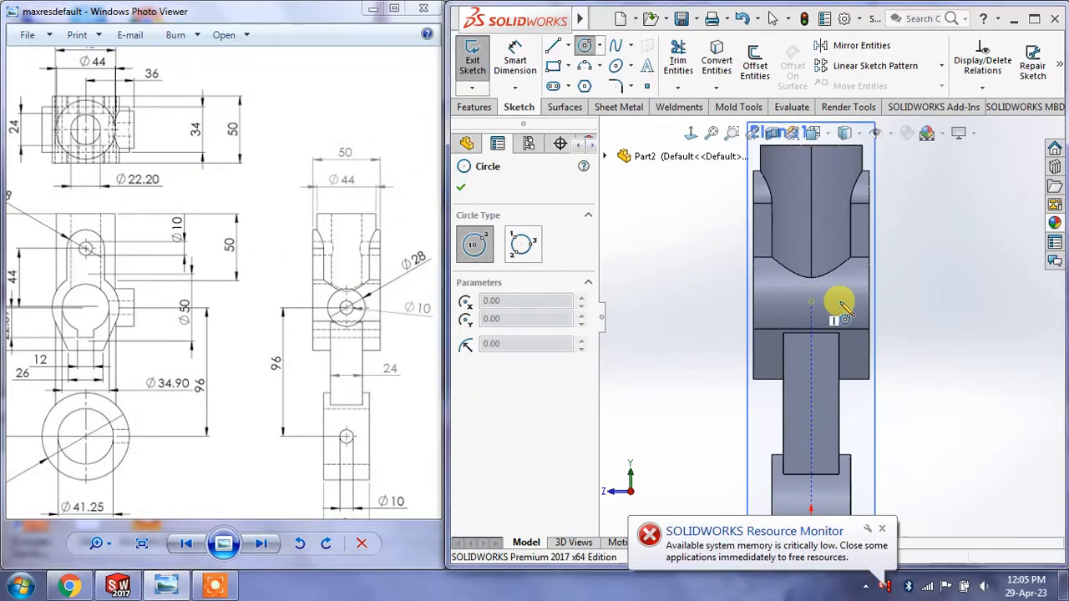
click(843, 302)
Step: Dimension the boss circle's diameter as 28 mm
click(515, 59)
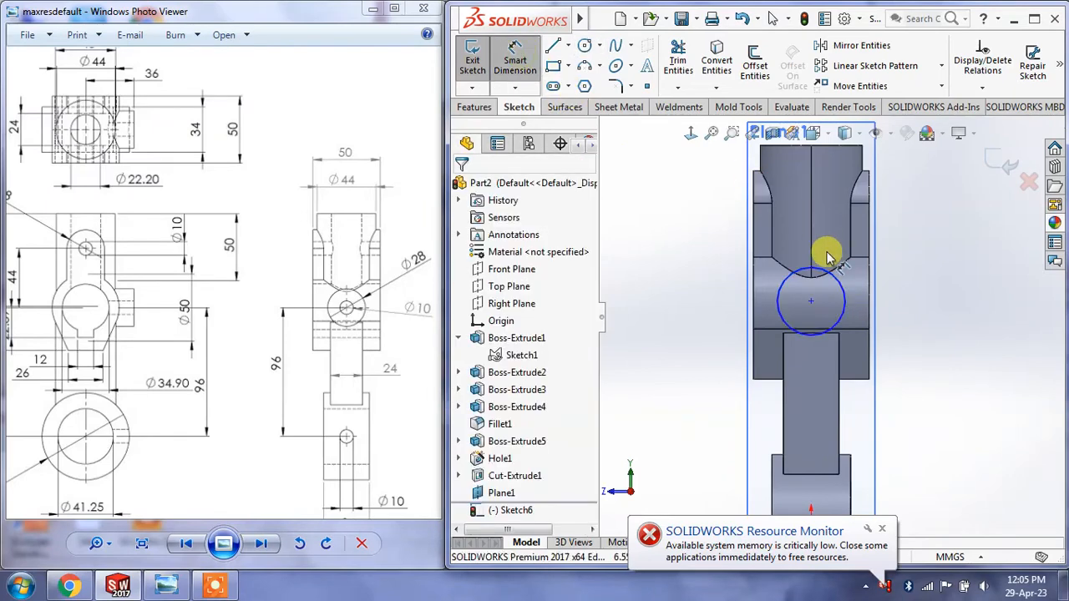
click(843, 288)
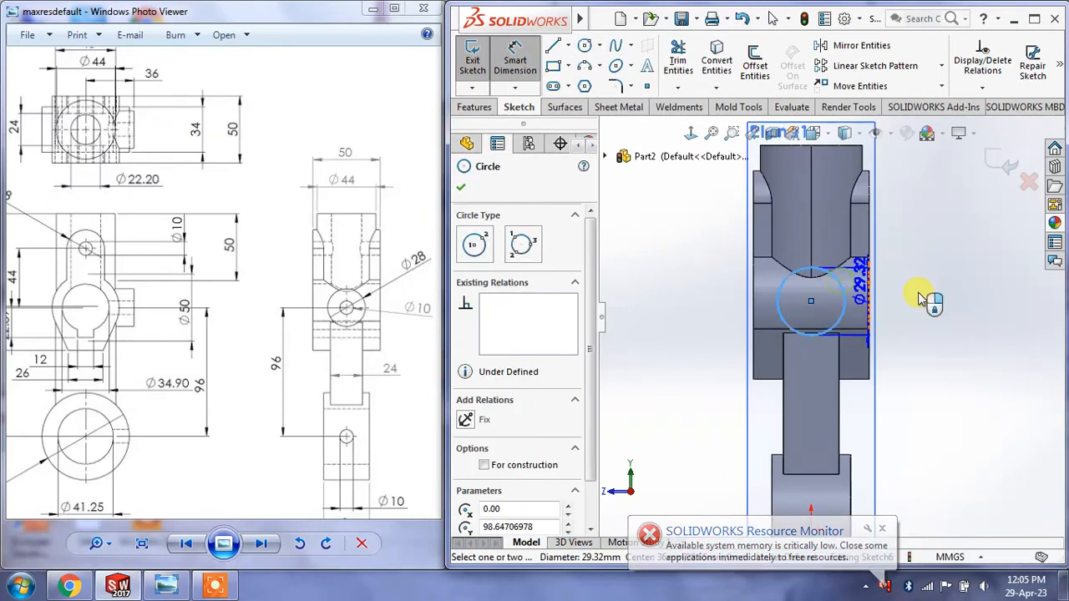
click(945, 299)
text(28)
key(Return)
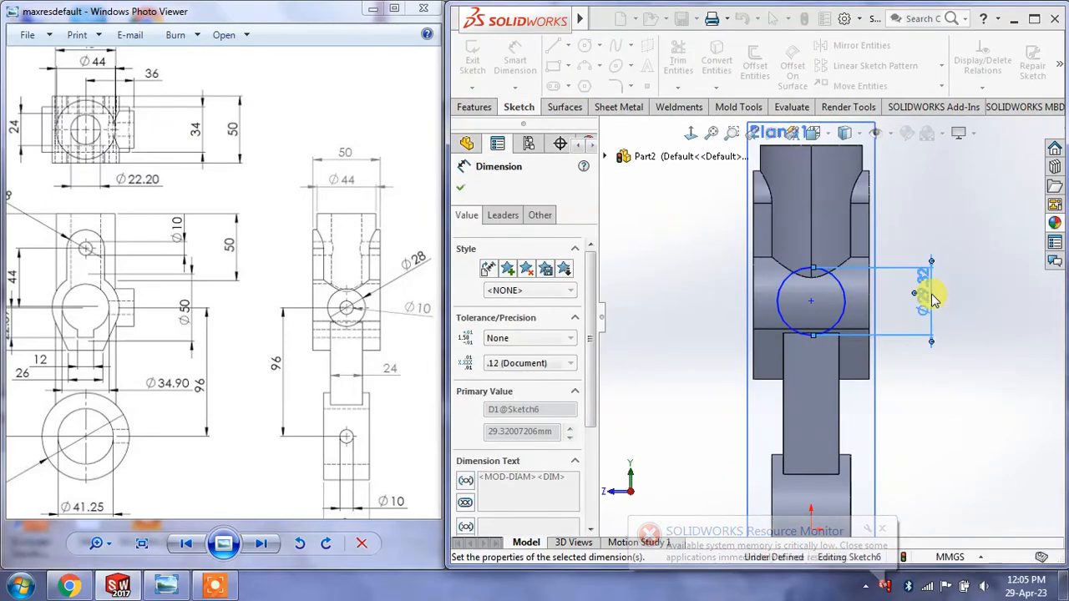
right_click(916, 393)
click(941, 429)
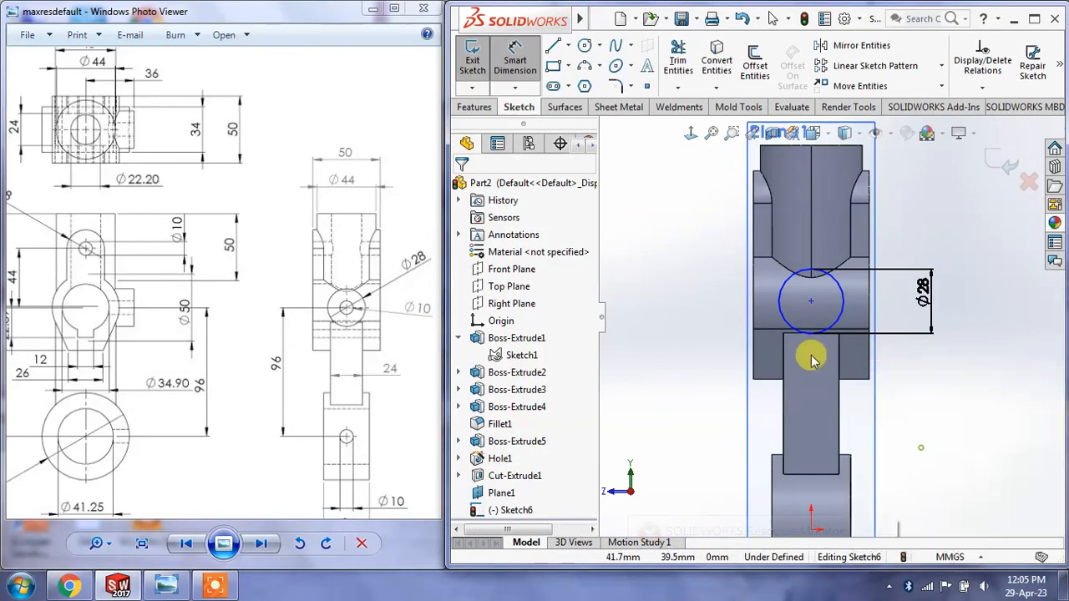
Step: Dimension the vertical distance from the origin to the boss circle's centre as 96 mm
click(515, 67)
click(810, 526)
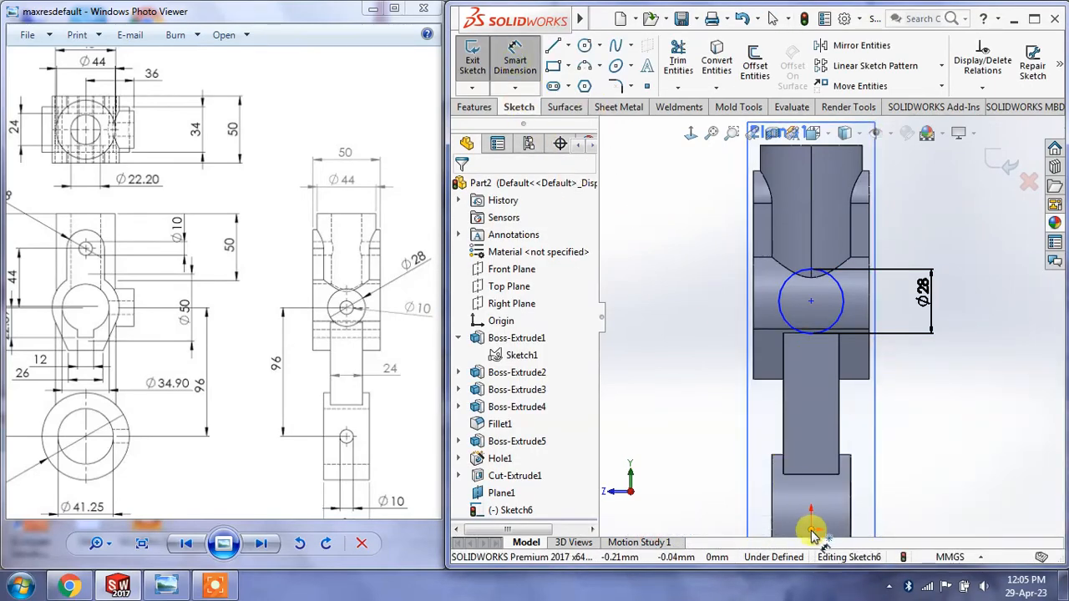
click(811, 305)
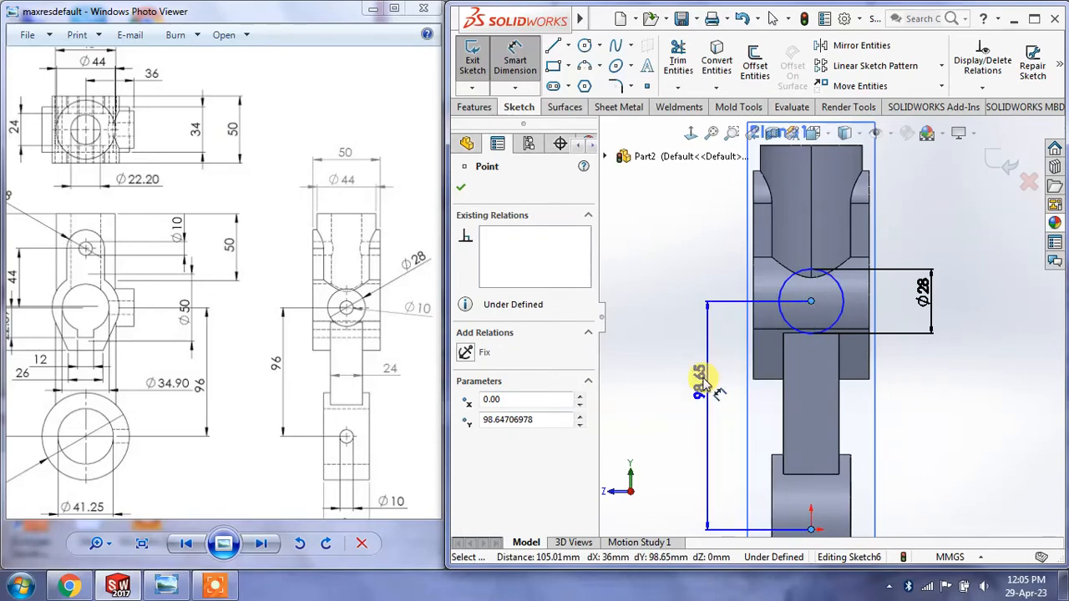
click(700, 377)
text(96)
key(Return)
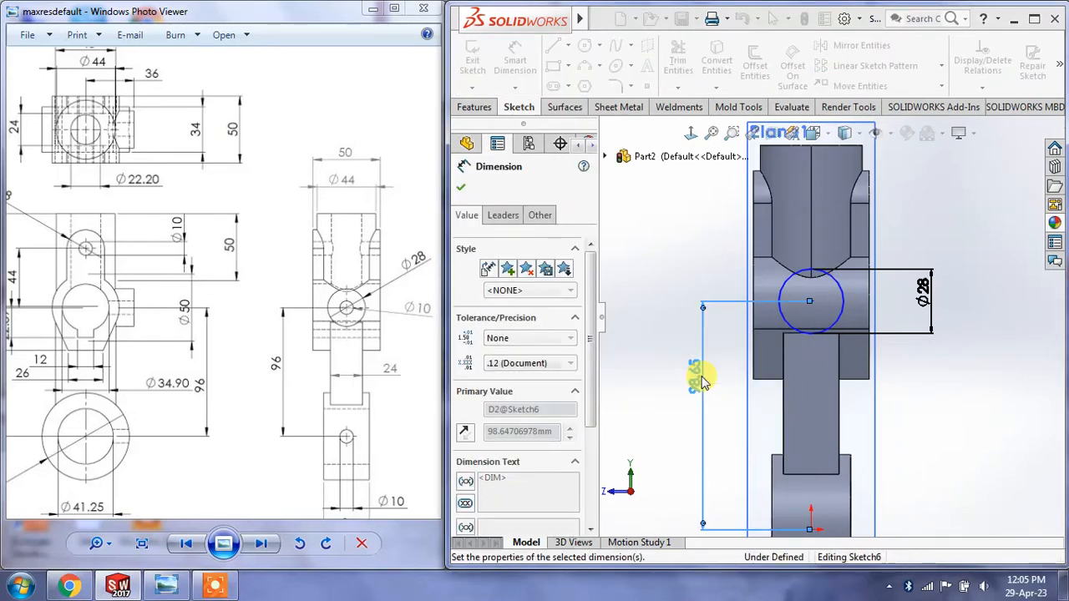
right_click(981, 352)
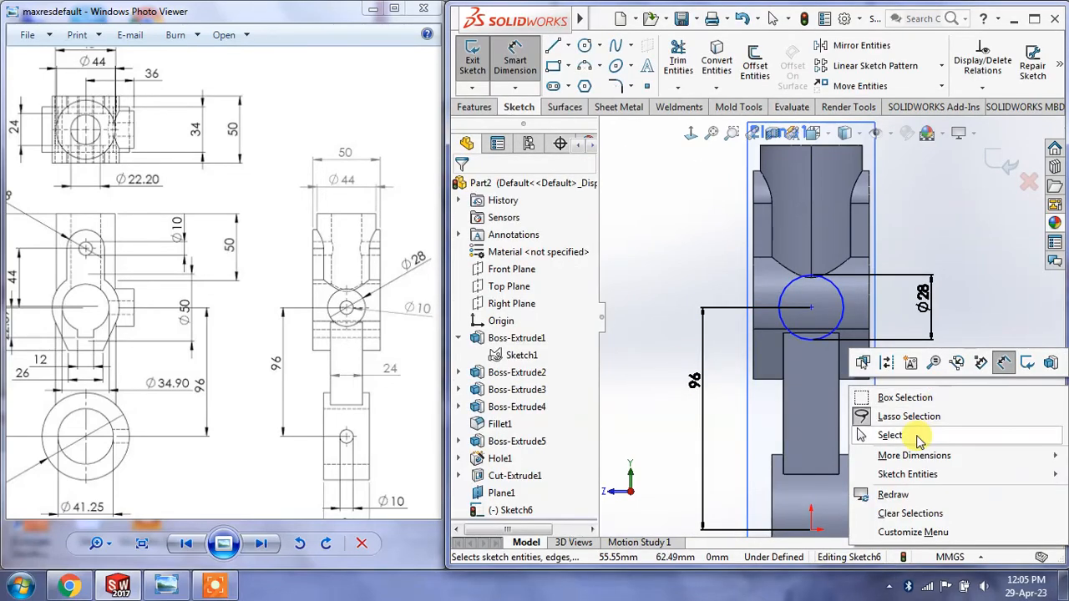
click(890, 434)
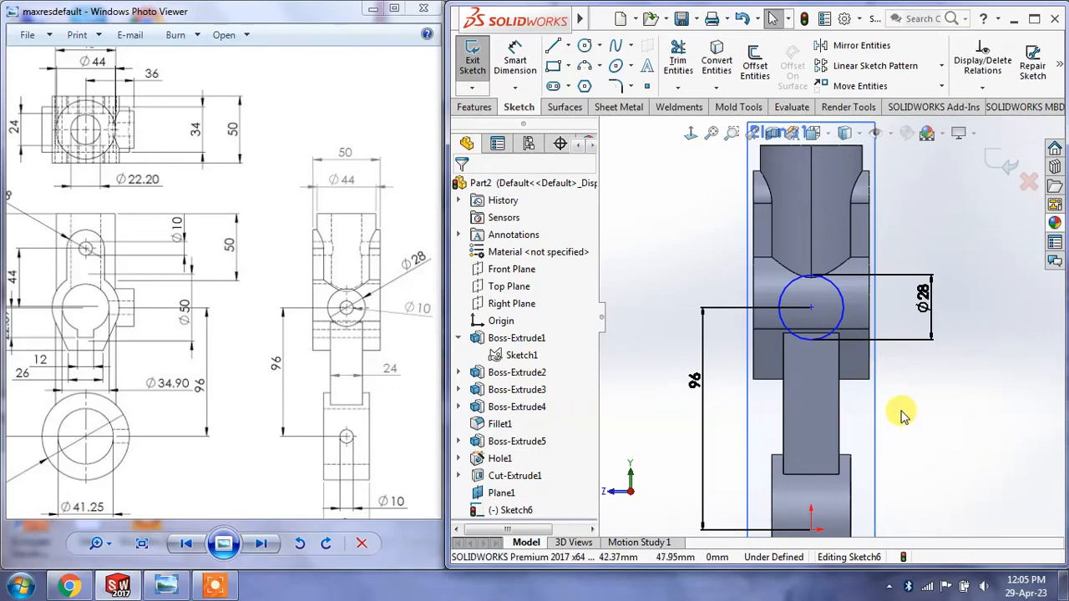
Step: Add a Vertical relation between the circle's centre and the origin, and exit the sketch
click(810, 307)
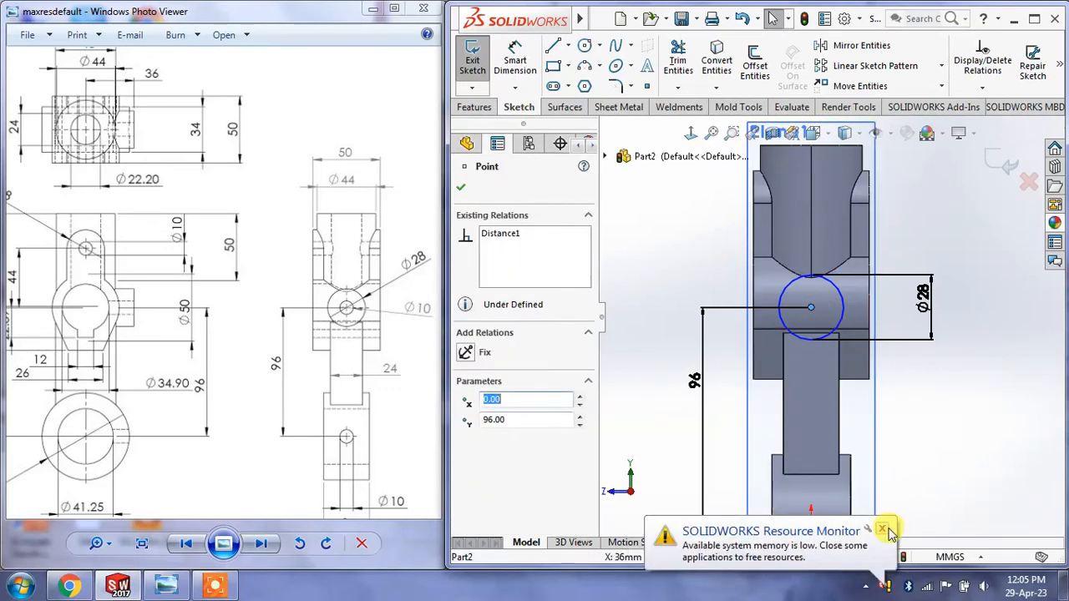
click(883, 529)
ctrl+click(810, 529)
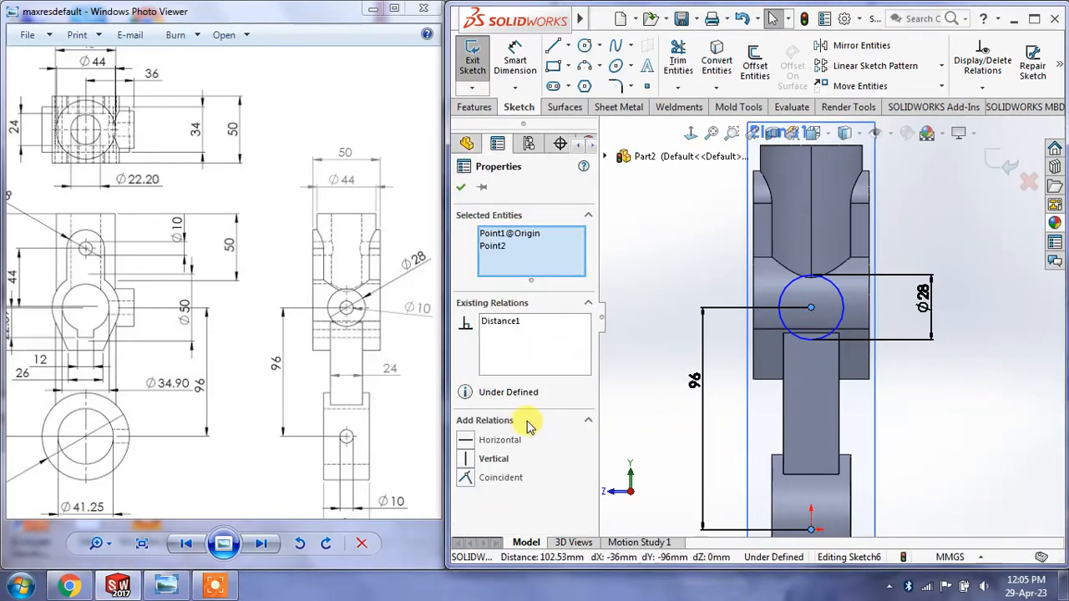
click(918, 406)
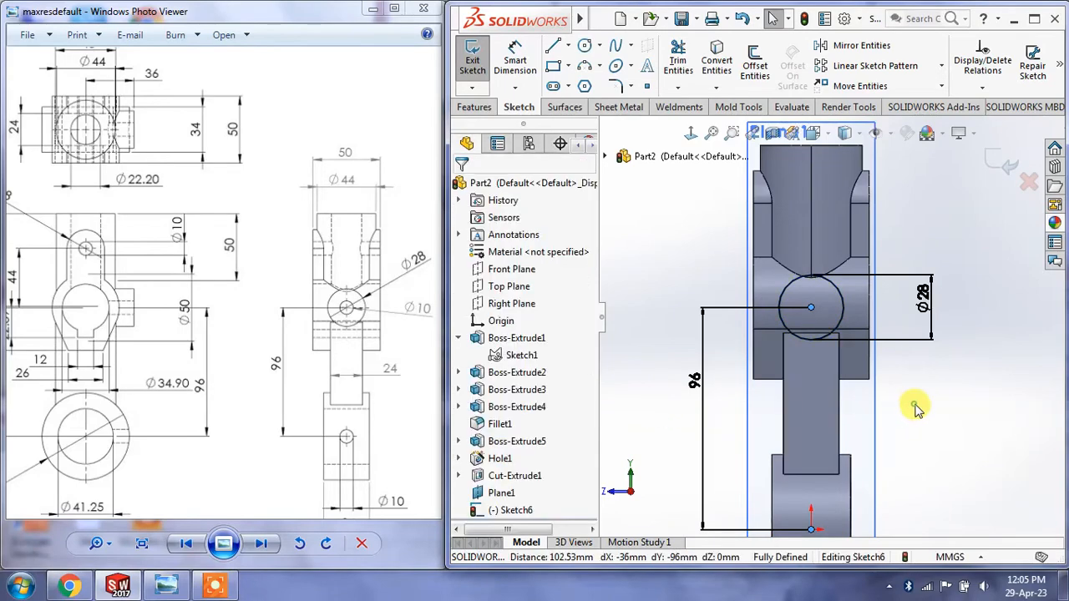
click(995, 169)
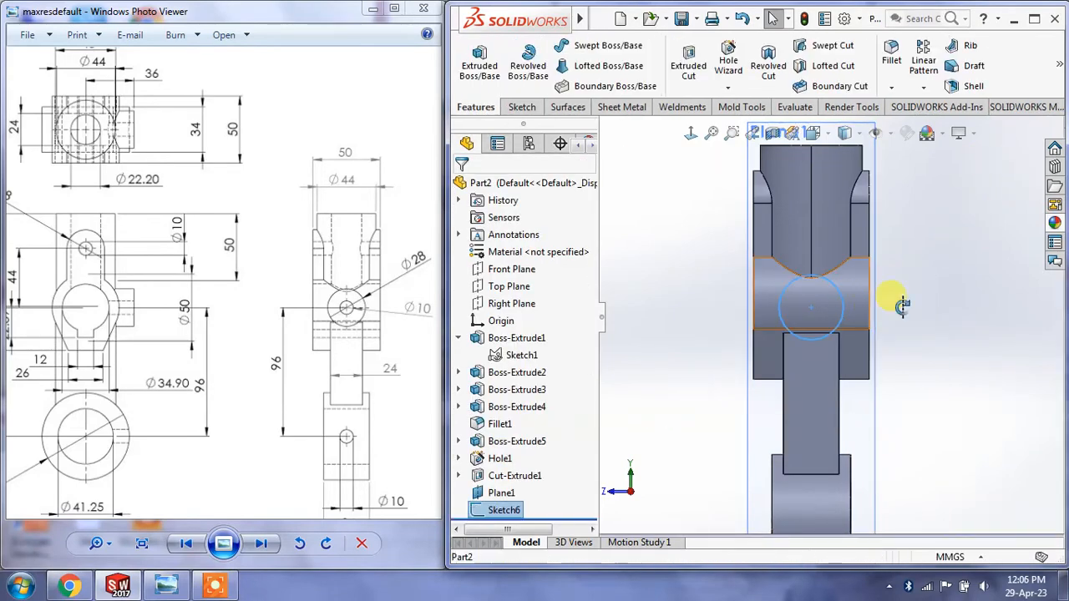
Step: Extrude the 28 mm circle as a boss in the reversed direction with Up To Next, from the offset plane to the hub
click(480, 71)
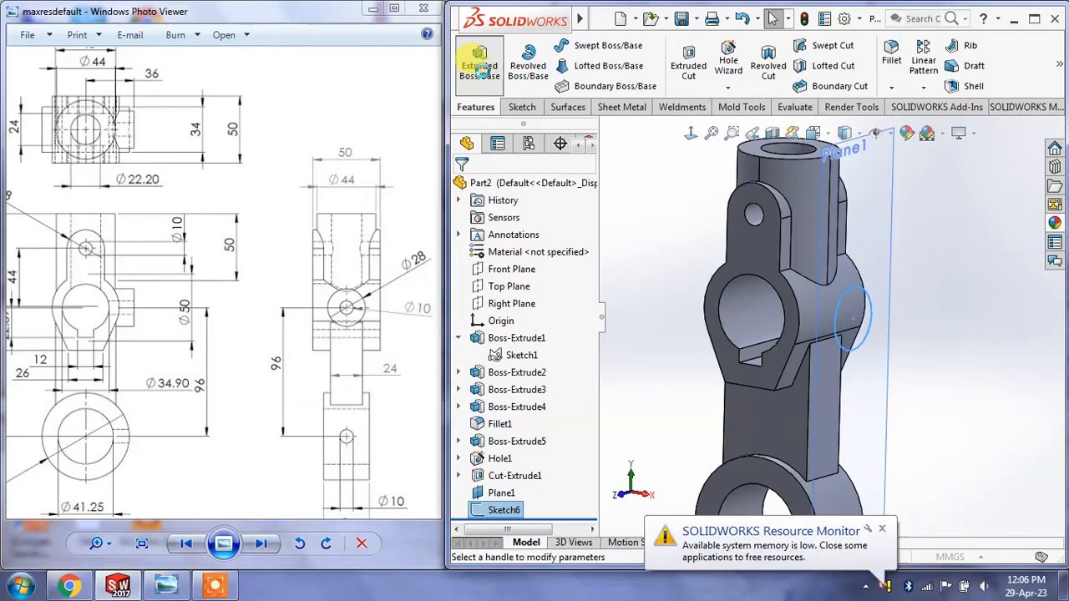
click(465, 282)
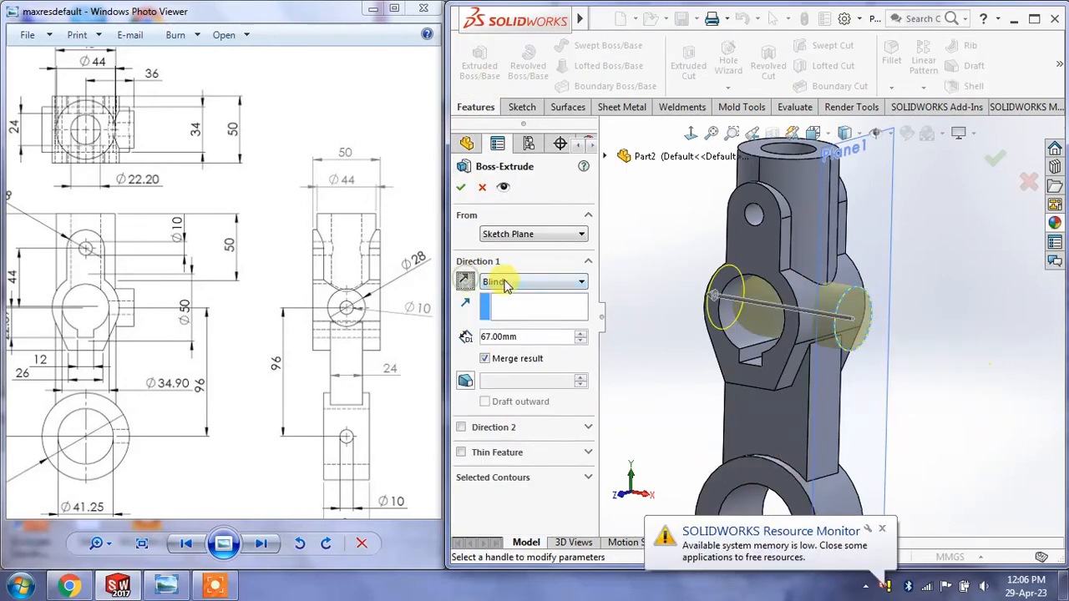
click(505, 282)
click(511, 313)
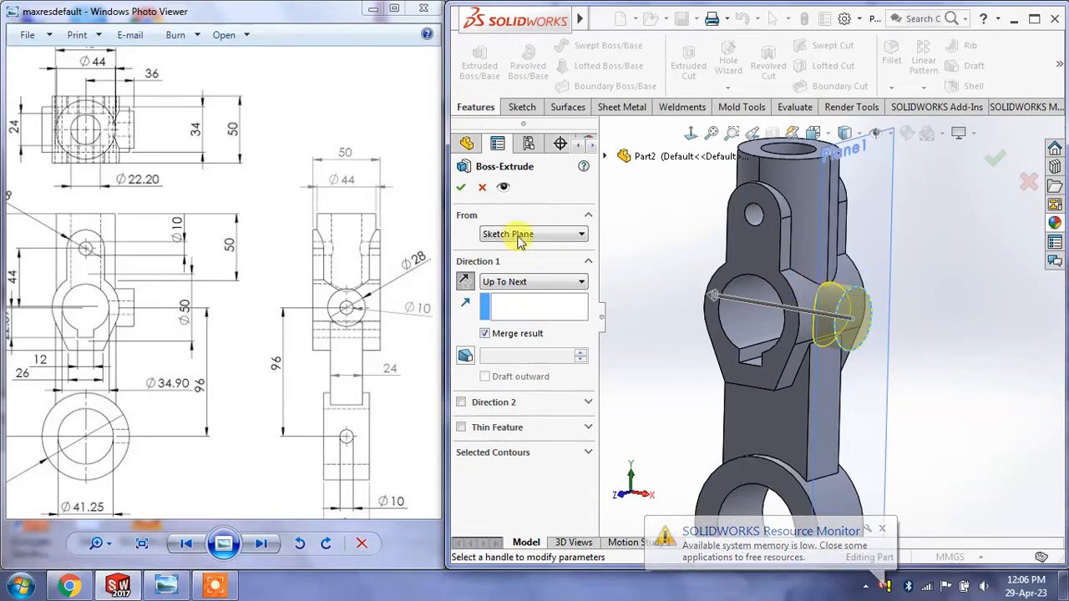
click(462, 187)
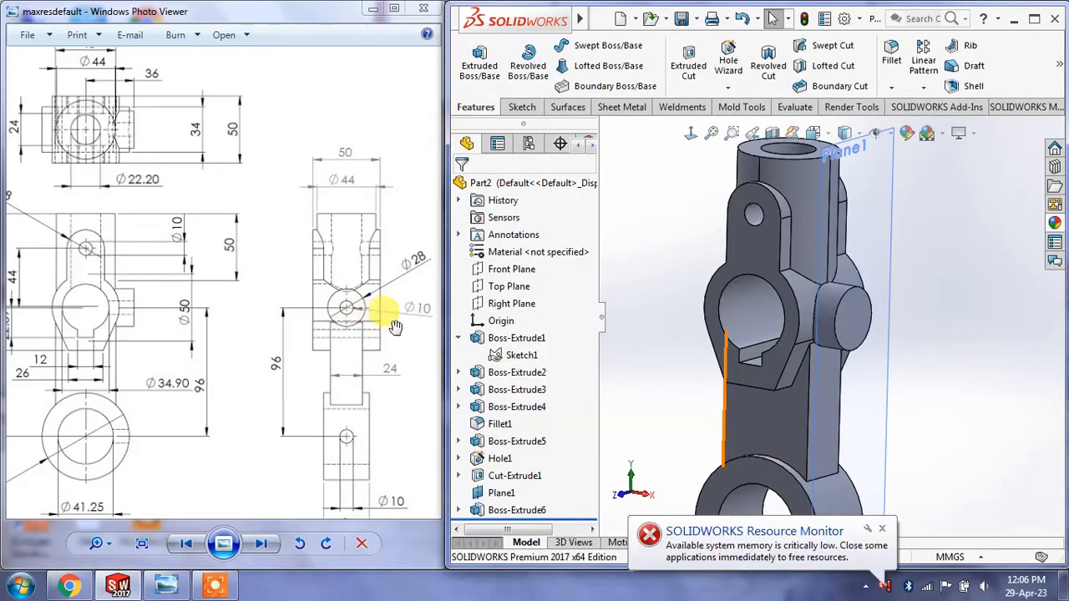
Step: Hide the offset plane used for the side boss
click(883, 511)
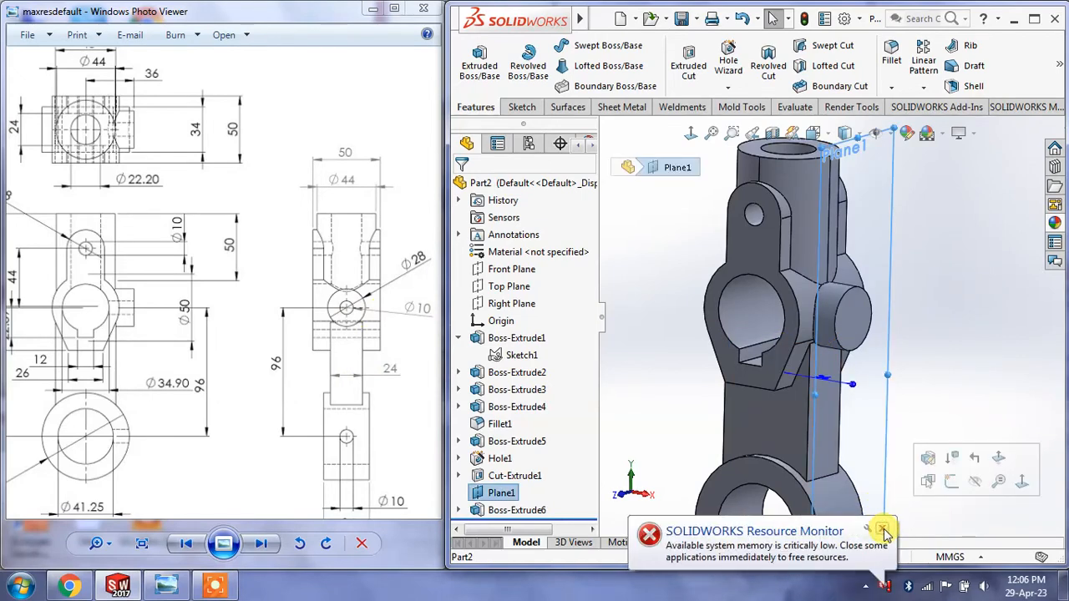
click(884, 532)
click(933, 321)
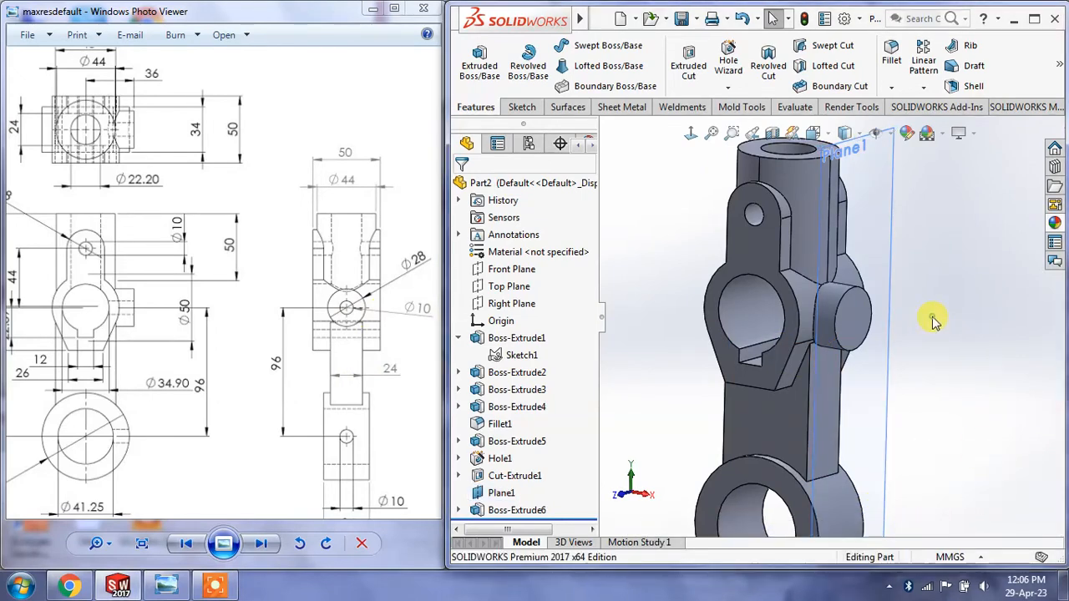
right_click(887, 269)
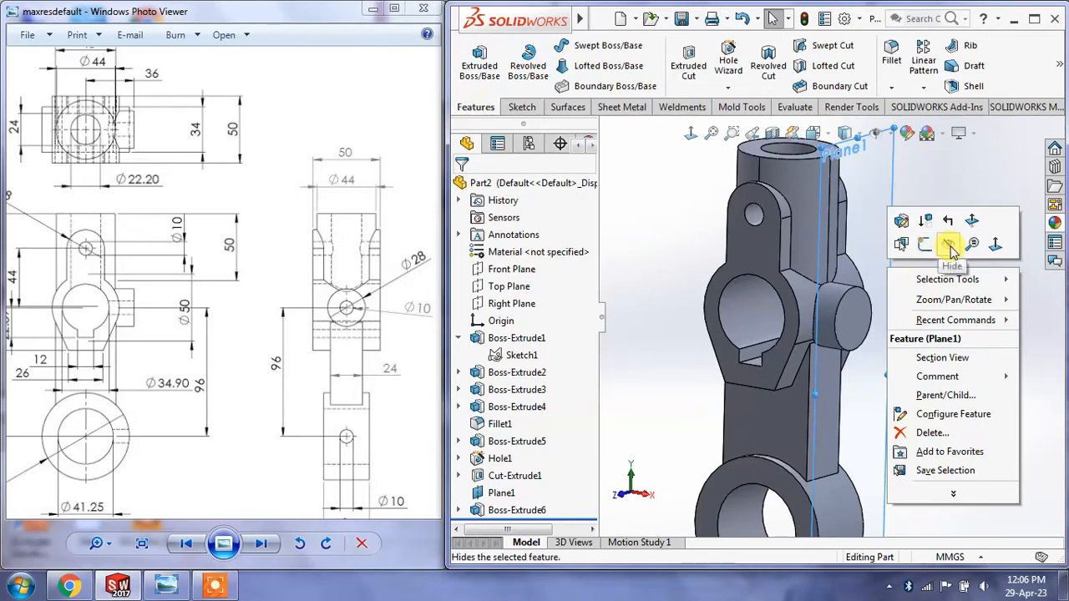
click(950, 245)
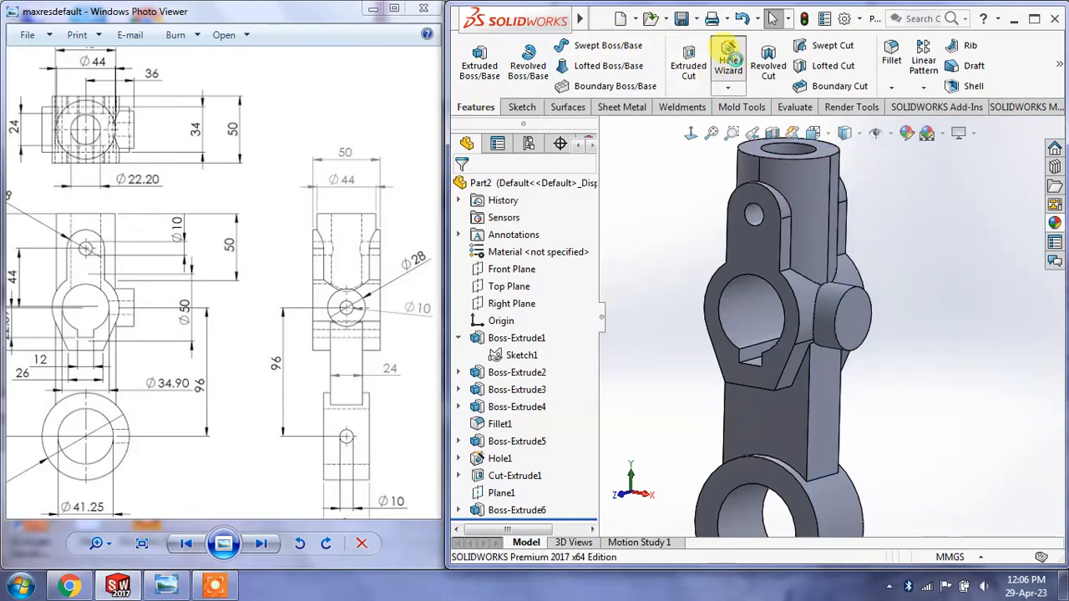
Step: Start a simple 10 mm diameter hole and position it at the centre of the round side boss's end face
click(729, 58)
scroll(590, 413, down, 1)
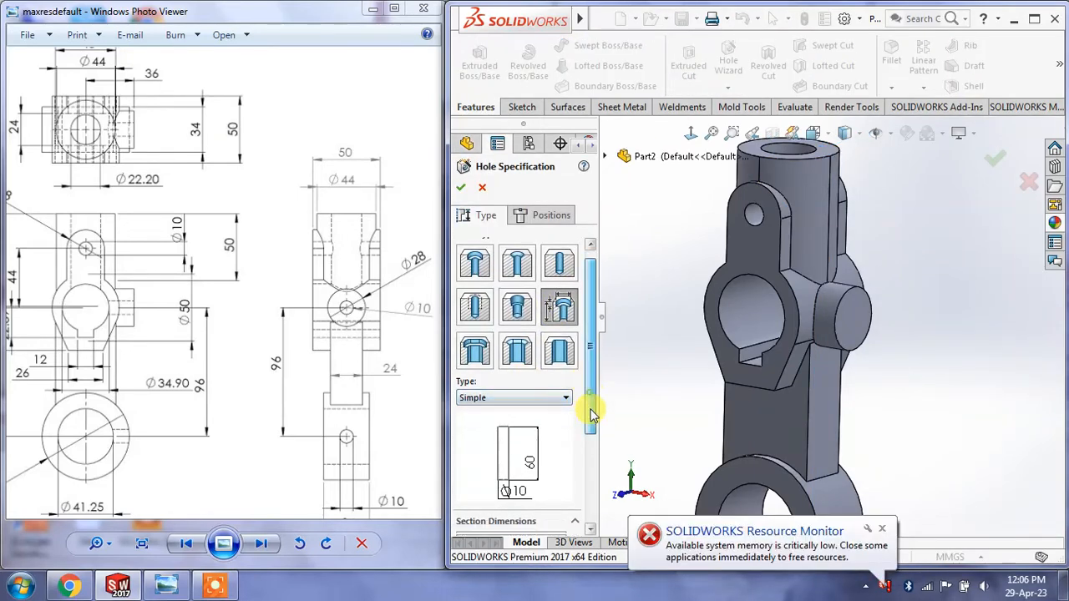
scroll(591, 413, down, 2)
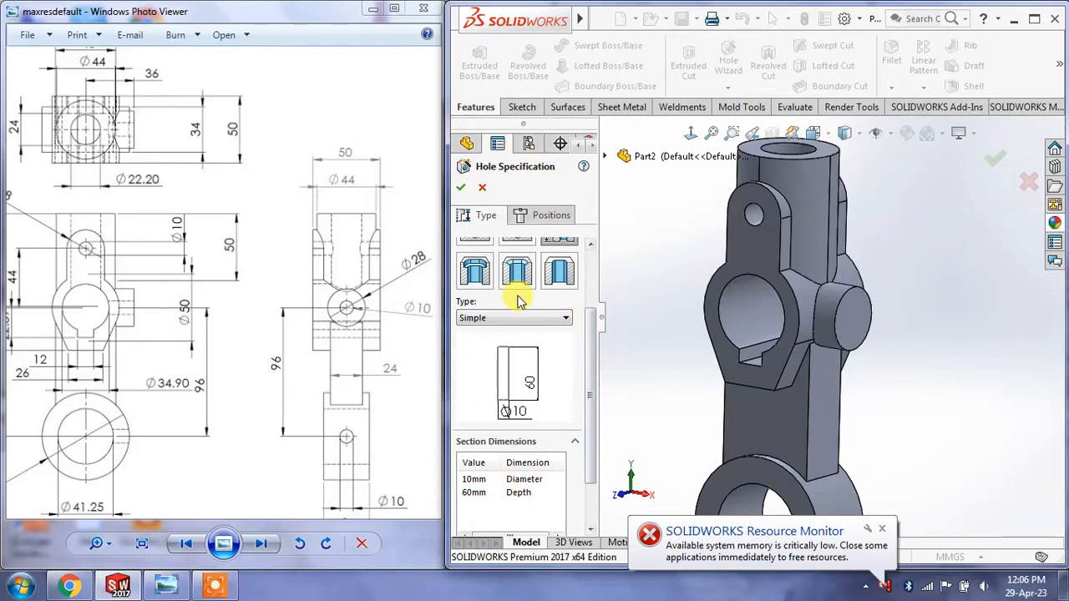
click(534, 223)
click(519, 352)
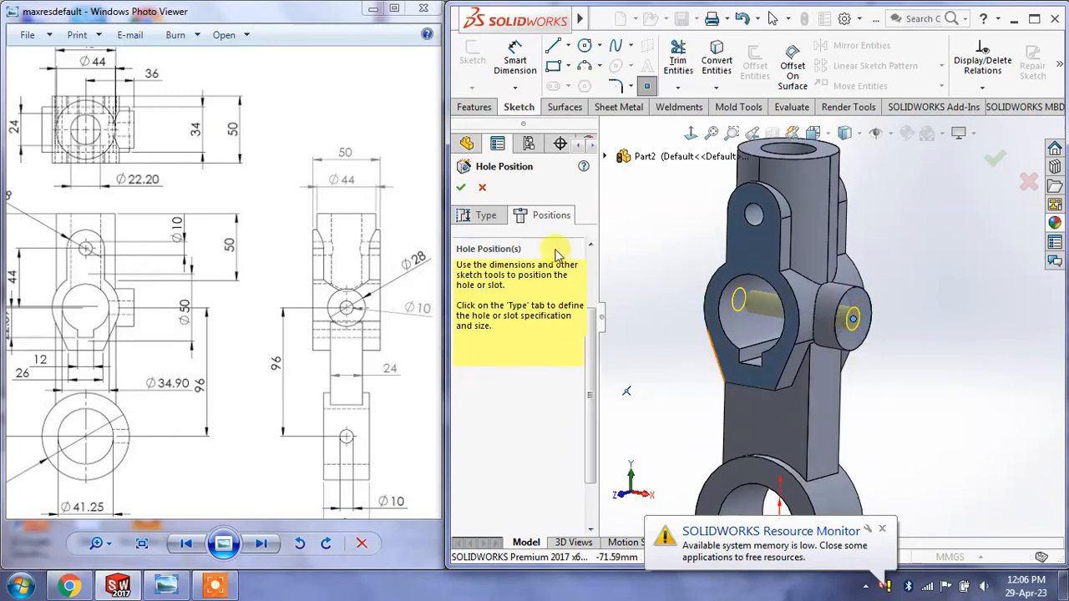
Step: Set the side boss hole's depth to 20 mm and finish the hole
click(476, 215)
drag(589, 336, 591, 407)
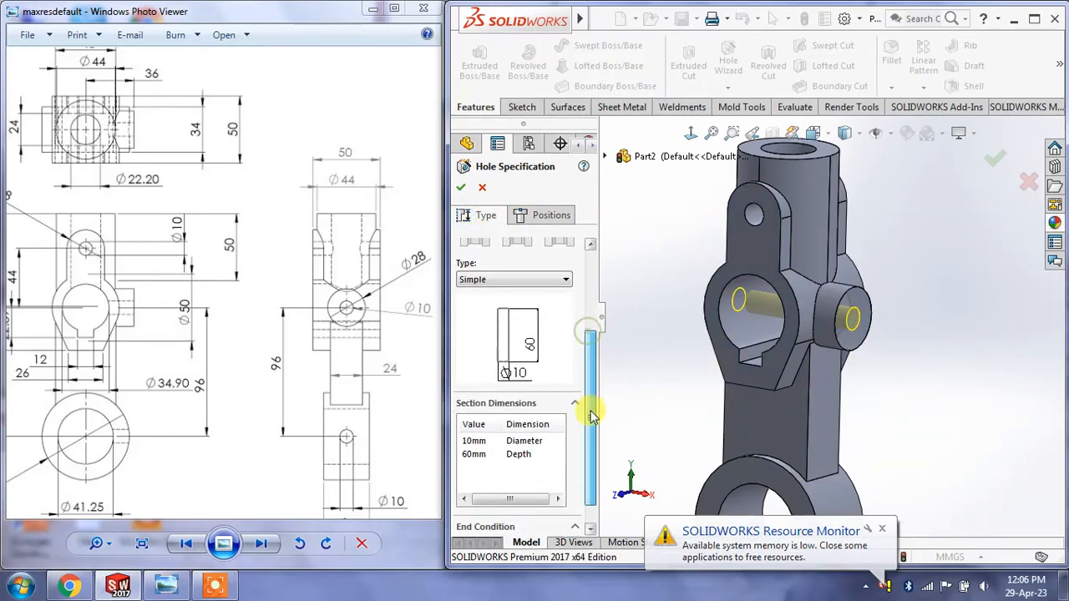
double_click(473, 453)
text(20)
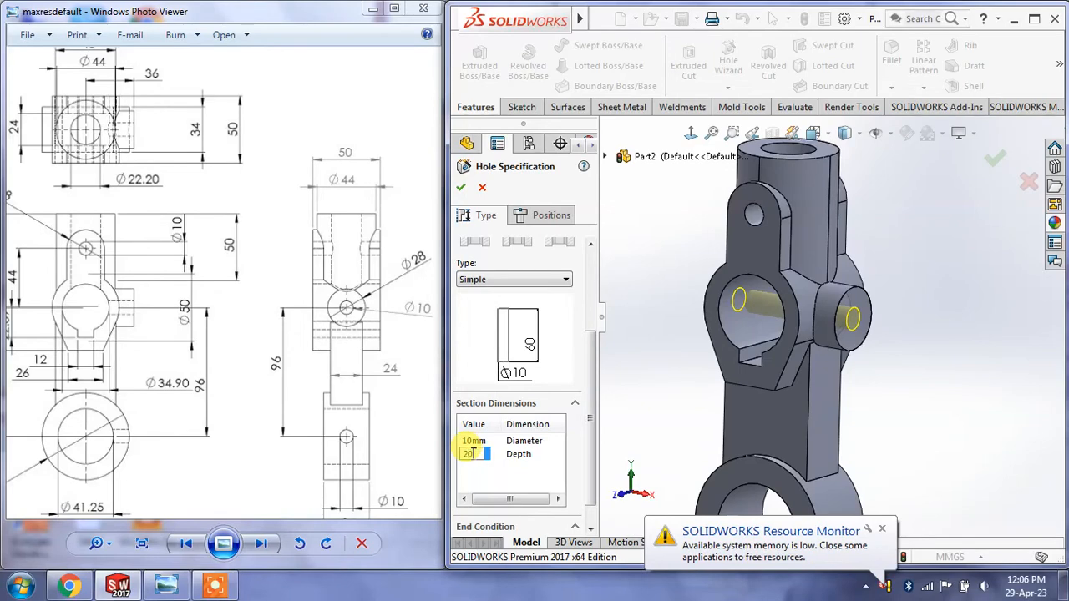
middle_drag(831, 365, 866, 335)
click(461, 187)
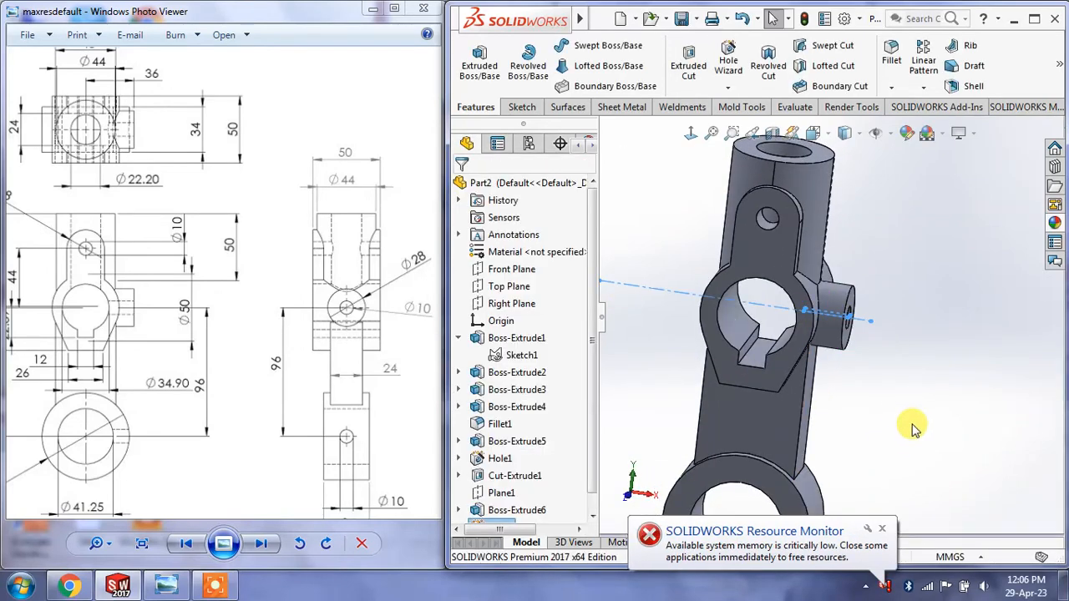
middle_drag(885, 417, 903, 211)
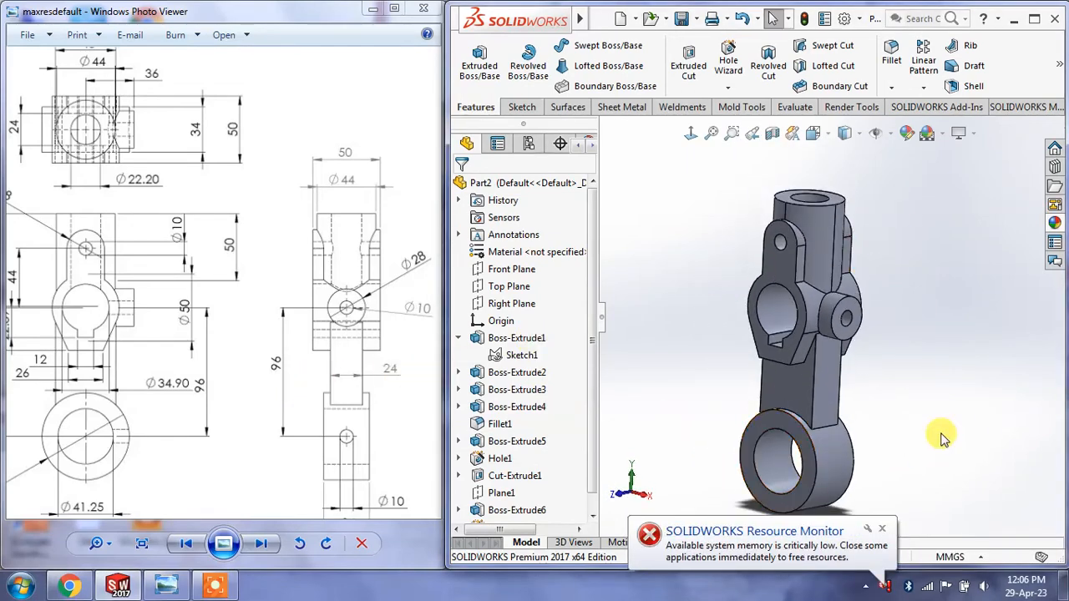
Step: Start a sketch on the Right Plane and draw a circle about 17 mm in diameter centred on the origin
drag(272, 387, 310, 347)
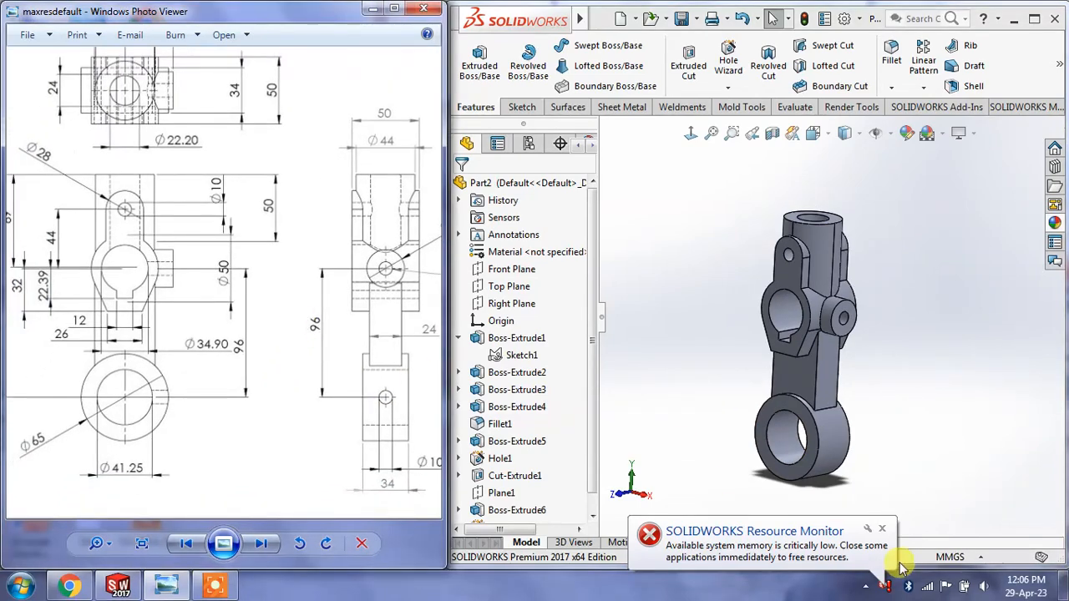
click(883, 532)
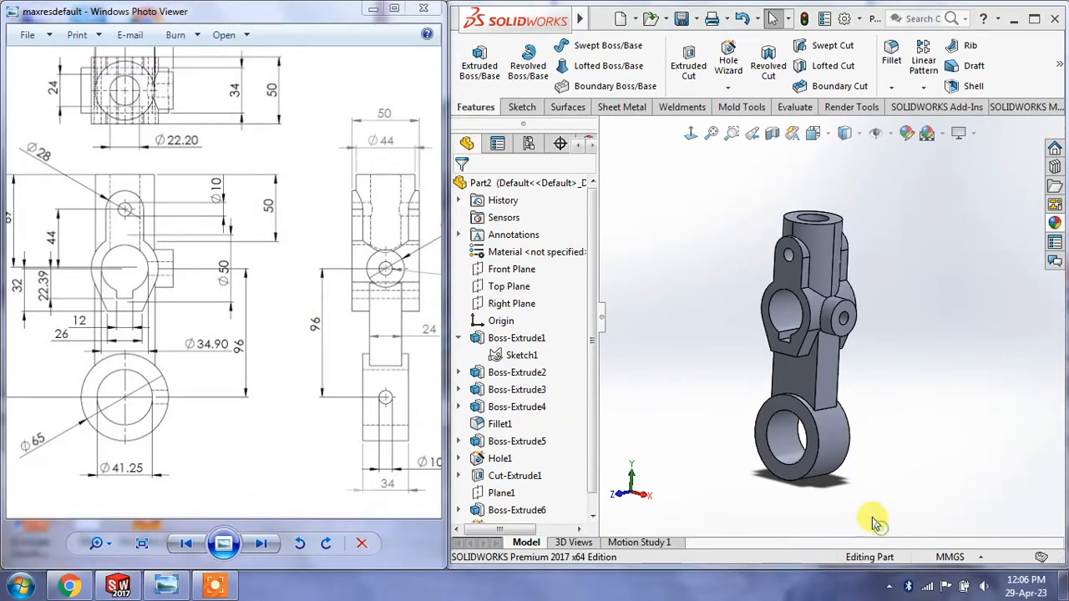
click(510, 286)
click(507, 305)
click(519, 279)
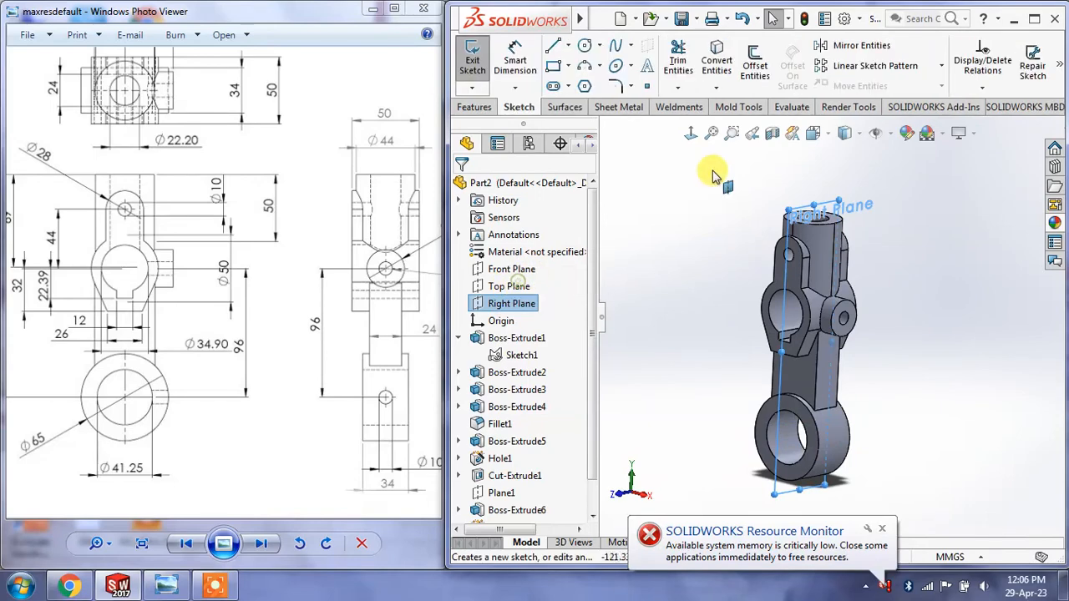
click(690, 133)
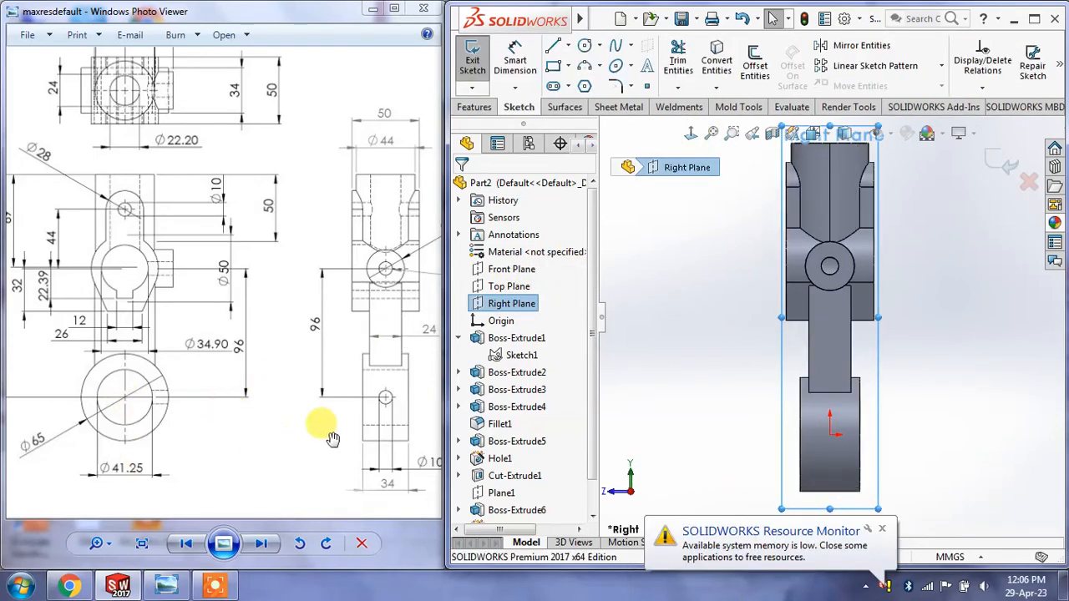
drag(368, 453, 329, 458)
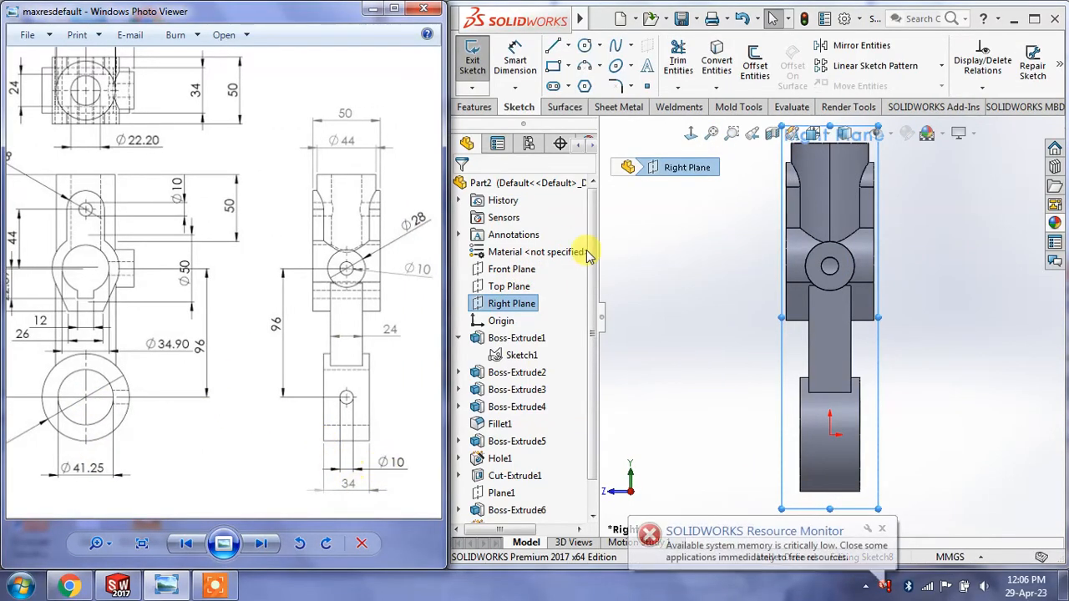
click(585, 48)
click(829, 433)
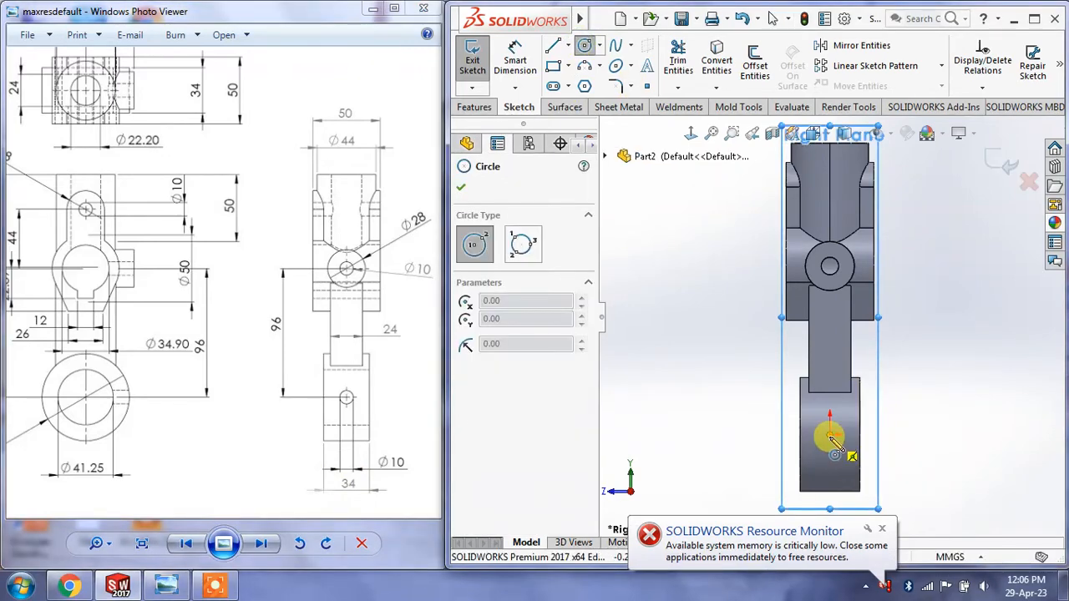
click(860, 442)
Step: Dimension the circle's diameter as 10 mm
click(514, 60)
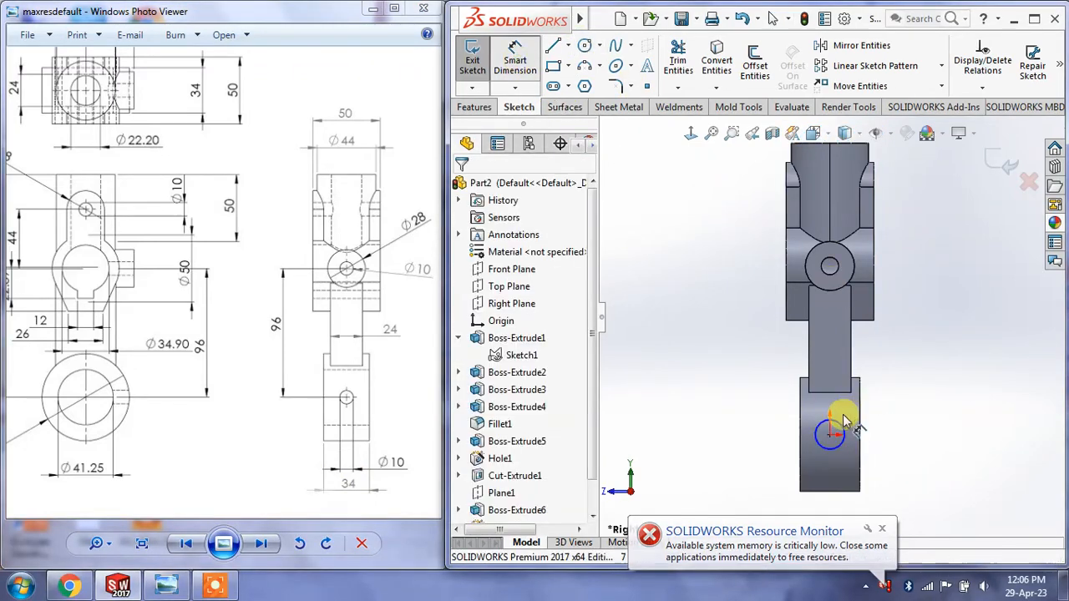
click(842, 428)
click(883, 424)
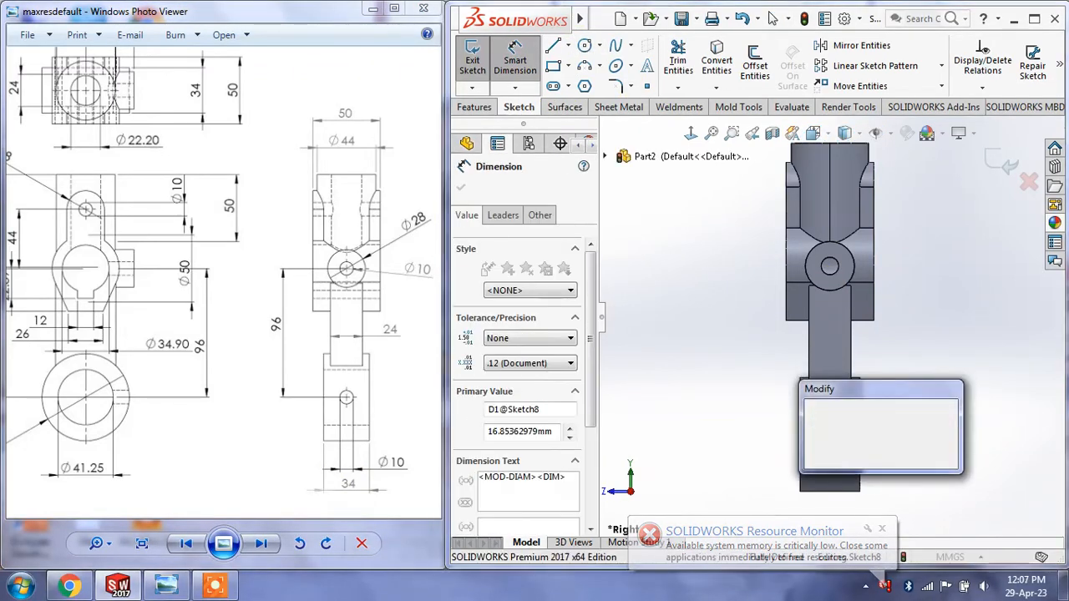
text(10)
key(Return)
click(939, 346)
Step: Exit the sketch and extrude-cut the 10 mm circle 67 mm blind through the lower ring's wall on the side boss side
click(1000, 165)
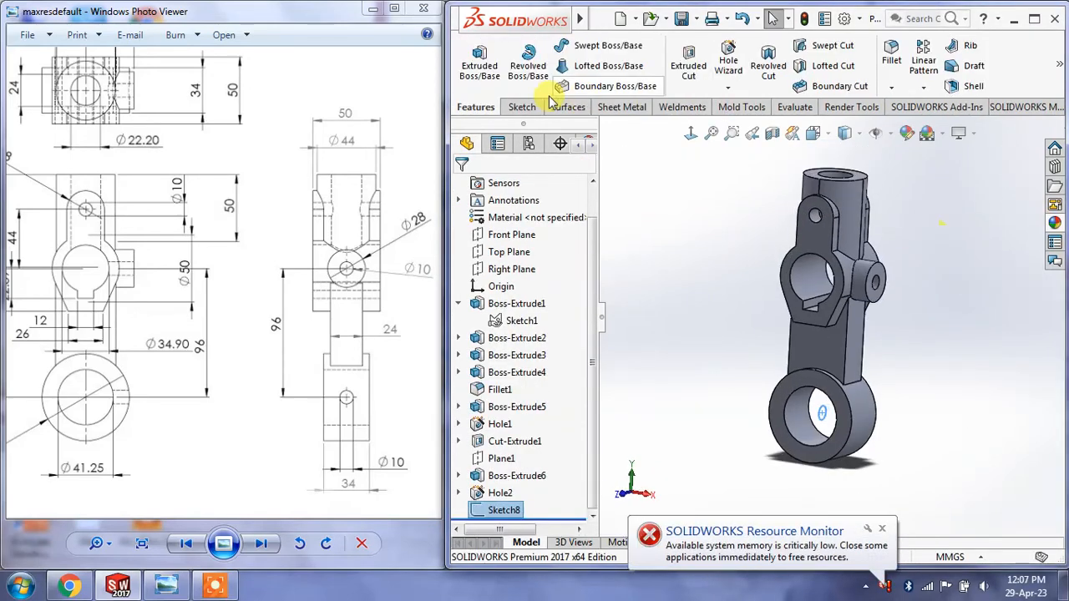
click(686, 68)
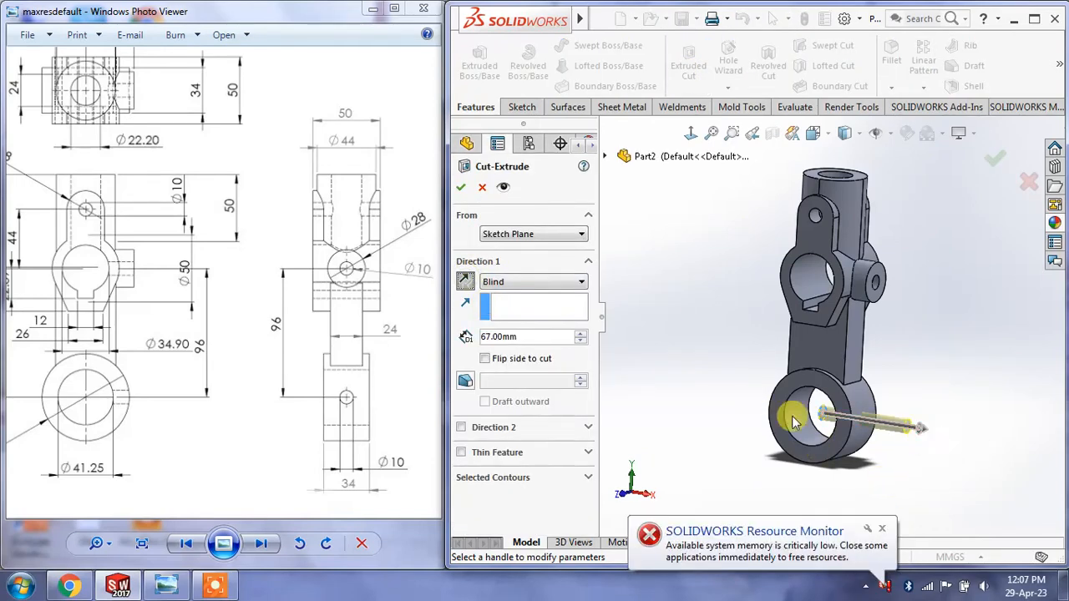
click(460, 189)
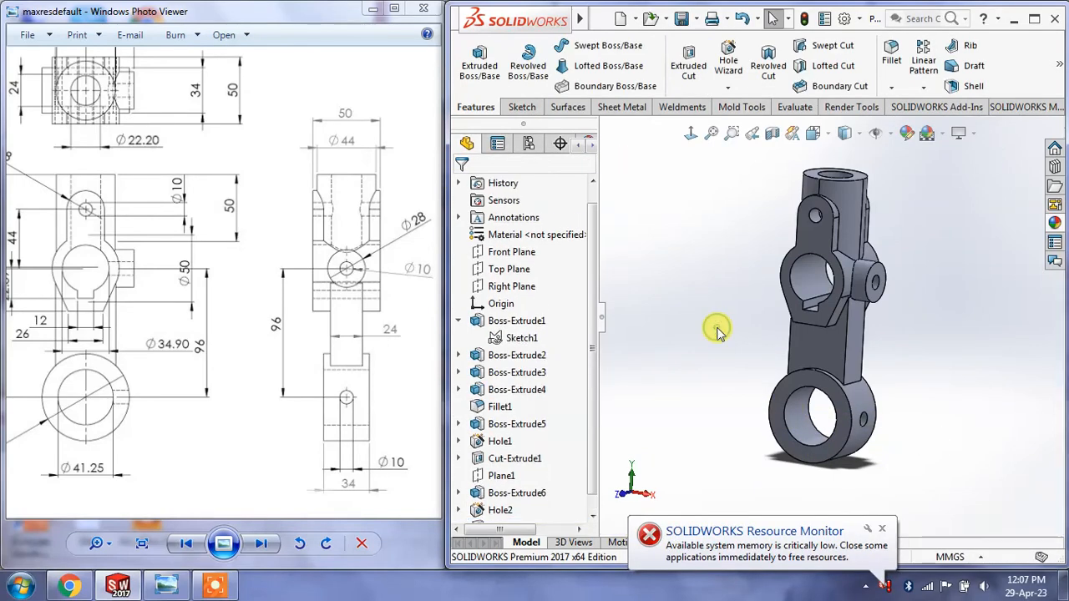
Step: Change the model's display style to Hidden Lines Visible
mouse_move(269, 245)
mouse_down()
mouse_move(358, 240)
mouse_move(377, 290)
mouse_up()
drag(240, 285, 249, 295)
middle_drag(943, 276, 919, 262)
mouse_move(362, 287)
mouse_down()
mouse_move(287, 282)
mouse_move(243, 264)
mouse_up()
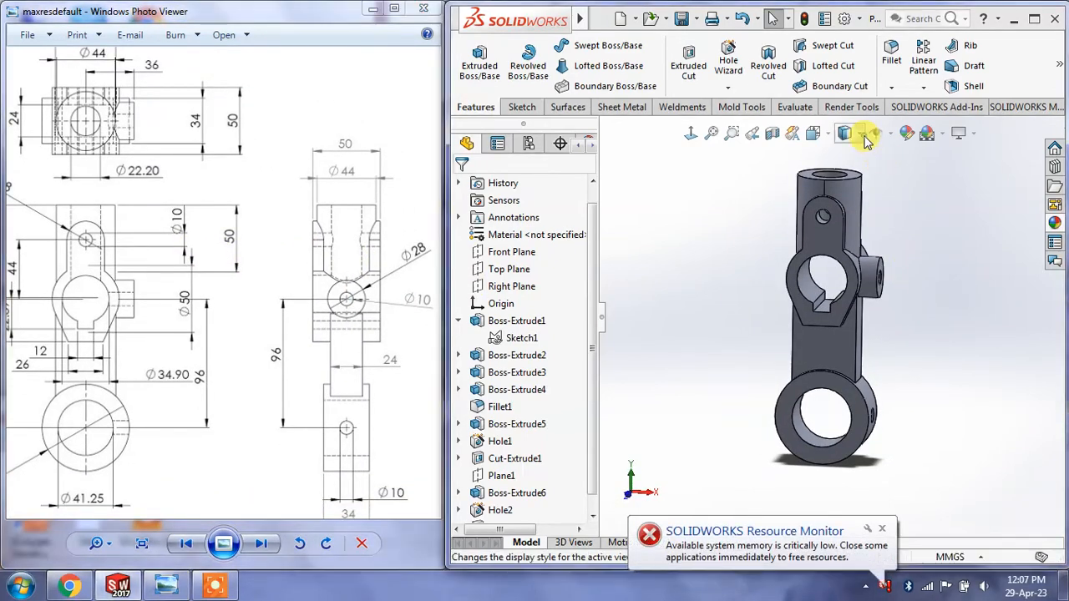
click(860, 134)
click(842, 218)
middle_drag(947, 280, 852, 237)
Step: Show the model in the Right view and compare it with the side view in the reference drawing
click(822, 136)
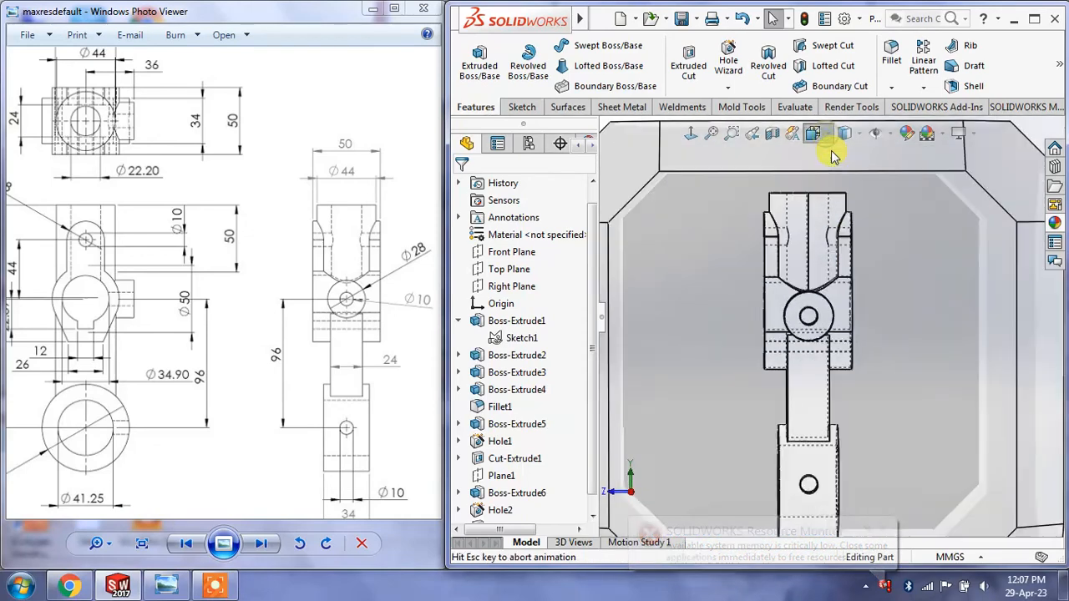
click(837, 202)
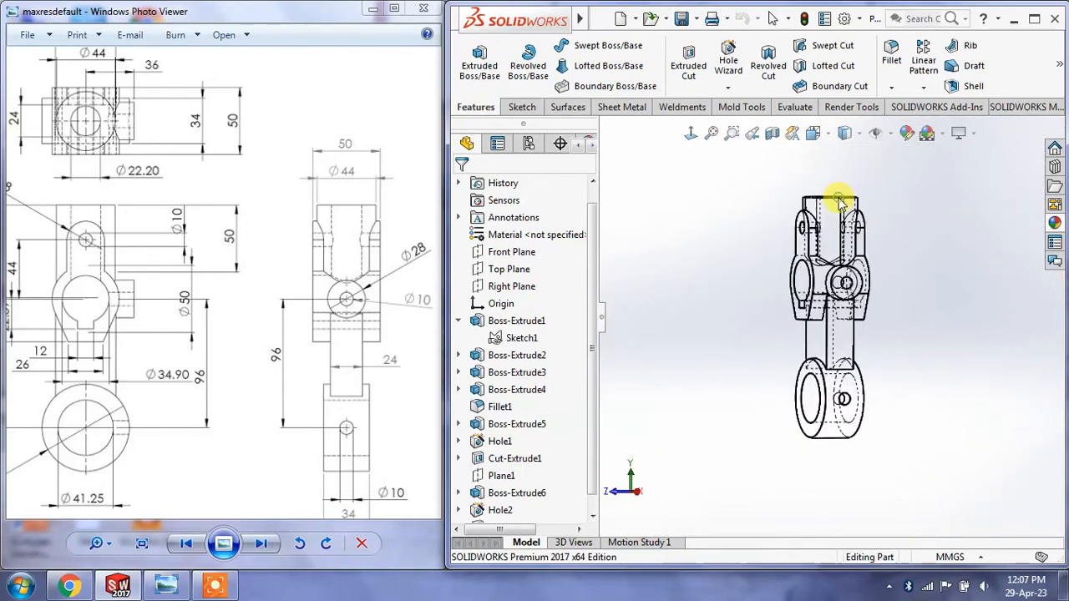
click(826, 136)
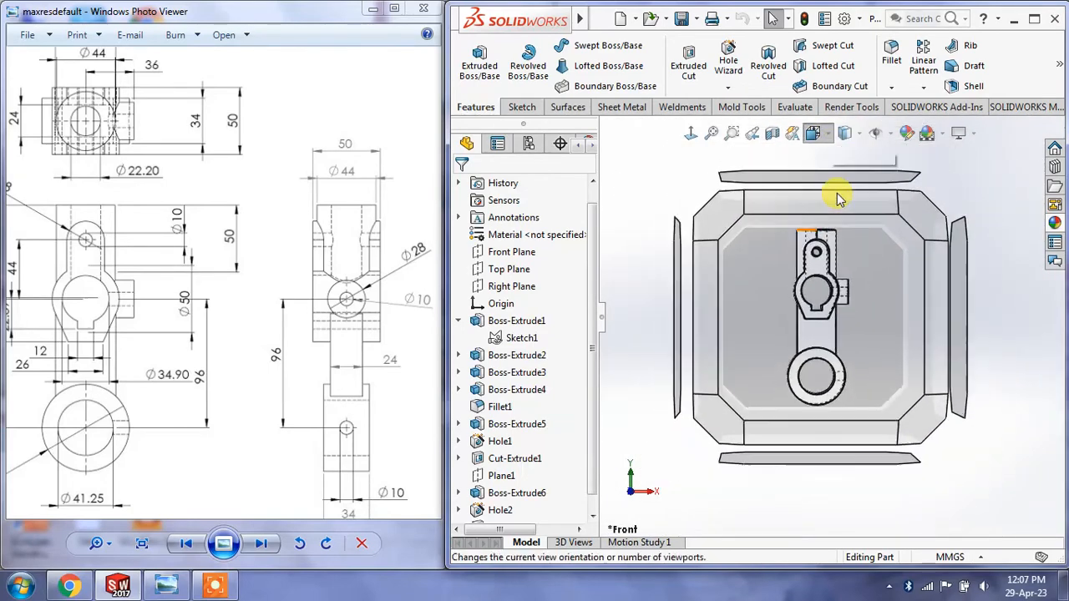
click(864, 203)
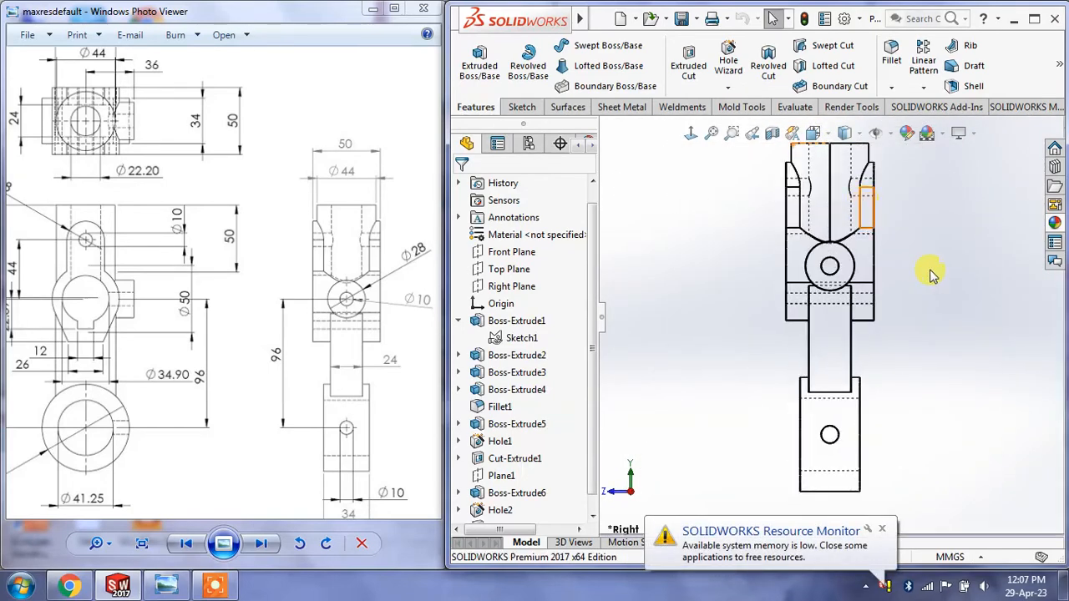
scroll(353, 276, up, 3)
drag(394, 242, 380, 230)
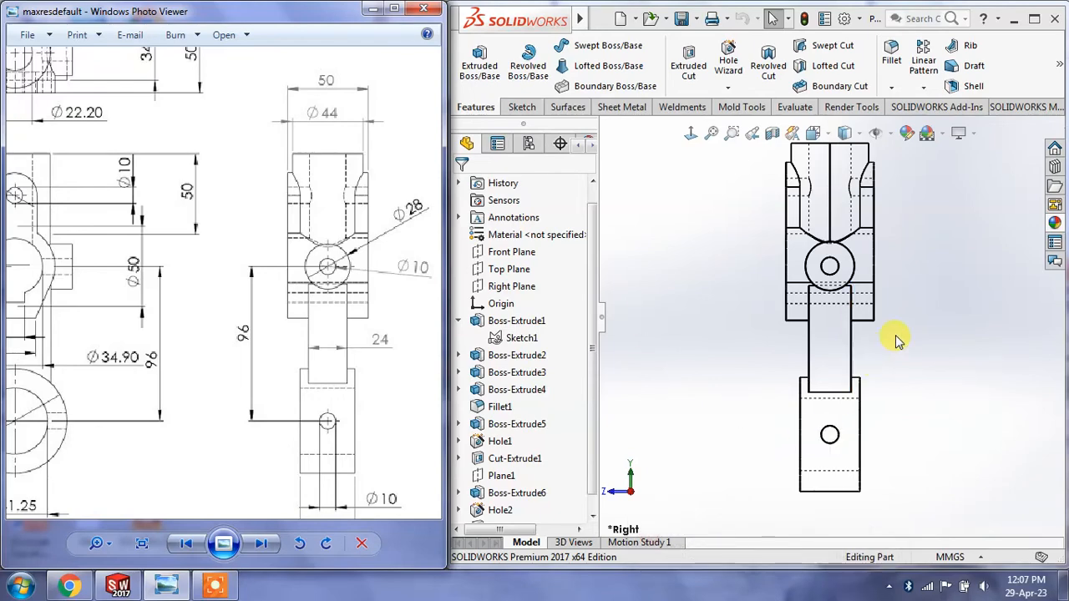
Step: Show the model in the Front view and compare it with the front view in the reference drawing
drag(144, 415, 251, 422)
middle_drag(759, 267, 822, 234)
click(832, 134)
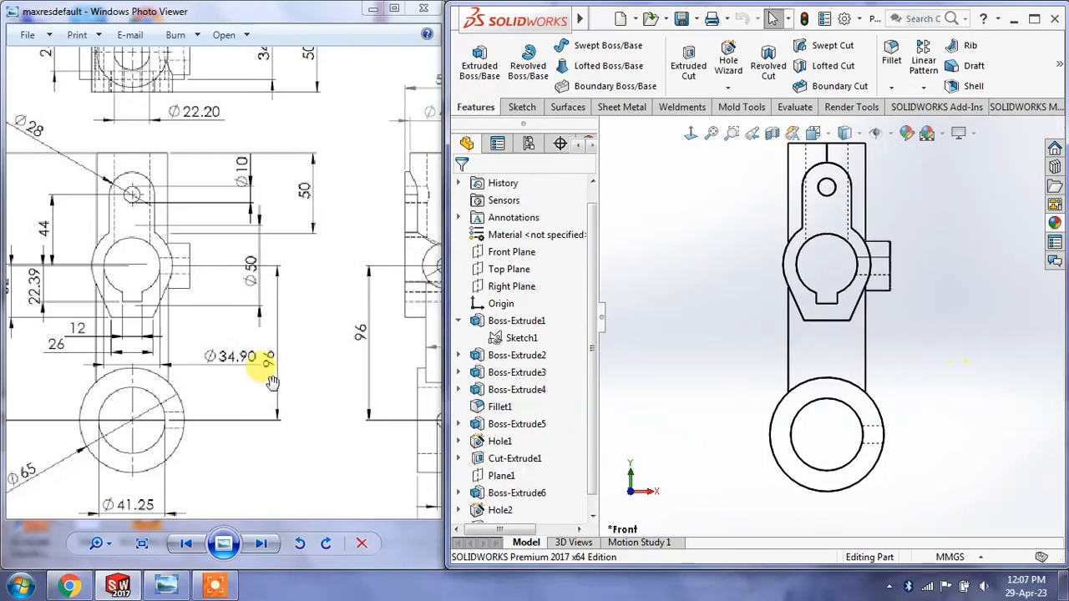
drag(197, 343, 242, 323)
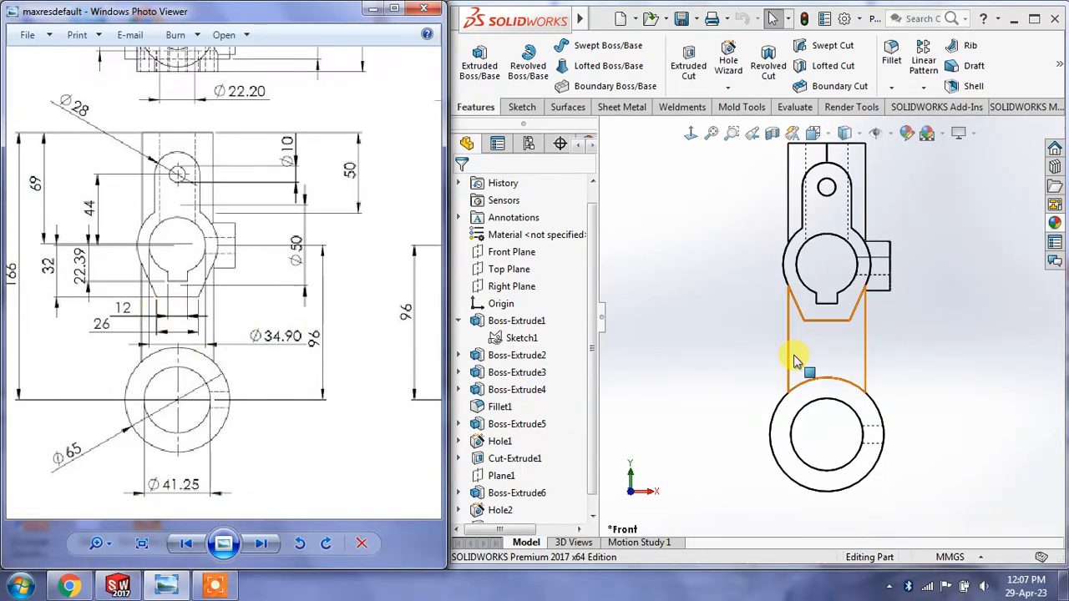
click(900, 352)
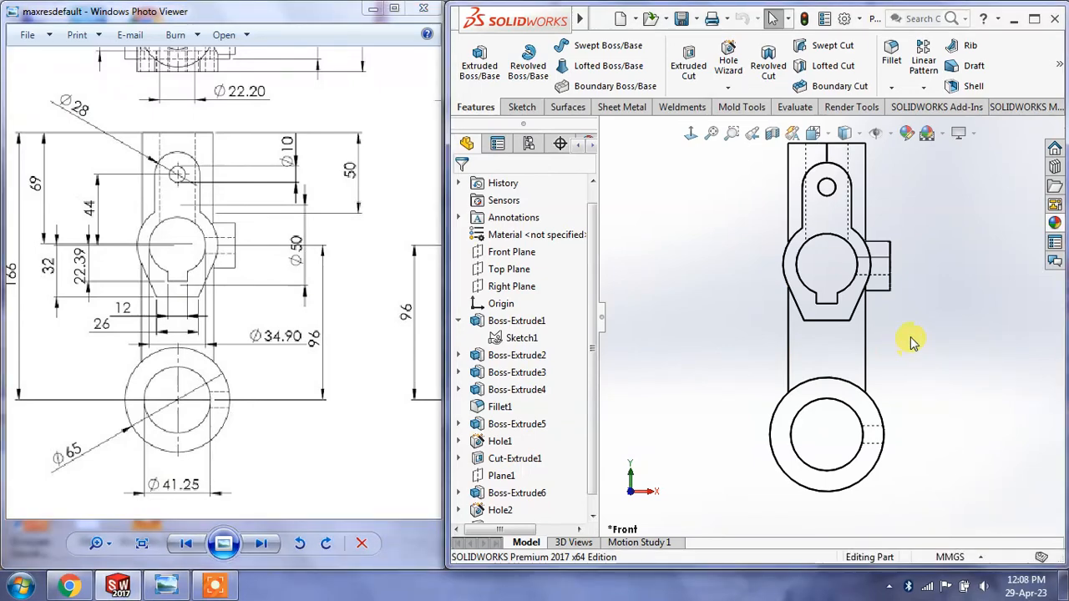
scroll(909, 337, up, 1)
scroll(892, 208, down, 1)
Step: Show the model in the Top view and compare it with the top view in the reference drawing
mouse_move(319, 282)
mouse_down()
mouse_move(289, 332)
mouse_move(288, 377)
mouse_up()
click(814, 133)
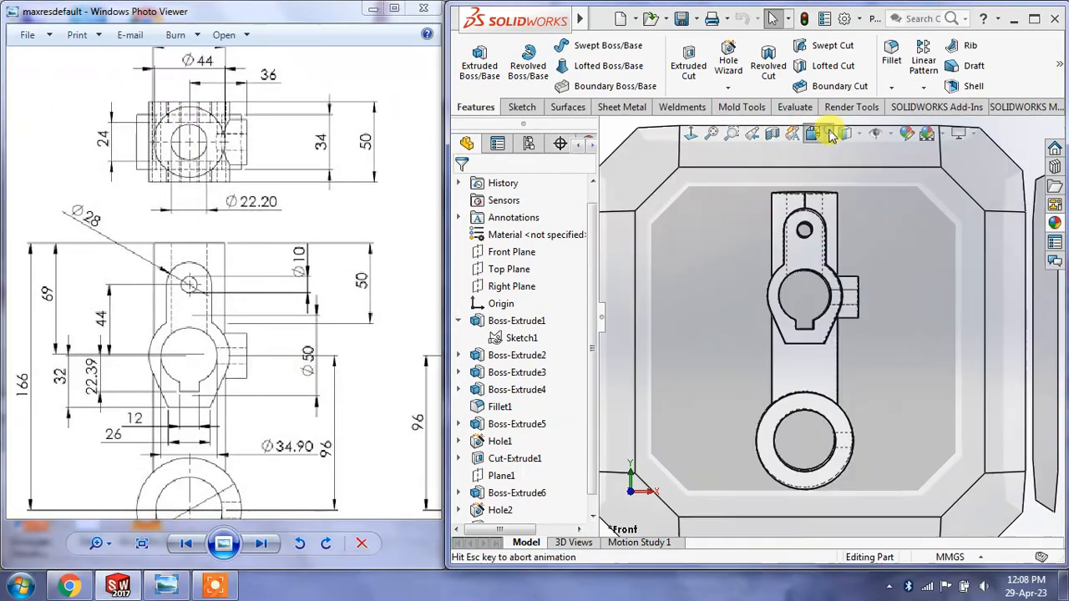
click(835, 174)
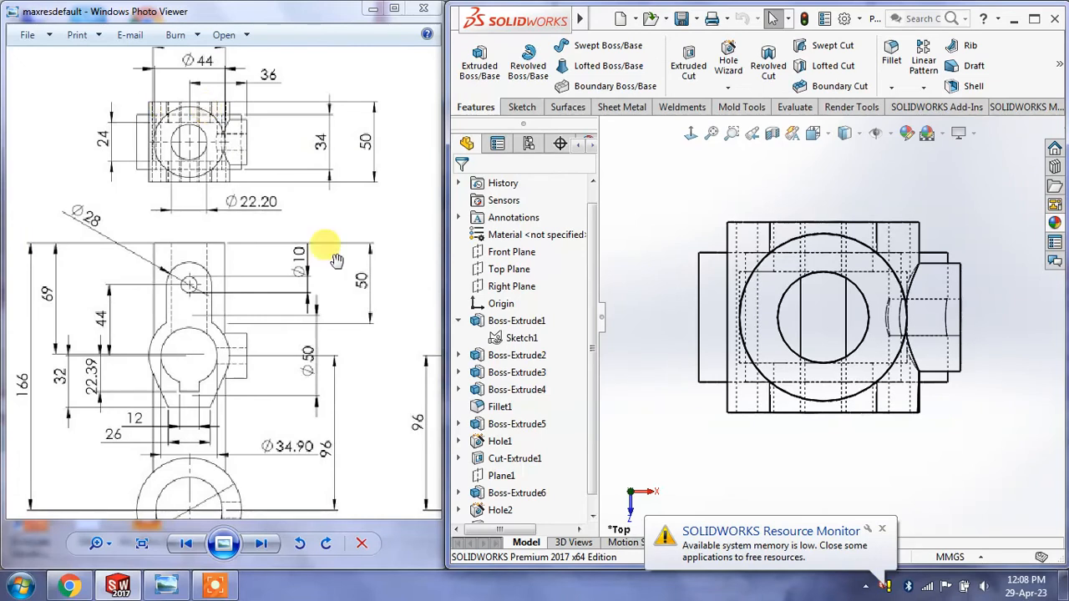
click(884, 532)
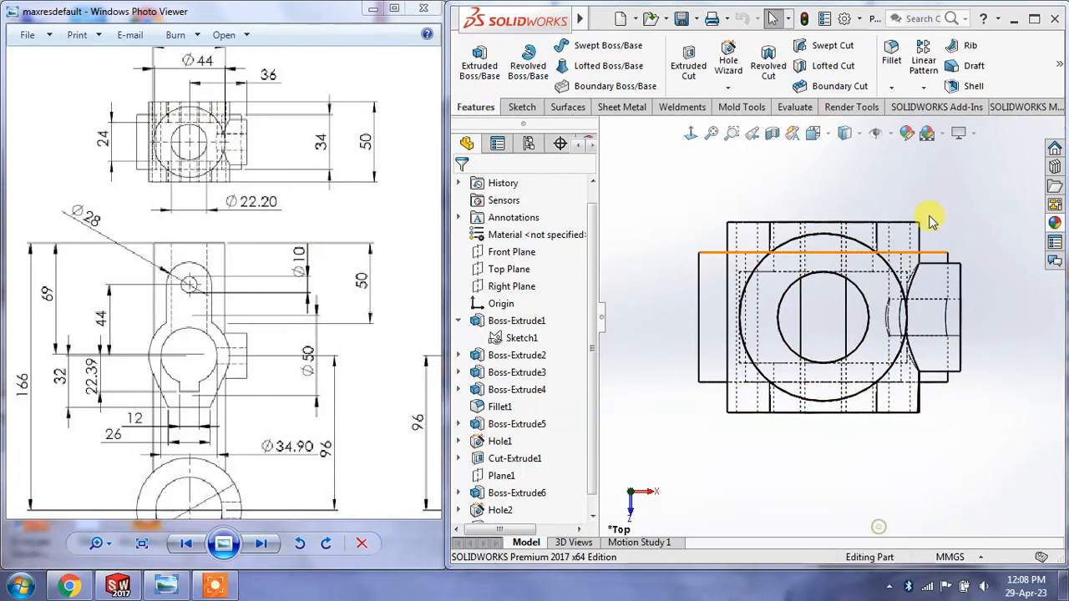
Step: Change the model's display style from hidden lines to Shaded With Edges and turn it to an angled 3D view
click(894, 136)
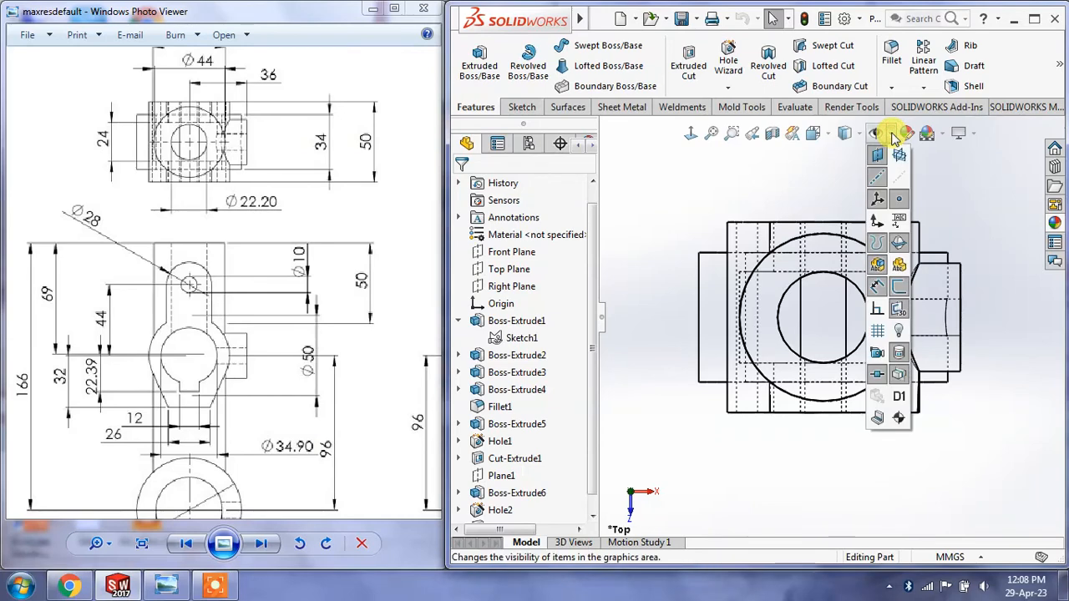
click(840, 167)
middle_drag(909, 372, 909, 308)
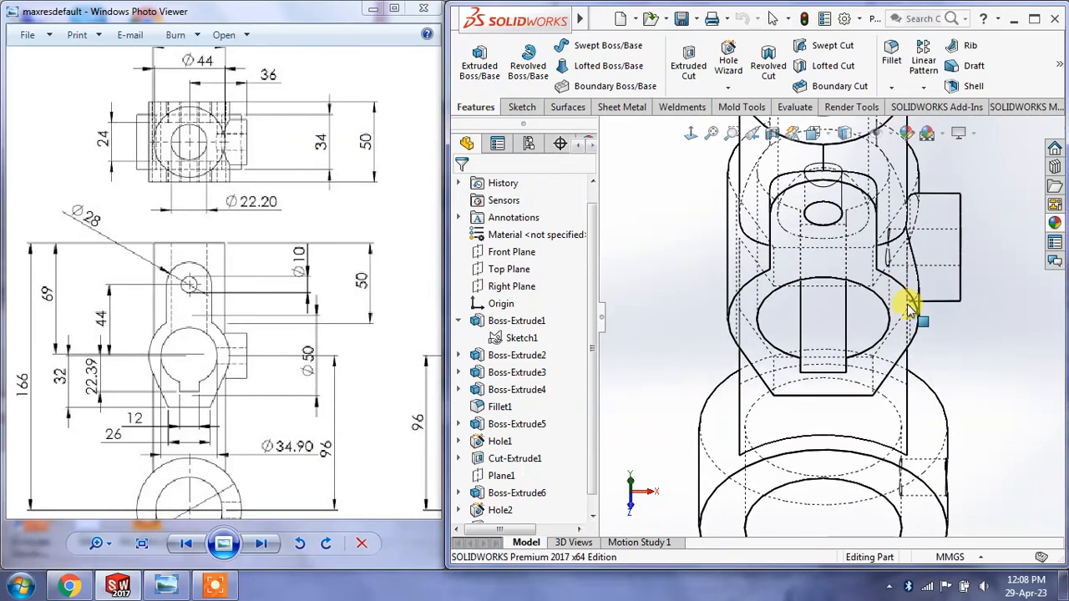
scroll(909, 308, up, 5)
scroll(851, 185, down, 1)
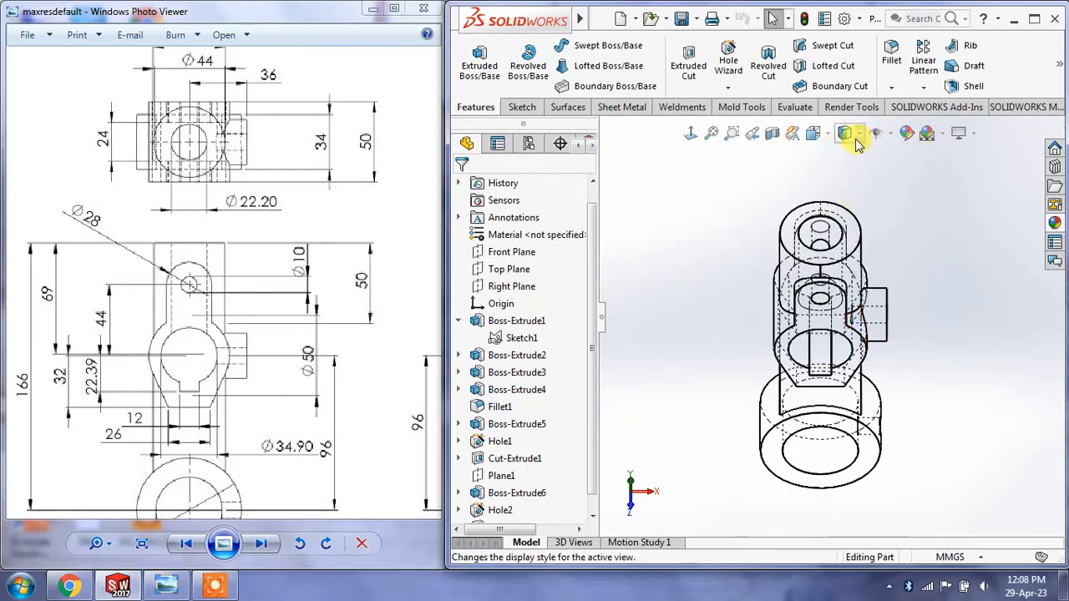
click(858, 140)
click(850, 157)
mouse_move(914, 325)
middle_down()
mouse_move(902, 242)
mouse_move(864, 239)
mouse_move(875, 236)
middle_up()
Step: Apply the Plain White scene as the model's background and collapse the feature tree pane
click(960, 134)
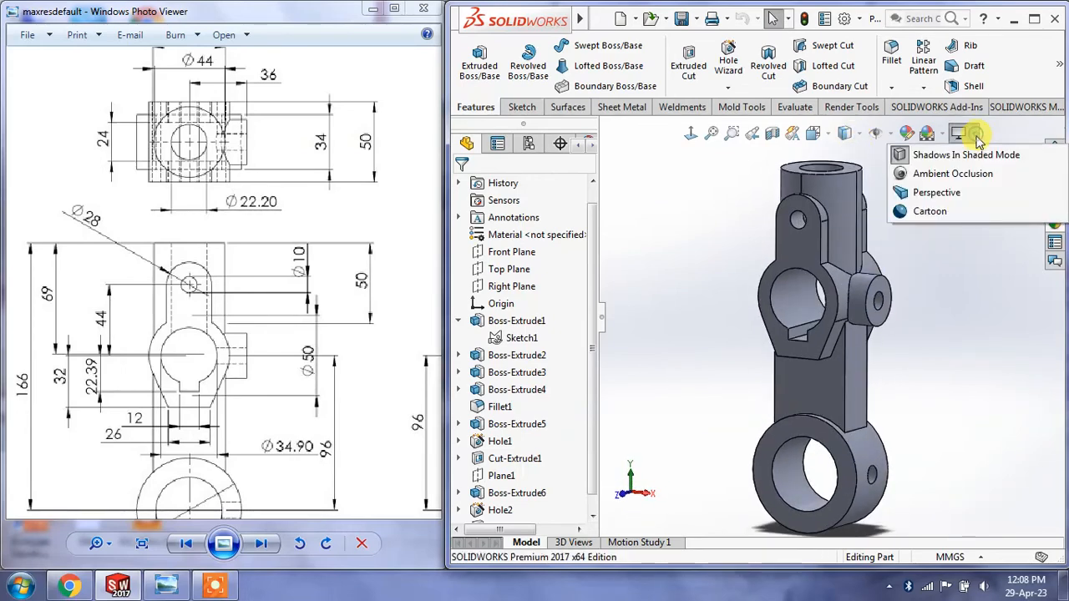
click(927, 134)
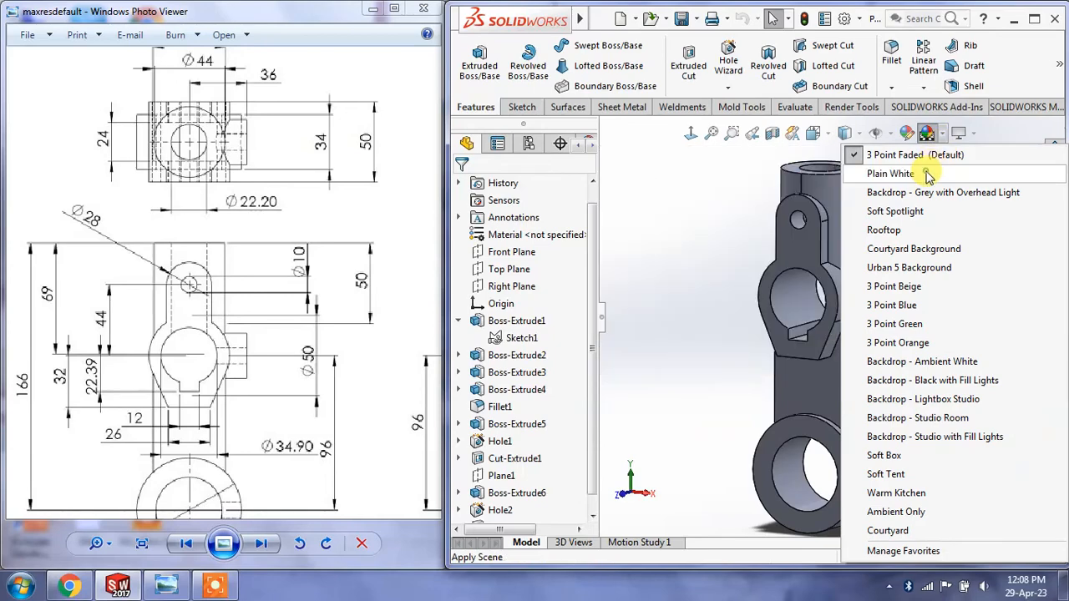
click(935, 169)
scroll(894, 334, down, 2)
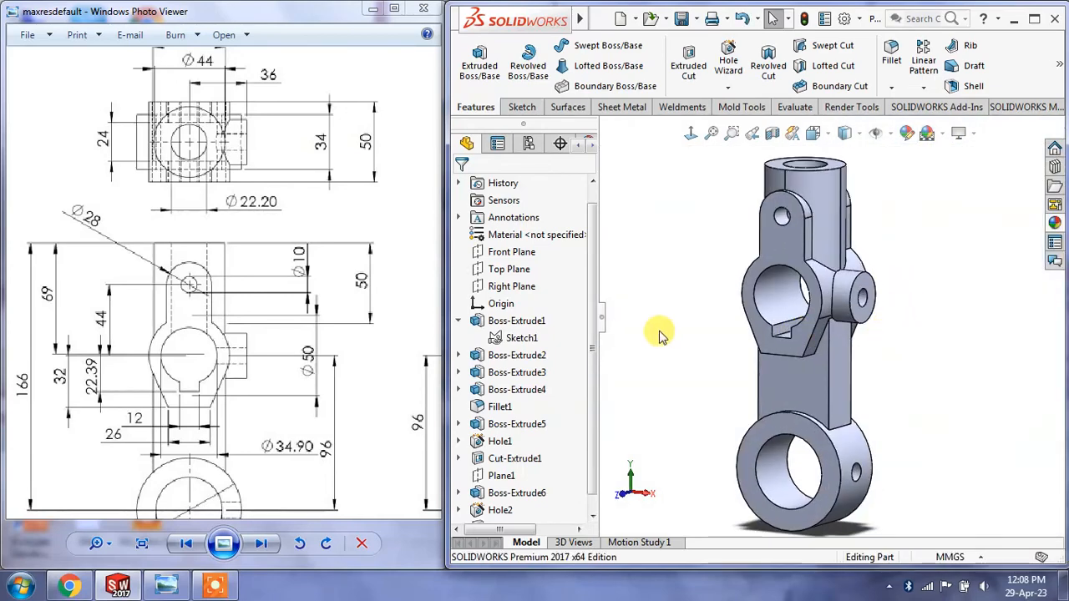
click(598, 319)
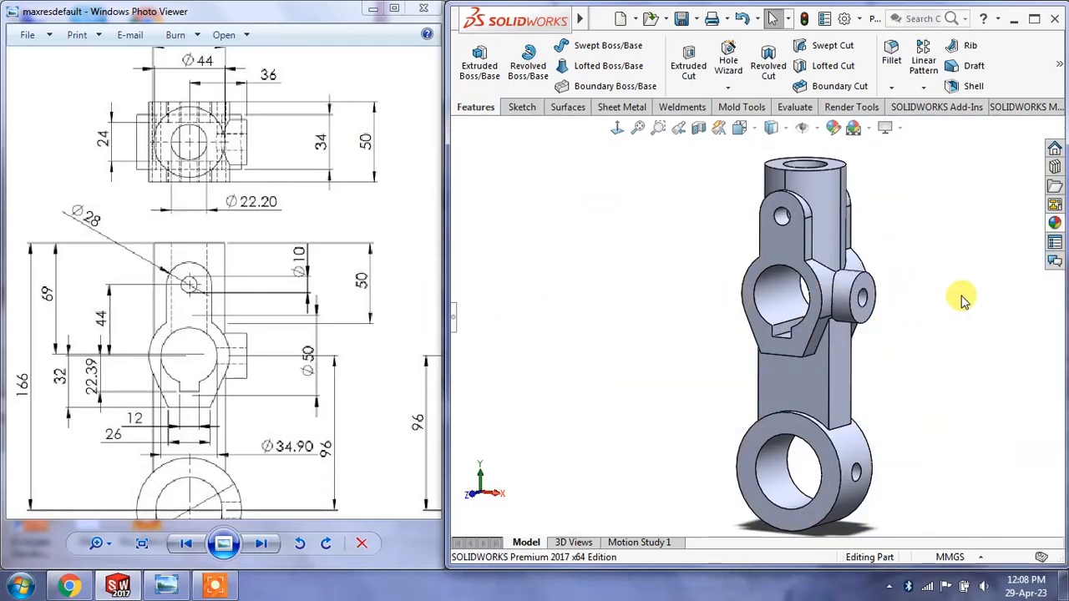
scroll(962, 296, up, 1)
scroll(949, 296, down, 1)
scroll(855, 307, up, 1)
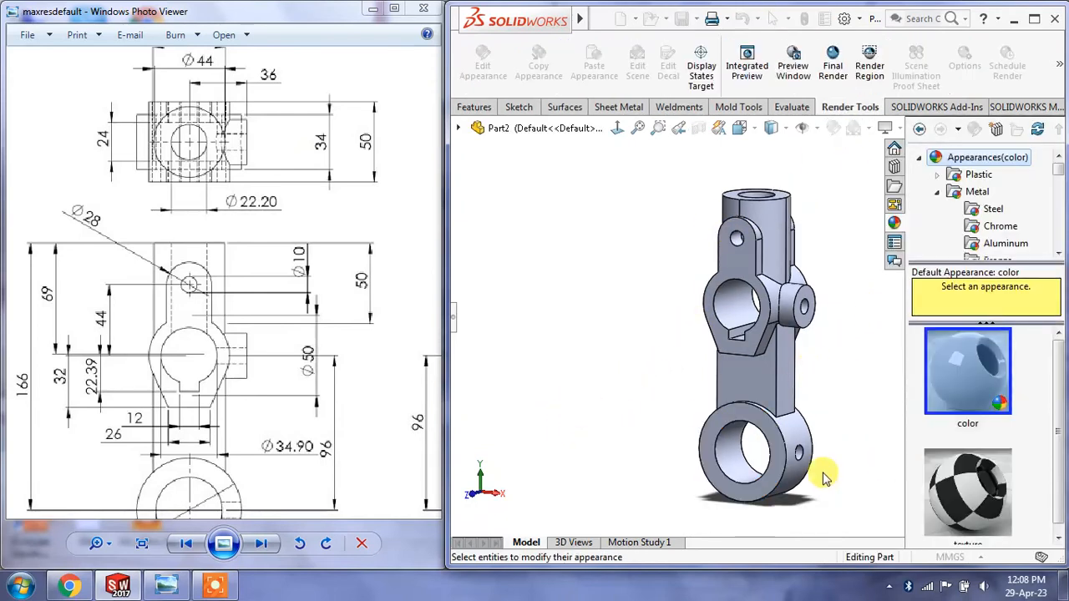
Step: Restore the side pane and apply a light green colour from the standard swatches to the whole part
click(455, 325)
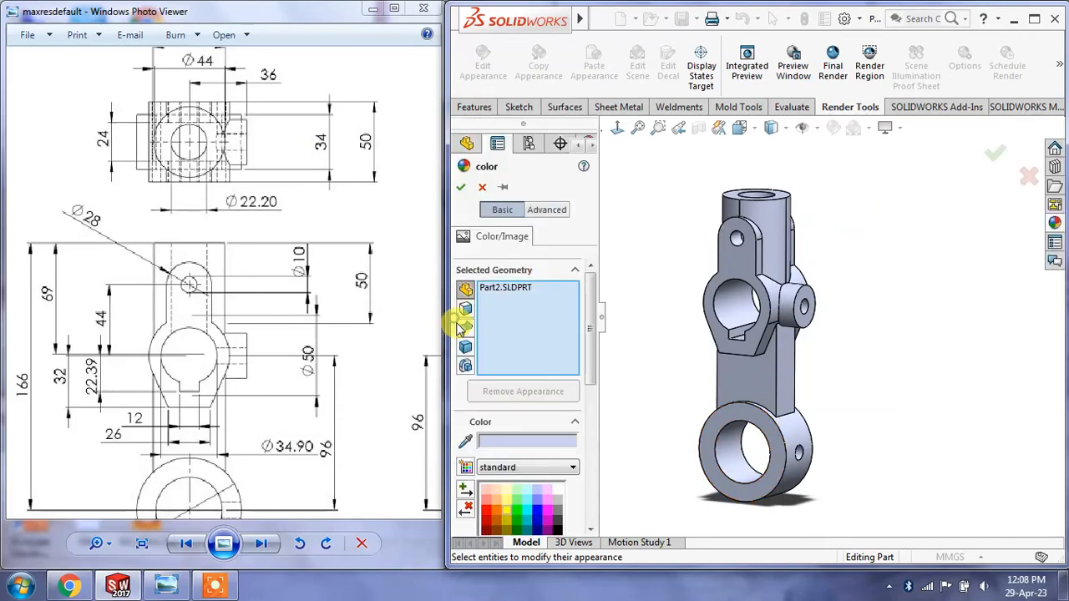
click(507, 501)
click(517, 511)
click(516, 499)
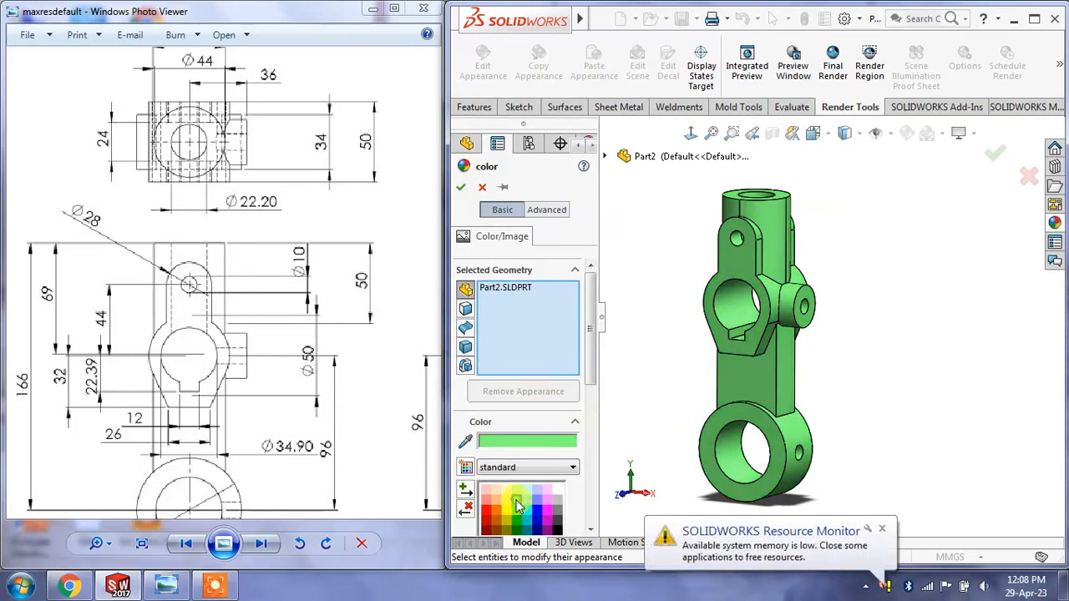
click(882, 529)
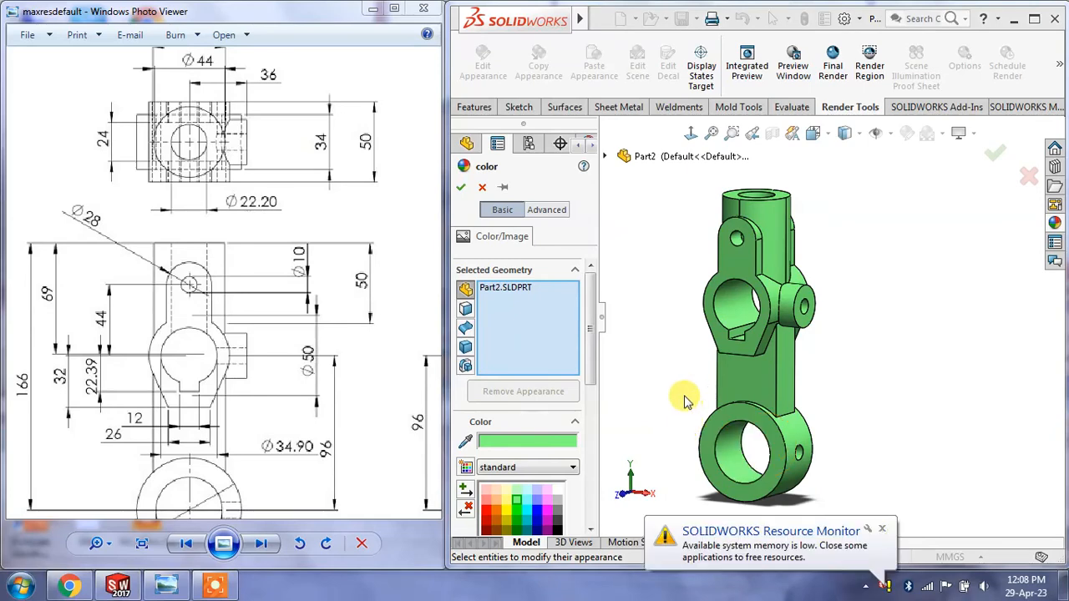
click(461, 187)
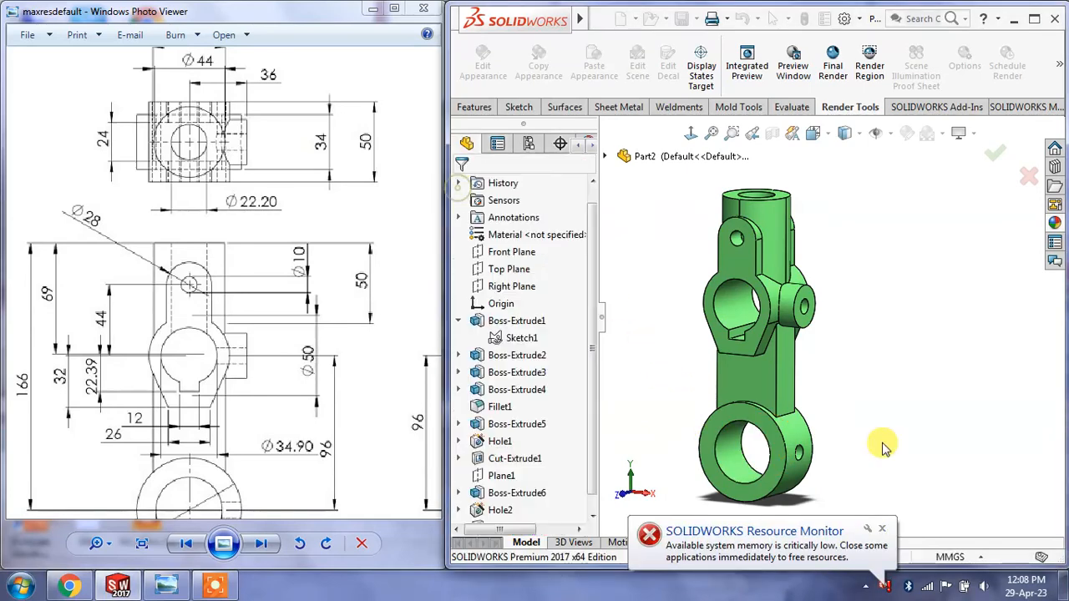
click(881, 527)
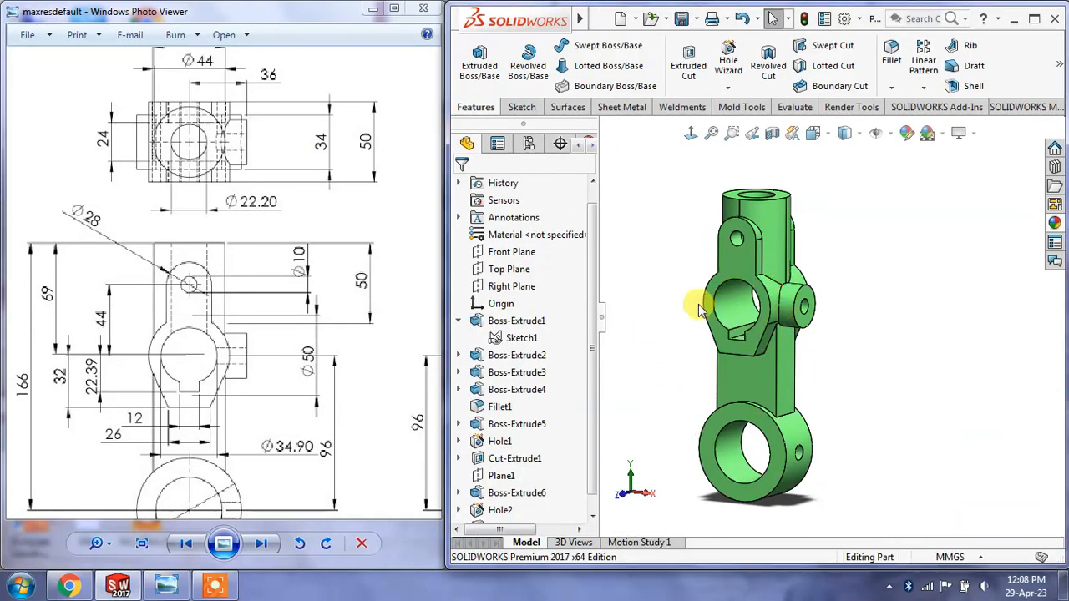
Step: Narrow the feature tree pane, dismiss the unsaved-document reminder and frame the whole part in the enlarged graphics area
scroll(673, 311, up, 1)
scroll(672, 300, down, 1)
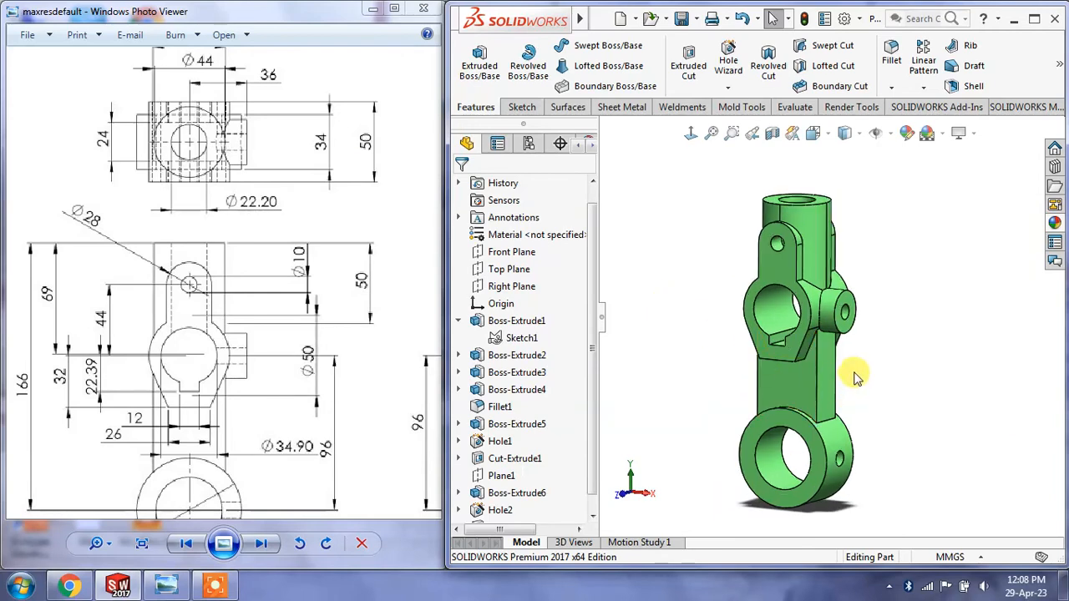
scroll(747, 313, down, 1)
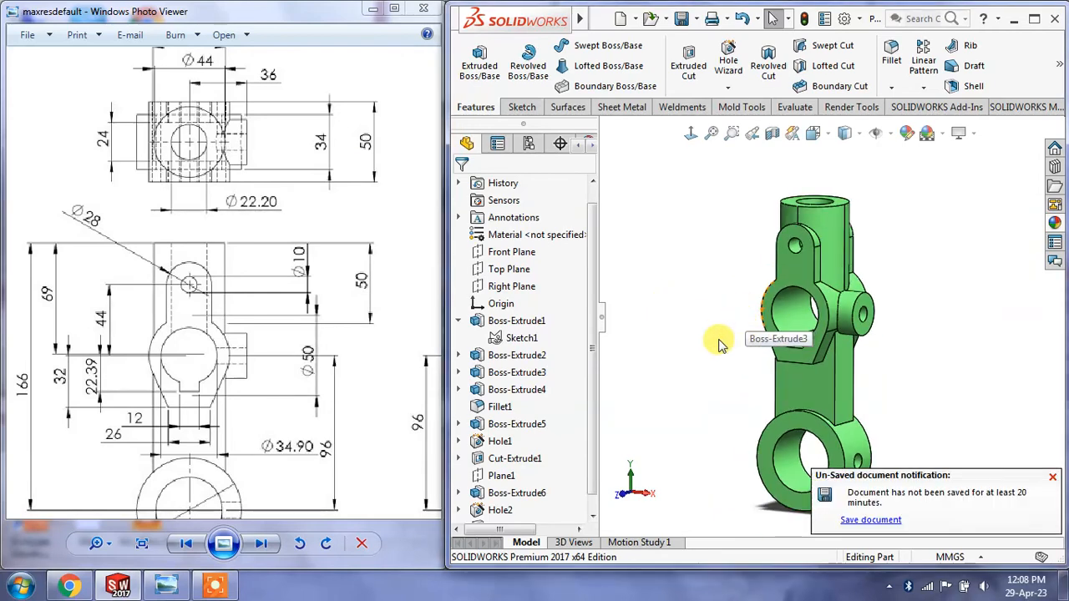
drag(601, 317, 576, 320)
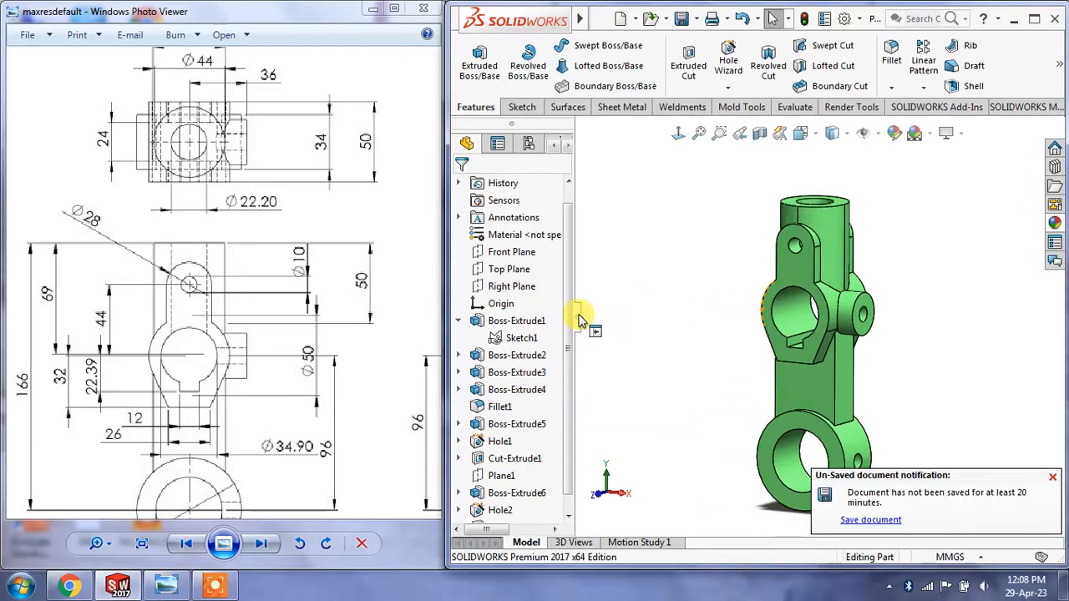
click(1052, 480)
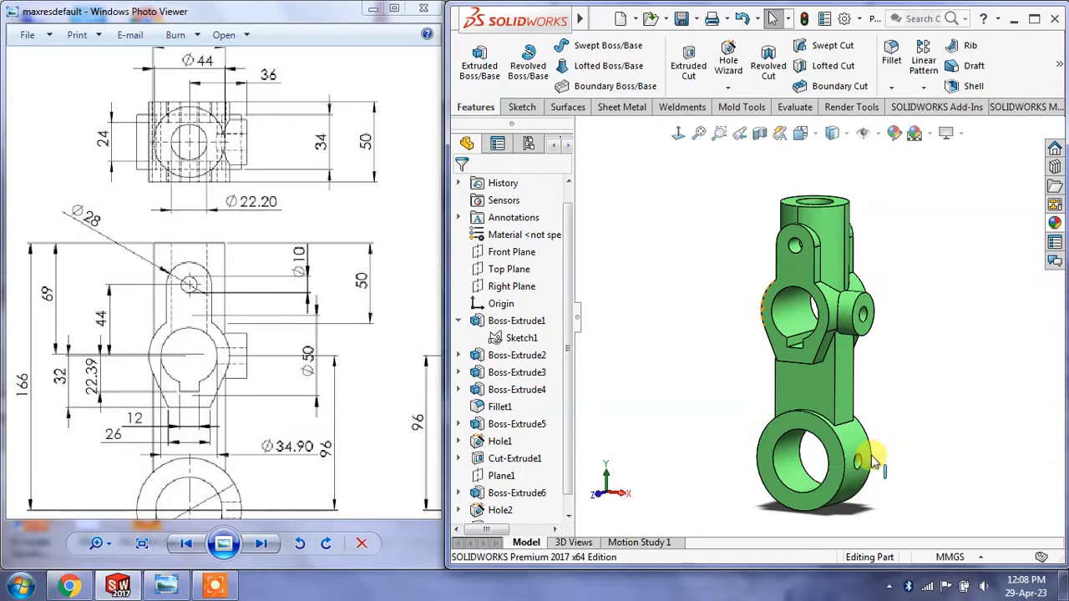
click(919, 441)
click(919, 395)
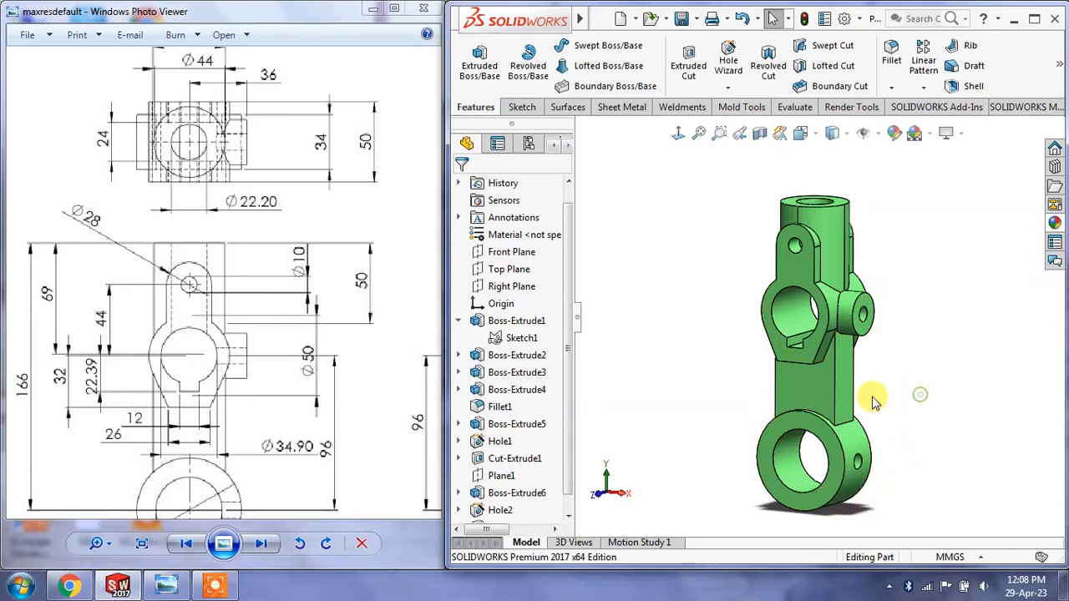
scroll(855, 372, down, 1)
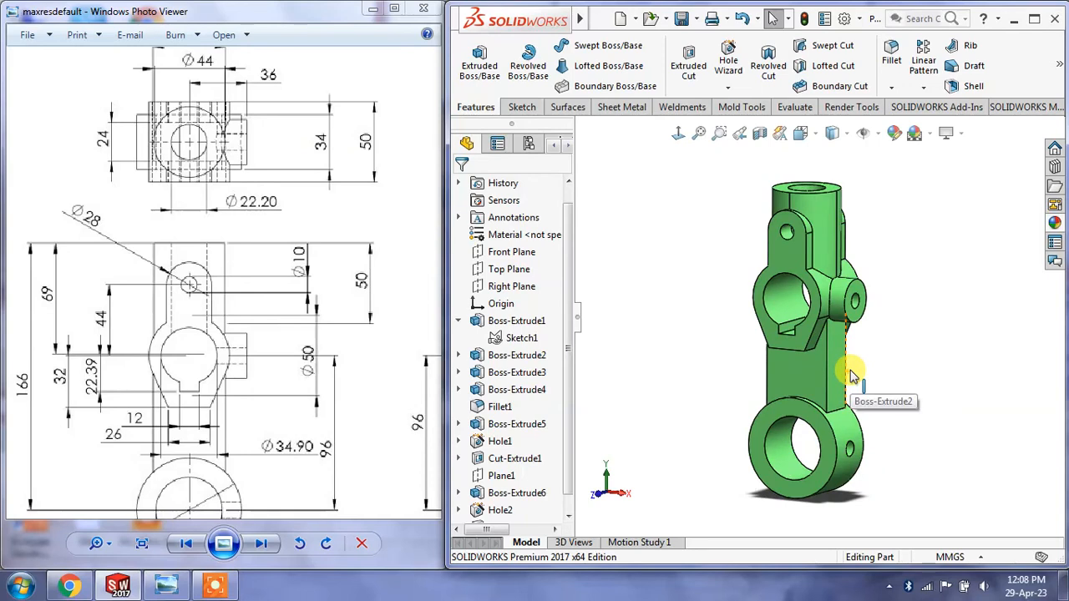
scroll(851, 376, down, 1)
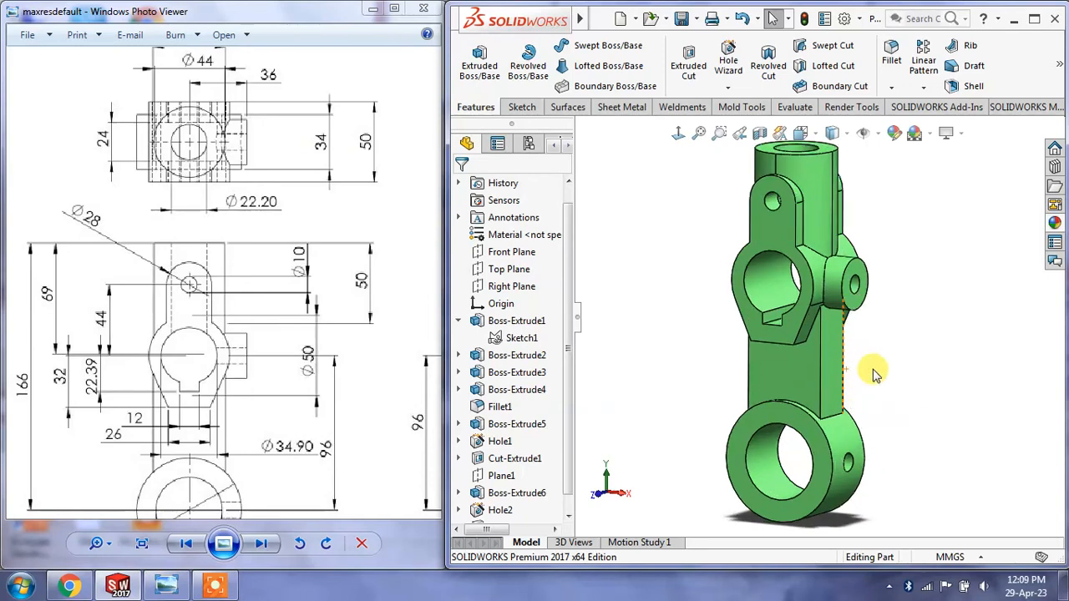
ctrl+middle_drag(896, 276, 895, 284)
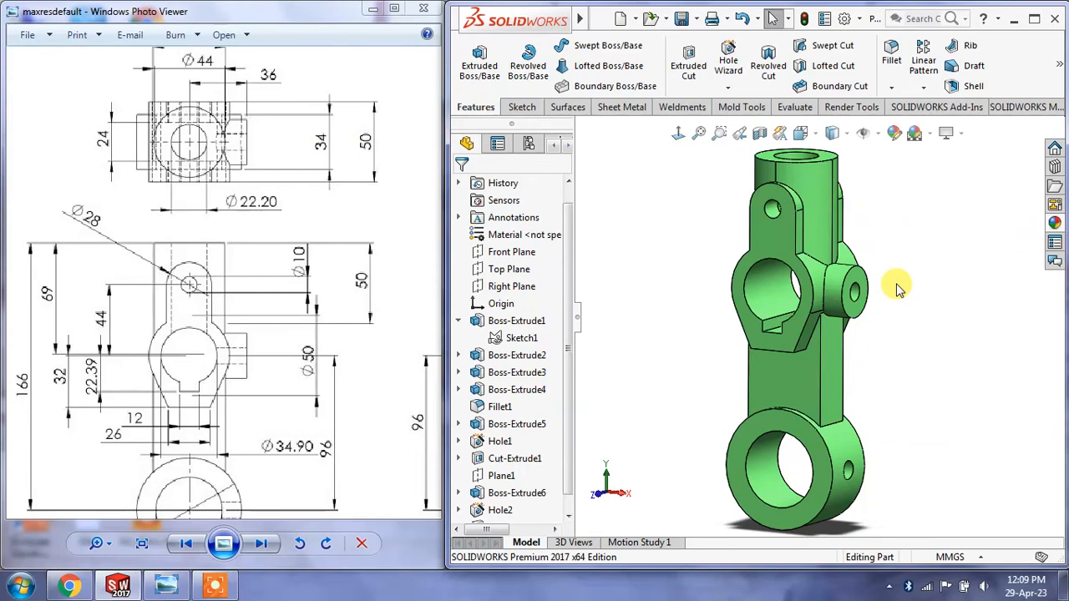
Step: Bring all views of the reference drawing into sight and examine the finished part from several angles beside it
click(365, 306)
scroll(303, 302, down, 1)
scroll(276, 288, down, 1)
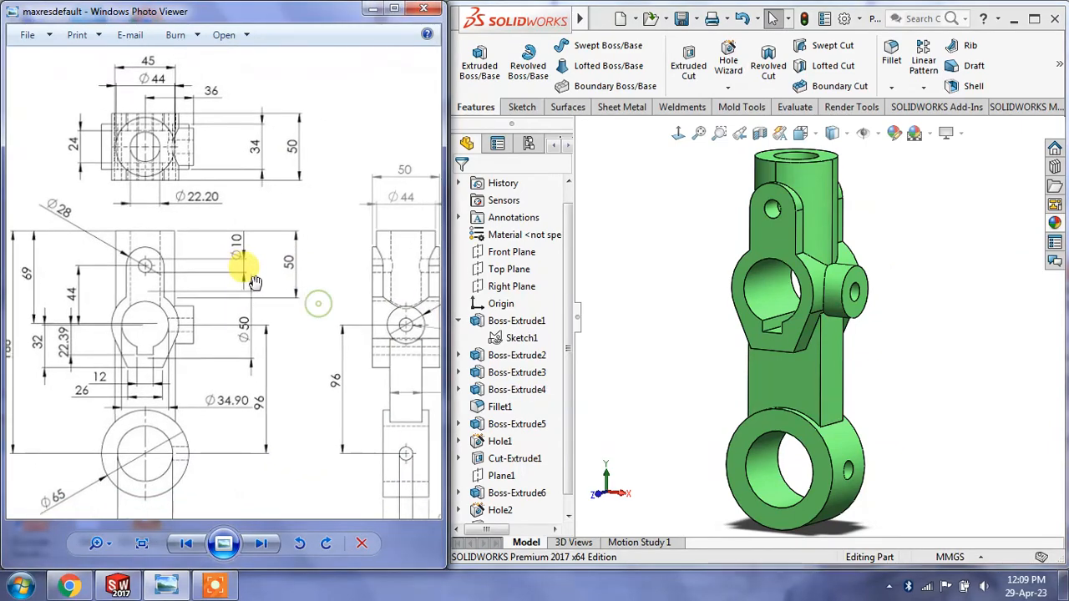
drag(259, 286, 207, 272)
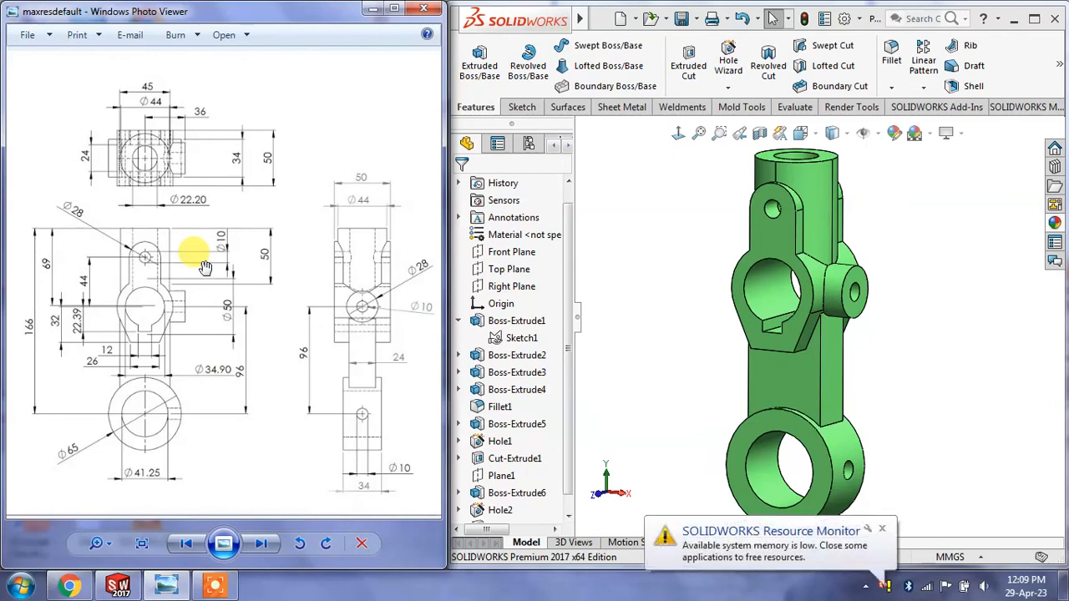
click(882, 532)
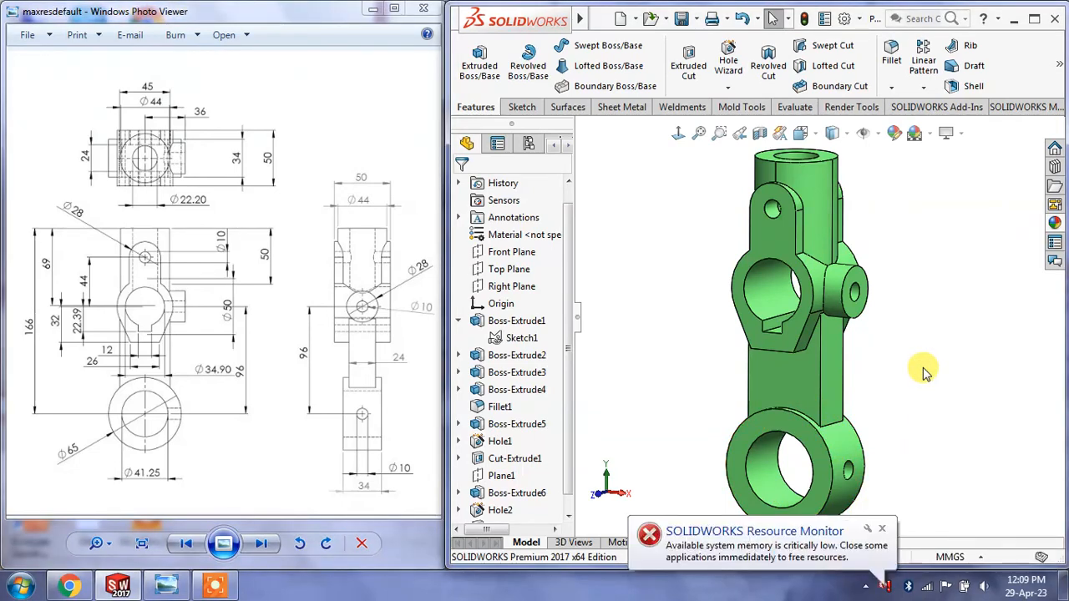
click(881, 528)
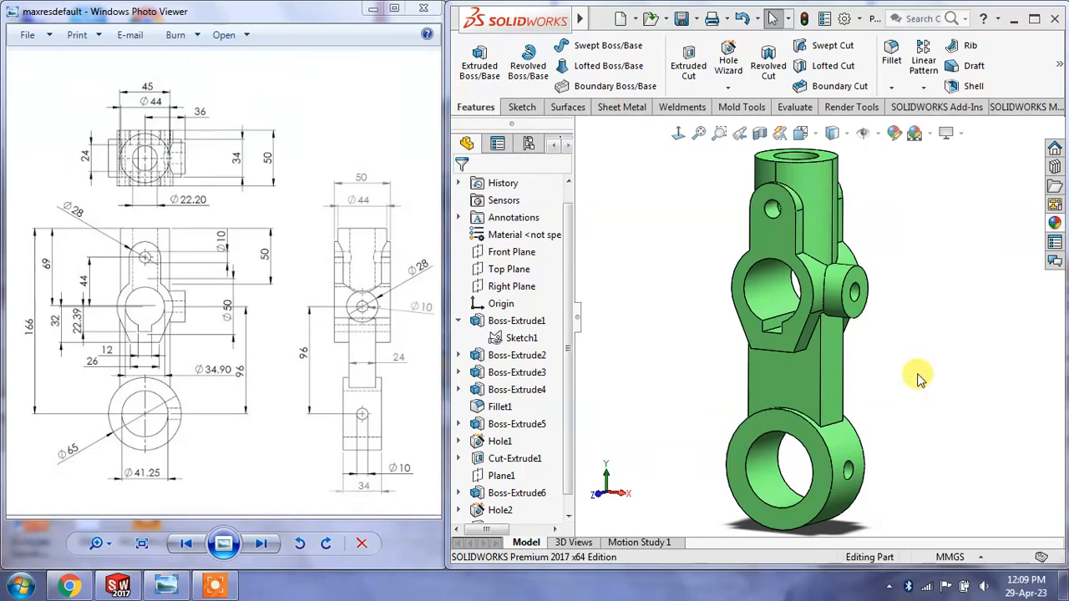
middle_drag(918, 376, 986, 354)
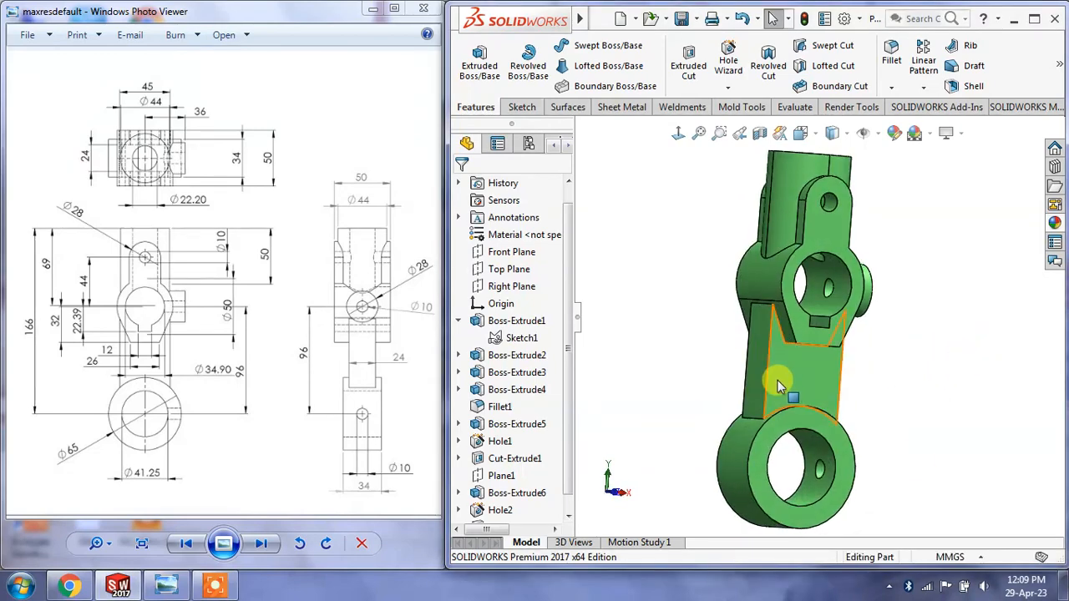
middle_drag(777, 384, 1023, 364)
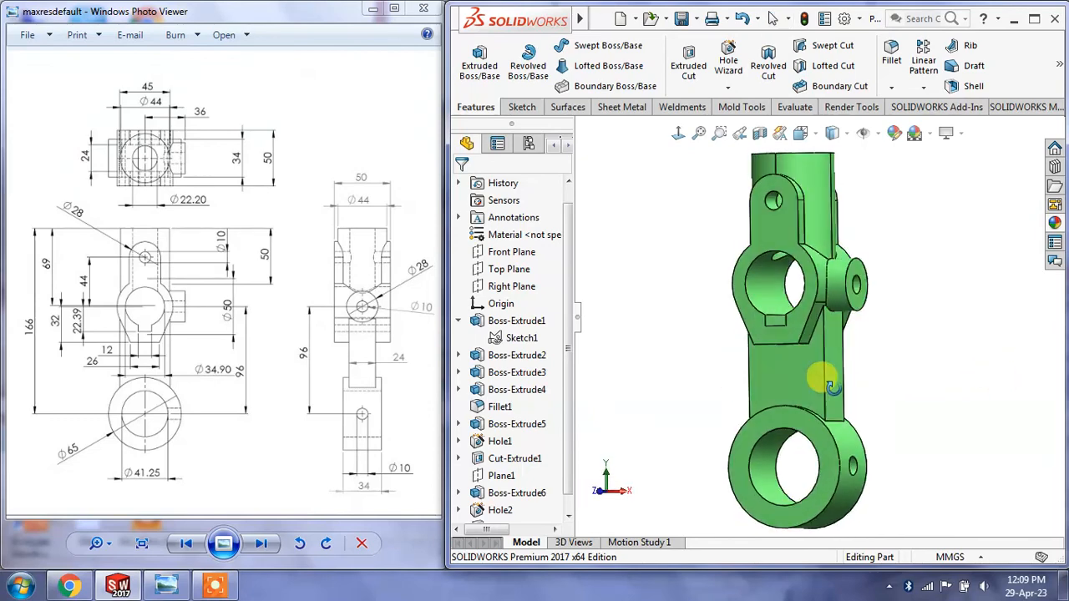